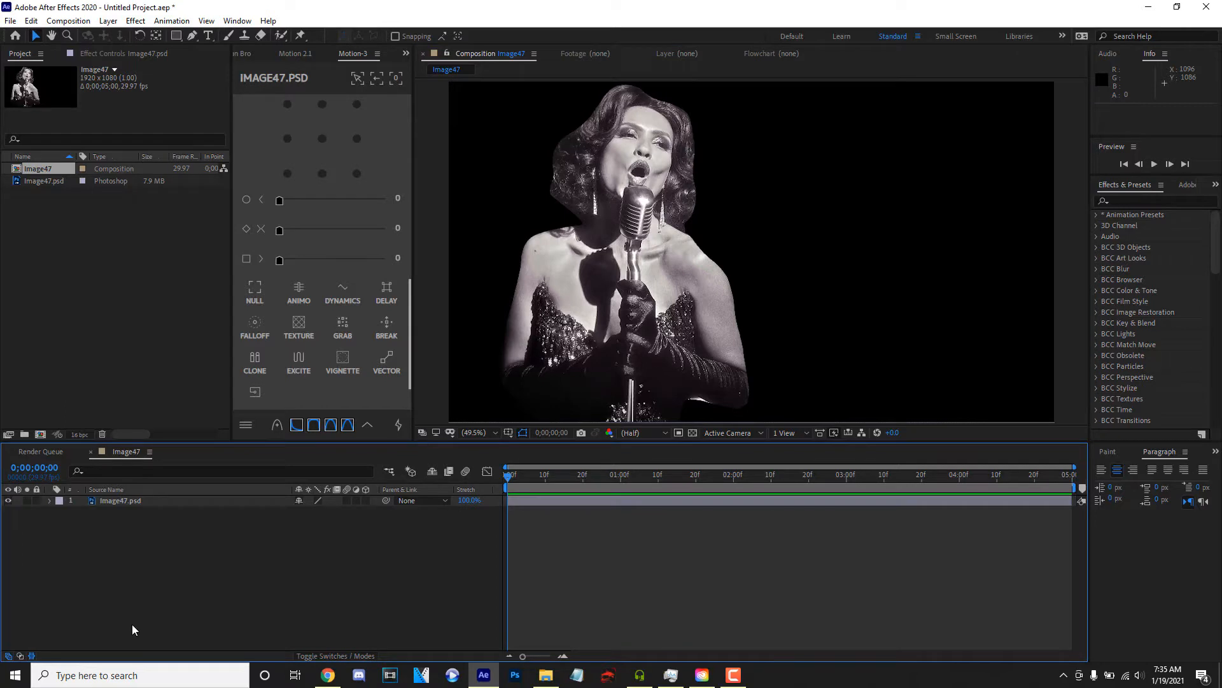
# - Add a comp-size white solid layer and place it beneath the Image47.psd layer as the background
pyautogui.click(145, 489)
pyautogui.click(146, 502)
pyautogui.click(160, 556)
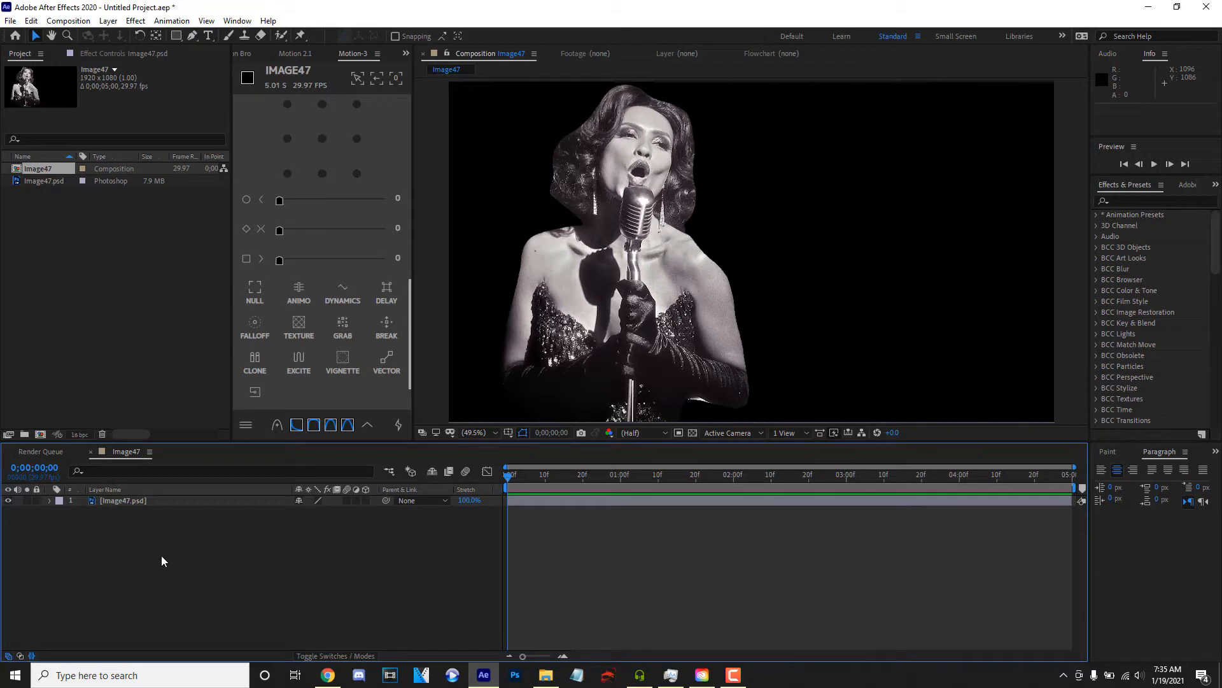
pyautogui.rightClick(161, 556)
pyautogui.moveTo(222, 421)
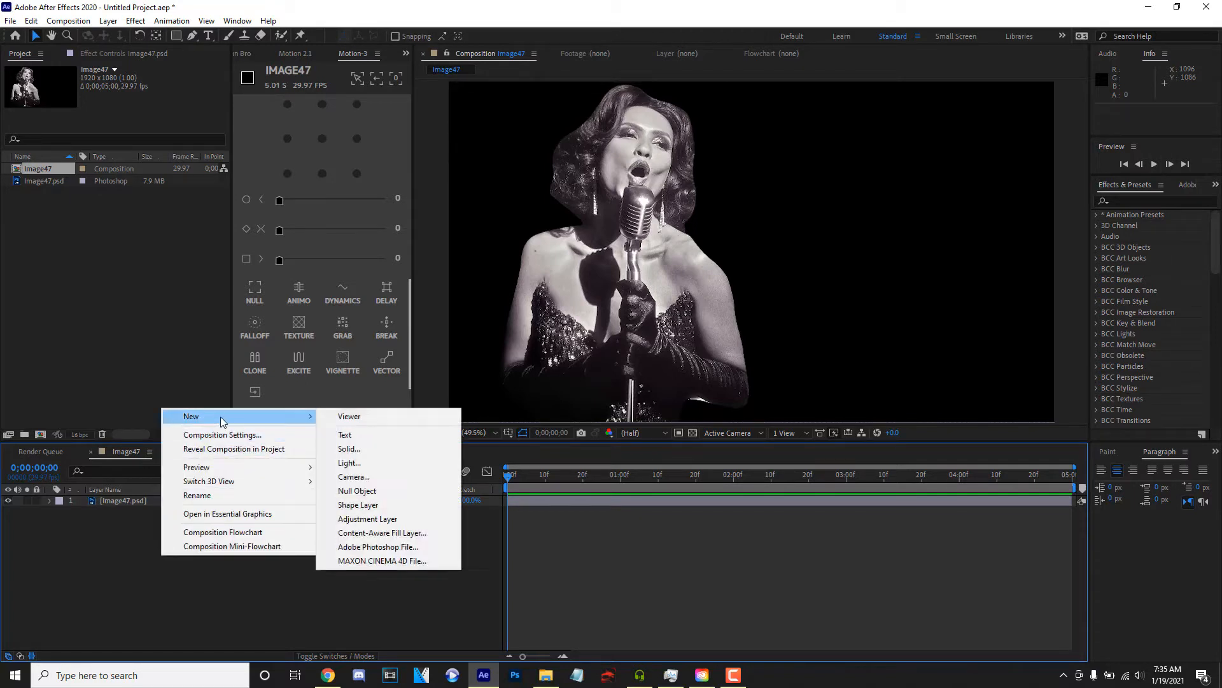
pyautogui.click(349, 448)
pyautogui.click(186, 421)
pyautogui.click(354, 212)
pyautogui.click(658, 213)
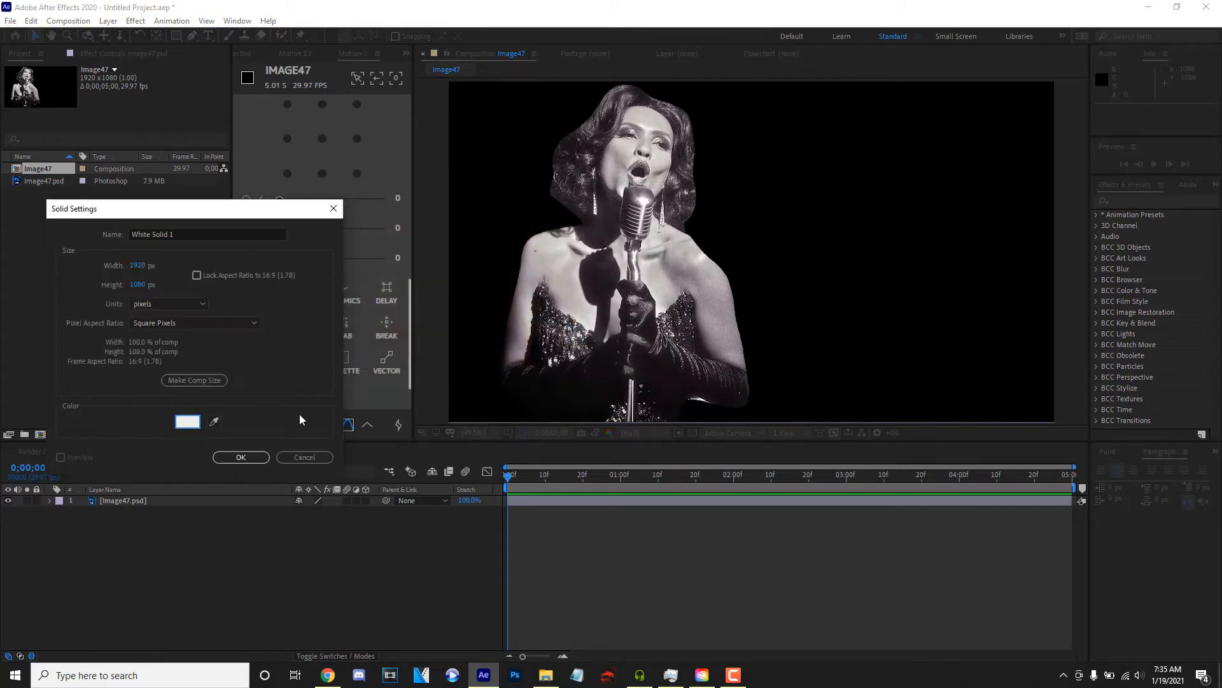
pyautogui.click(257, 456)
pyautogui.moveTo(171, 500); pyautogui.dragTo(159, 537)
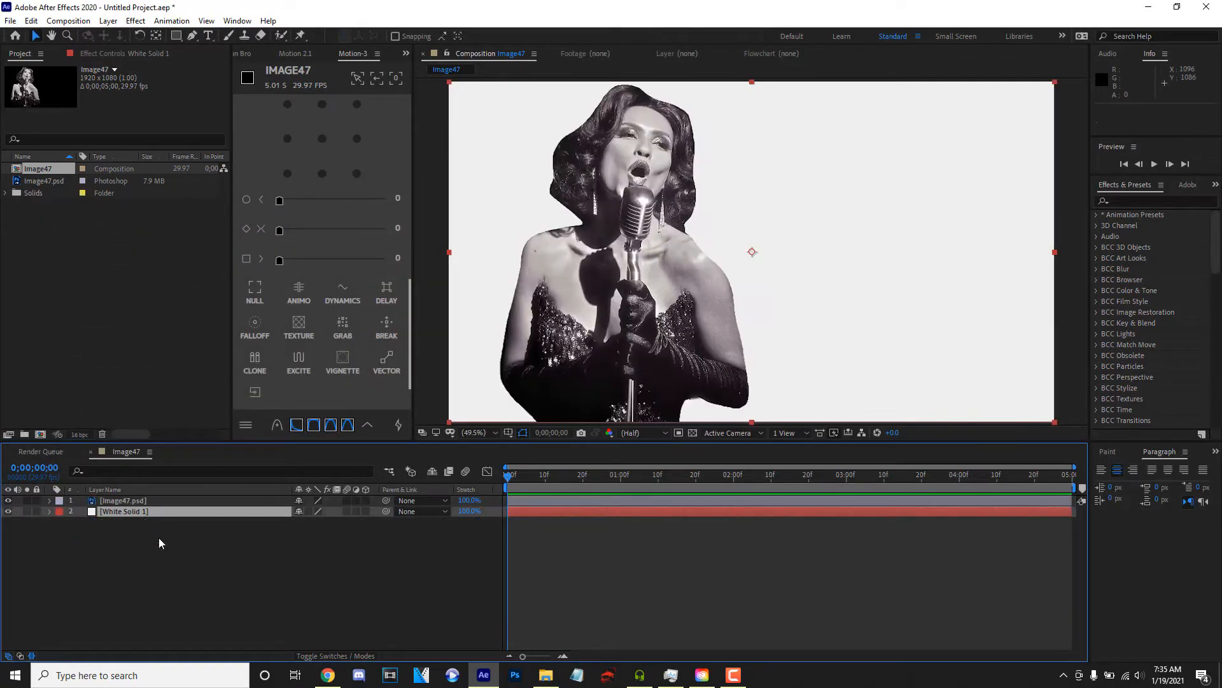
# - Scale the Image47.psd layer to 72%
pyautogui.click(184, 503)
pyautogui.press('s')
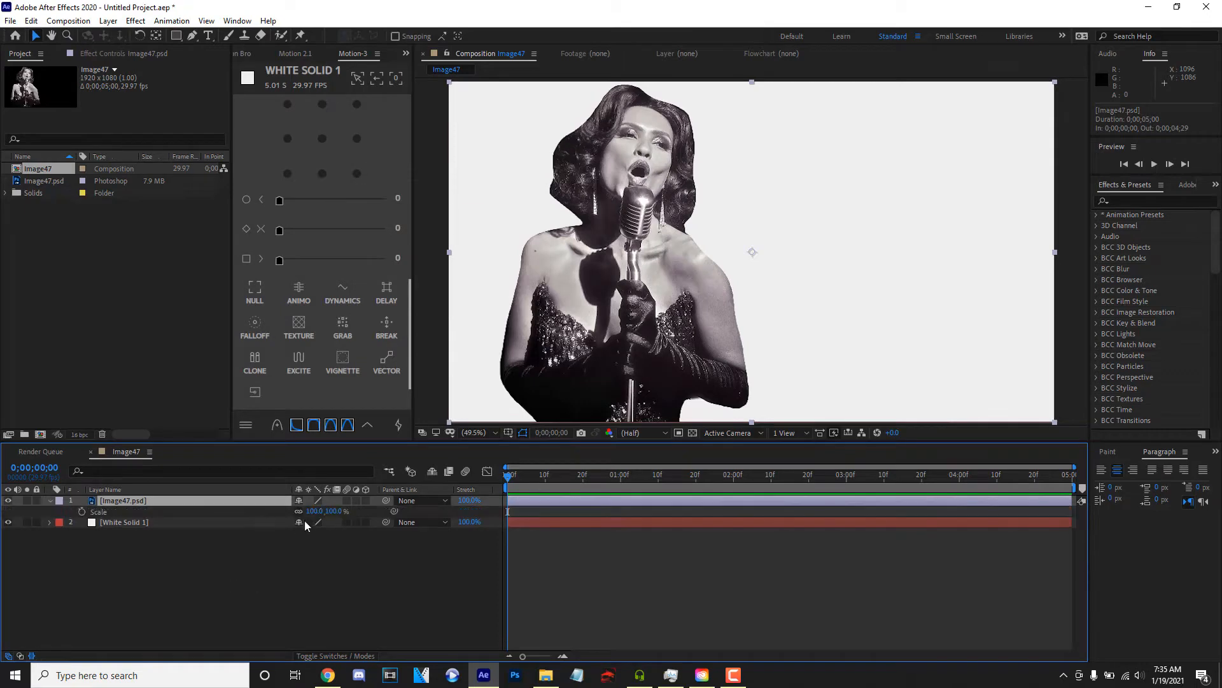
pyautogui.moveTo(316, 511); pyautogui.dragTo(299, 511)
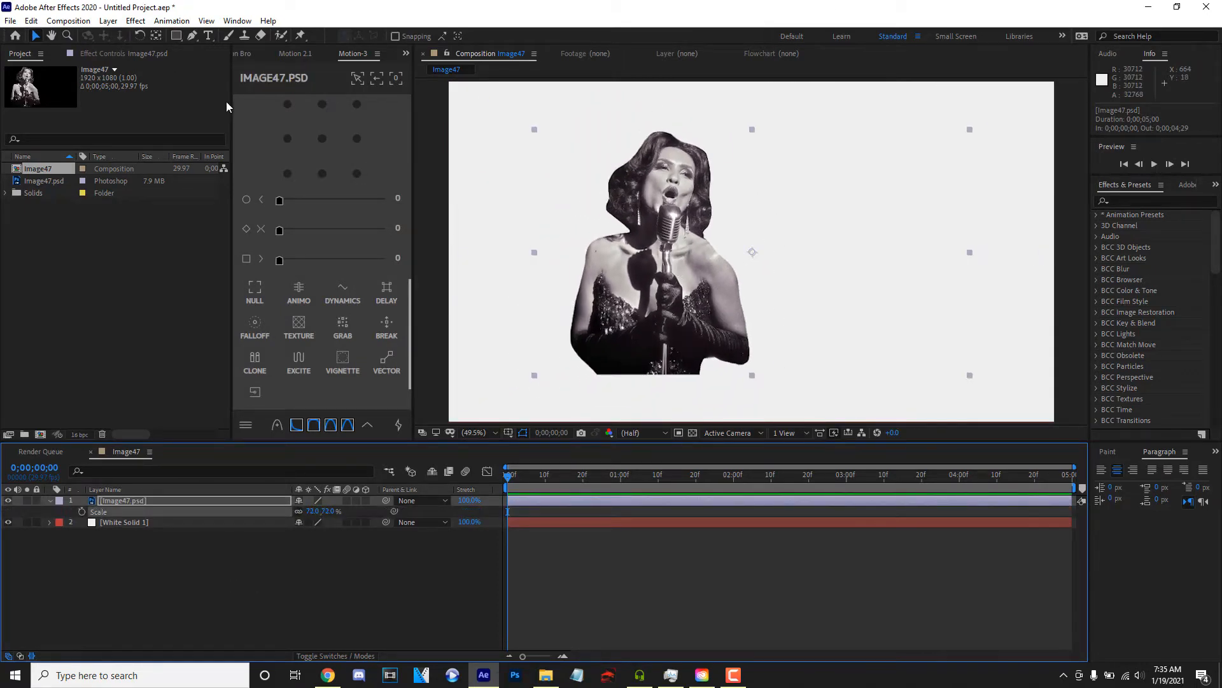
# - Move the Image47.psd layer's anchor point onto the middle of the singer with the Pan Behind tool
pyautogui.click(155, 36)
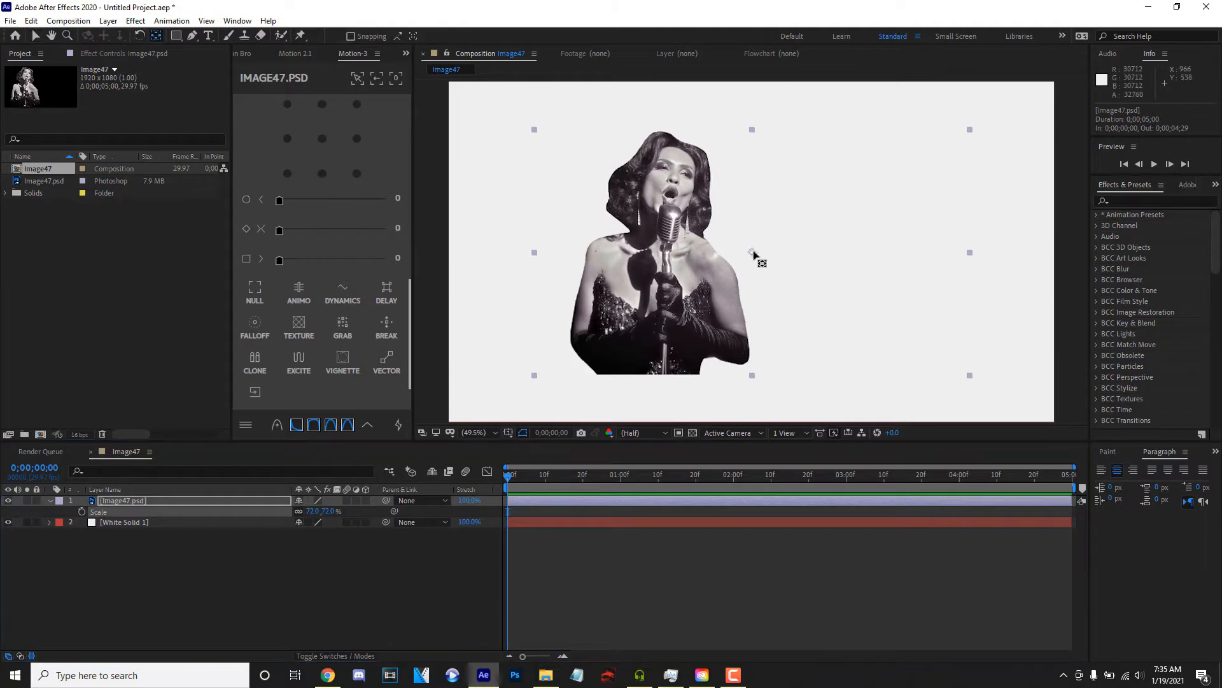
pyautogui.moveTo(753, 253); pyautogui.dragTo(667, 261)
pyautogui.click(249, 584)
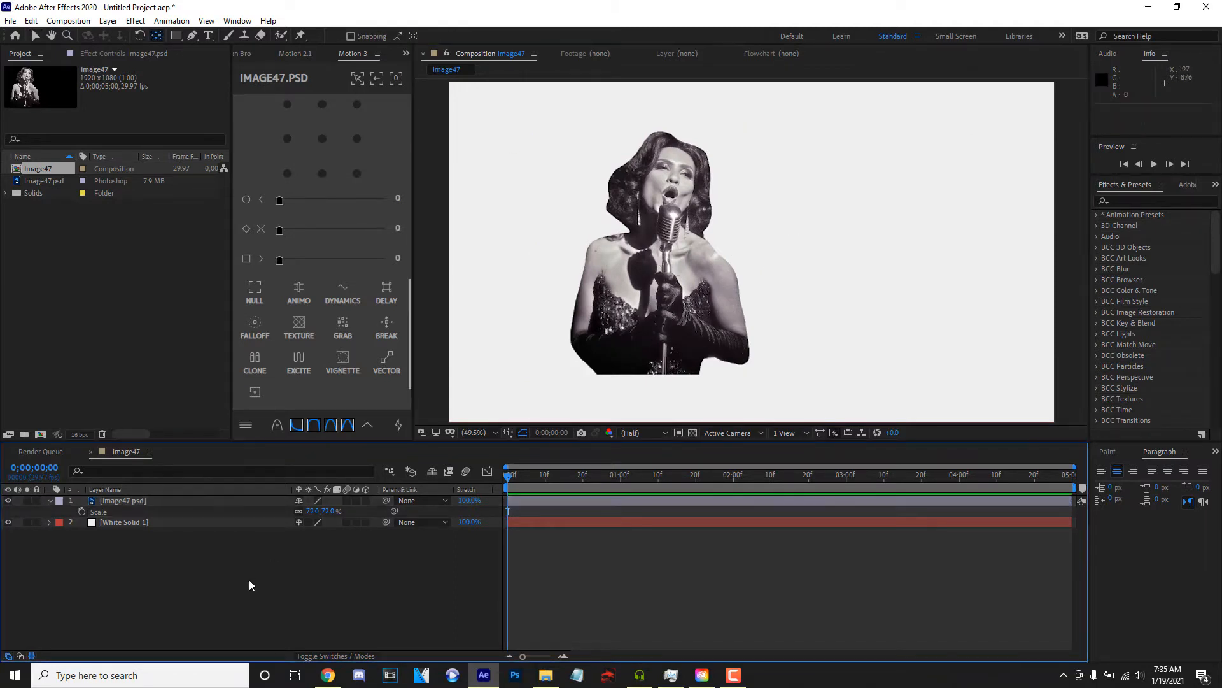
# - Create a new shape layer with a red rectangle that fills the whole composition
pyautogui.click(178, 36)
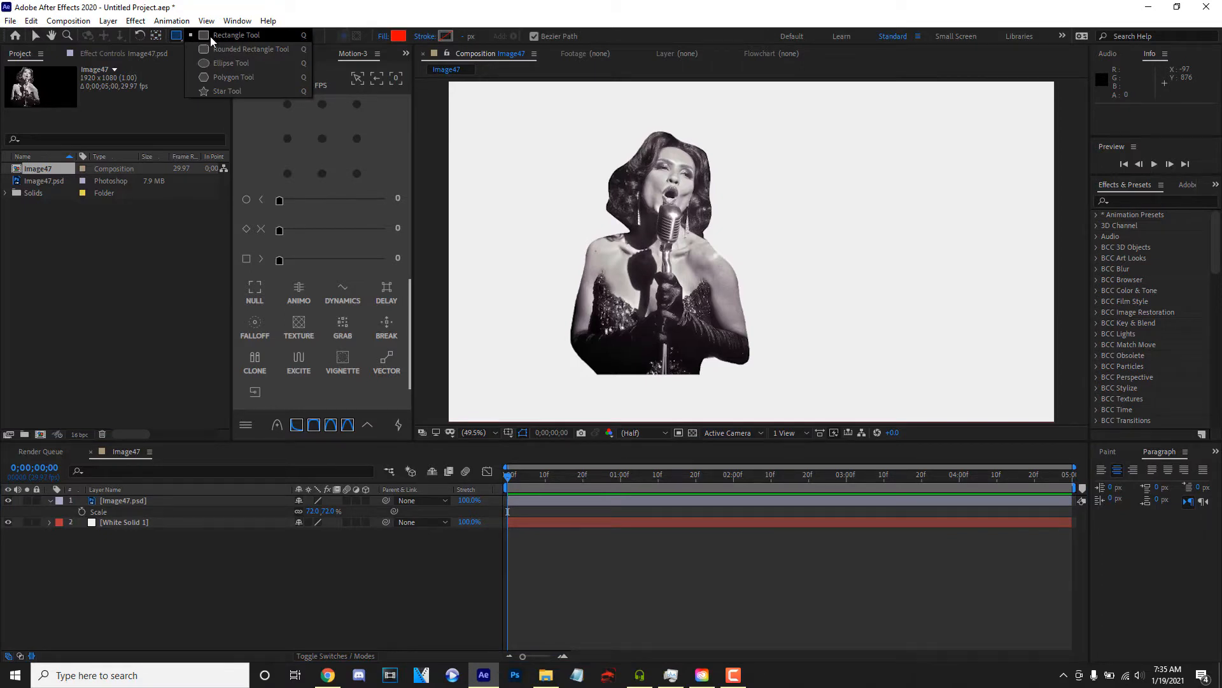
pyautogui.click(216, 35)
pyautogui.doubleClick(176, 35)
pyautogui.press('v')
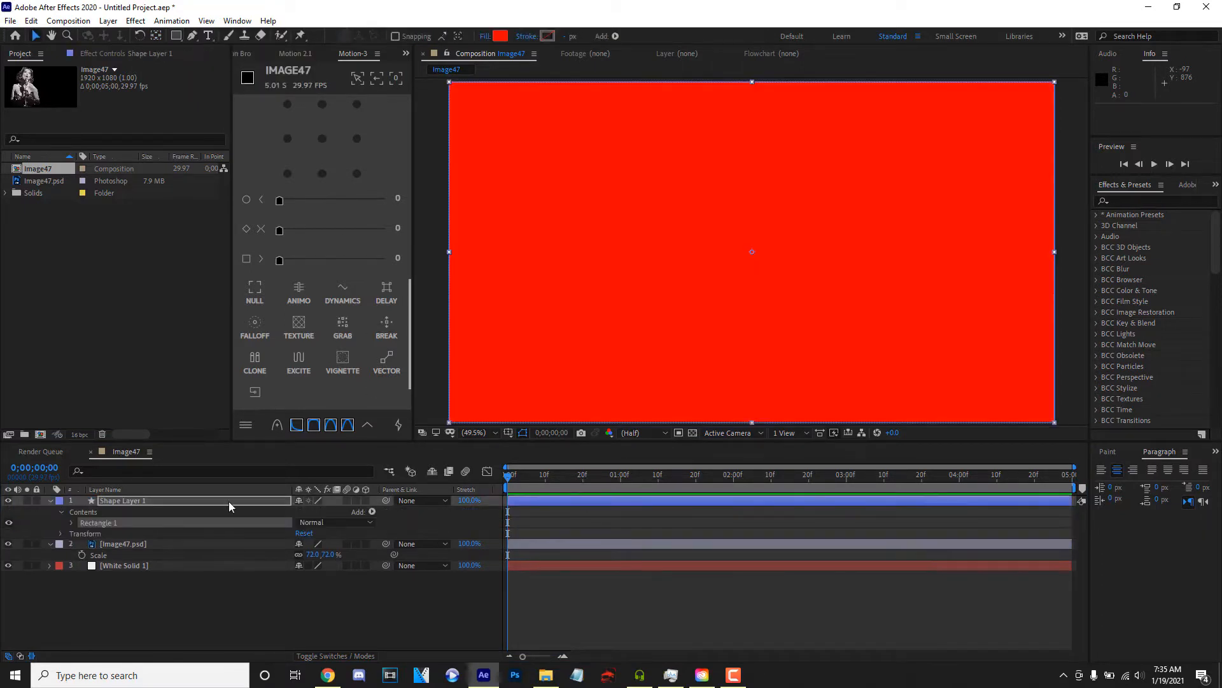
# - Set the rectangle path's size to 700 by 700 and its roundness to 76
pyautogui.click(75, 525)
pyautogui.click(71, 523)
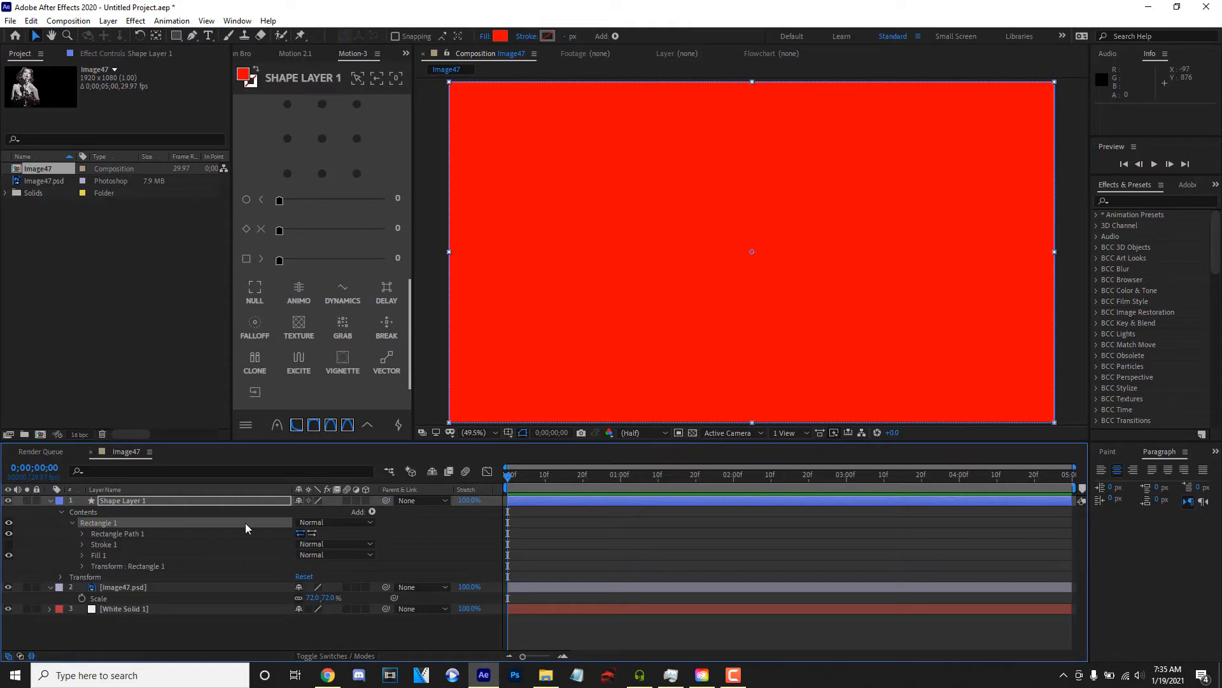
pyautogui.click(82, 534)
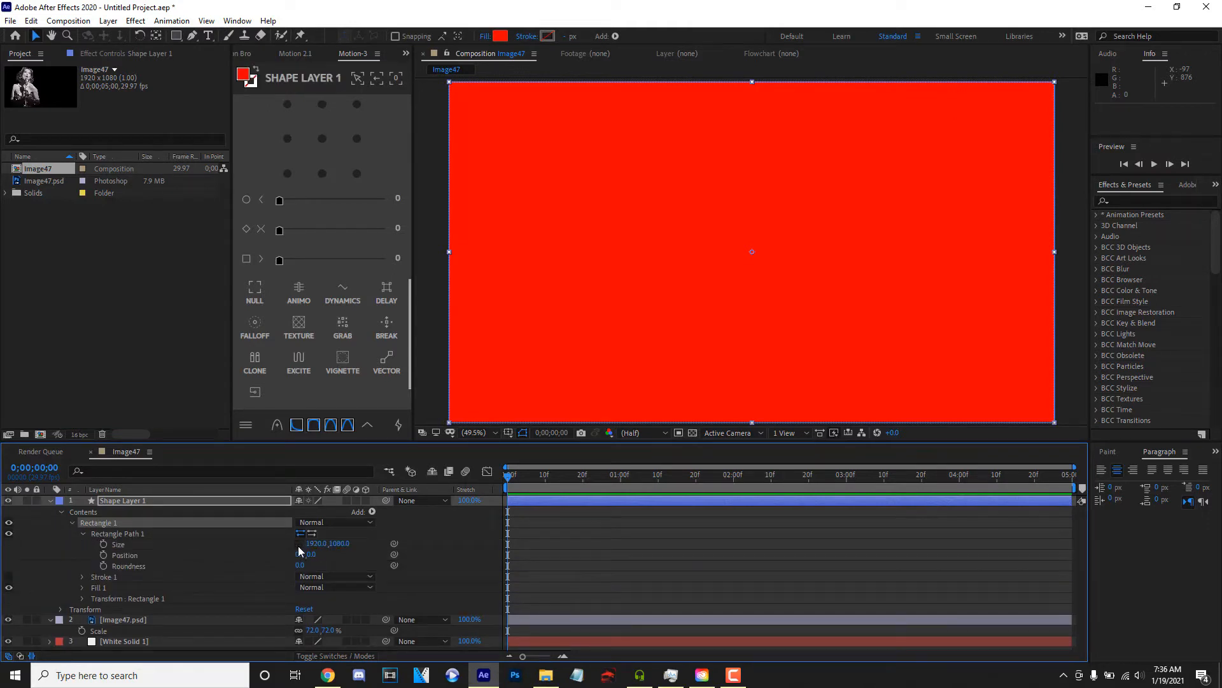
pyautogui.click(178, 550)
pyautogui.click(181, 545)
pyautogui.click(317, 543)
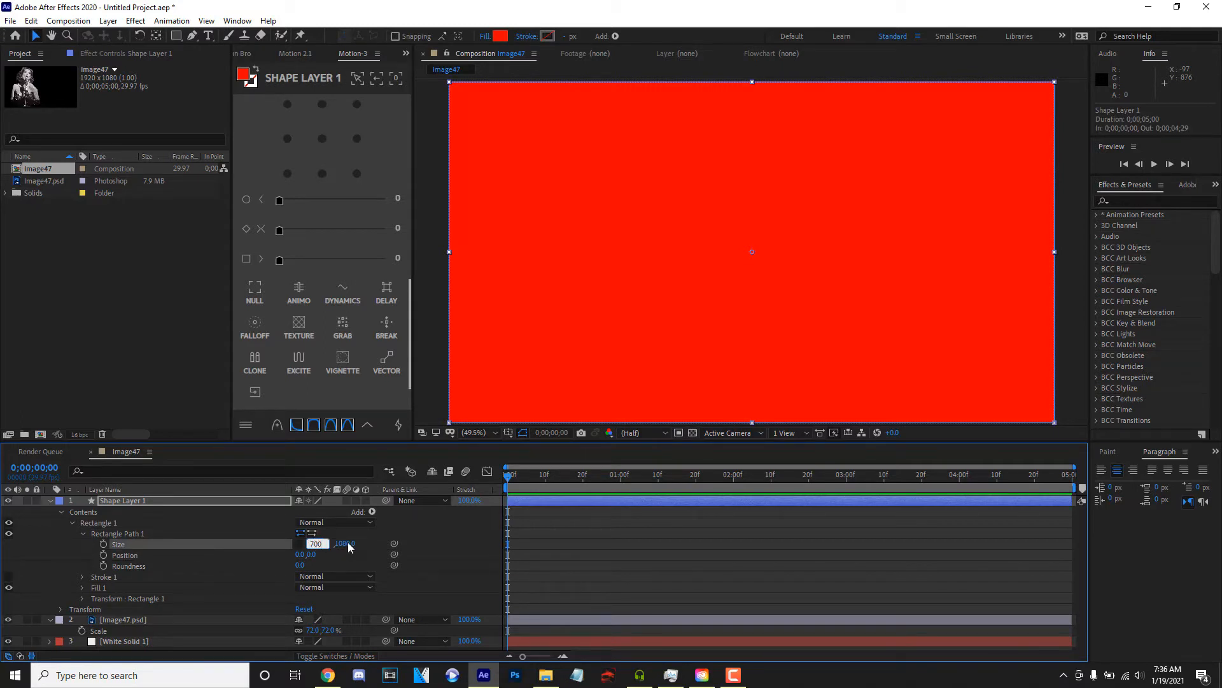
pyautogui.press('Tab')
pyautogui.write('700')
pyautogui.press('Return')
pyautogui.moveTo(299, 565); pyautogui.dragTo(346, 568)
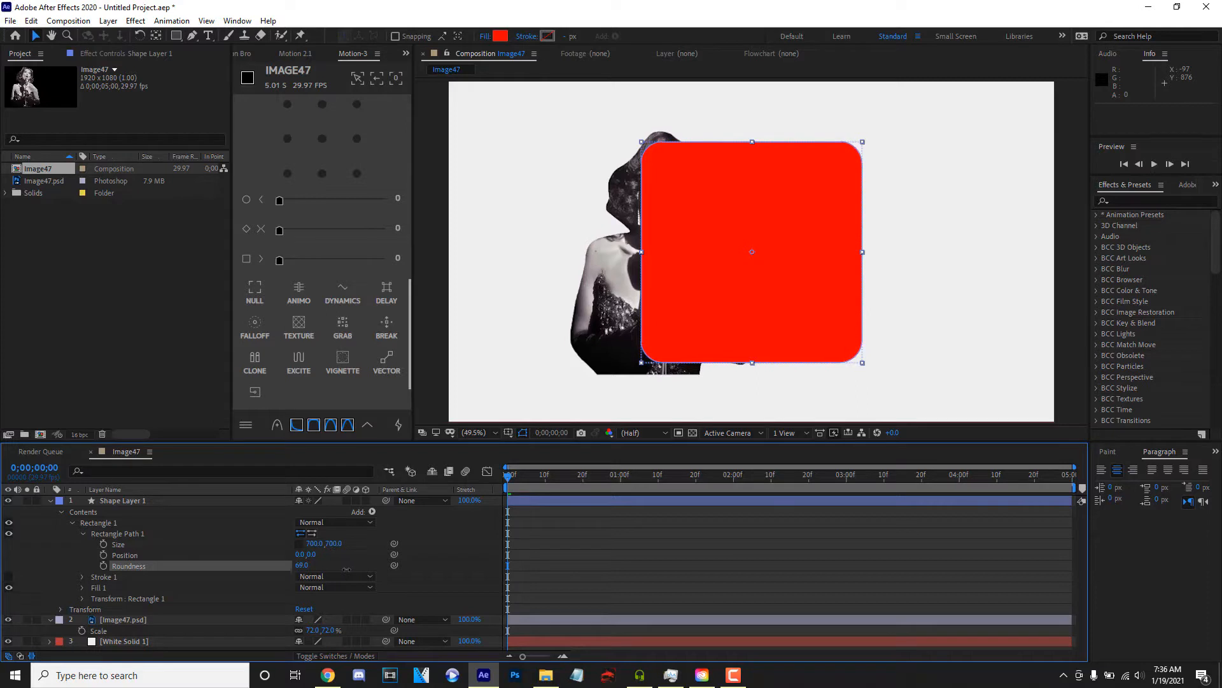
# - Center the shape layer's anchor point and set the layer's rotation to 49°
pyautogui.click(121, 501)
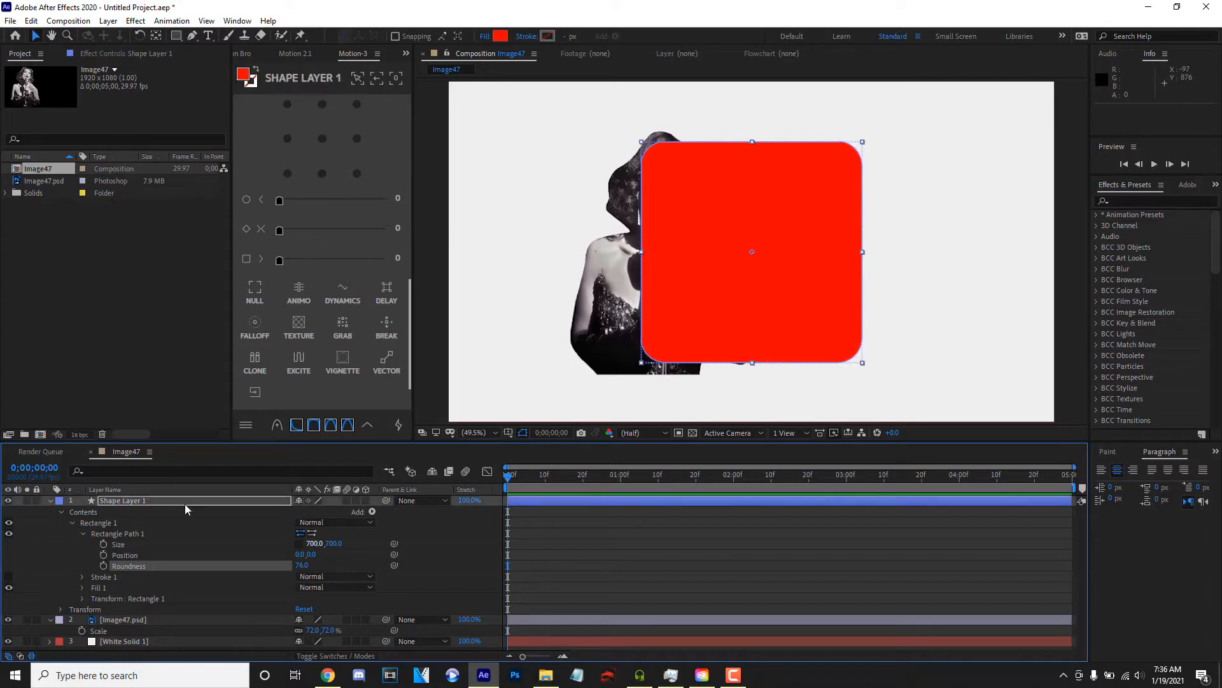
pyautogui.click(323, 140)
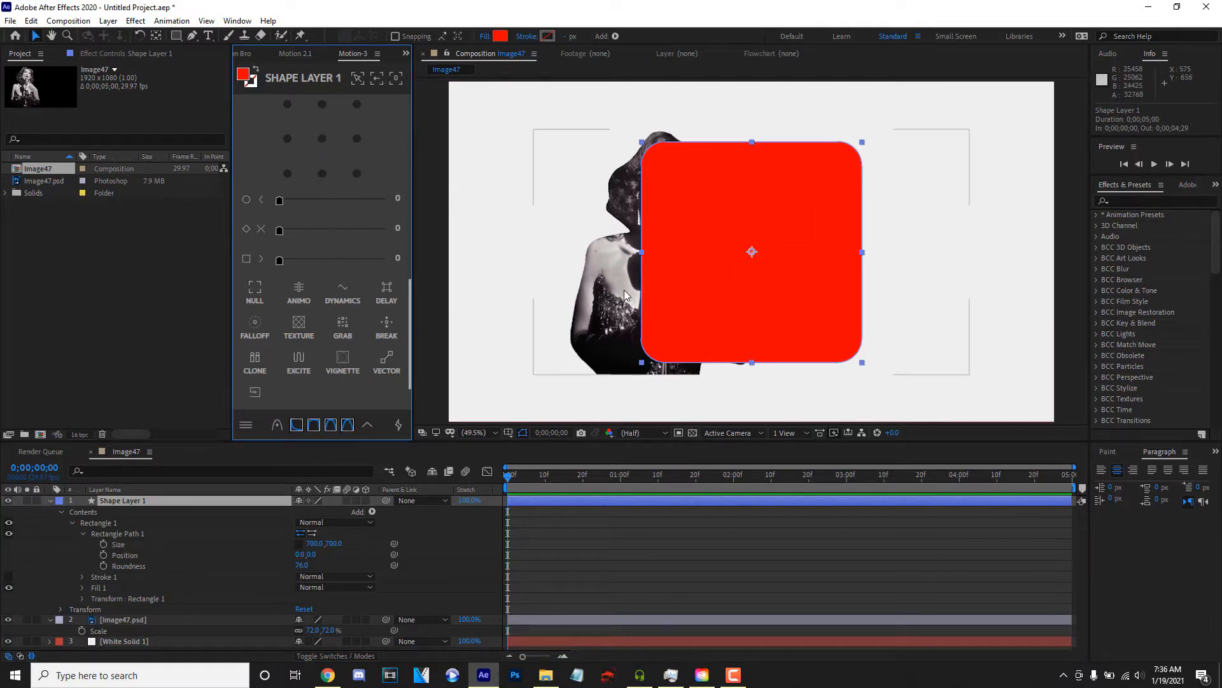
pyautogui.press('r')
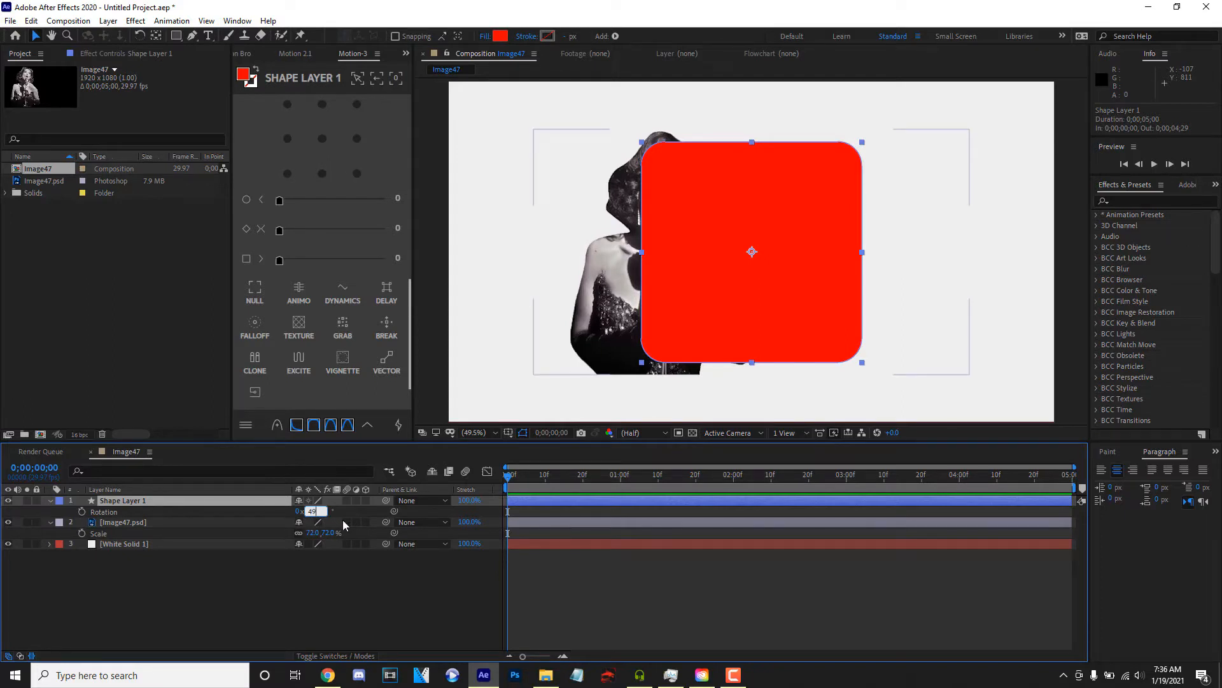
pyautogui.press('Return')
pyautogui.click(198, 496)
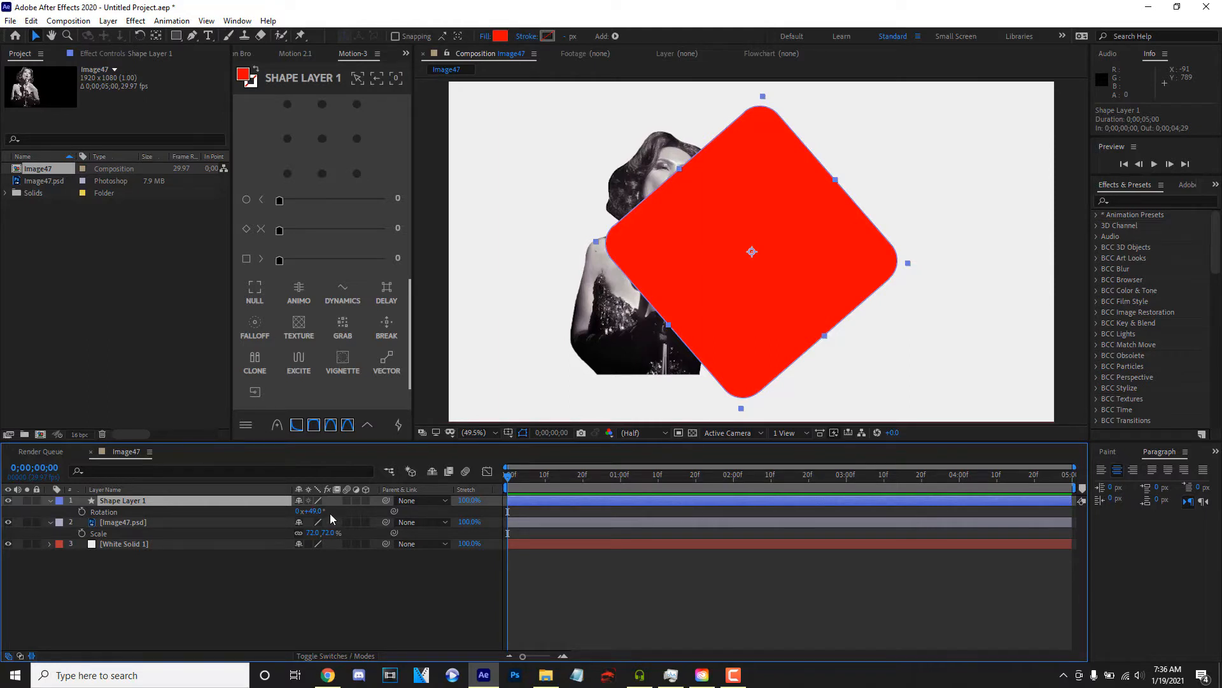
# - Scale the red diamond to 73% and position it over the singer at about 559, 494
pyautogui.click(50, 501)
pyautogui.click(50, 511)
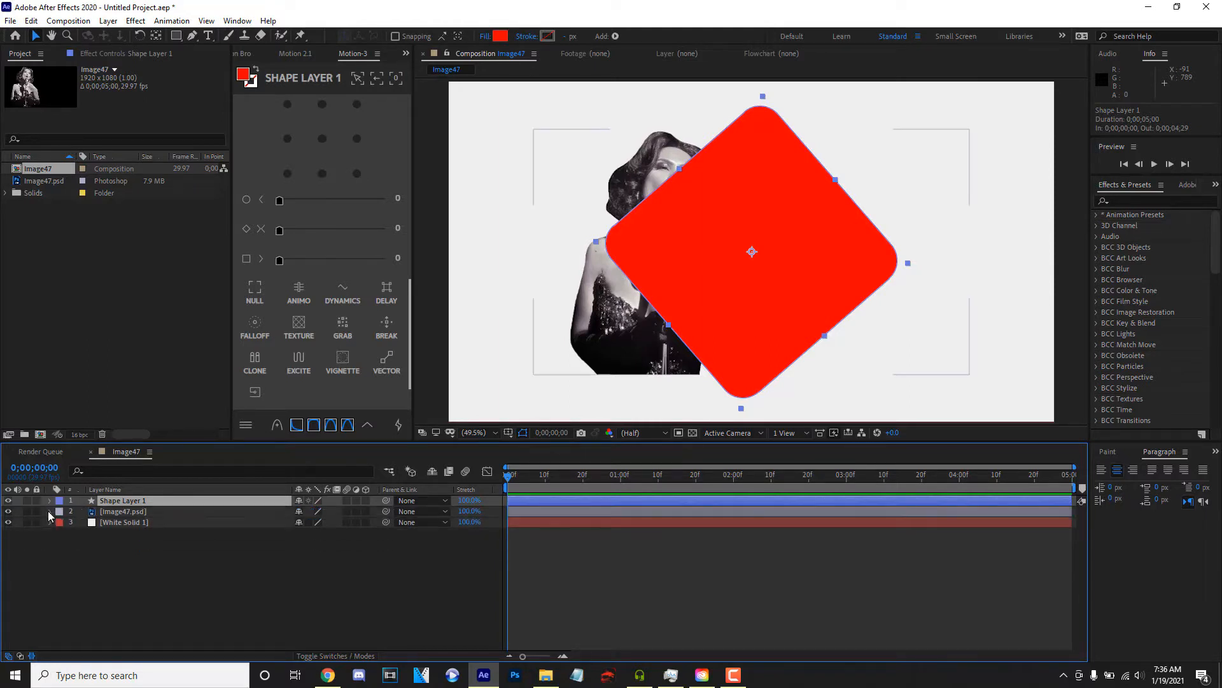
pyautogui.press('p')
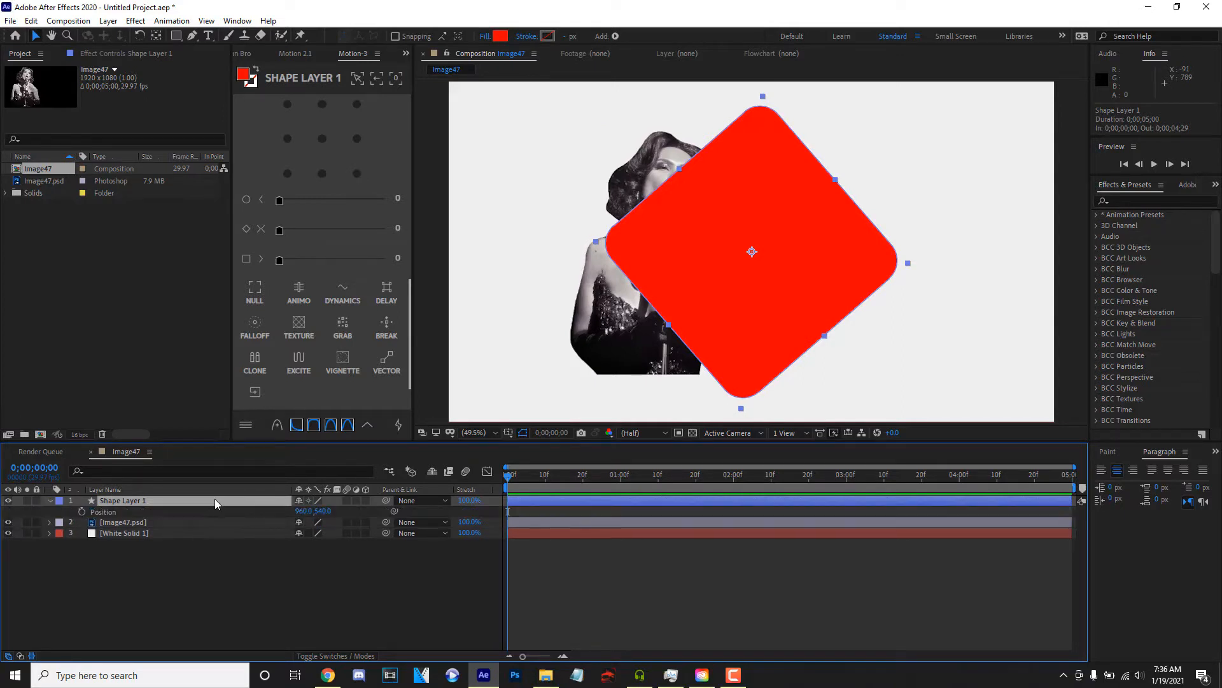
pyautogui.moveTo(306, 510); pyautogui.dragTo(60, 509)
pyautogui.press('s')
pyautogui.moveTo(315, 510); pyautogui.dragTo(297, 511)
pyautogui.moveTo(615, 271); pyautogui.dragTo(618, 256)
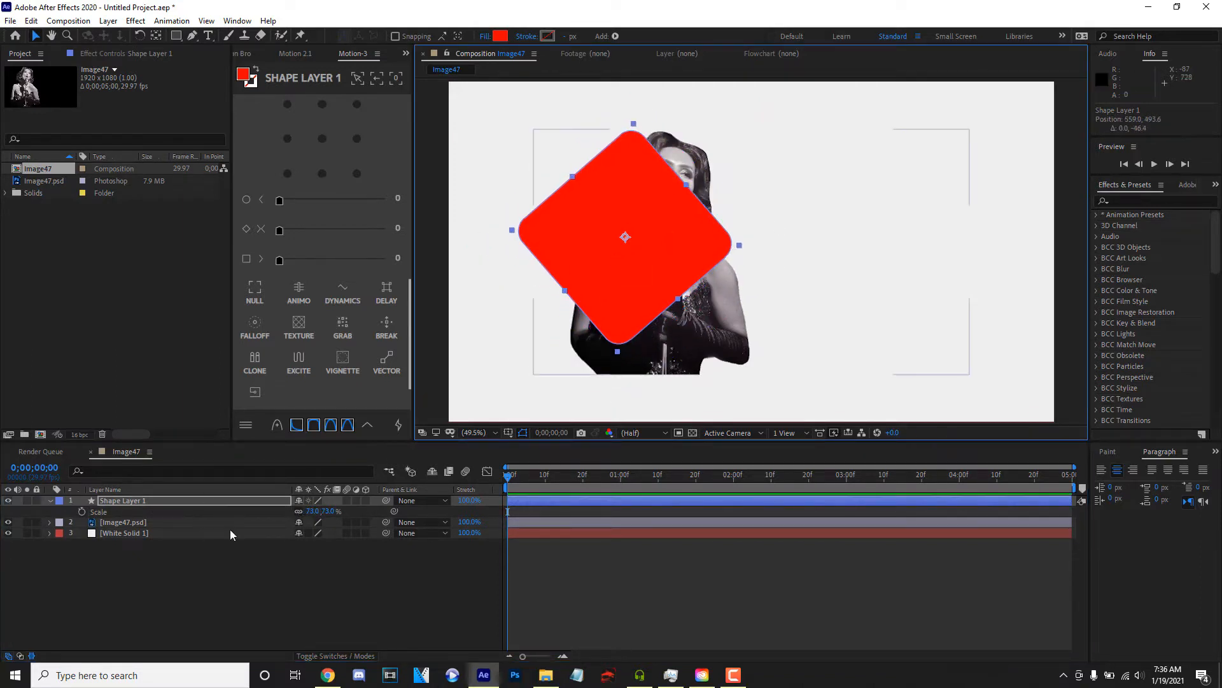
# - Animate the diamond's scale from 9% at the first frame to 88% at 0;00;04;29
pyautogui.click(82, 512)
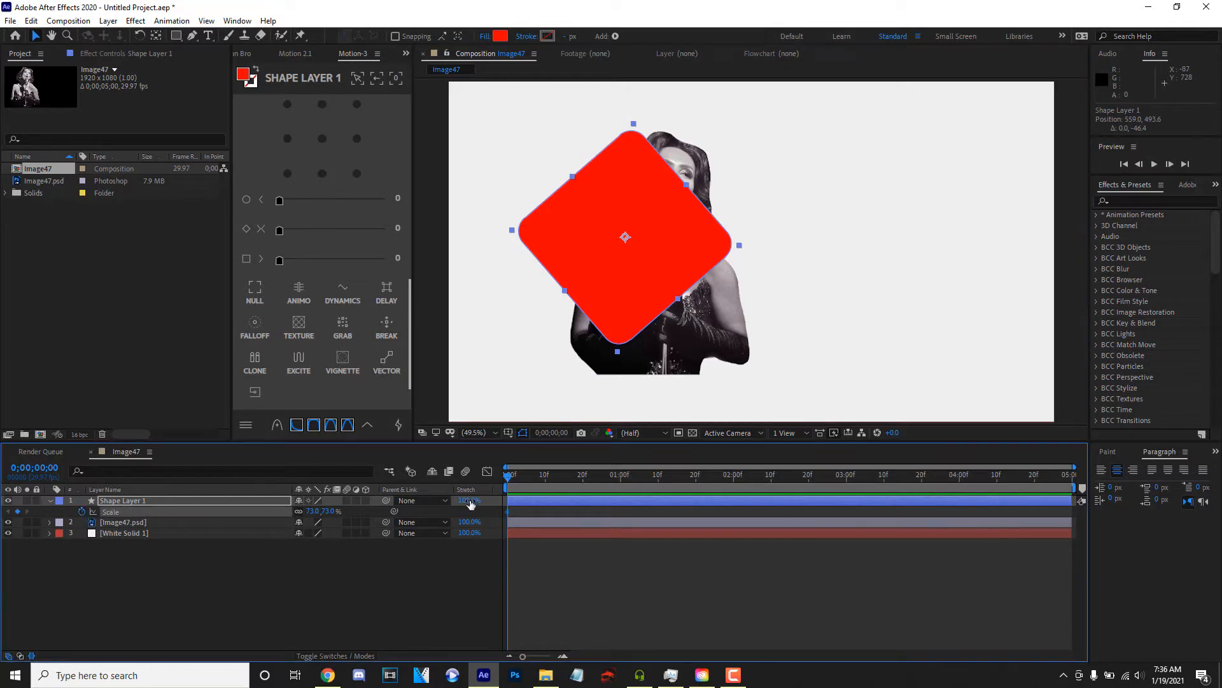
pyautogui.moveTo(315, 511); pyautogui.dragTo(274, 514)
pyautogui.moveTo(690, 475); pyautogui.dragTo(835, 506)
pyautogui.moveTo(310, 514); pyautogui.dragTo(357, 508)
# - Apply Easy Ease to both scale keyframes of the diamond and show their value curve in the Graph Editor
pyautogui.moveTo(483, 512); pyautogui.dragTo(1134, 520)
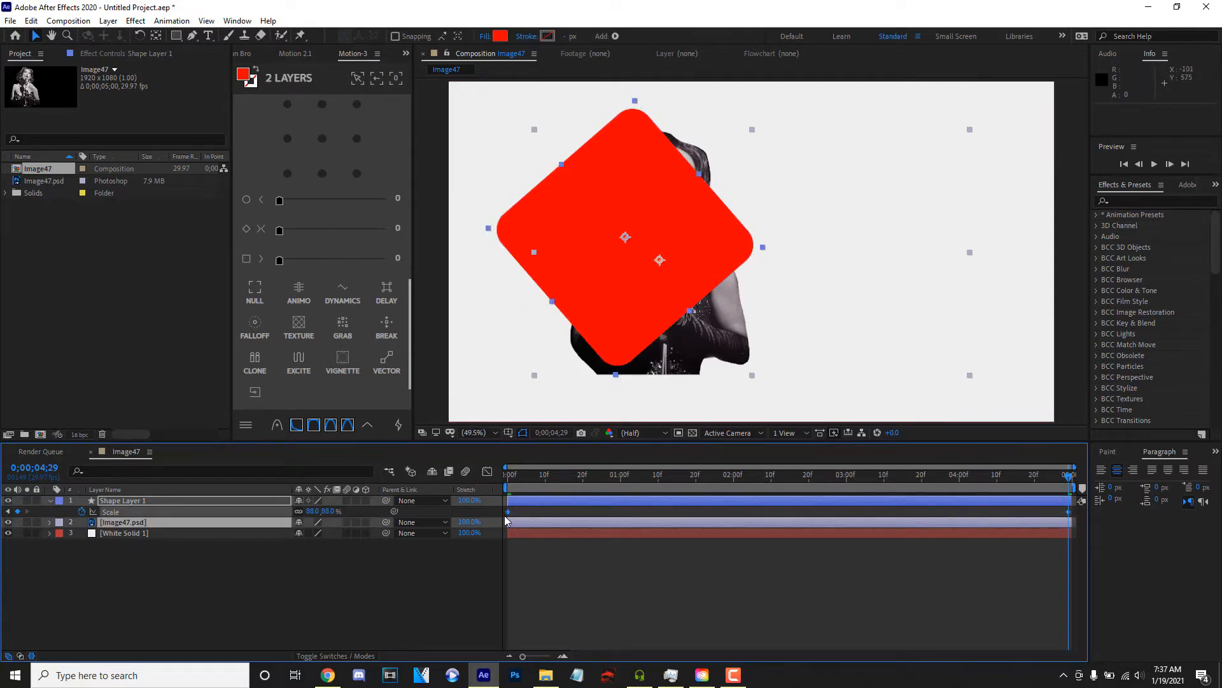
pyautogui.click(487, 471)
pyautogui.rightClick(589, 305)
pyautogui.click(669, 398)
pyautogui.click(894, 576)
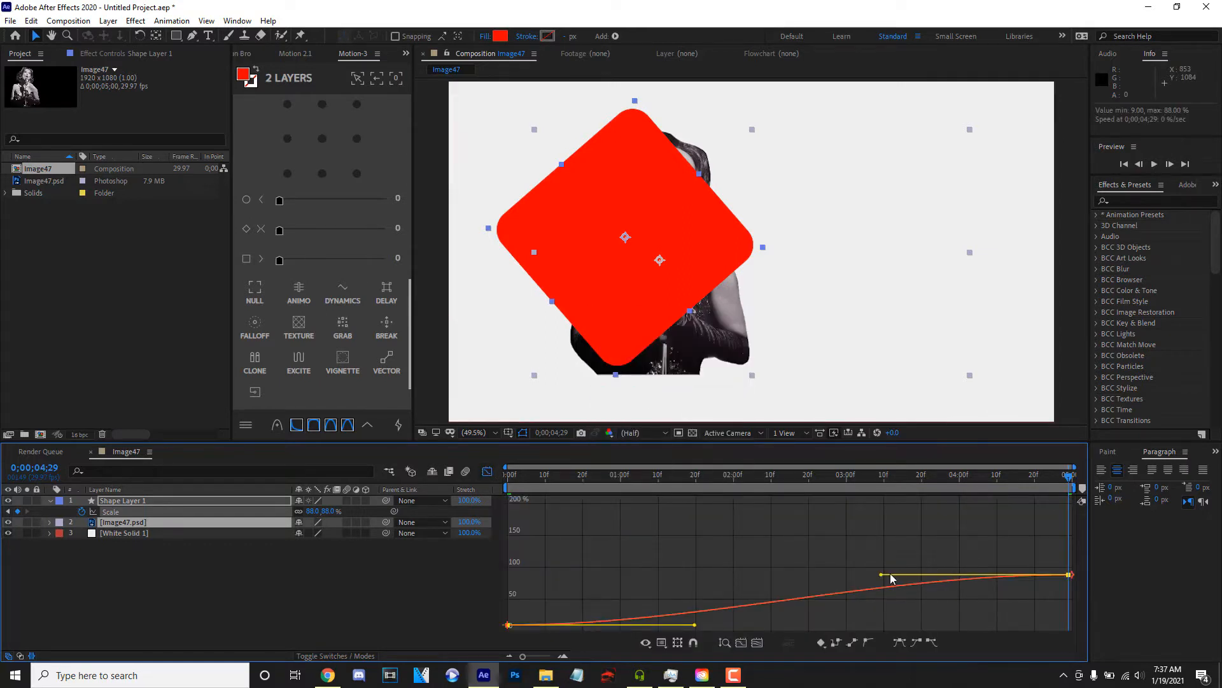
# - Reshape the diamond's scale curve to rise steeply at the start and level off slowly, preview it, and leave the Graph Editor
pyautogui.moveTo(883, 576); pyautogui.dragTo(604, 576)
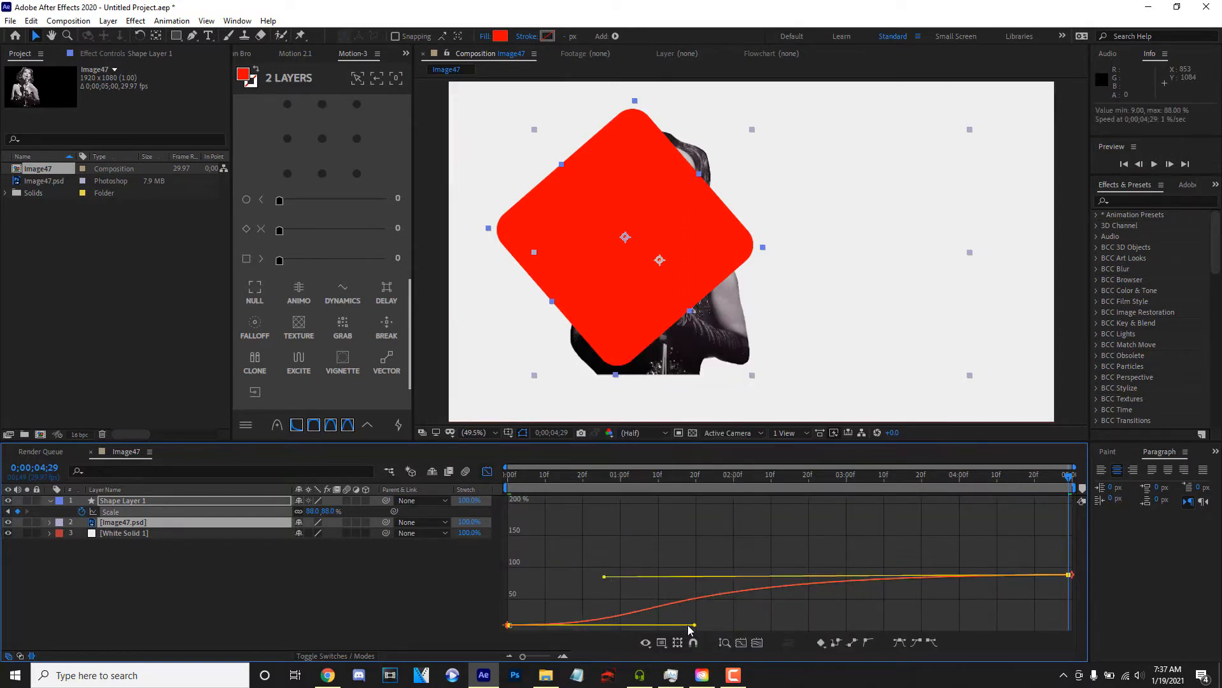
pyautogui.moveTo(694, 624); pyautogui.dragTo(537, 576)
pyautogui.press('Home')
pyautogui.press('space')
pyautogui.press('space')
pyautogui.moveTo(592, 582); pyautogui.dragTo(518, 576)
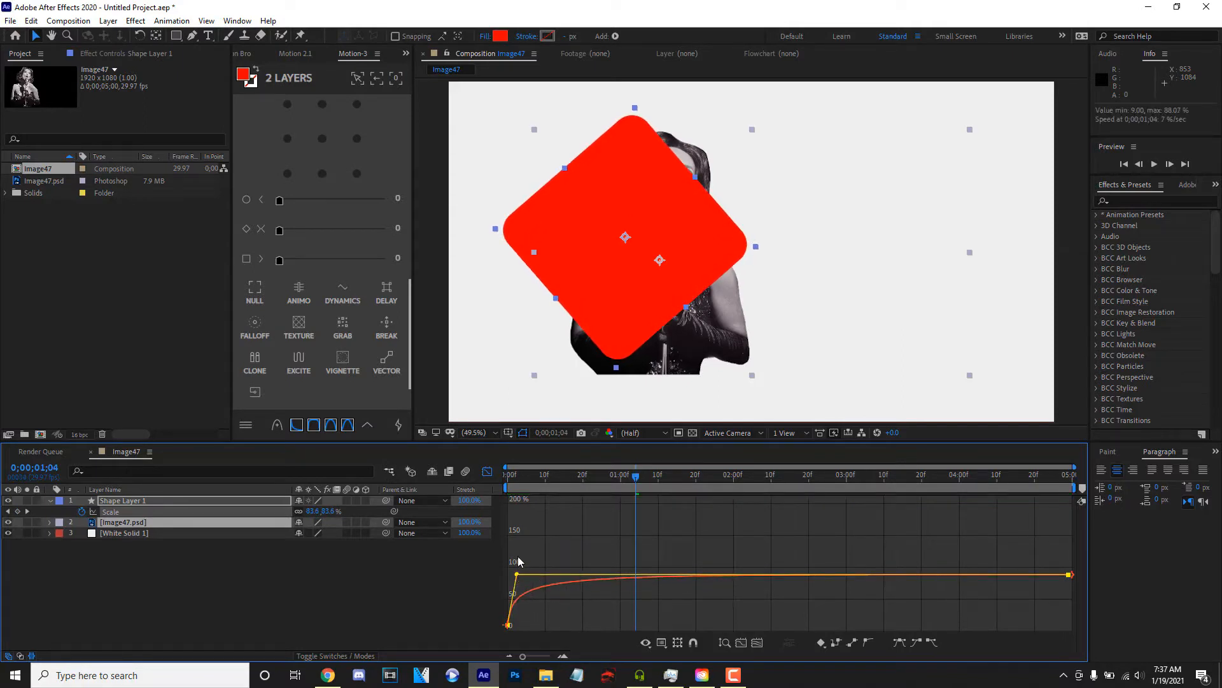
pyautogui.press('space')
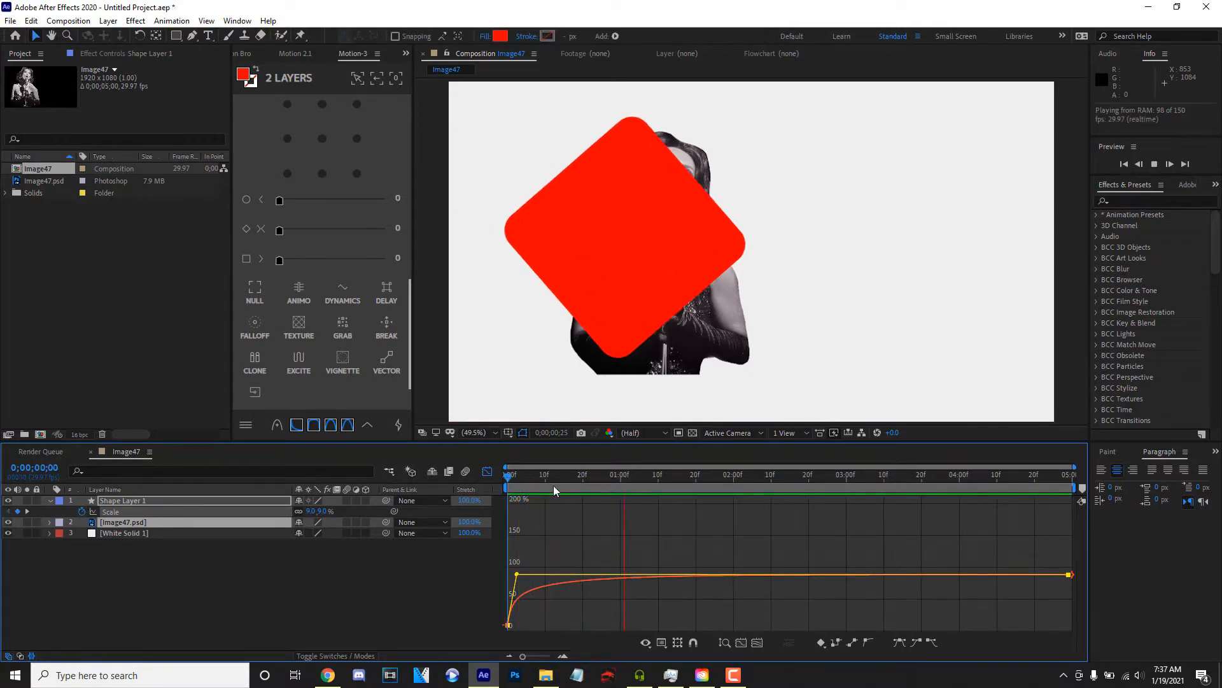
pyautogui.press('space')
pyautogui.press('space')
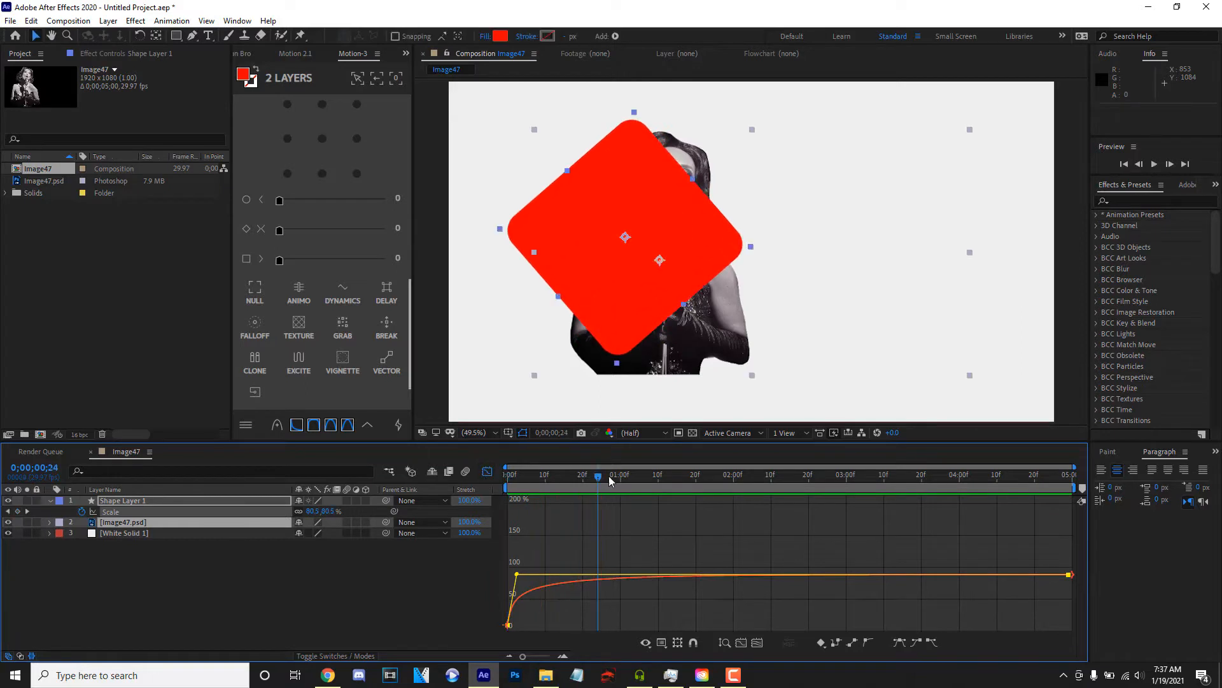
pyautogui.click(487, 472)
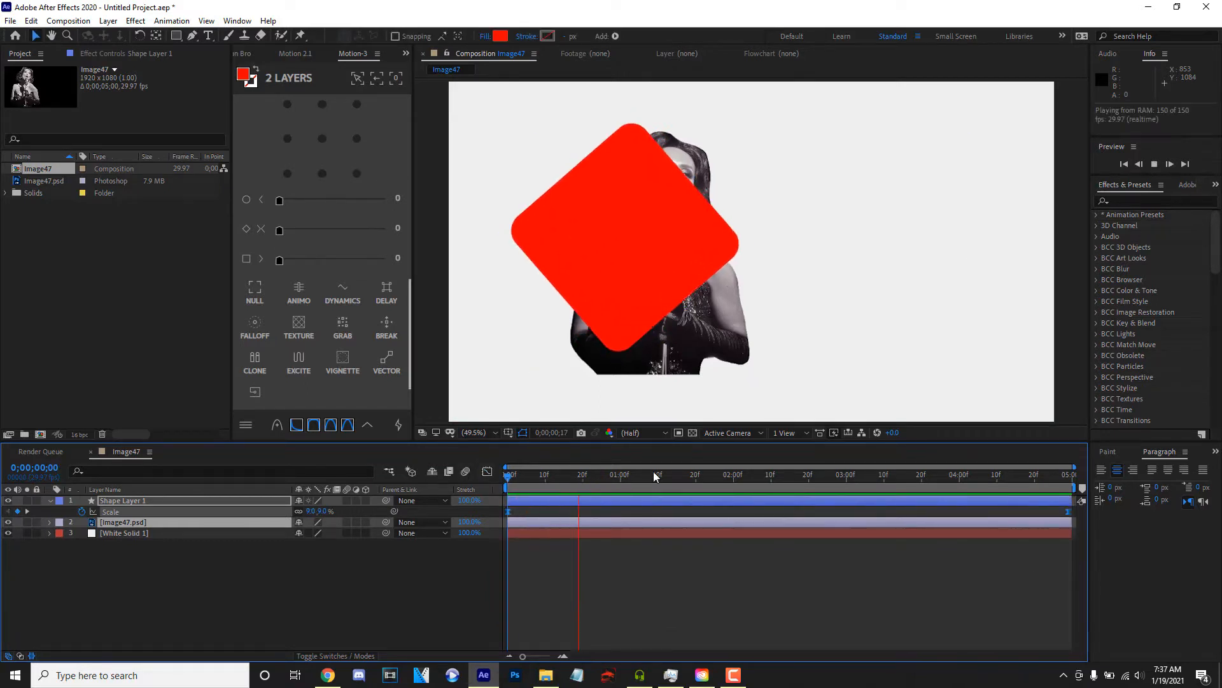
pyautogui.press('space')
# - Move the last scale keyframe to about 0;00;01;11 and trim the composition to a work area ending at 0;00;01;13
pyautogui.moveTo(1070, 512); pyautogui.dragTo(668, 523)
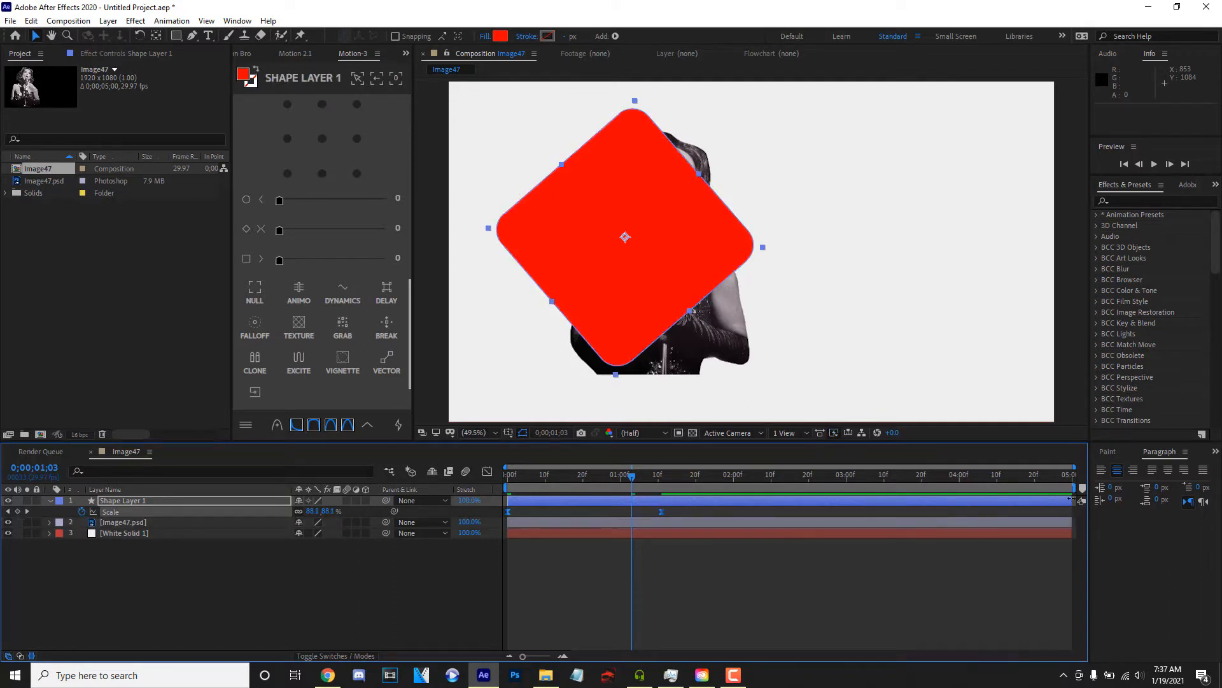
pyautogui.moveTo(1075, 487); pyautogui.dragTo(676, 491)
pyautogui.rightClick(676, 490)
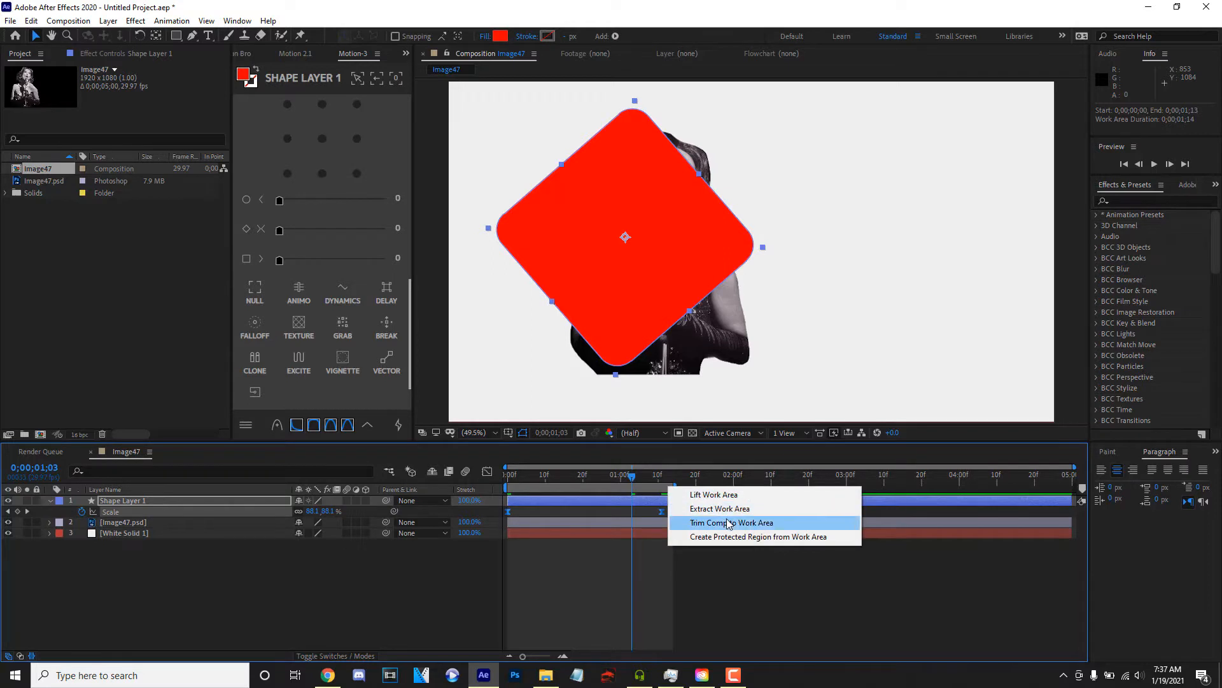
pyautogui.click(764, 520)
# - Shift the diamond's scale keyframes to about frame 2 and the composition's last frame, and preview the animation
pyautogui.moveTo(1035, 512); pyautogui.dragTo(1060, 512)
pyautogui.moveTo(940, 478); pyautogui.dragTo(263, 510)
pyautogui.press('space')
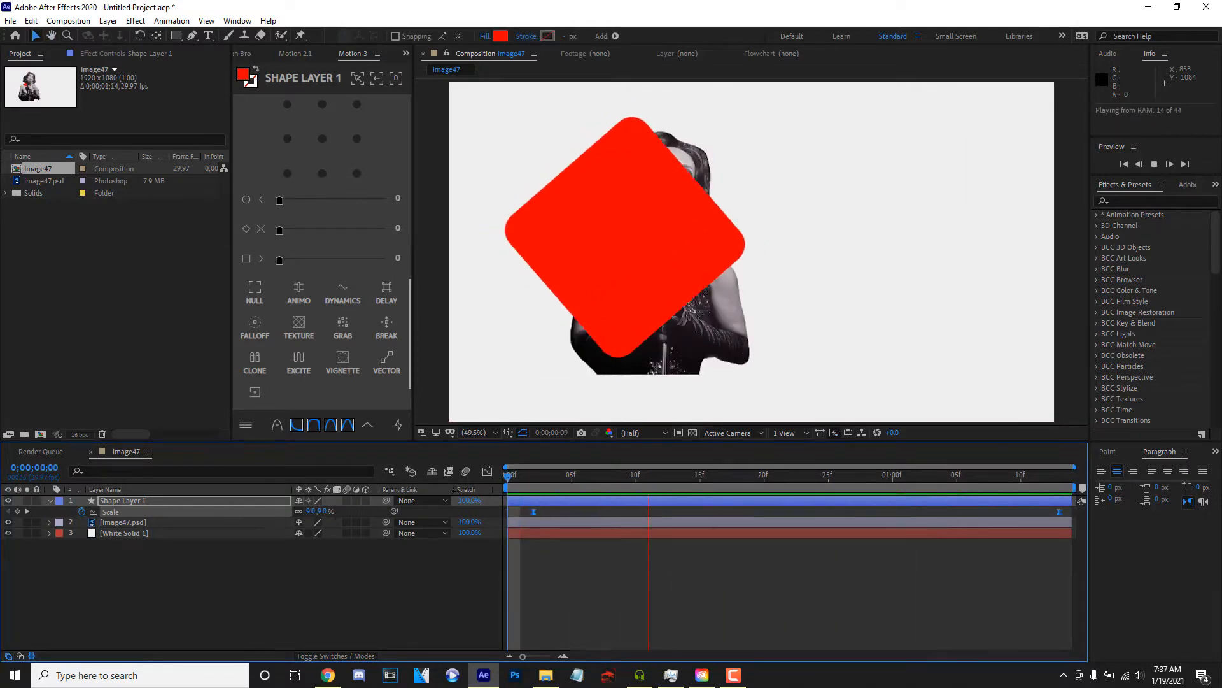
pyautogui.click(537, 502)
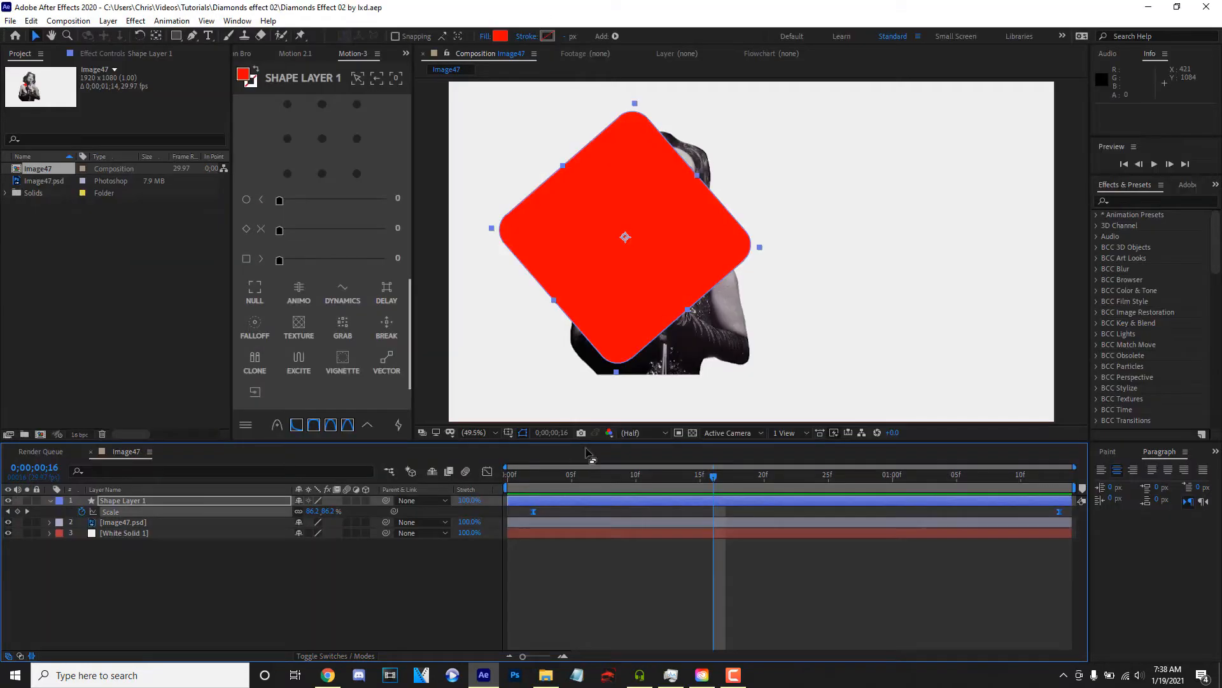
pyautogui.press('space')
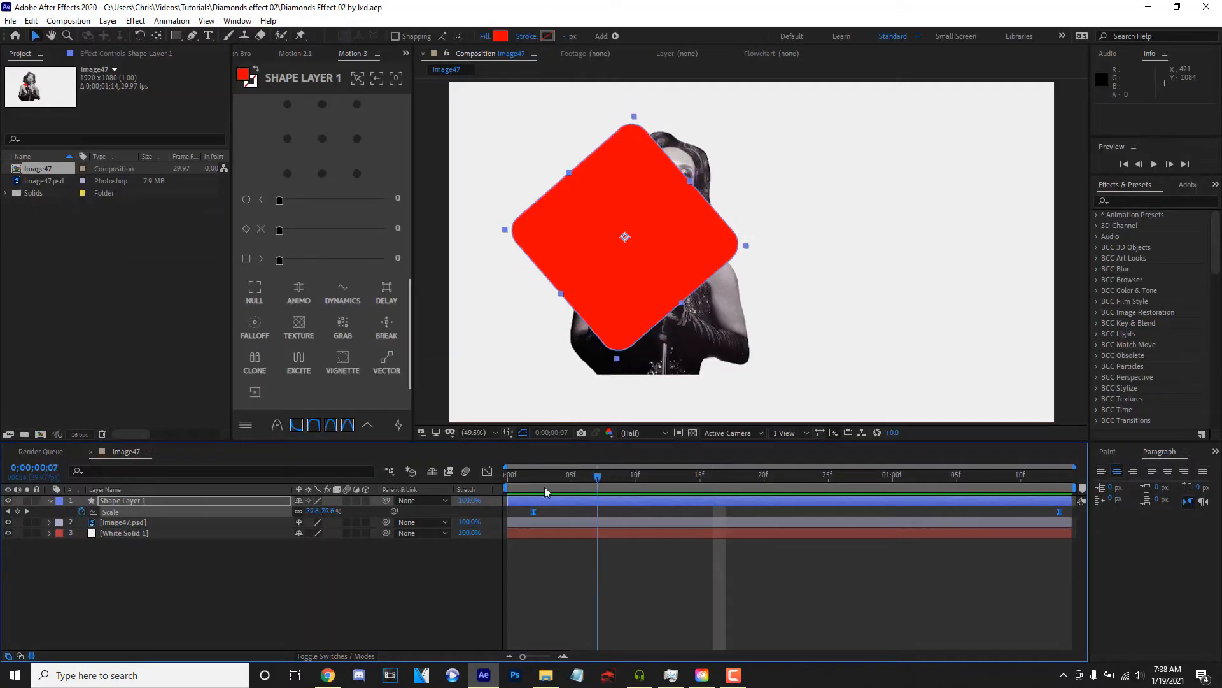
# - Duplicate the red diamond layer and place Image47.psd between the two copies, with the blend mode and track matte columns shown
pyautogui.click(139, 503)
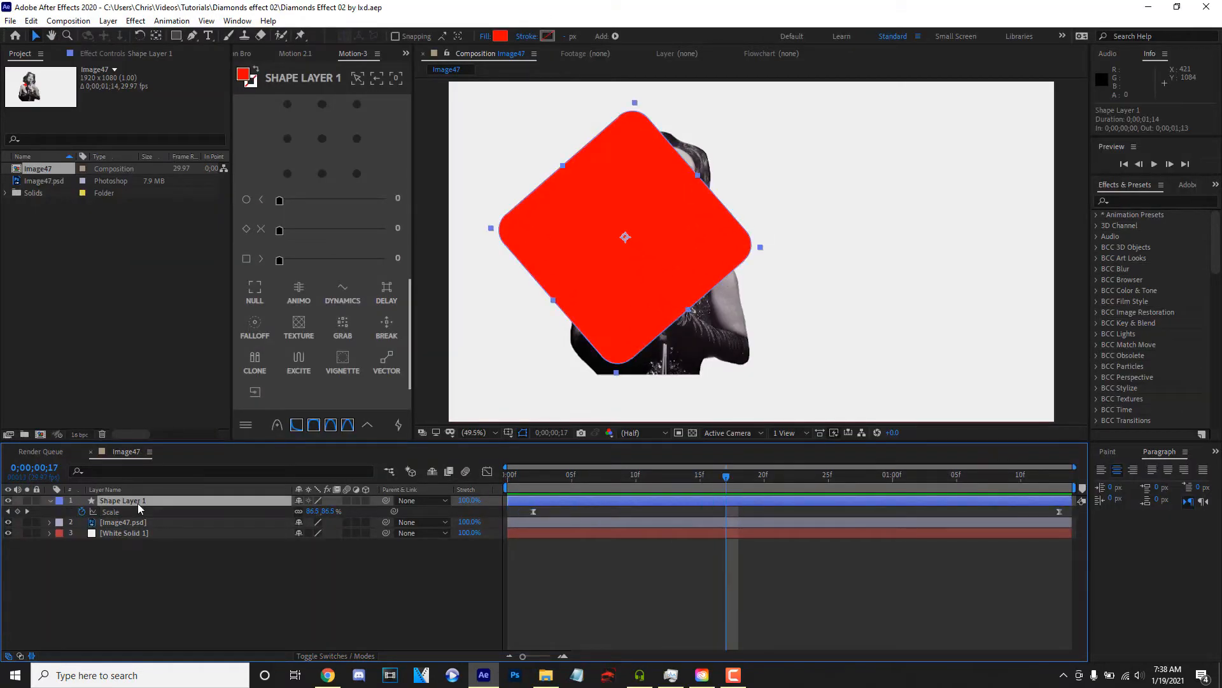
pyautogui.hotkey('ctrl', 'd')
pyautogui.moveTo(127, 535); pyautogui.dragTo(129, 506)
pyautogui.click(342, 657)
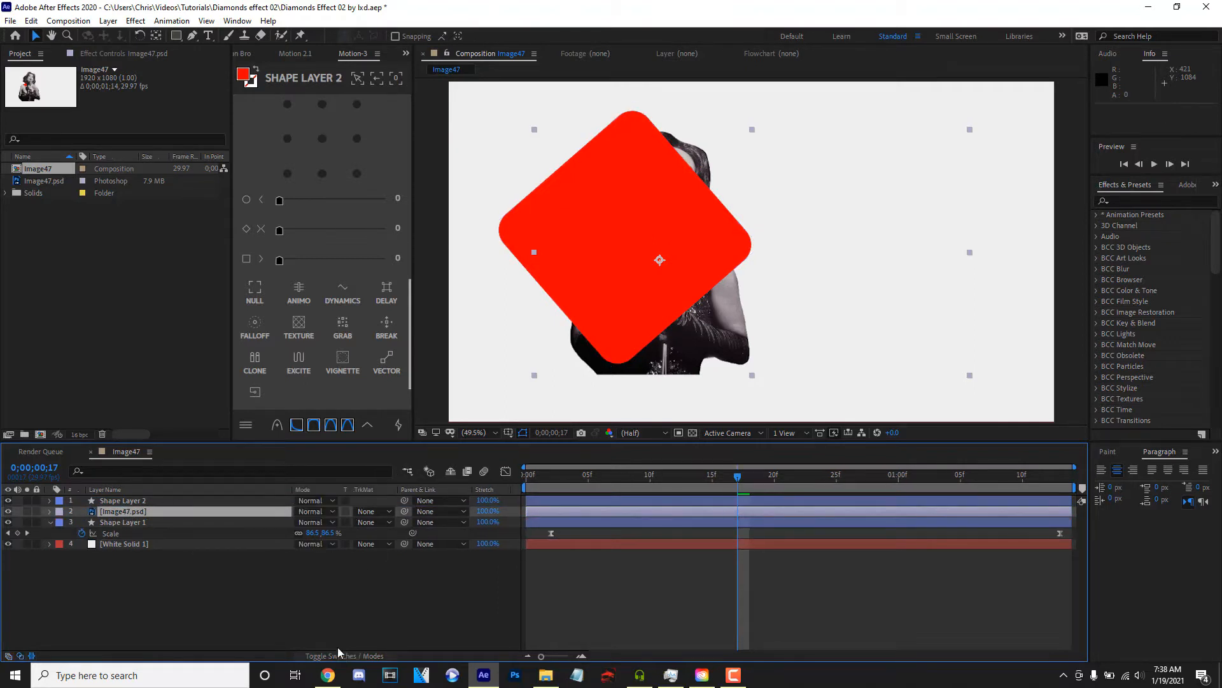
# - Give Image47.psd an alpha matte from Shape Layer 2 and shift the singer left to an X position of about 560
pyautogui.click(375, 511)
pyautogui.click(421, 545)
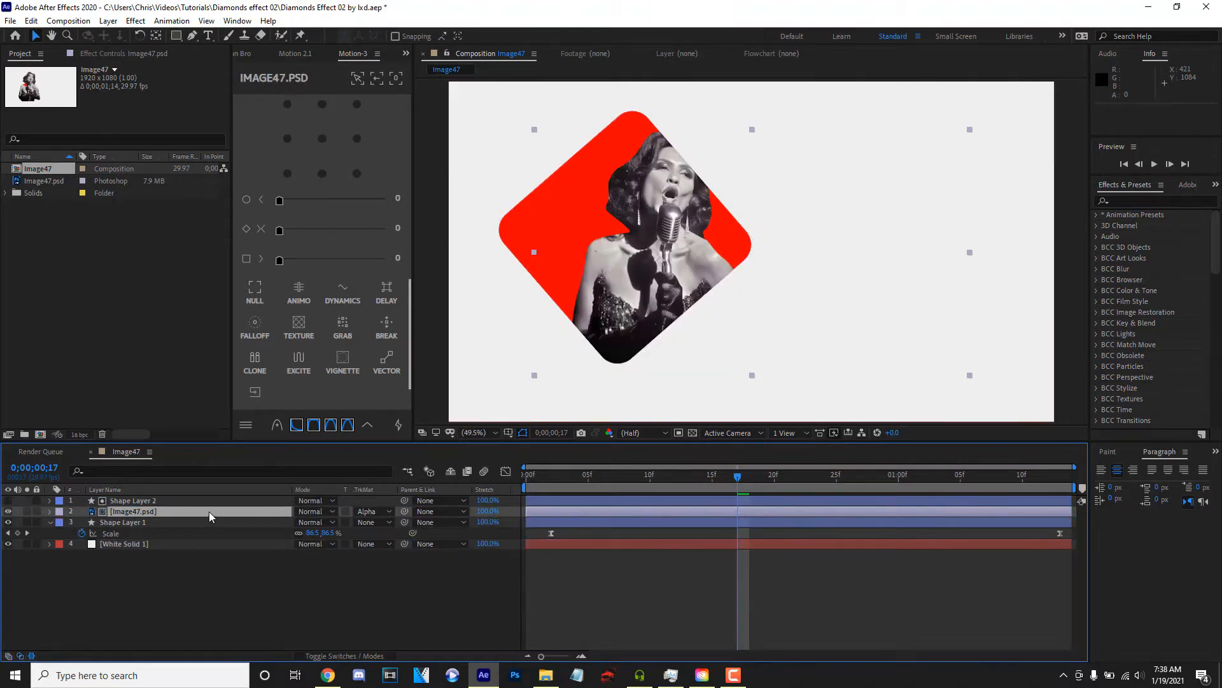
pyautogui.press('p')
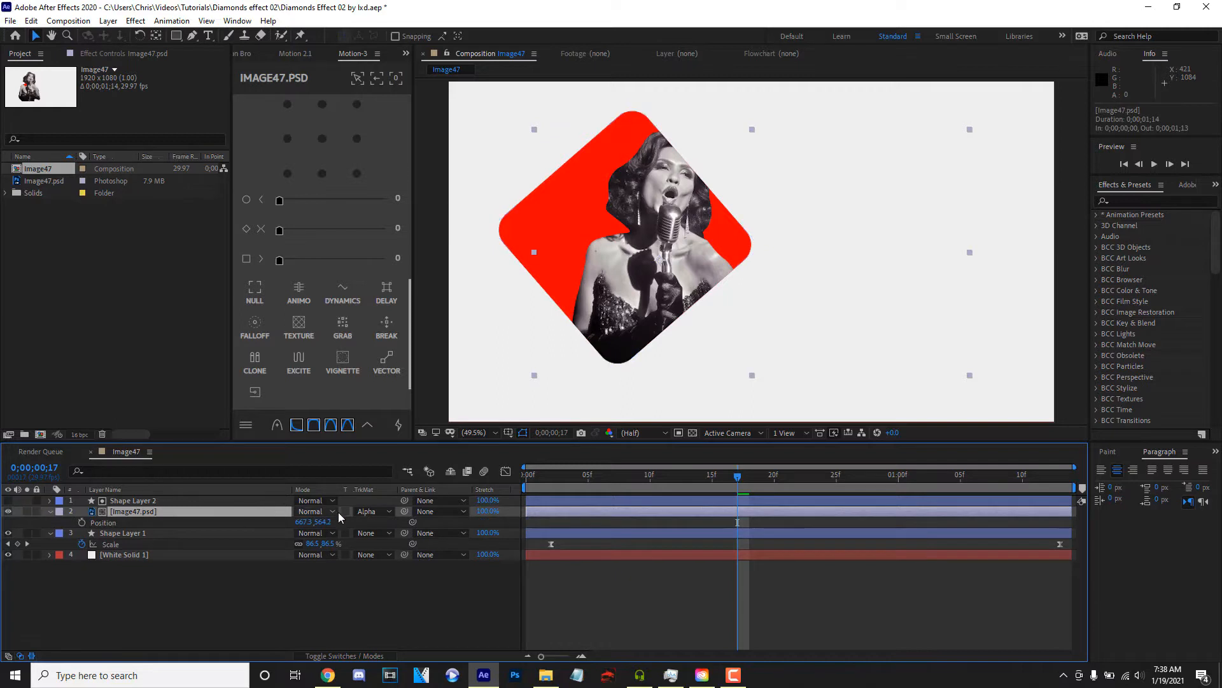
pyautogui.moveTo(297, 523); pyautogui.dragTo(229, 522)
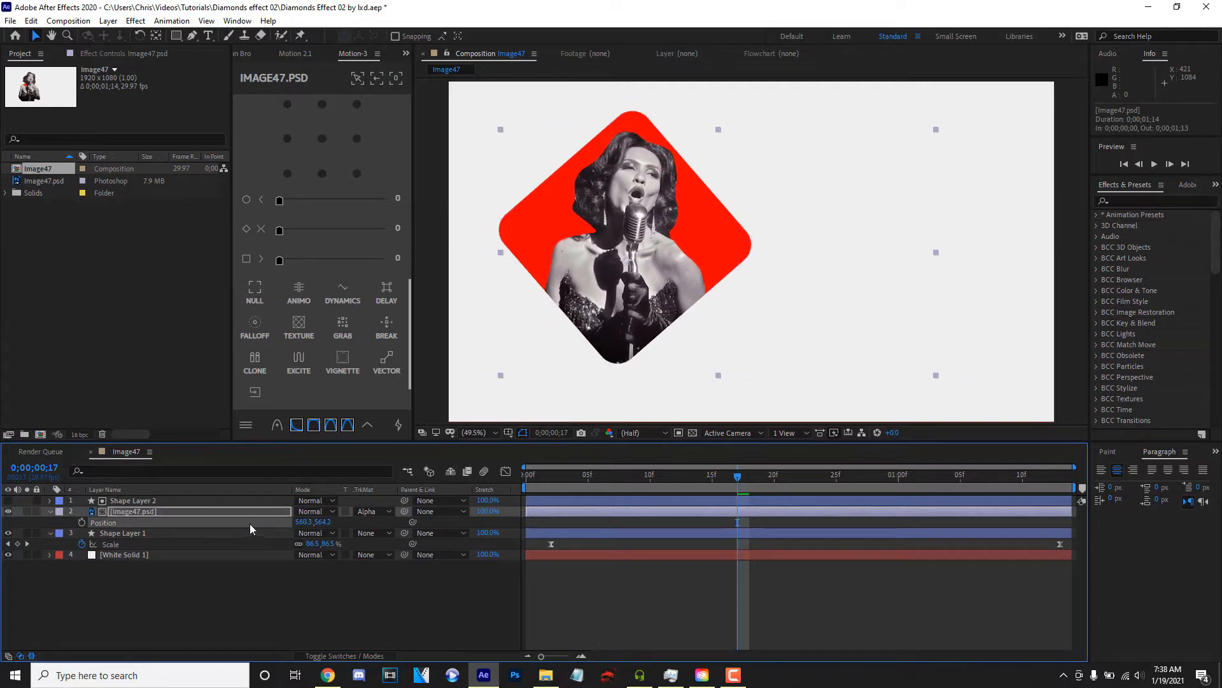
# - Lower the singer image to a Y position of about 581 and enlarge its scale to 90%
pyautogui.press('p')
pyautogui.press('p')
pyautogui.moveTo(314, 522)
pyautogui.mouseDown()
pyautogui.moveTo(329, 533)
pyautogui.moveTo(324, 522)
pyautogui.mouseUp()
pyautogui.press('s')
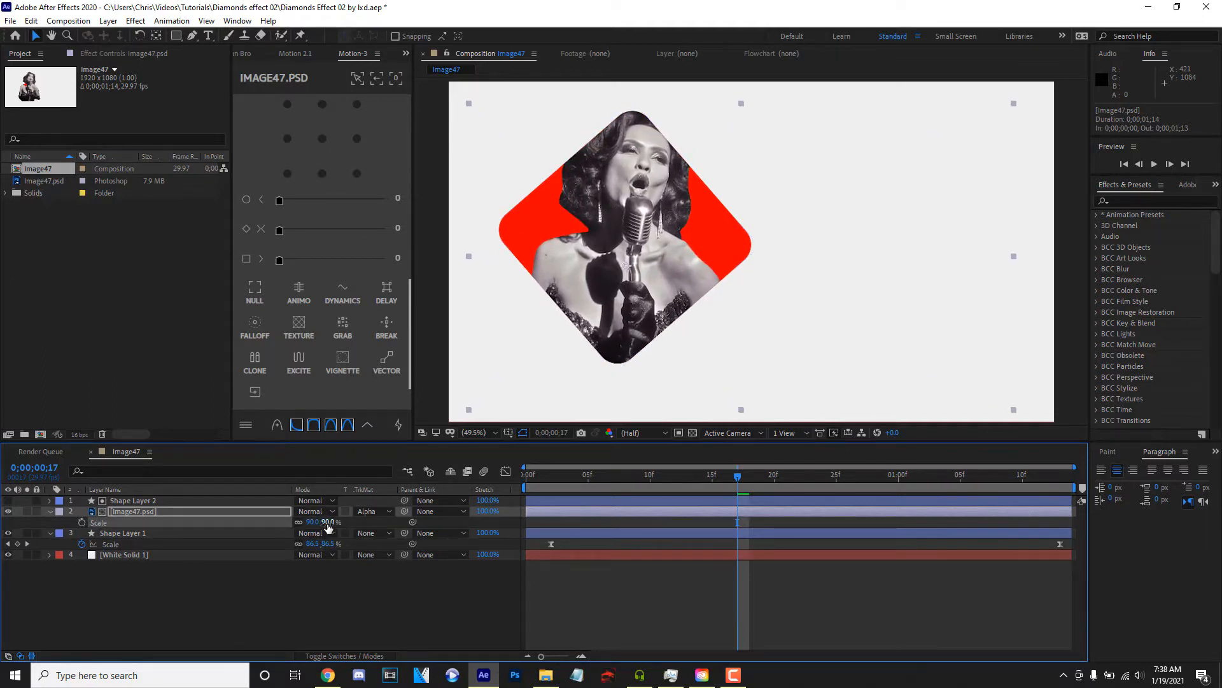
pyautogui.press('p')
pyautogui.moveTo(322, 522); pyautogui.dragTo(326, 523)
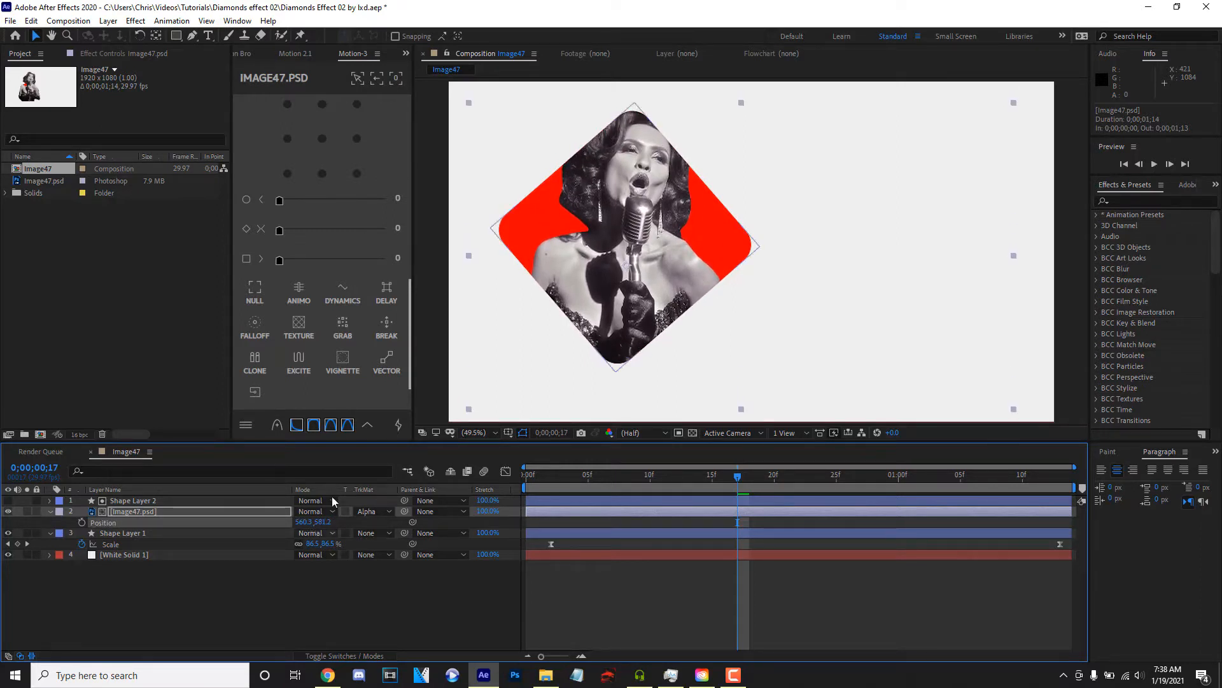
# - Draw a rectangle inside Shape Layer 2 over the singer's head and rotate it about -48° so it sits nearly level
pyautogui.click(177, 35)
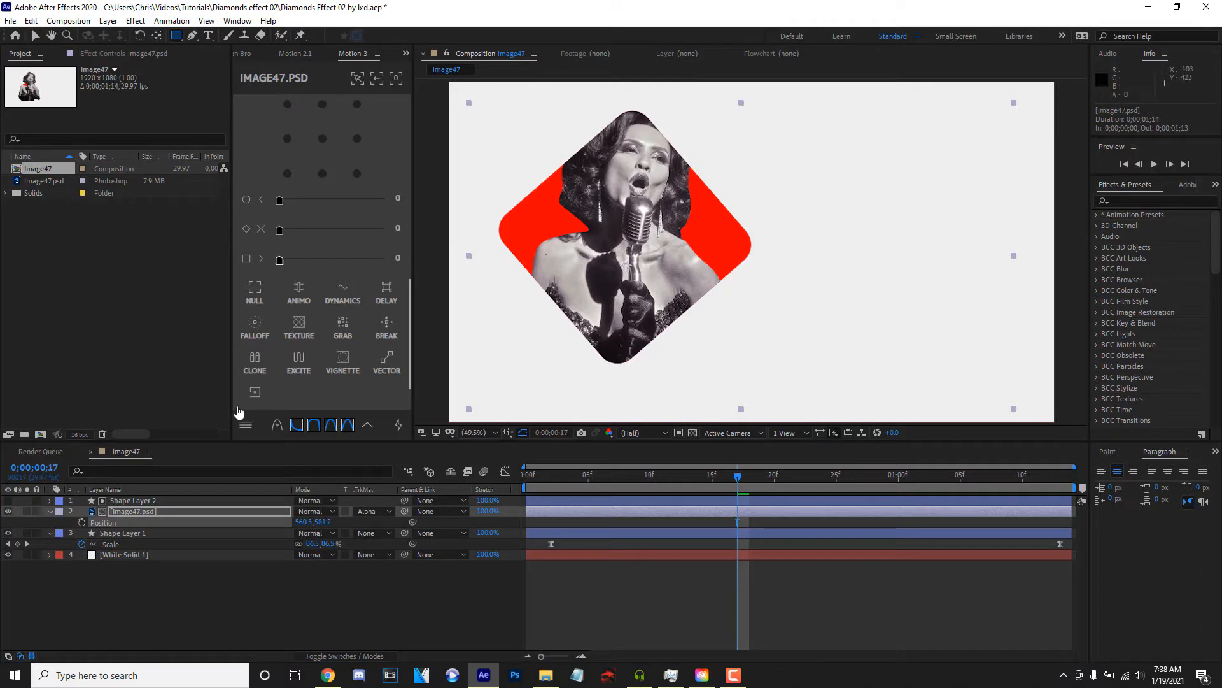
pyautogui.click(130, 501)
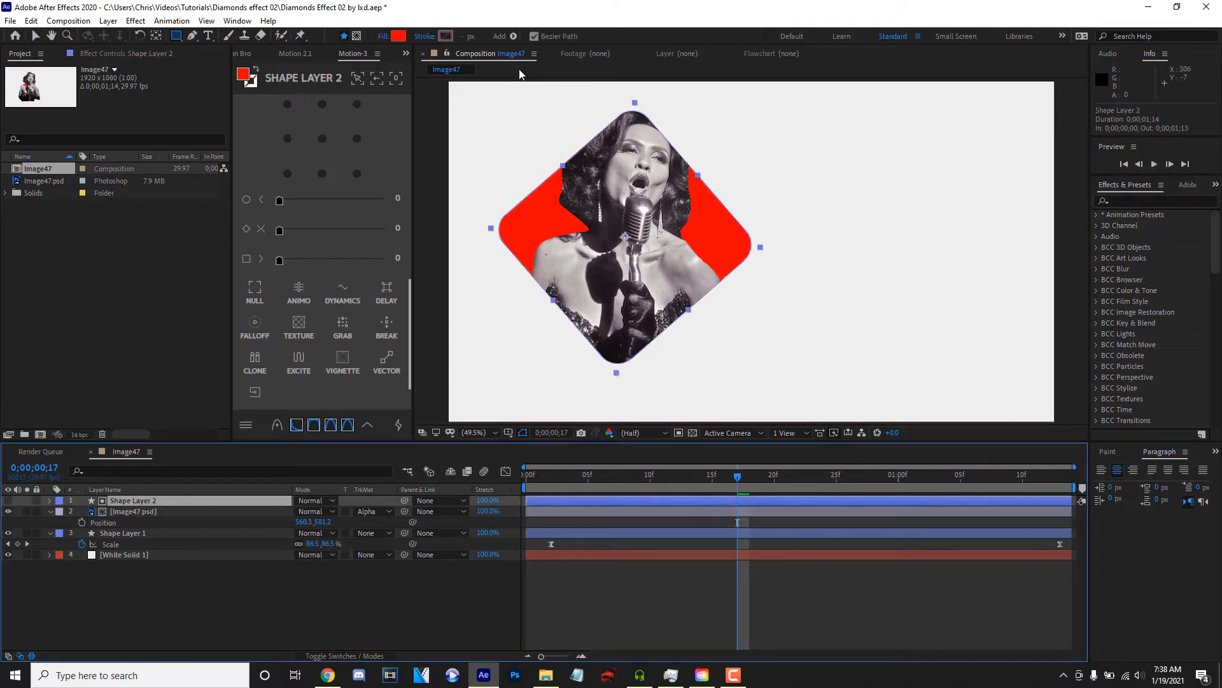
pyautogui.scroll(-2, 639, 130)
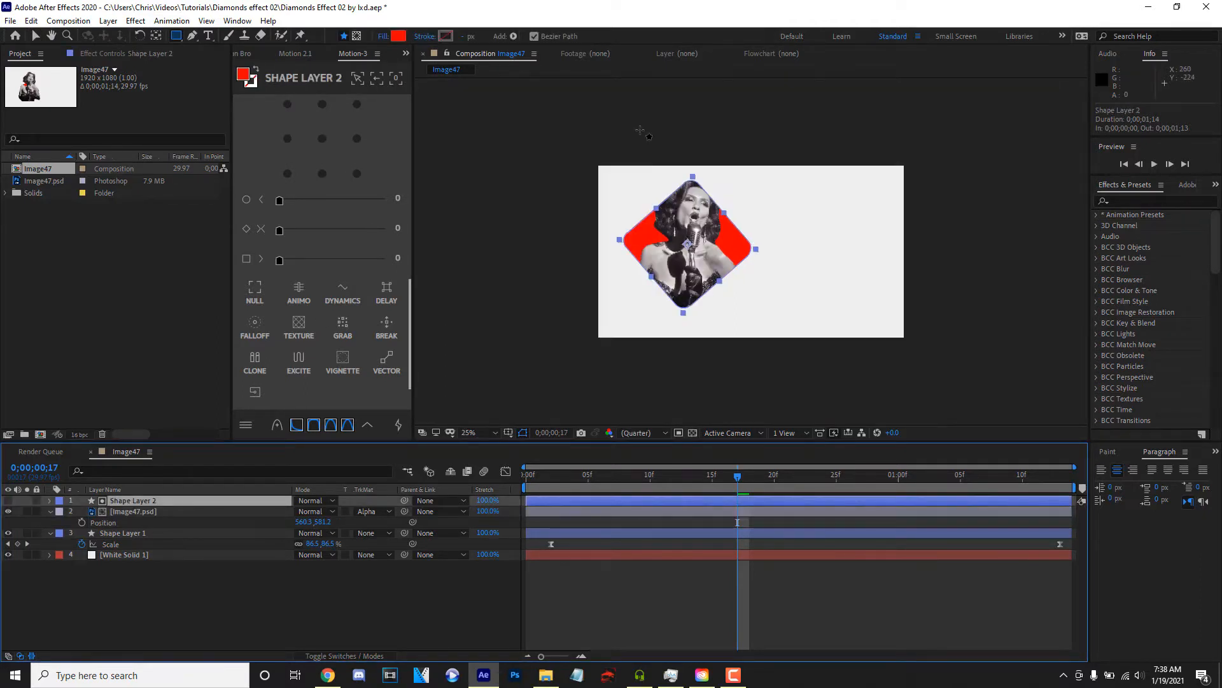
pyautogui.moveTo(601, 145); pyautogui.dragTo(778, 229)
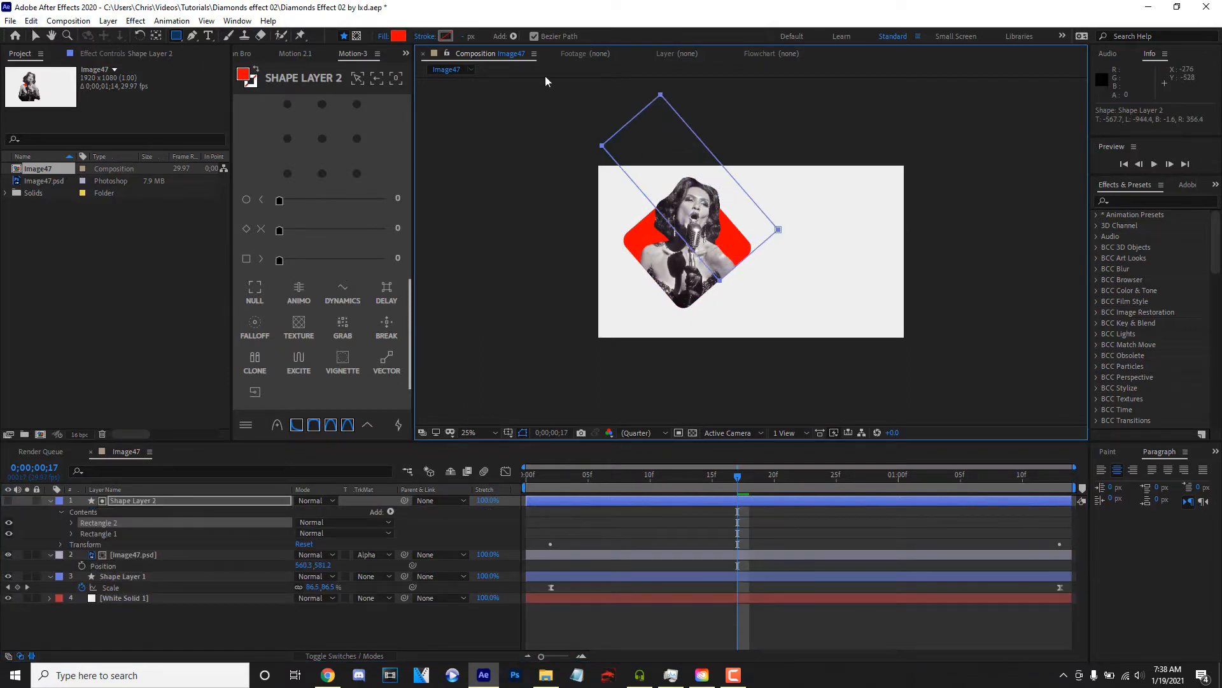
pyautogui.press('v')
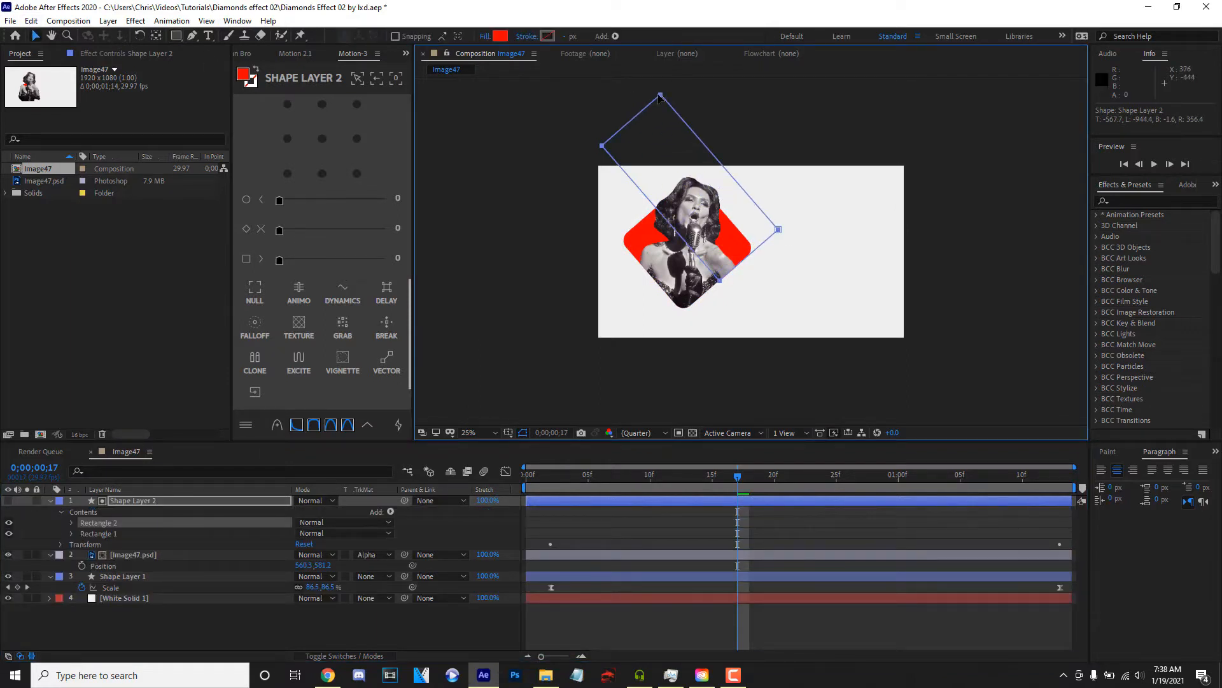
pyautogui.moveTo(658, 92); pyautogui.dragTo(568, 152)
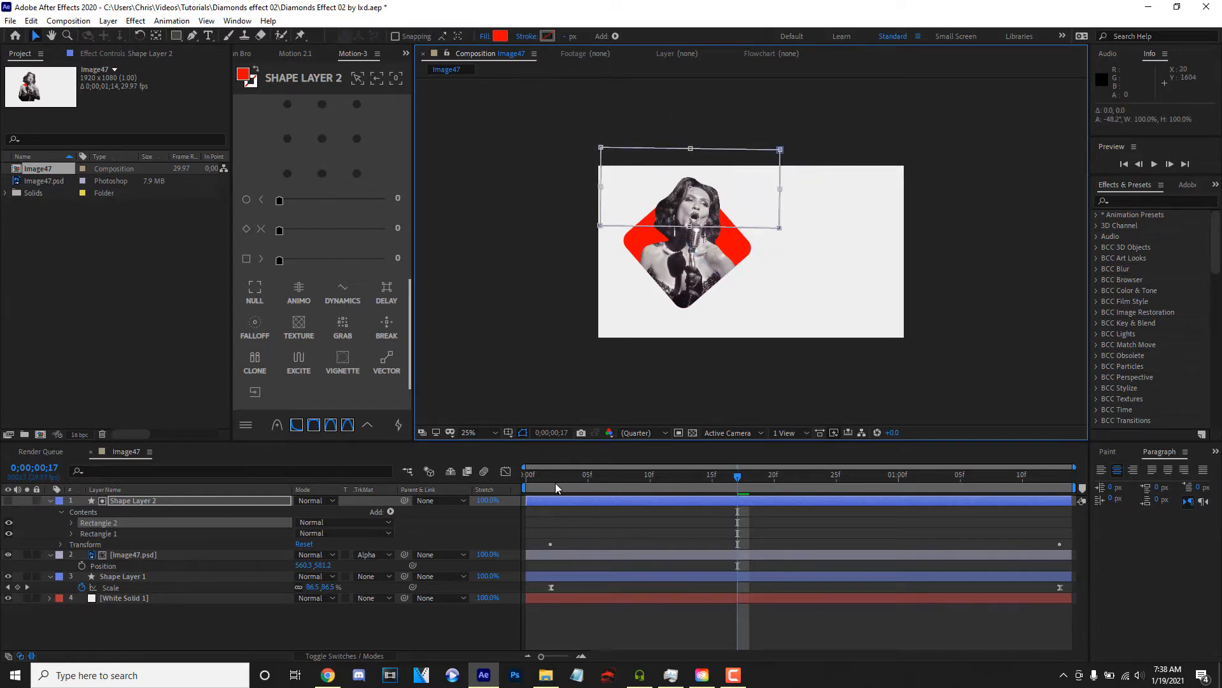
# - Preview the reveal and, at 0;00;00;05, enlarge the matte rectangle to about 149% by 138% and position it over the singer's head
pyautogui.moveTo(555, 479); pyautogui.dragTo(362, 491)
pyautogui.press('space')
pyautogui.press('space')
pyautogui.moveTo(586, 474)
pyautogui.mouseDown()
pyautogui.moveTo(623, 483)
pyautogui.moveTo(495, 474)
pyautogui.moveTo(589, 462)
pyautogui.mouseUp()
pyautogui.scroll(2, 800, 150)
pyautogui.scroll(-2, 803, 135)
pyautogui.click(764, 168)
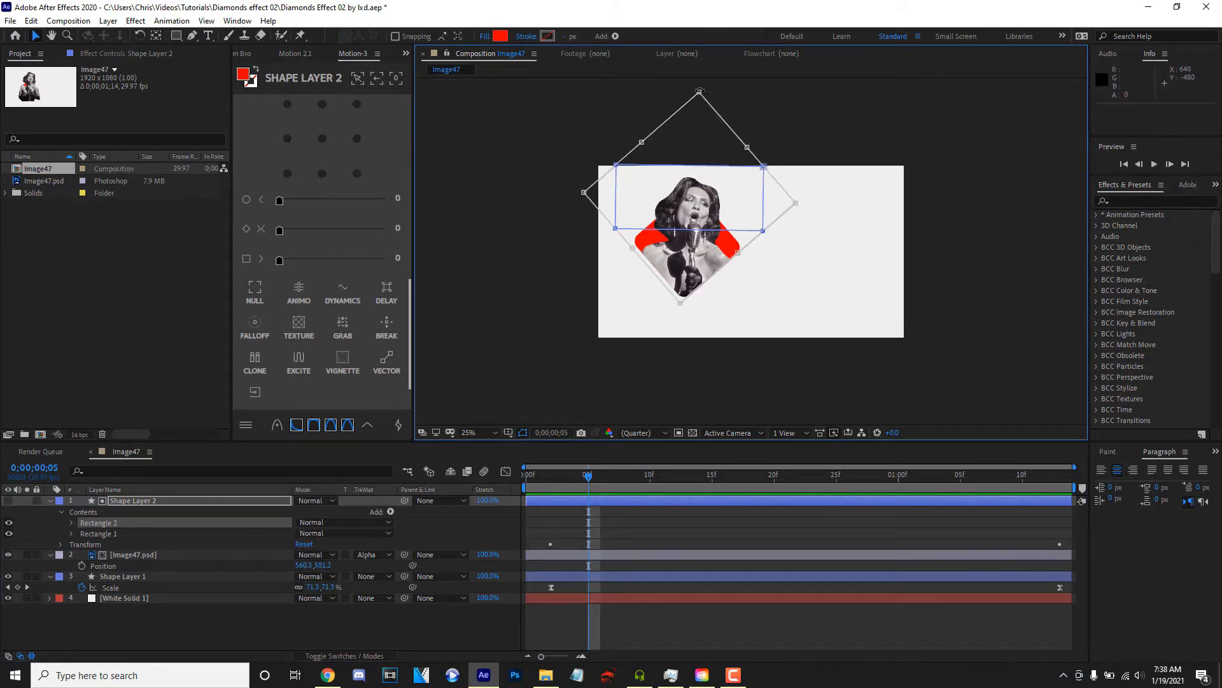
pyautogui.moveTo(698, 92); pyautogui.dragTo(793, 189)
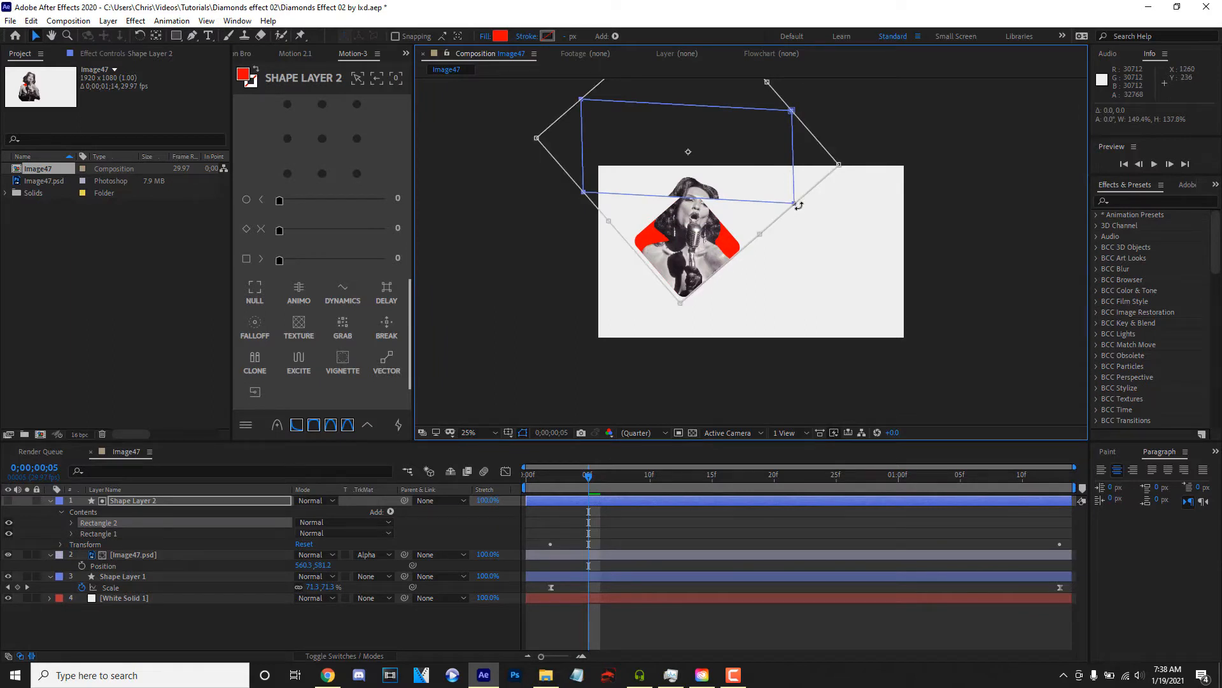
pyautogui.moveTo(794, 204); pyautogui.dragTo(800, 247)
# - Preview the head-out-of-diamond animation from the start, with Shape Layer 2's properties collapsed
pyautogui.moveTo(560, 475); pyautogui.dragTo(464, 494)
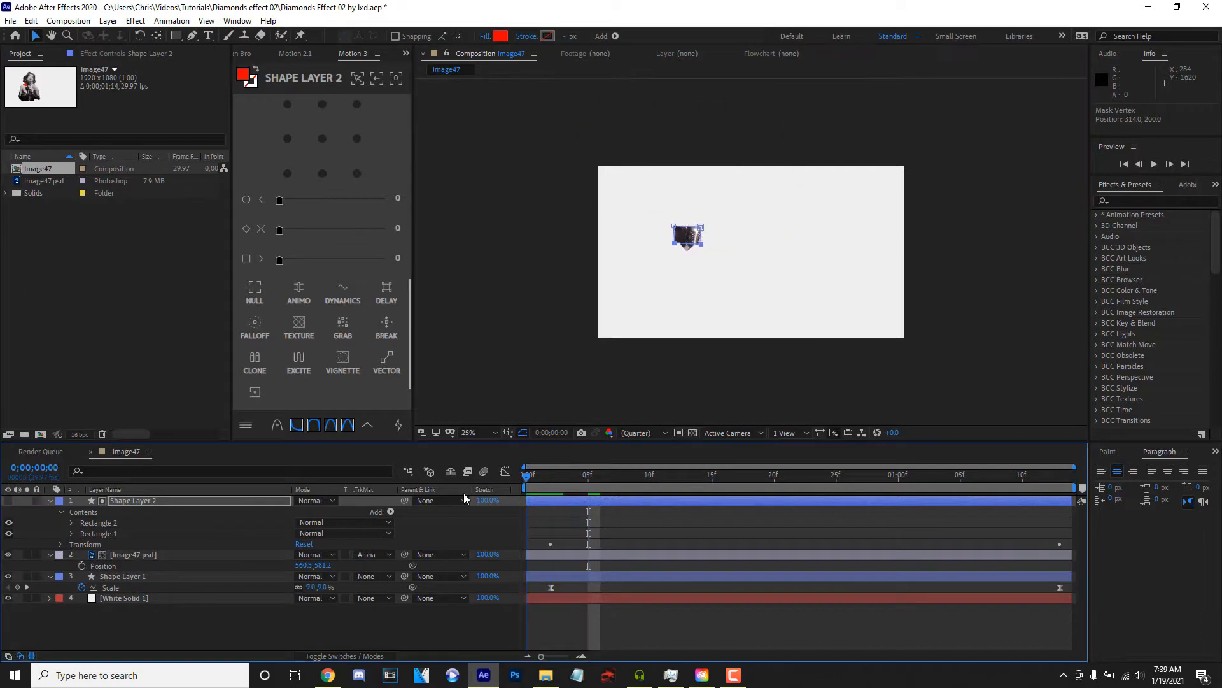
pyautogui.press('space')
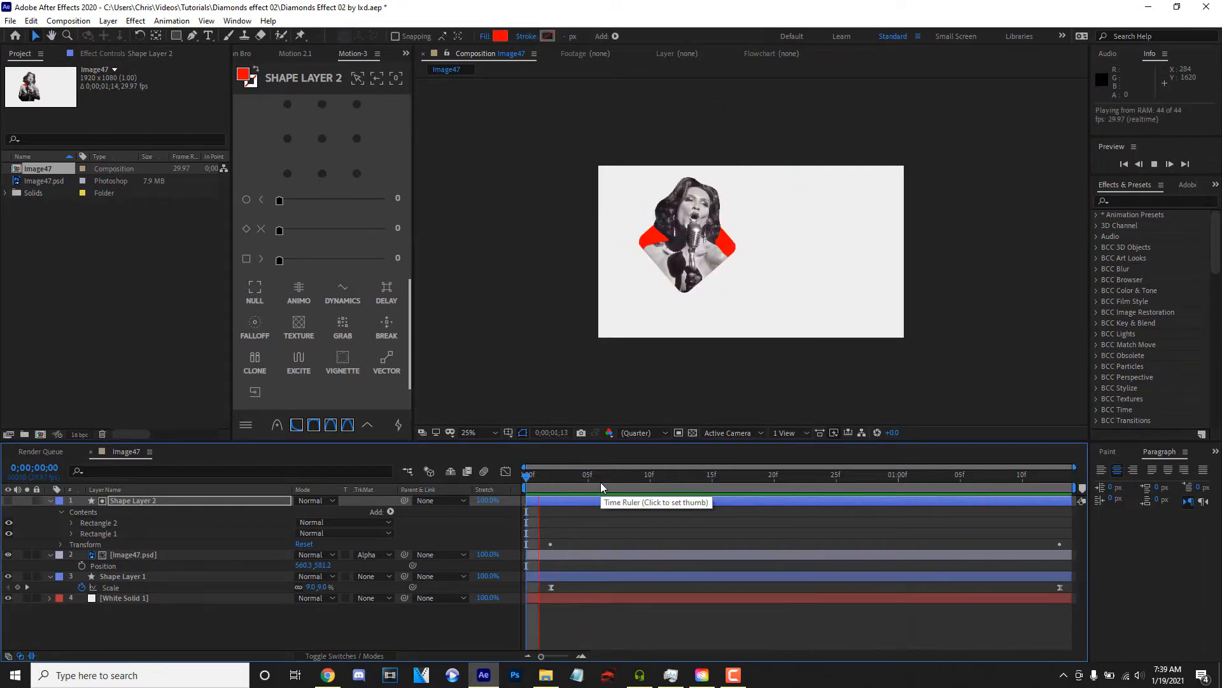
pyautogui.moveTo(601, 484); pyautogui.dragTo(194, 476)
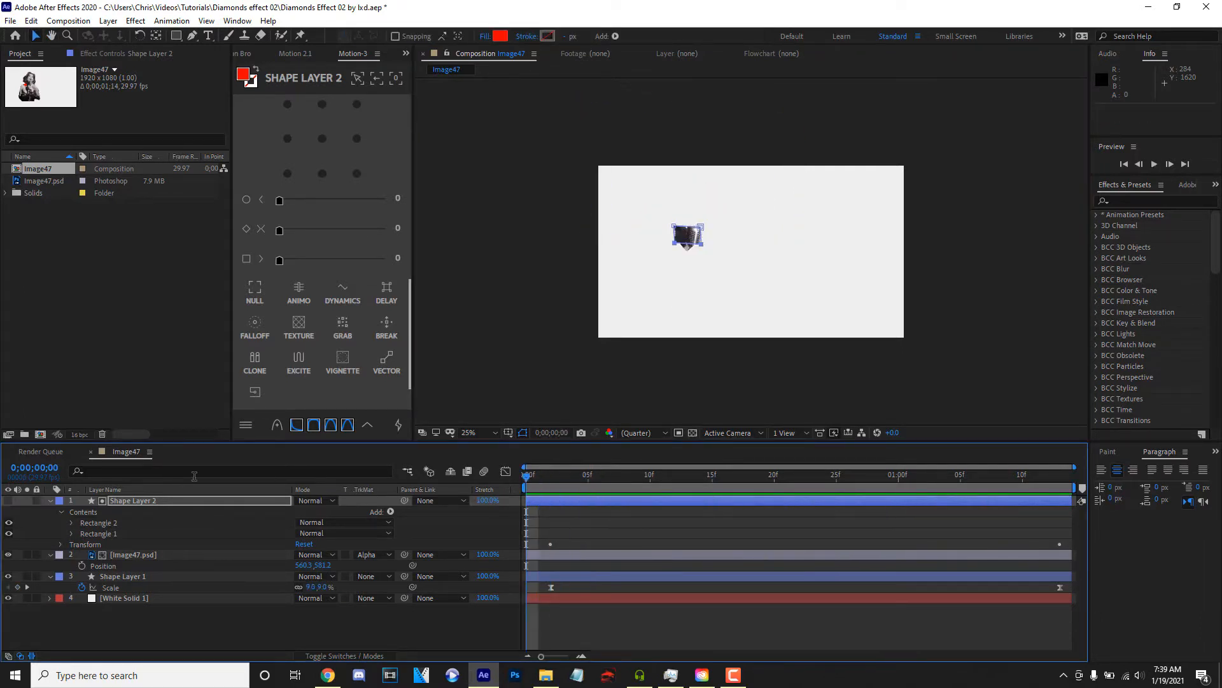
pyautogui.click(50, 501)
pyautogui.press('space')
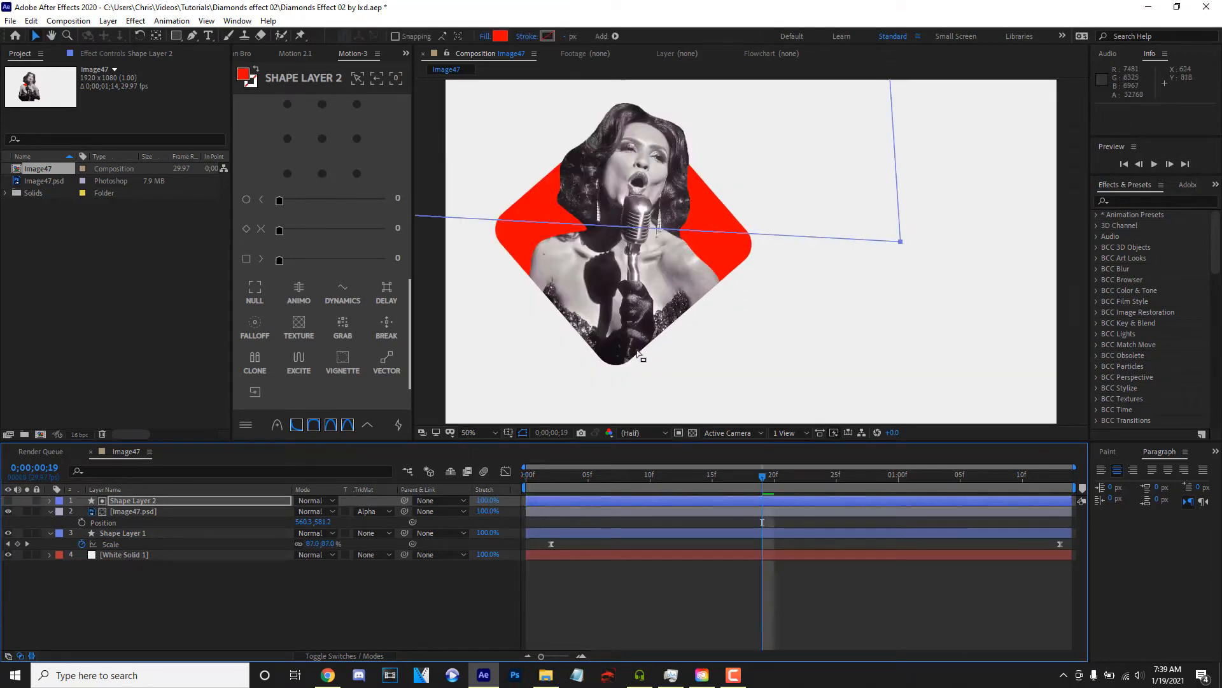
# - Add a Stroke layer style to Image47.psd and expand the stroke's settings
pyautogui.click(132, 513)
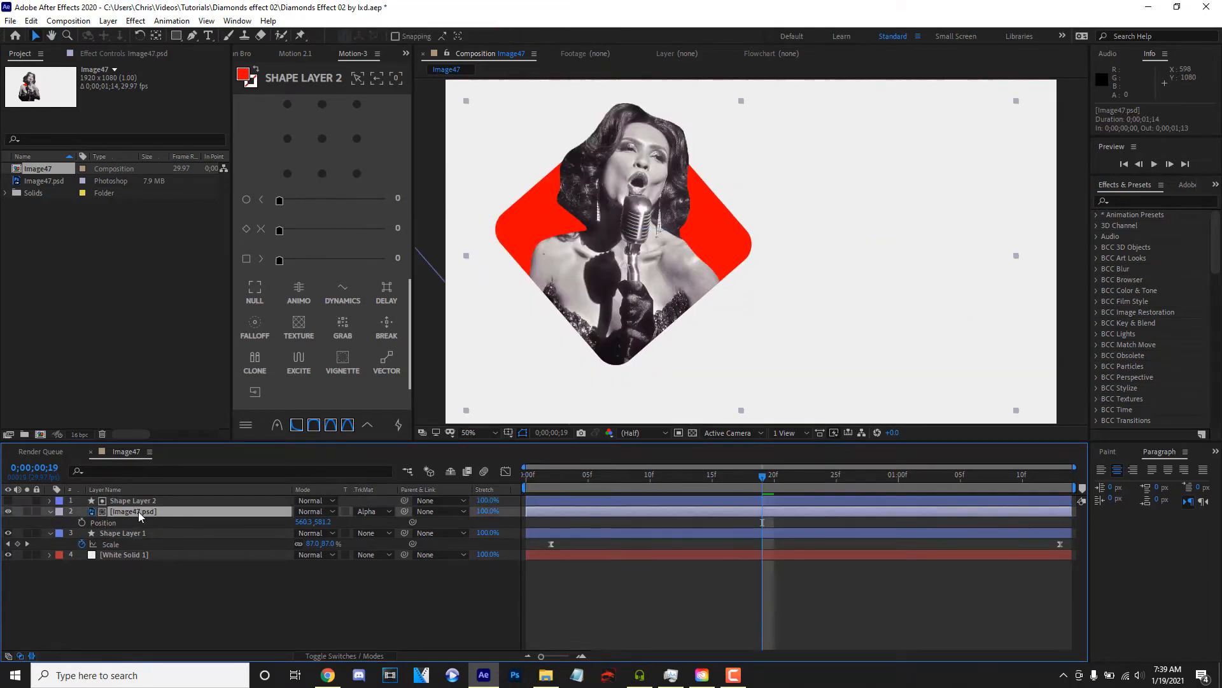
pyautogui.rightClick(137, 513)
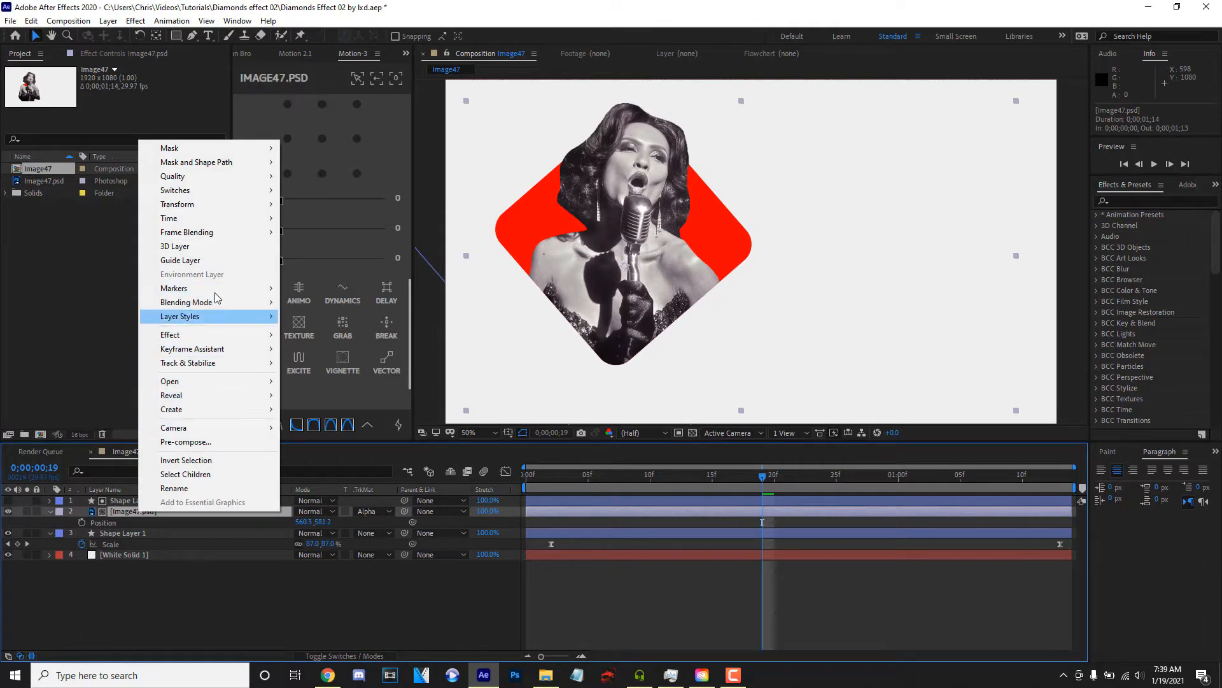
pyautogui.moveTo(232, 318)
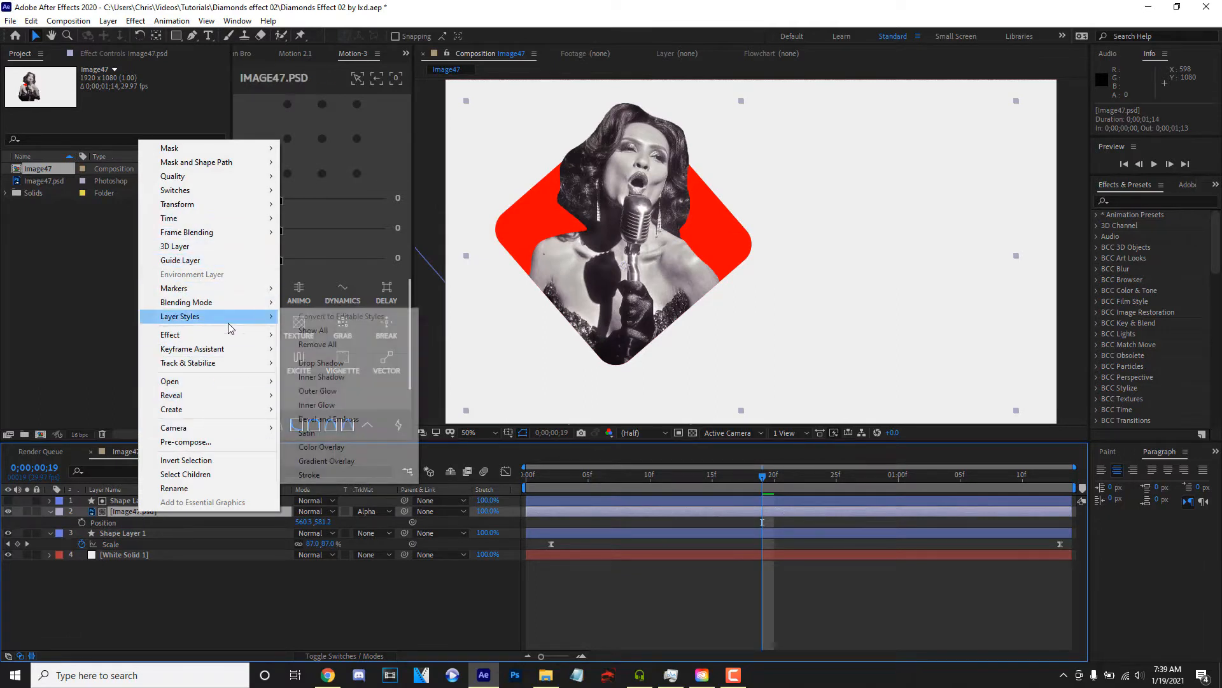
pyautogui.click(323, 477)
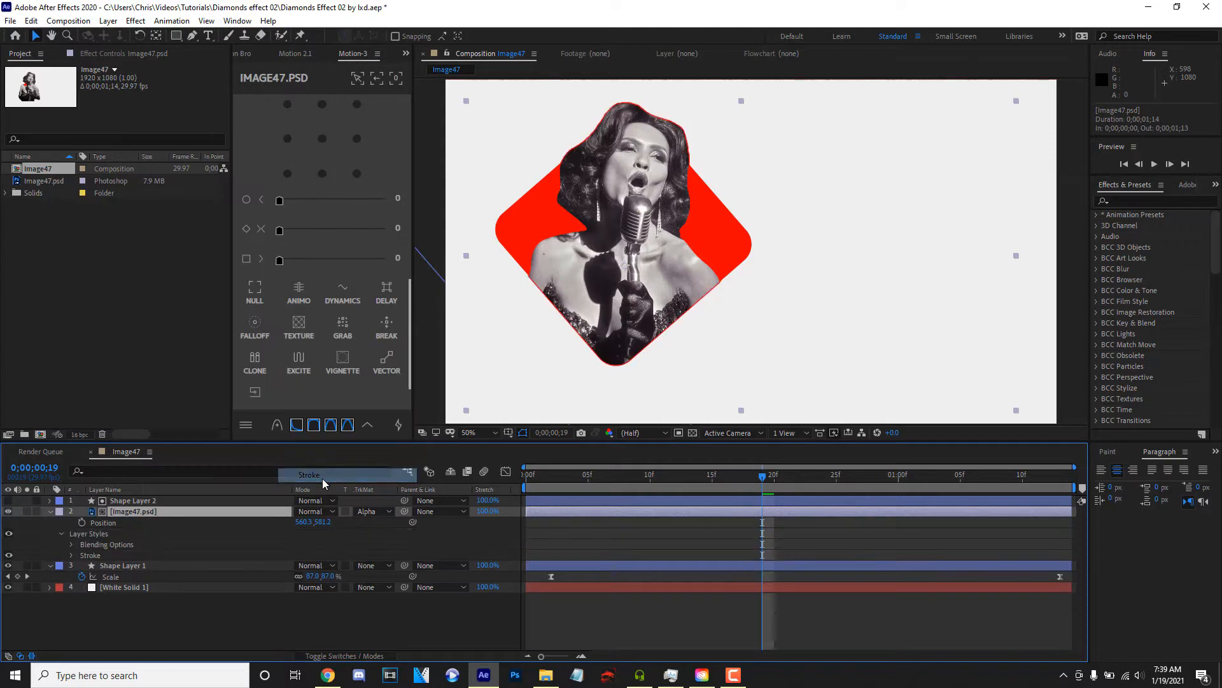
pyautogui.click(71, 544)
pyautogui.click(71, 544)
pyautogui.click(71, 555)
# - Set the singer image's stroke color to white and increase the stroke size
pyautogui.click(302, 576)
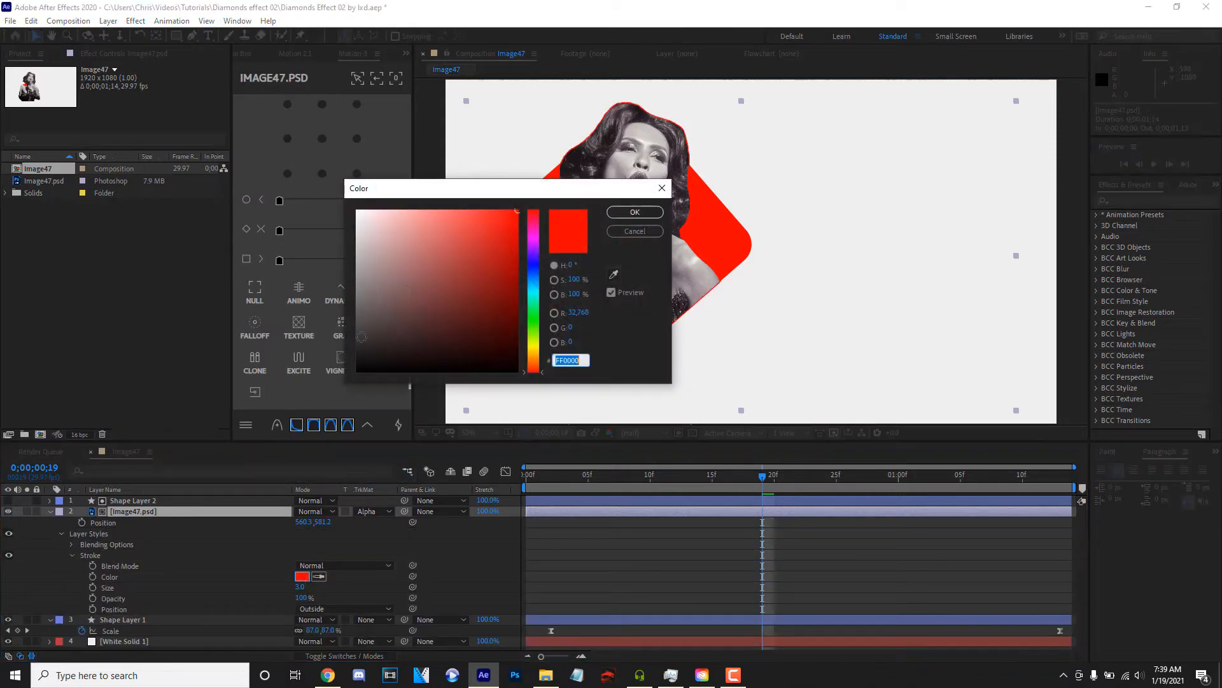
pyautogui.moveTo(358, 366); pyautogui.dragTo(240, 81)
pyautogui.click(620, 212)
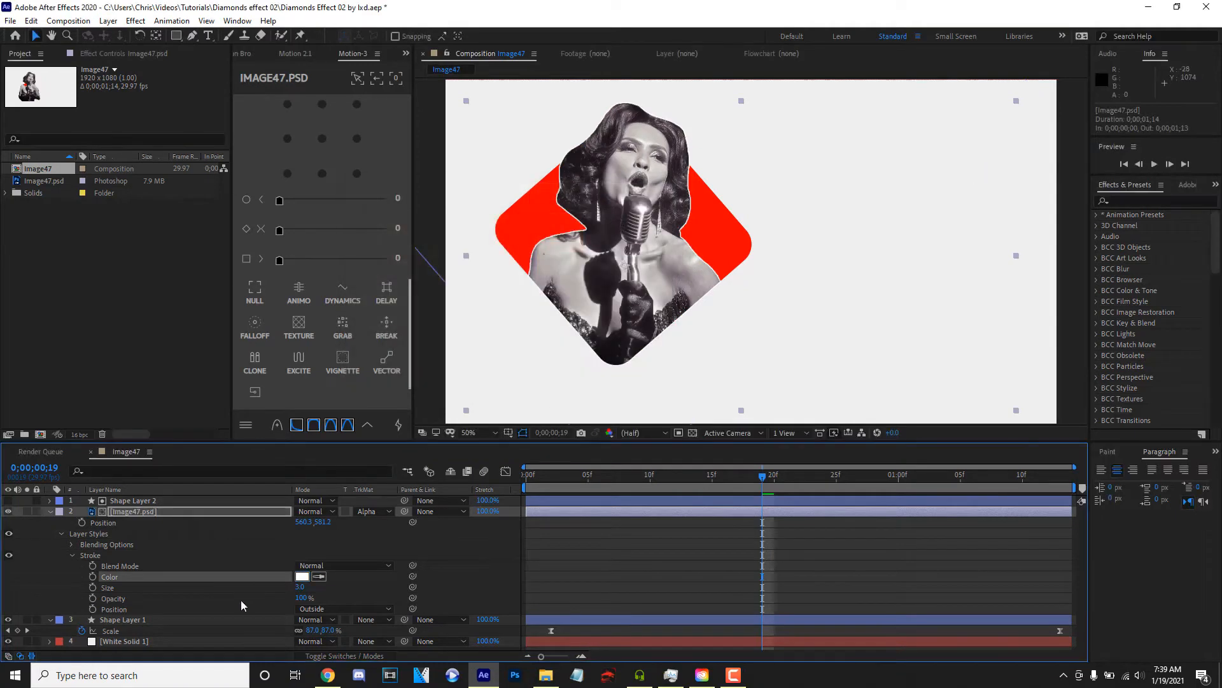
pyautogui.moveTo(301, 587); pyautogui.dragTo(322, 588)
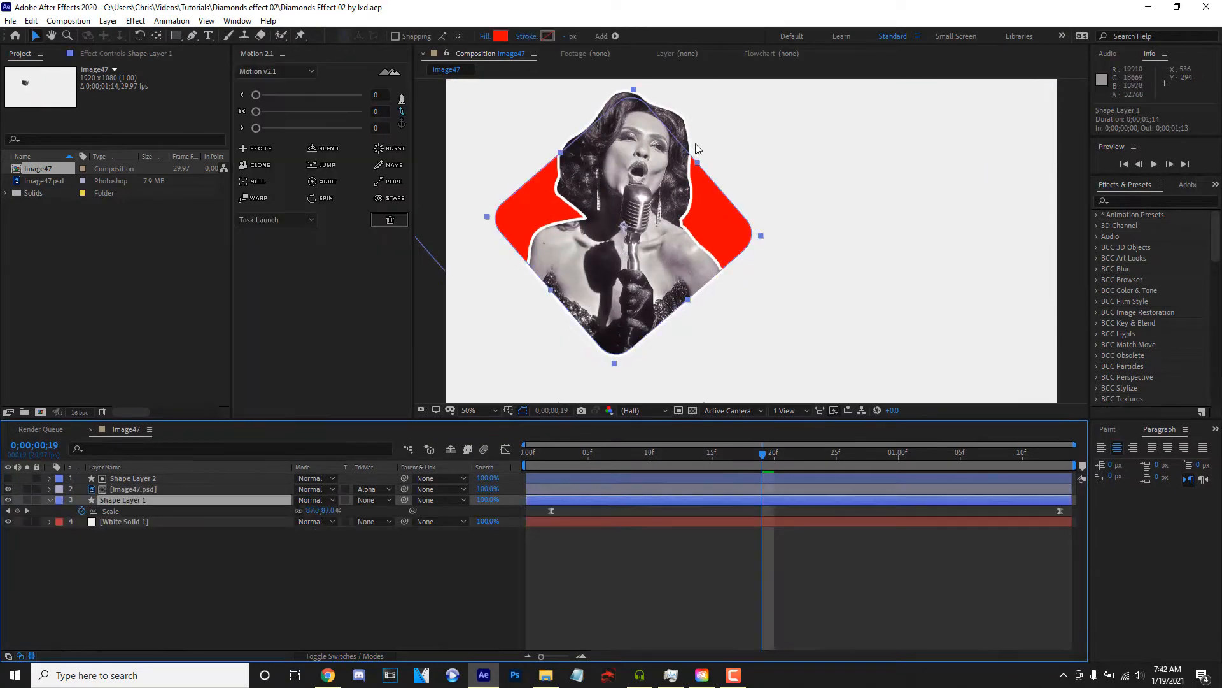
# - Change the fill color of the Shape Layer 1 diamond to the muted blue 5086BC
pyautogui.click(500, 40)
pyautogui.moveTo(537, 295); pyautogui.dragTo(537, 286)
pyautogui.moveTo(449, 259); pyautogui.dragTo(433, 236)
pyautogui.moveTo(539, 296); pyautogui.dragTo(529, 277)
pyautogui.moveTo(442, 224)
pyautogui.mouseDown()
pyautogui.moveTo(465, 228)
pyautogui.moveTo(452, 219)
pyautogui.moveTo(454, 254)
pyautogui.mouseUp()
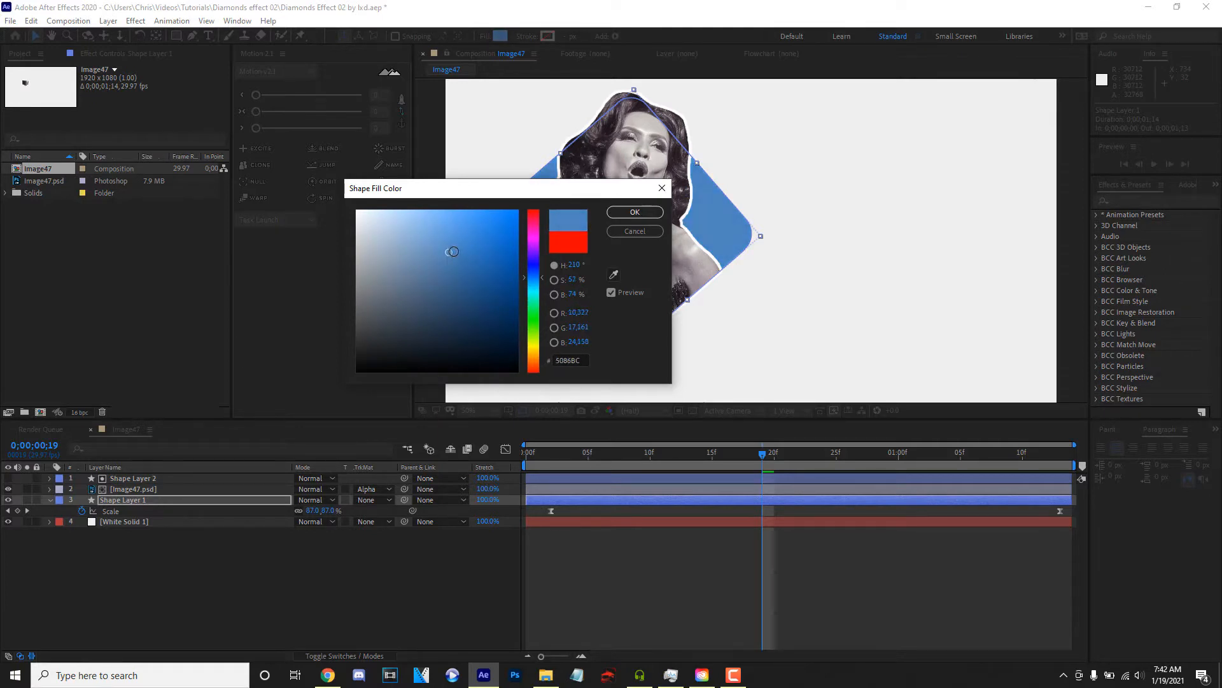
pyautogui.click(634, 212)
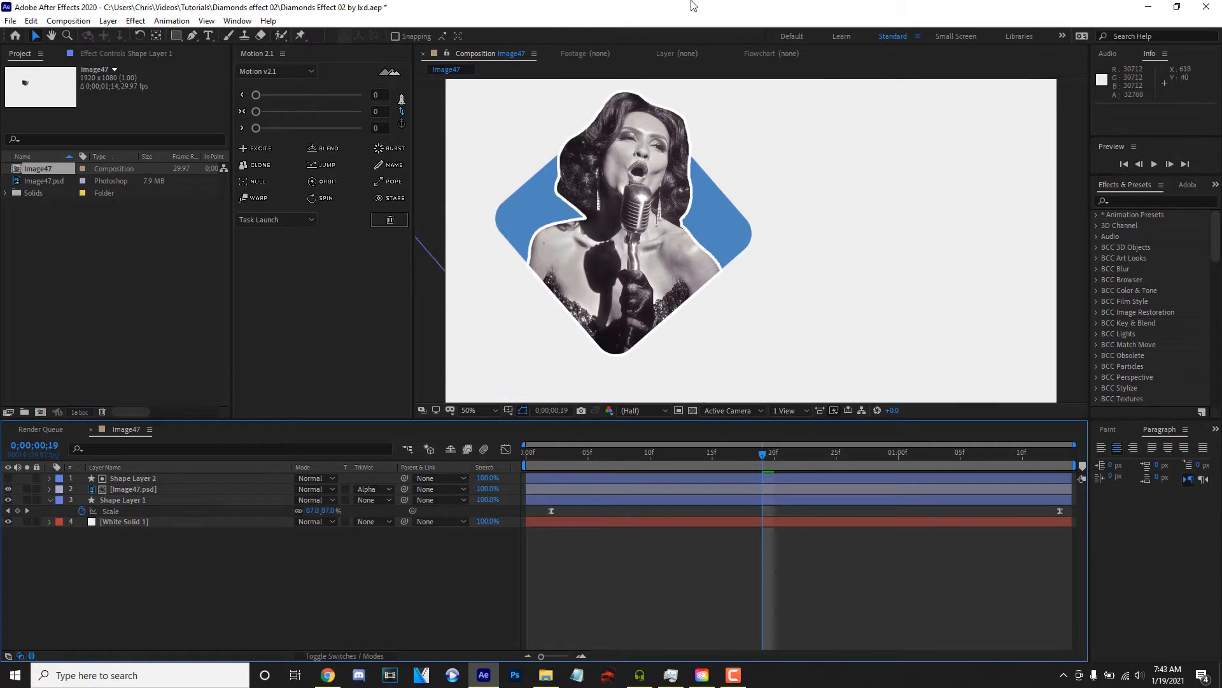
# - Fit the composition to the viewer and preview the blue diamond animation from the start
pyautogui.click(494, 409)
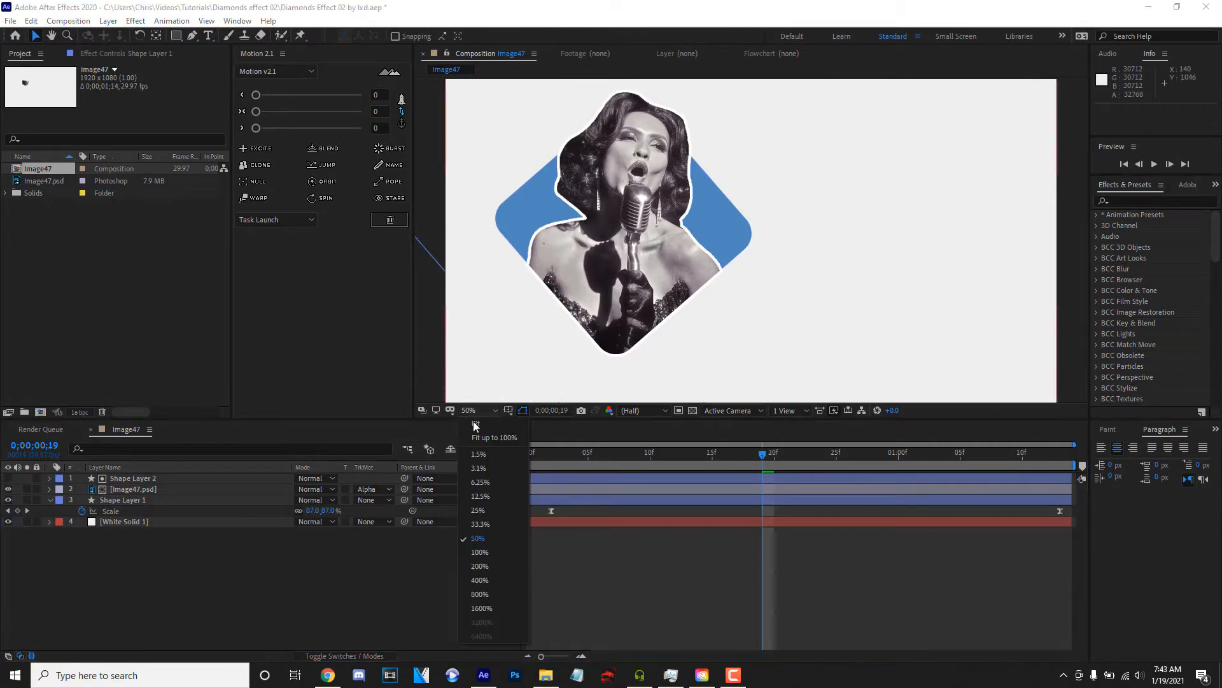
pyautogui.click(447, 439)
pyautogui.click(148, 503)
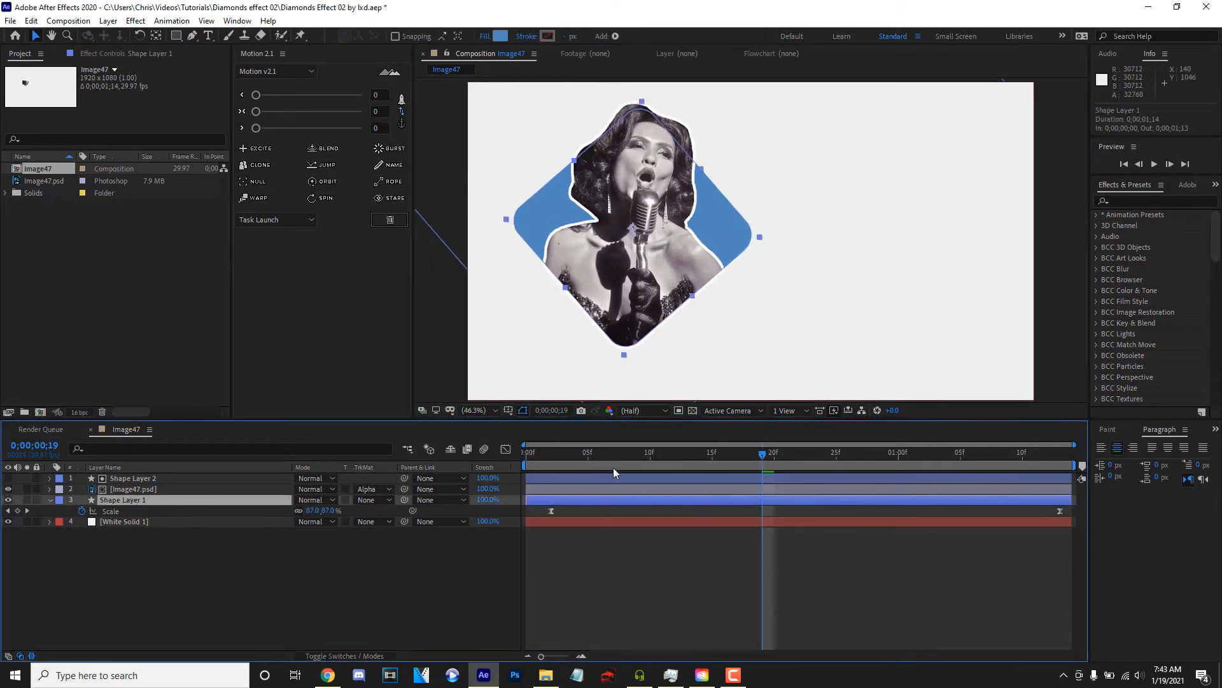
pyautogui.press('space')
pyautogui.press('space')
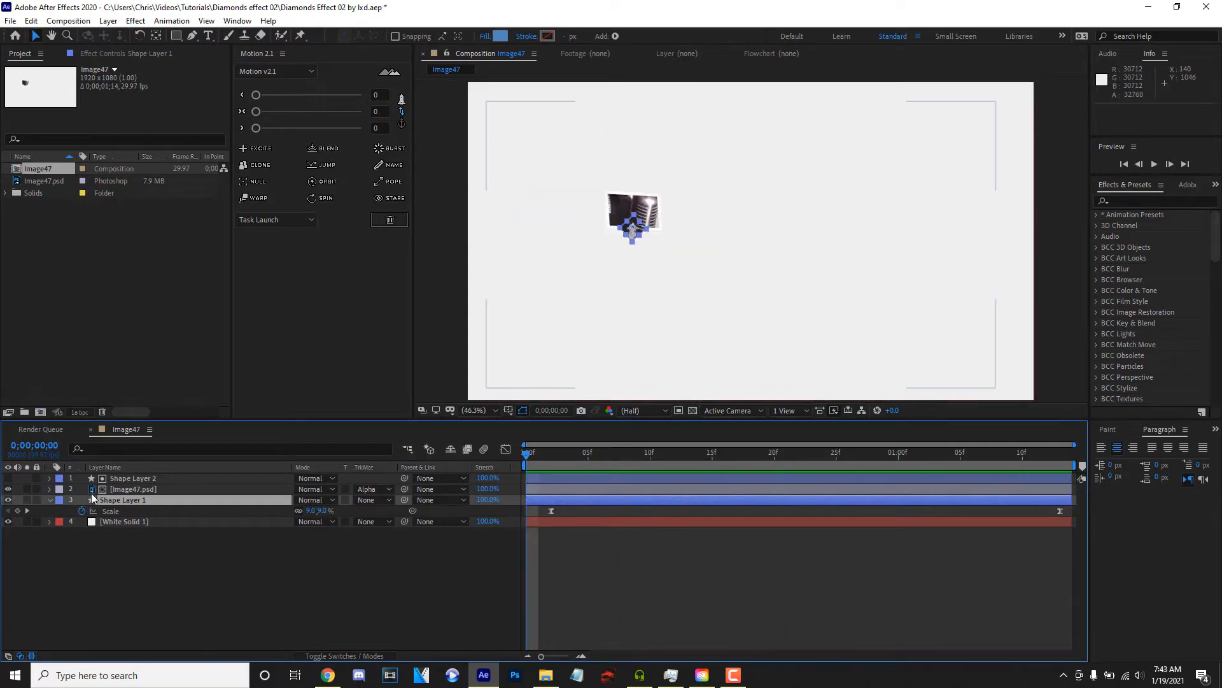
# - Try to animate Rectangle 2's scale in Shape Layer 2 from -4% at frame 5 to 100% at frame 20
pyautogui.click(119, 481)
pyautogui.scroll(1, 606, 182)
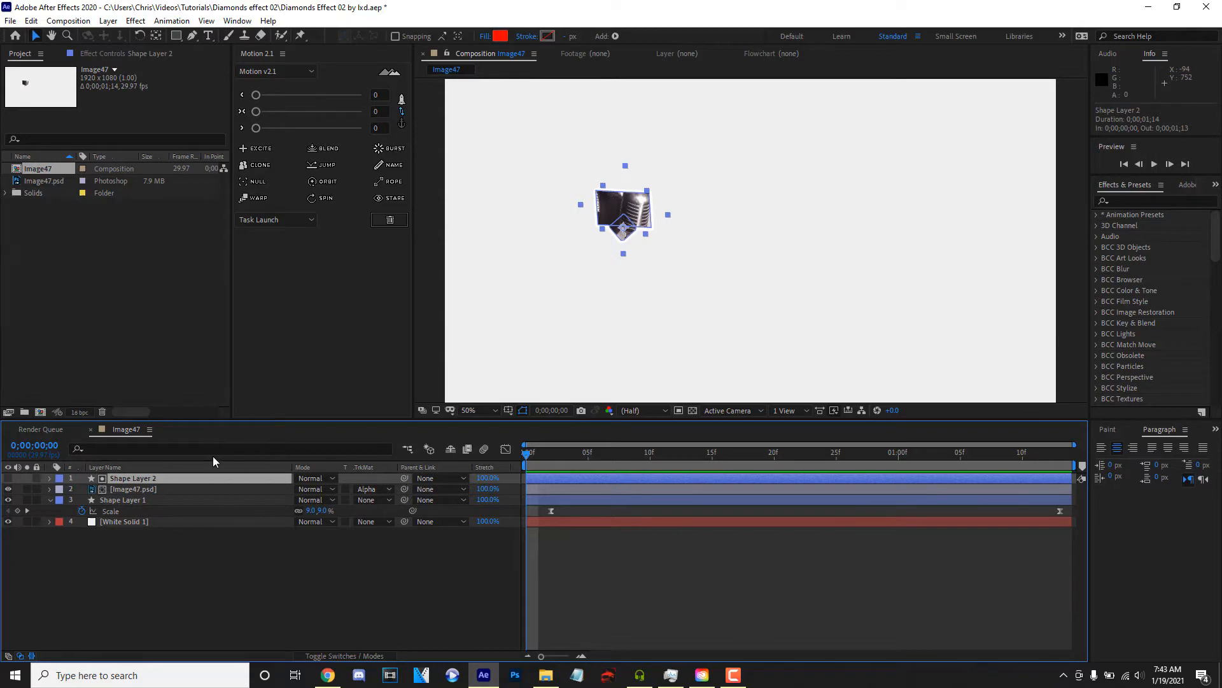
pyautogui.click(51, 479)
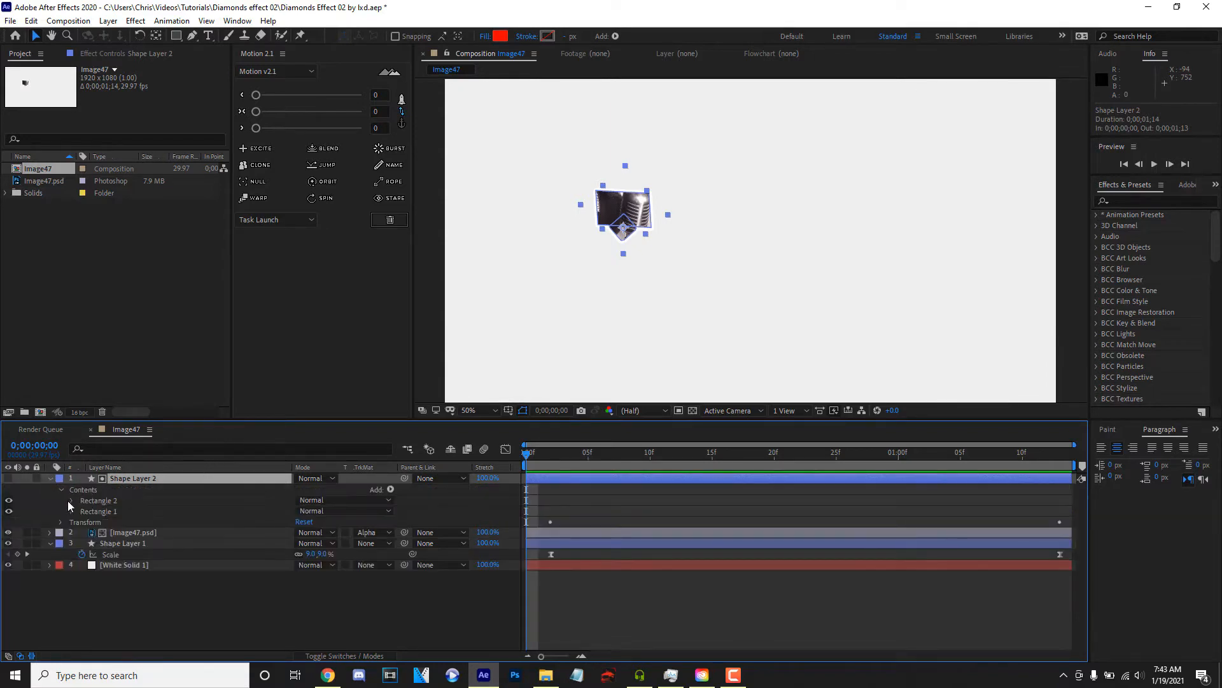
pyautogui.click(70, 501)
pyautogui.click(82, 511)
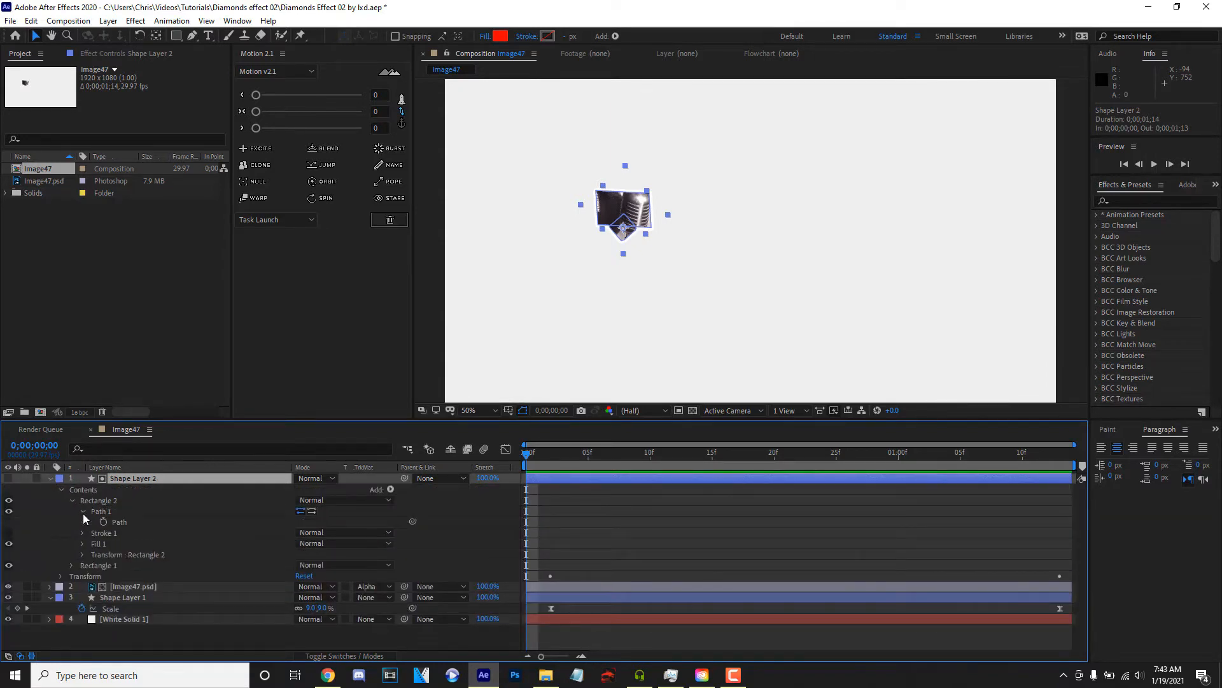
pyautogui.click(82, 511)
pyautogui.click(82, 545)
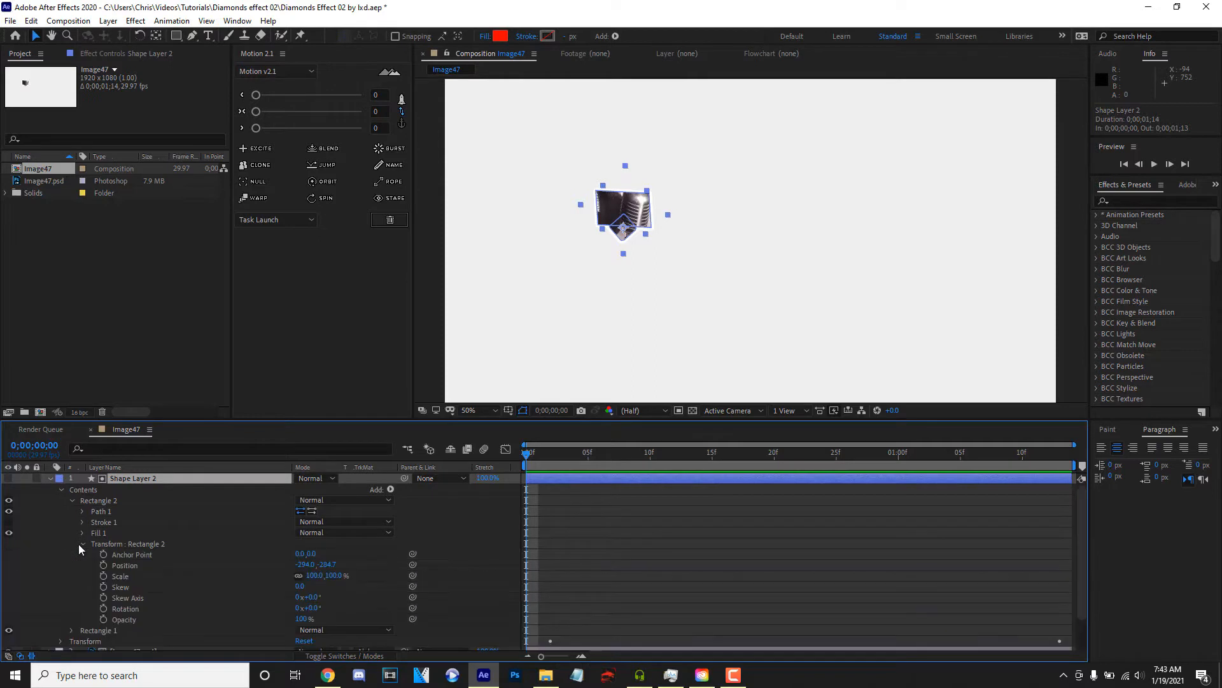
pyautogui.click(103, 575)
pyautogui.moveTo(526, 575); pyautogui.dragTo(774, 575)
pyautogui.moveTo(546, 468); pyautogui.dragTo(588, 495)
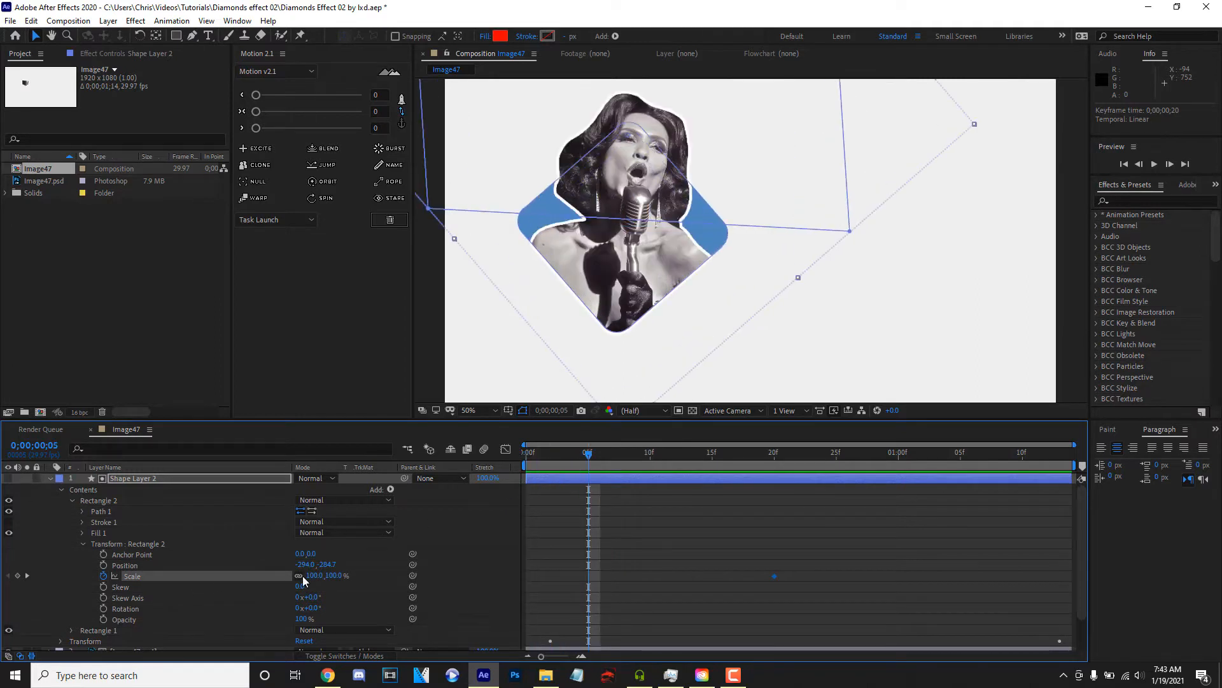
pyautogui.moveTo(307, 575); pyautogui.dragTo(248, 576)
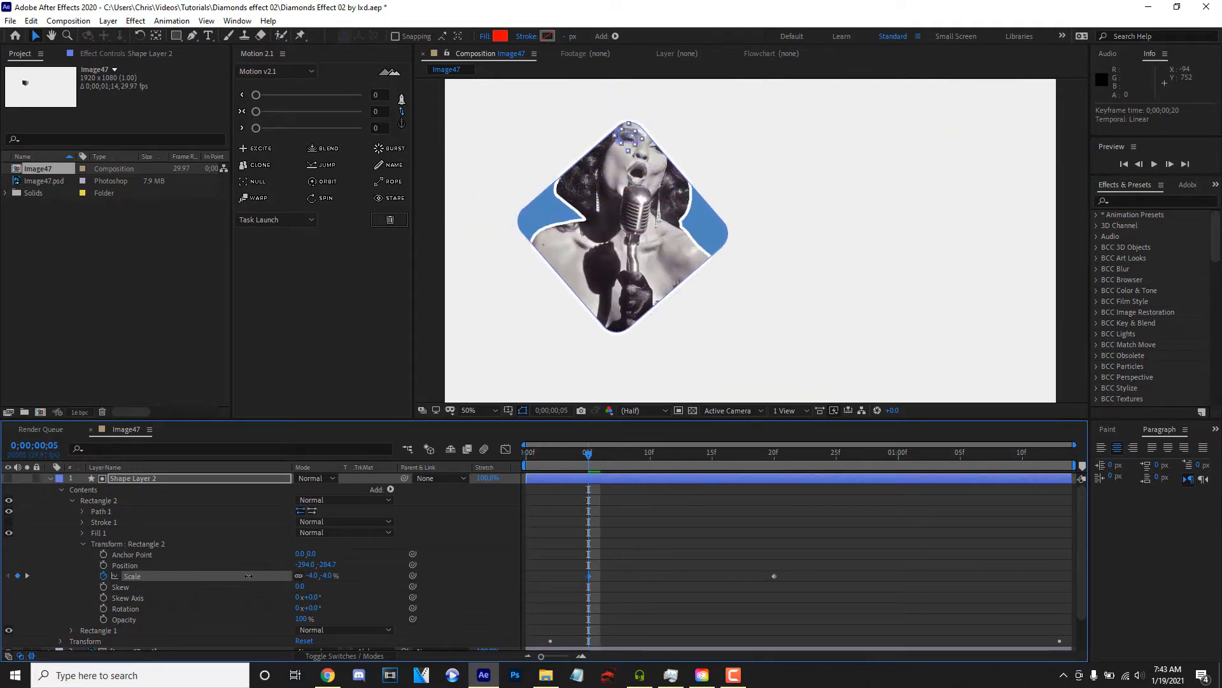
# - Move Rectangle 2's first scale keyframe to the start of the timeline and preview the reveal
pyautogui.press('space')
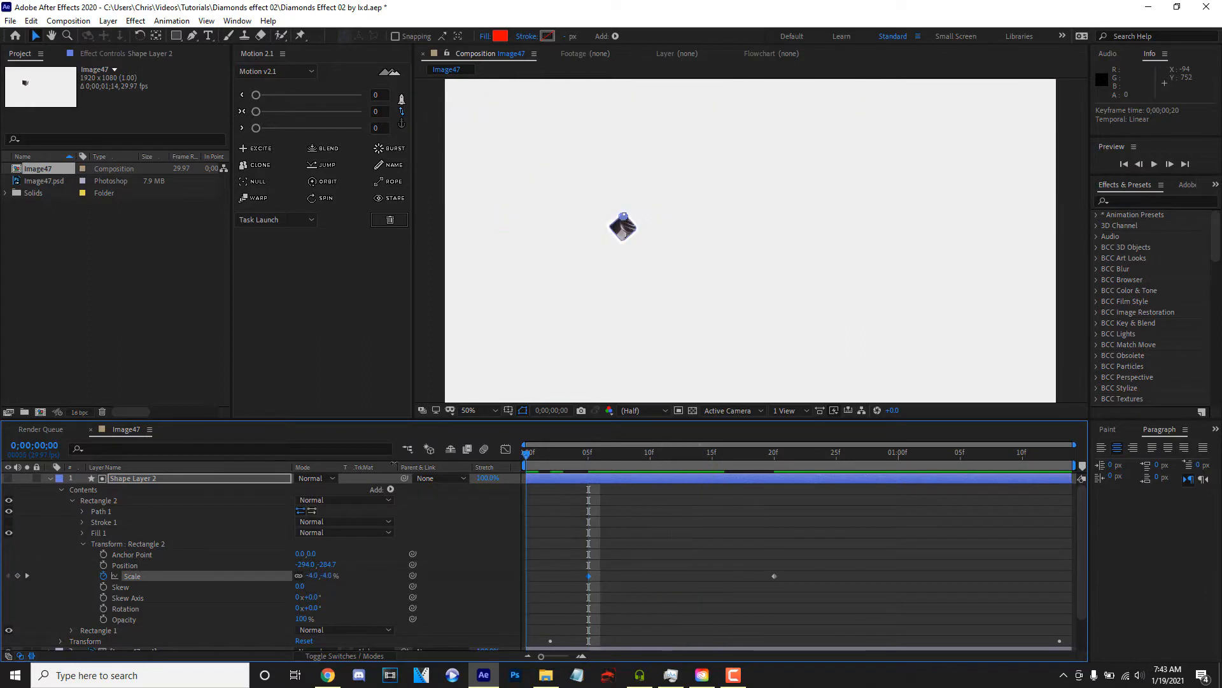
pyautogui.moveTo(588, 577); pyautogui.dragTo(499, 583)
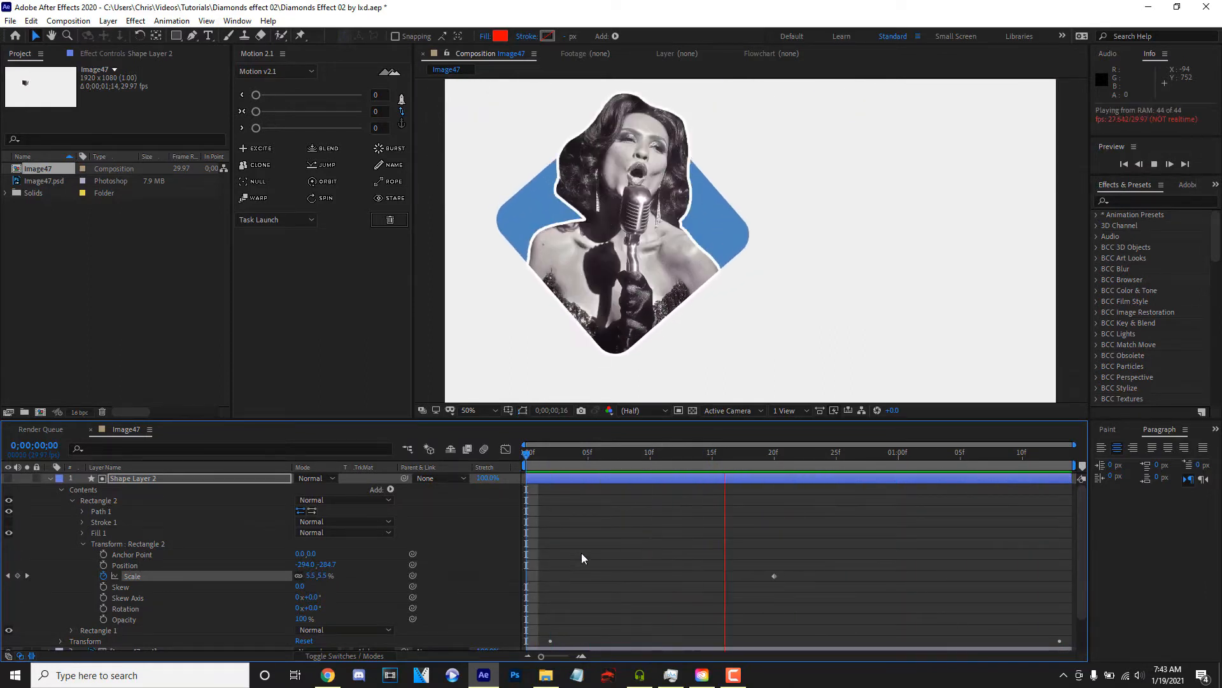
pyautogui.press('space')
pyautogui.press('space')
# - Remove the scale animation from Rectangle 2 and collapse Shape Layer 2's properties
pyautogui.press('space')
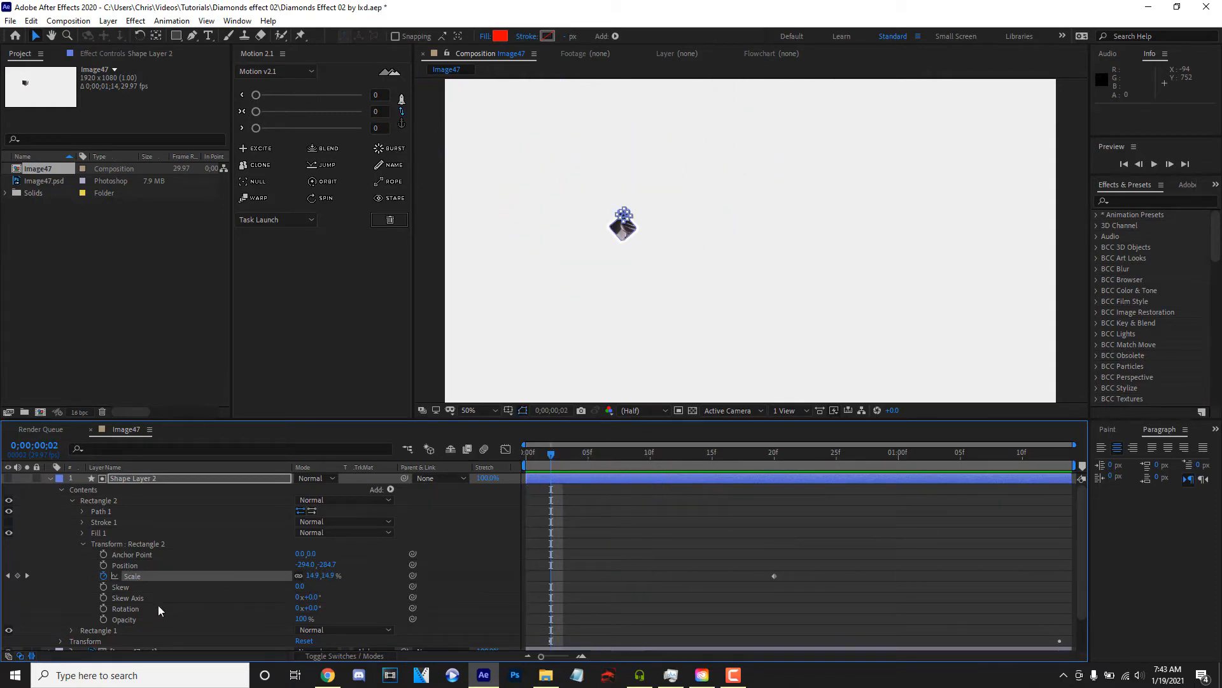
pyautogui.press('space')
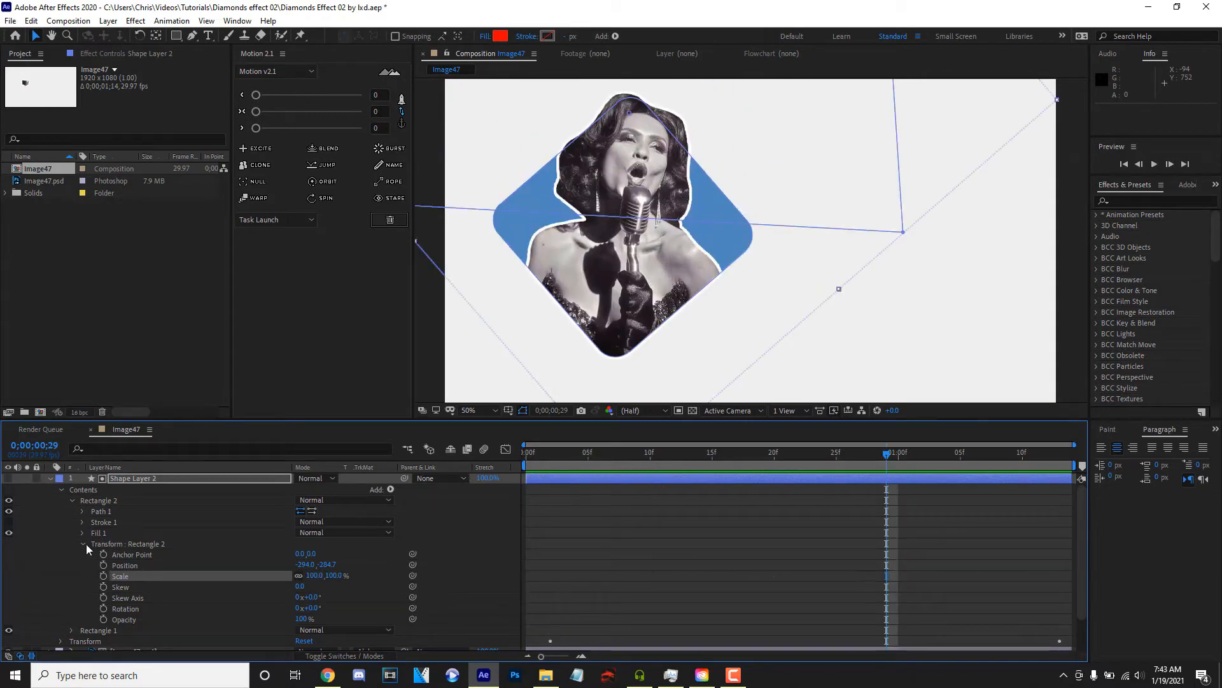
pyautogui.click(84, 545)
pyautogui.click(55, 479)
pyautogui.click(50, 479)
# - Duplicate the blue Shape Layer 1 diamond
pyautogui.click(144, 573)
pyautogui.moveTo(683, 217)
pyautogui.mouseDown()
pyautogui.moveTo(690, 260)
pyautogui.moveTo(694, 235)
pyautogui.mouseUp()
pyautogui.click(183, 499)
pyautogui.click(155, 478)
pyautogui.click(156, 497)
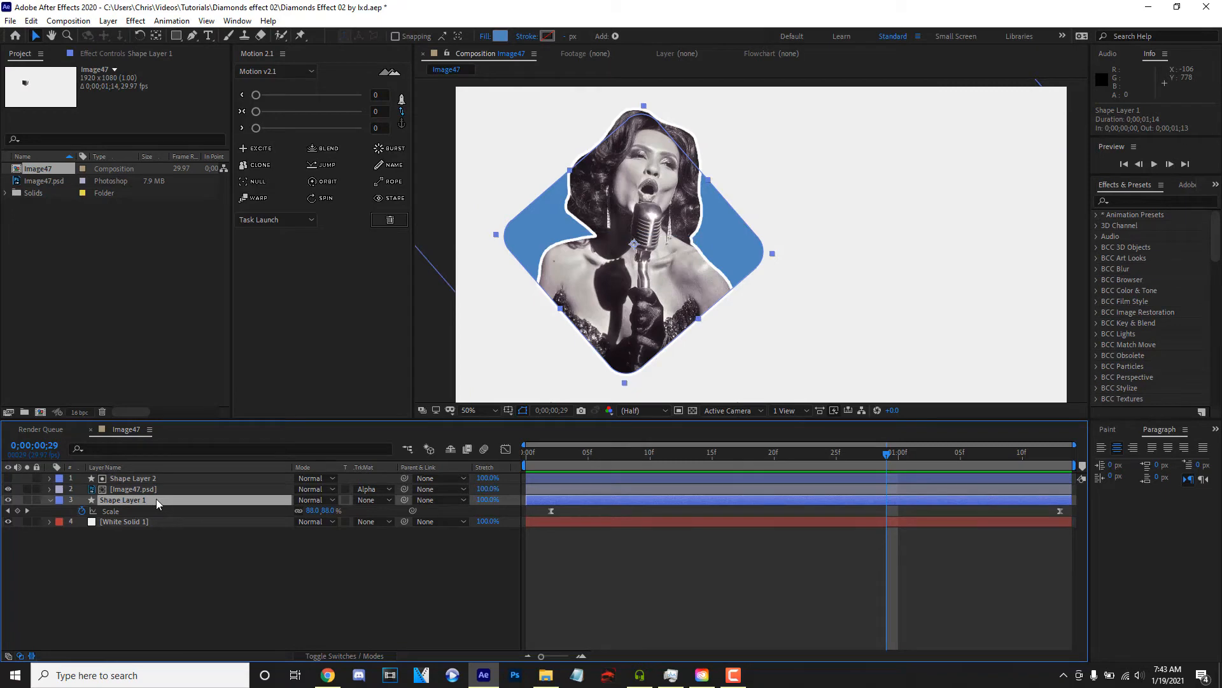
pyautogui.hotkey('ctrl', 'd')
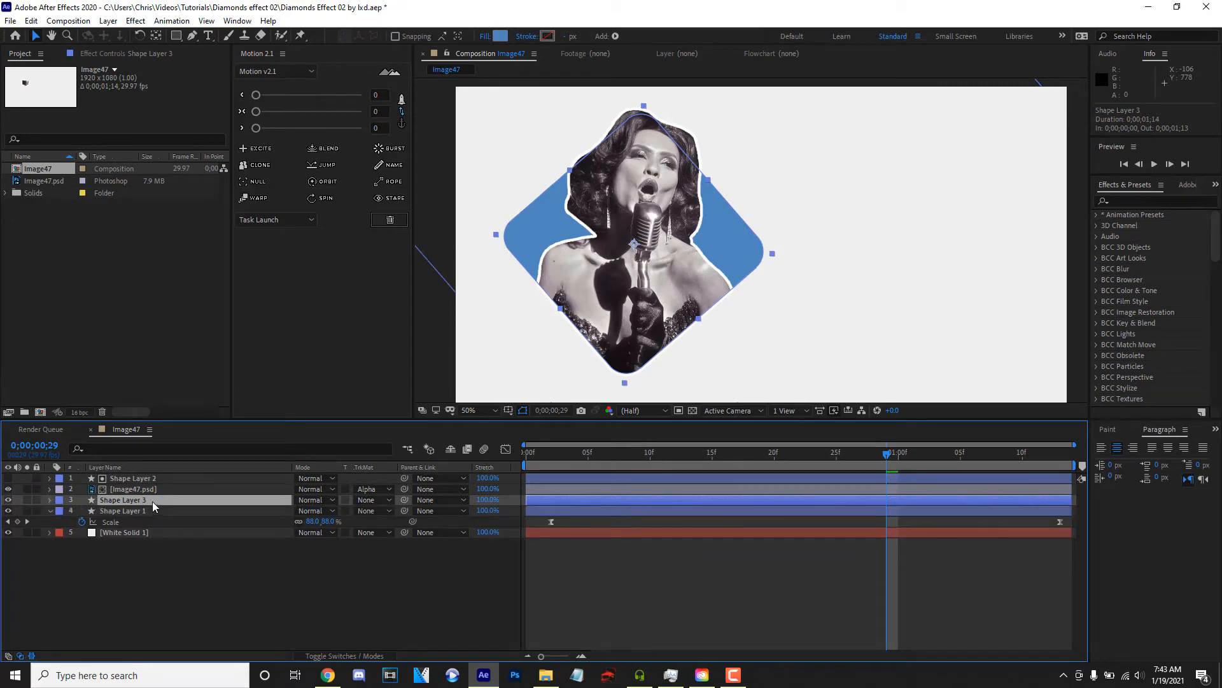
pyautogui.click(501, 36)
pyautogui.click(357, 211)
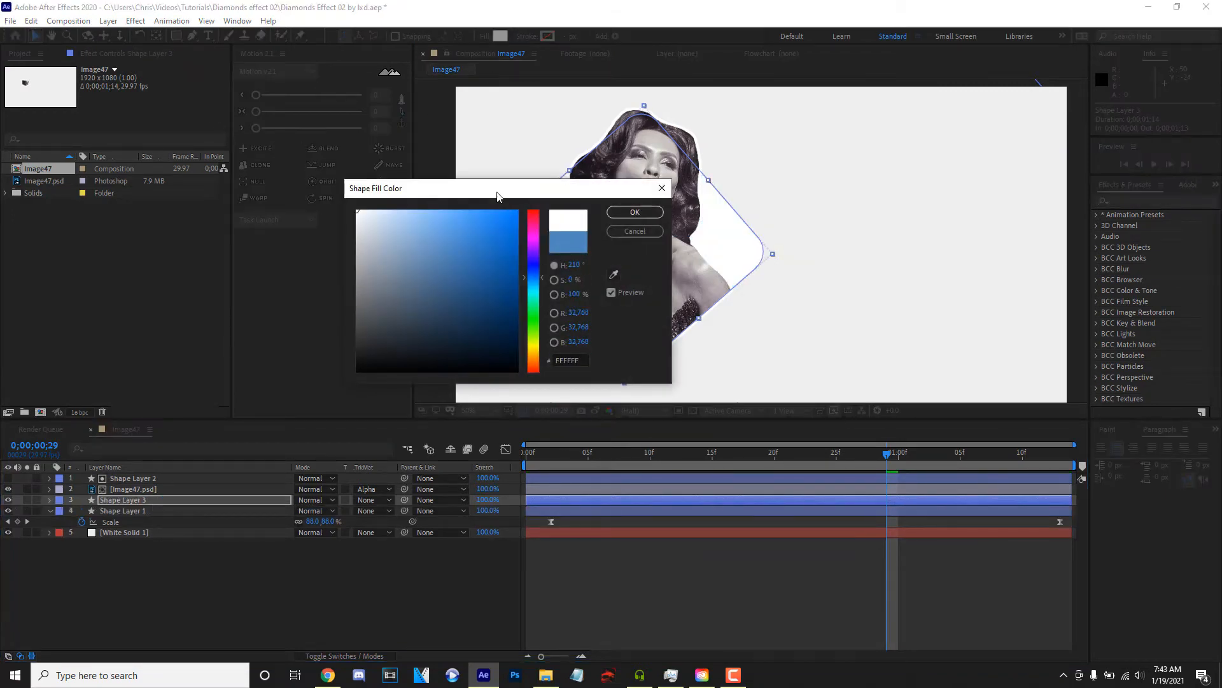
pyautogui.click(635, 231)
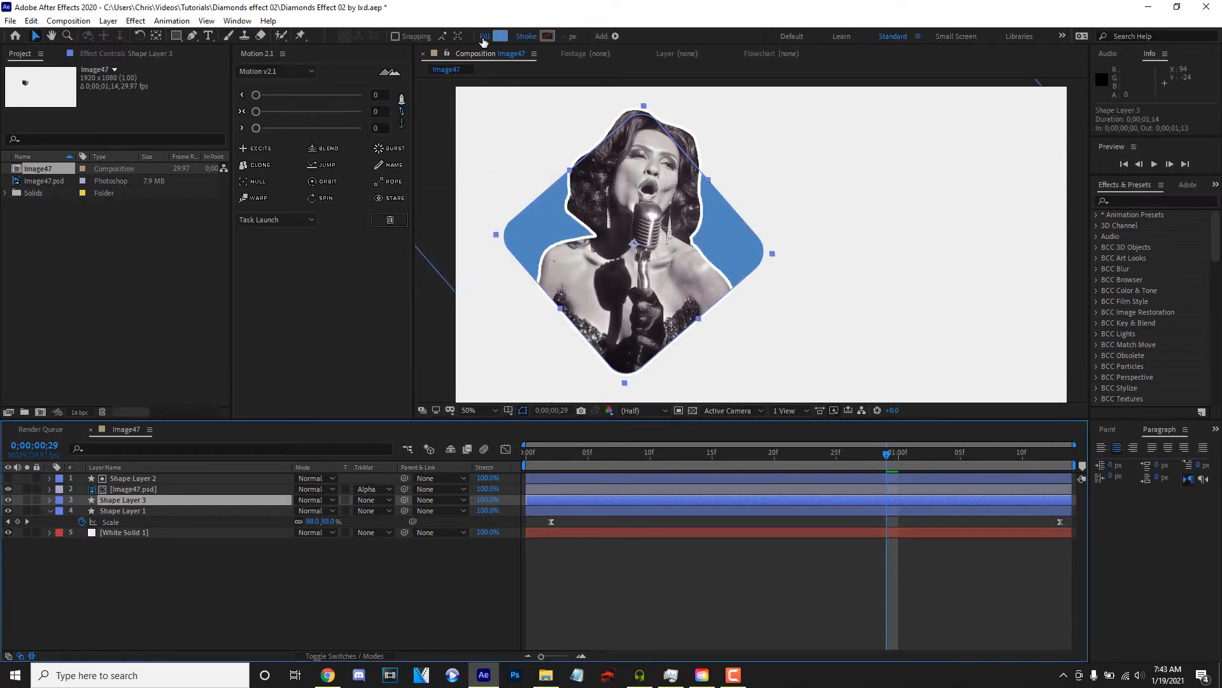
# - Set the fill of the duplicated diamond, Shape Layer 3, to None and give it a white FFFFFF stroke
pyautogui.click(484, 36)
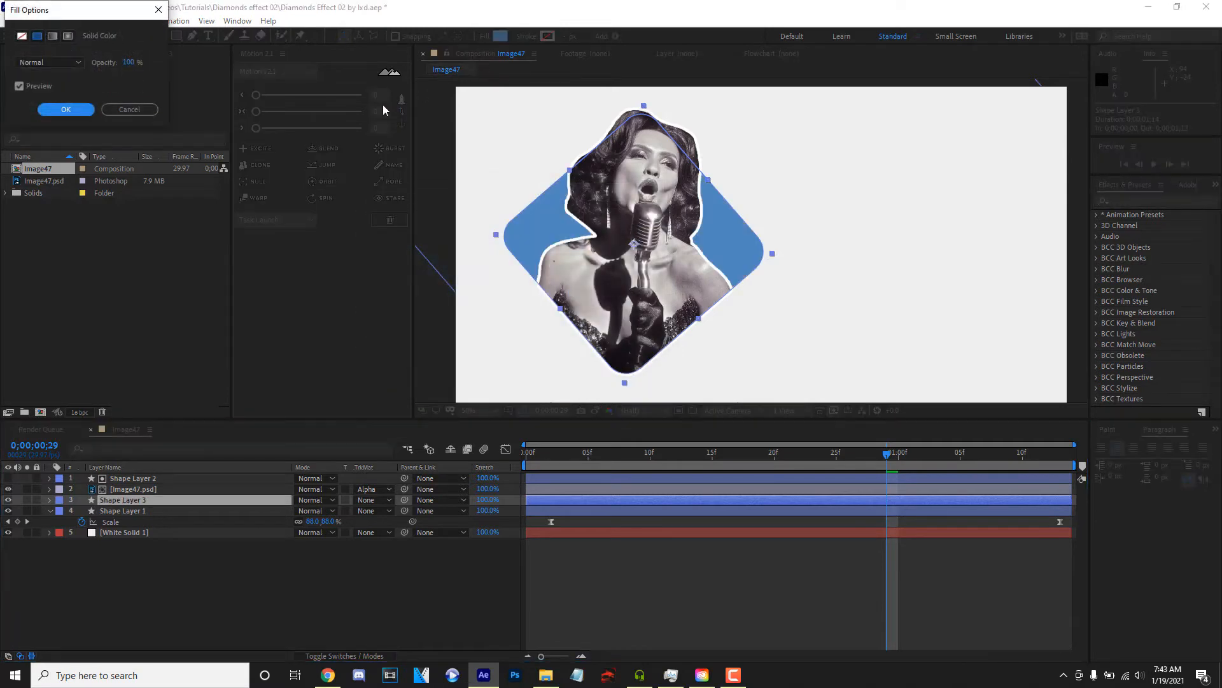
pyautogui.click(63, 109)
pyautogui.click(548, 36)
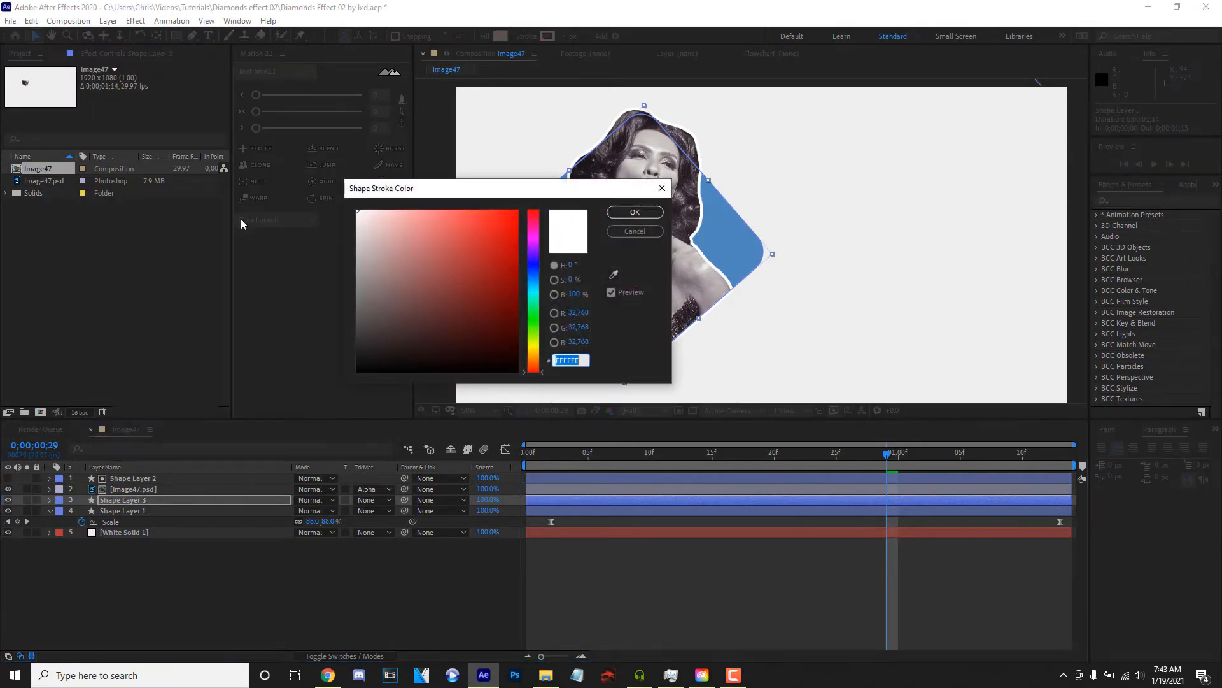
pyautogui.click(358, 211)
pyautogui.click(634, 212)
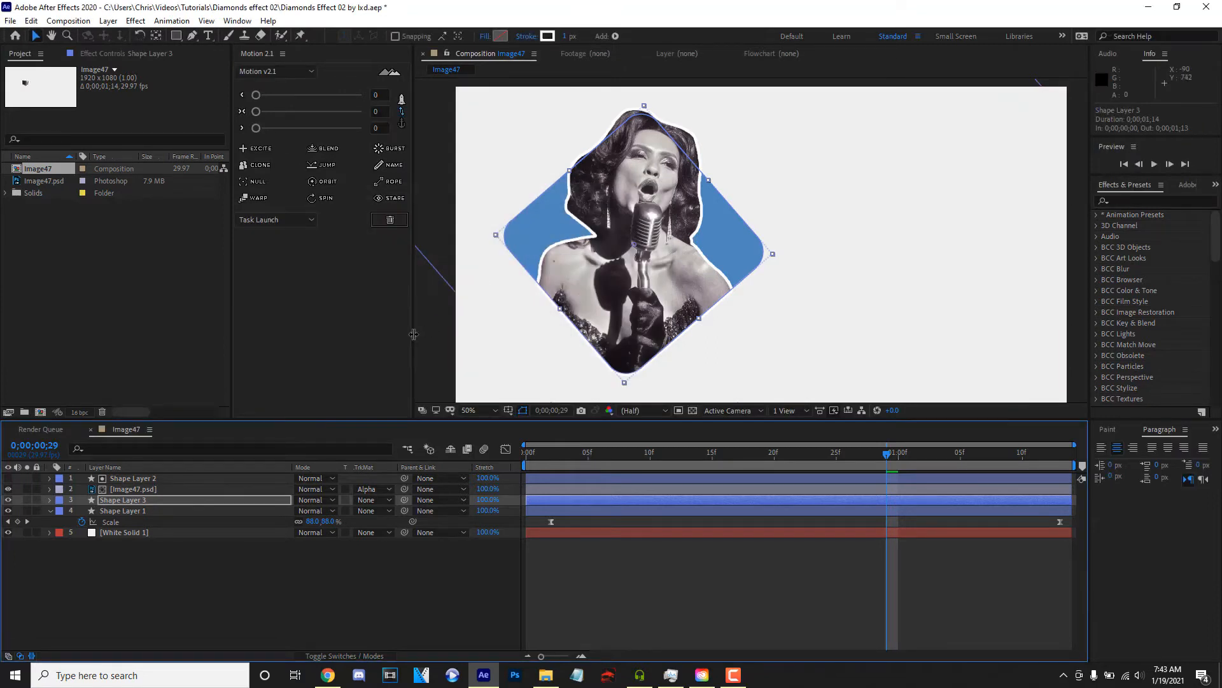
# - Add Offset Paths to Shape Layer 3 and set its amount to -51 so the outline sits inside the blue diamond
pyautogui.press('s')
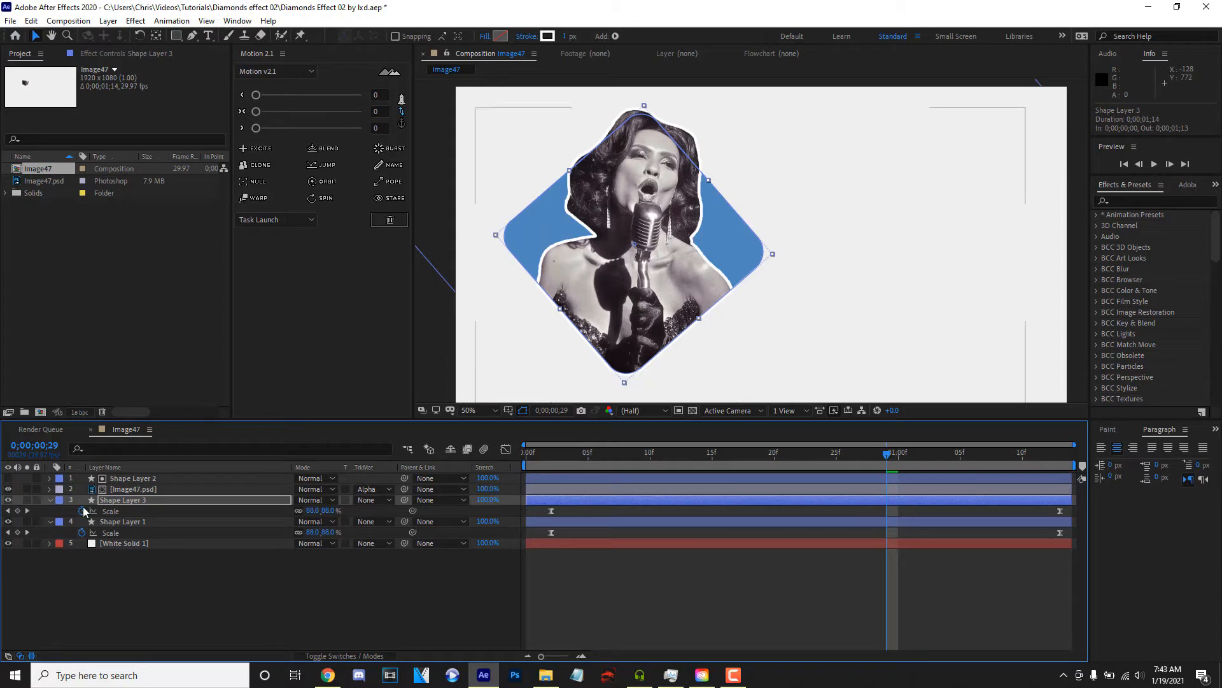
pyautogui.click(51, 500)
pyautogui.click(50, 500)
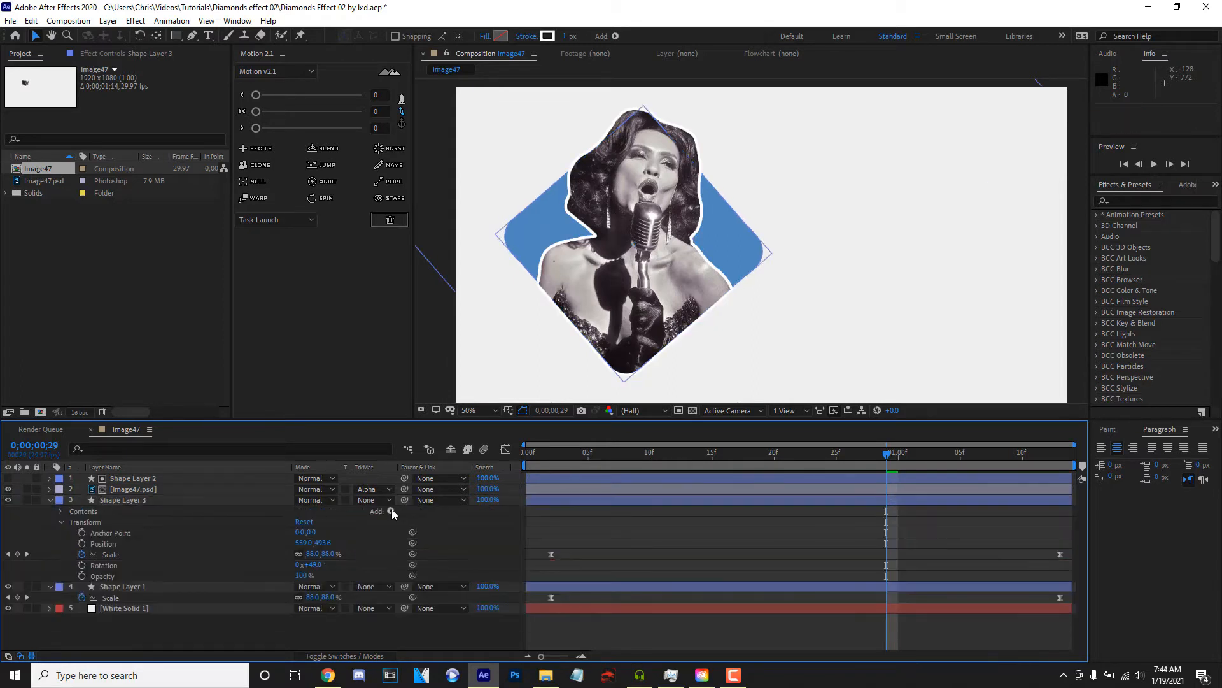
pyautogui.click(390, 511)
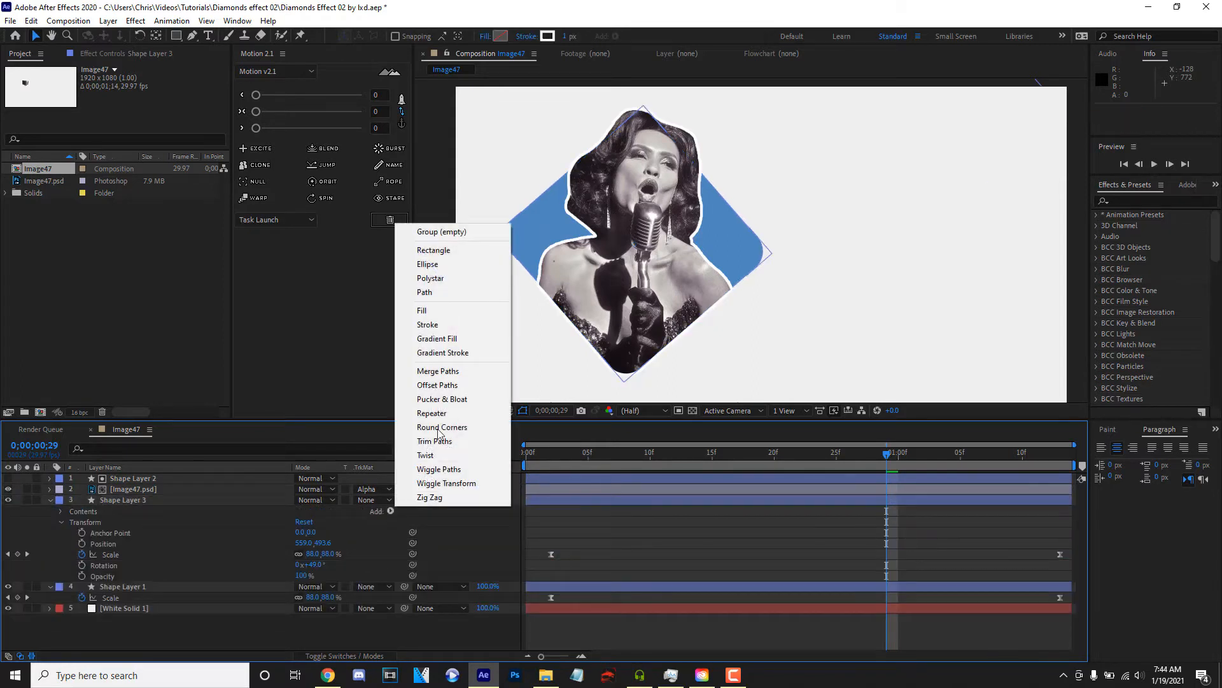
pyautogui.click(446, 384)
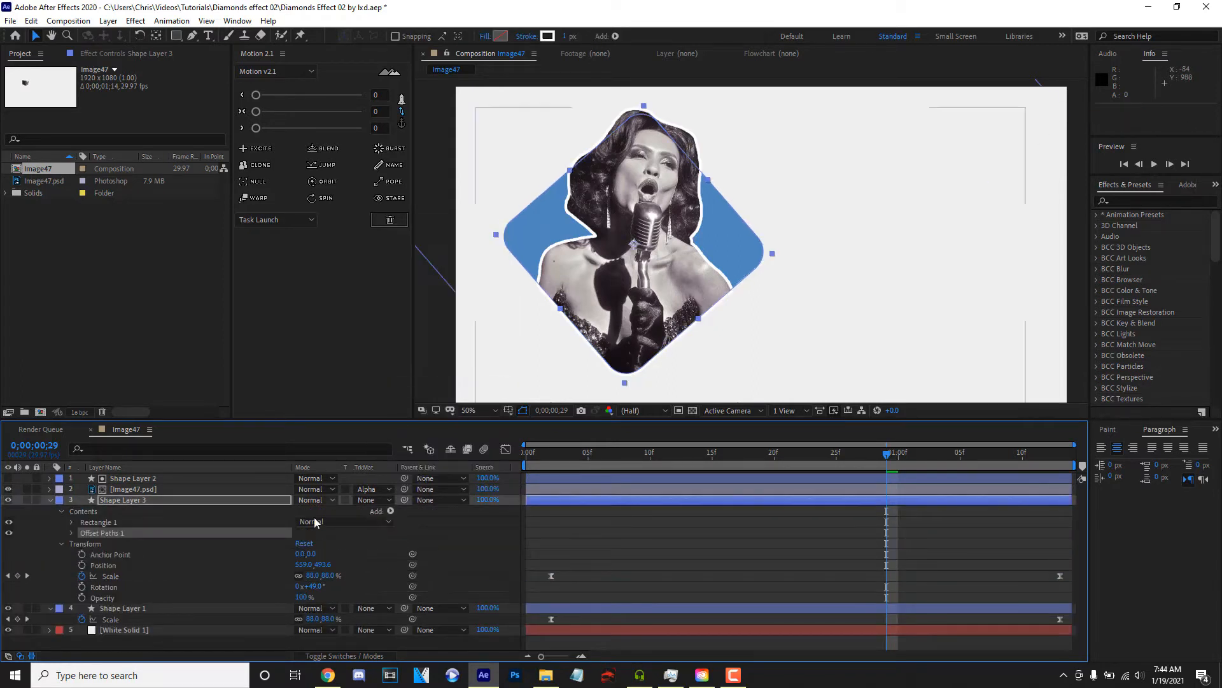
pyautogui.click(71, 533)
pyautogui.moveTo(300, 543); pyautogui.dragTo(270, 544)
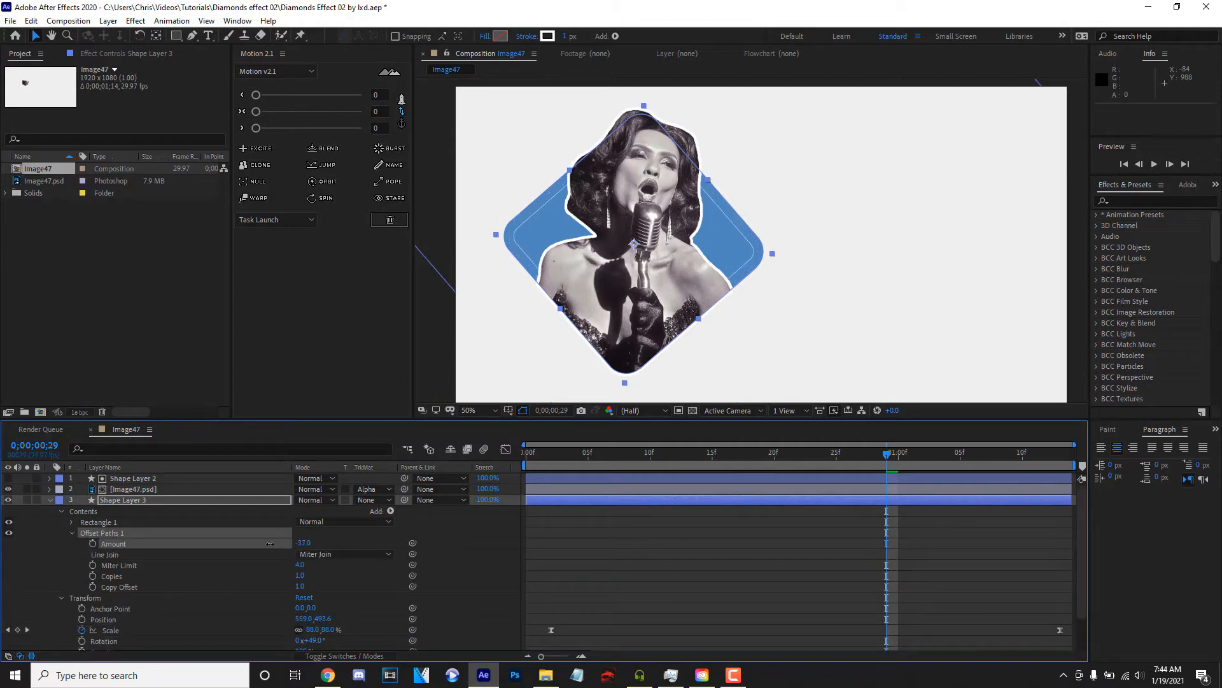
# - Set Shape Layer 3's stroke width to 5 px and add dashes to the stroke
pyautogui.moveTo(566, 36); pyautogui.dragTo(571, 38)
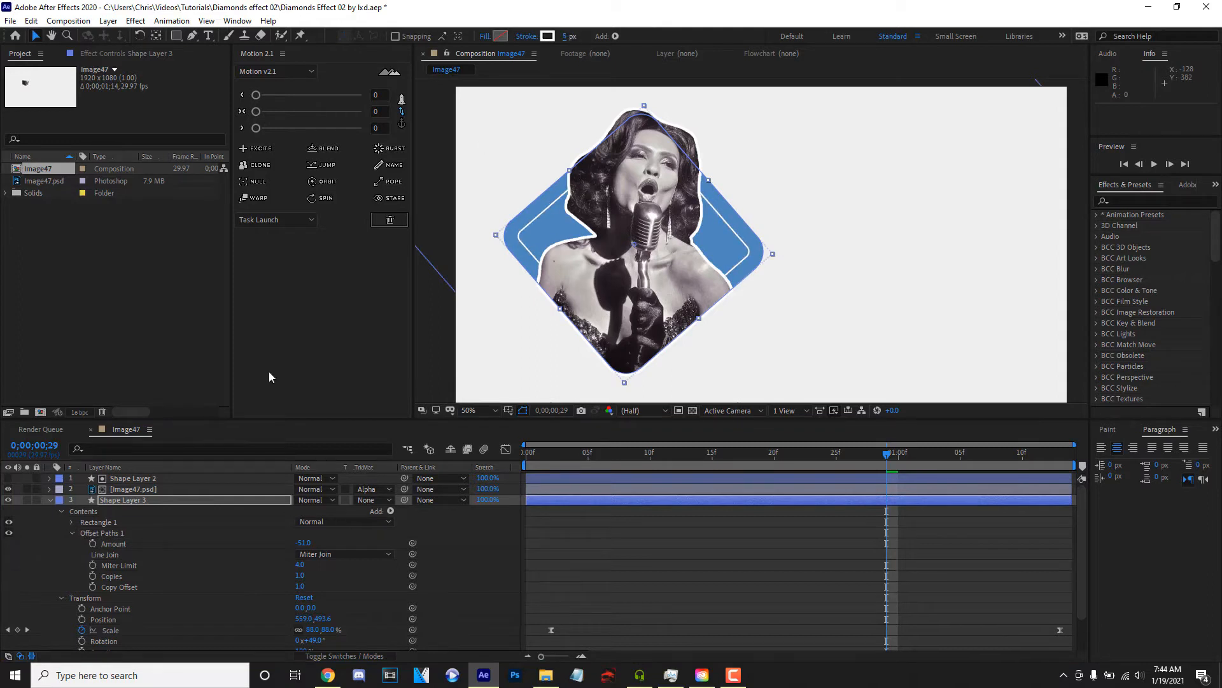
pyautogui.click(144, 450)
pyautogui.write('das')
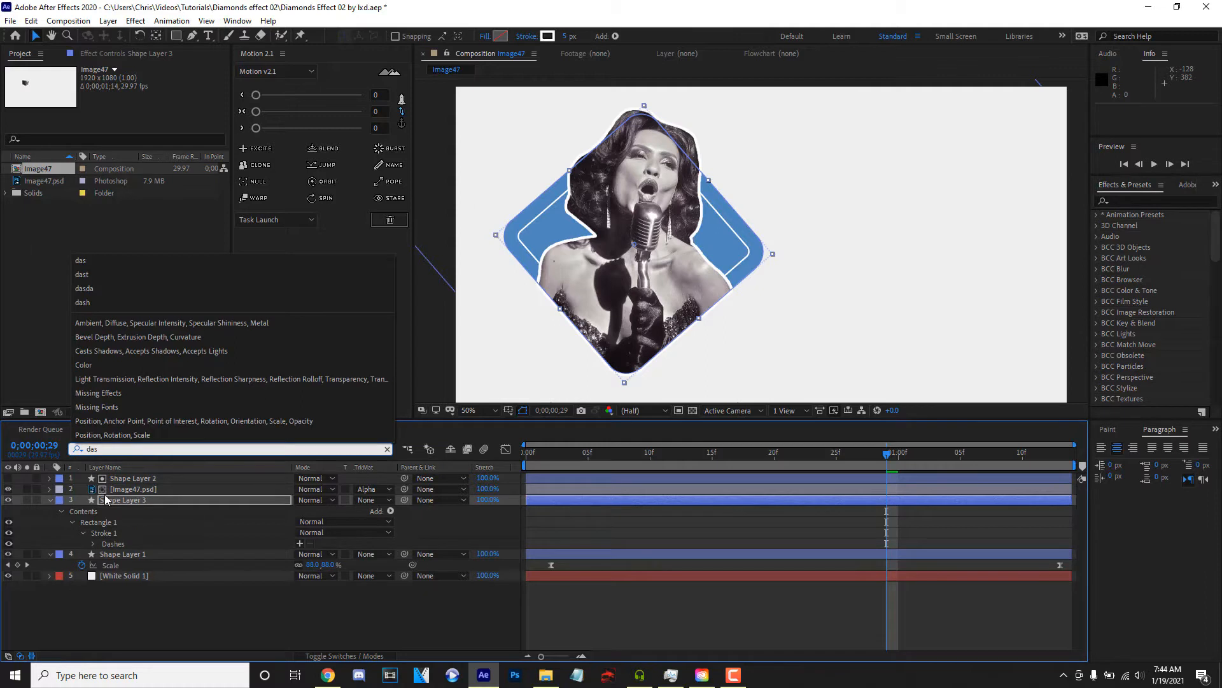
pyautogui.click(60, 501)
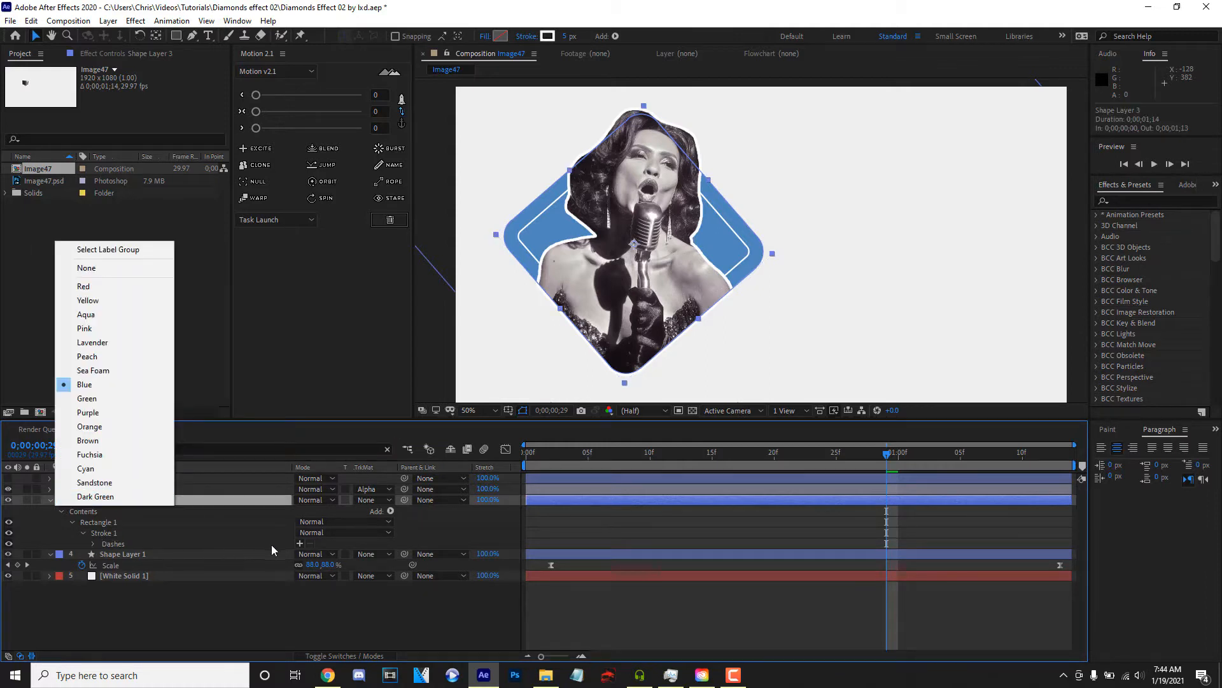
pyautogui.click(300, 544)
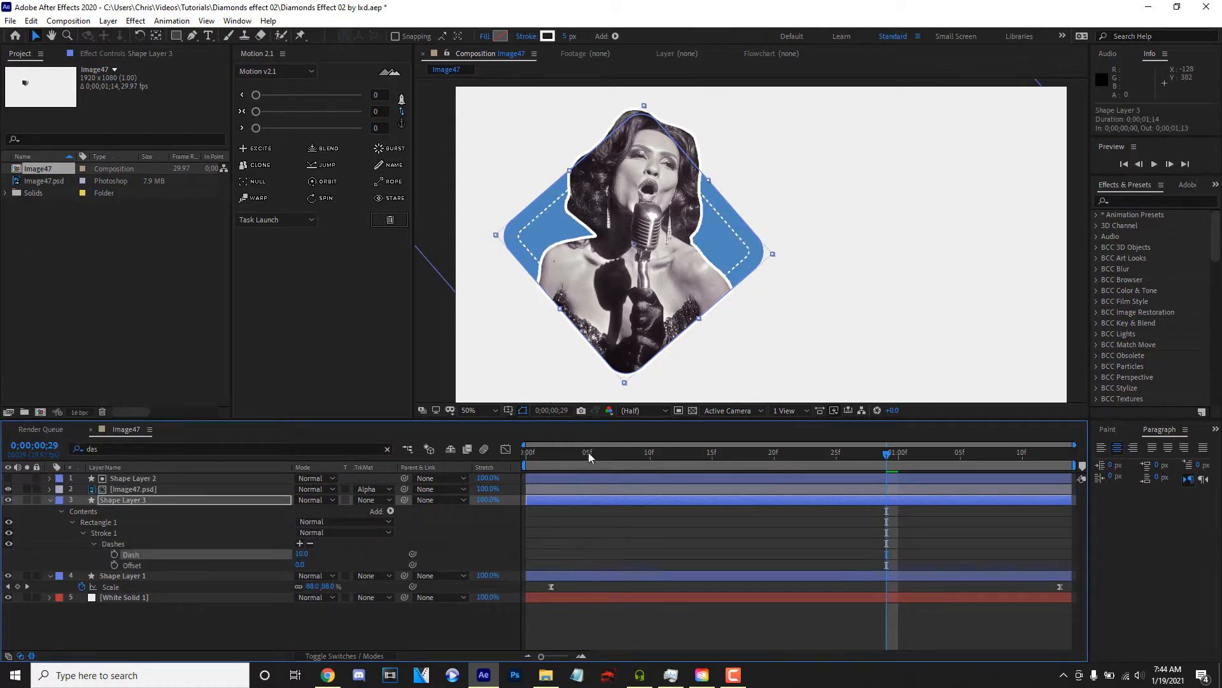
# - Keyframe the dash offset from 0 at the first frame to 69 at 0;00;01;13 and preview the moving dashes
pyautogui.moveTo(586, 451); pyautogui.dragTo(380, 490)
pyautogui.press('space')
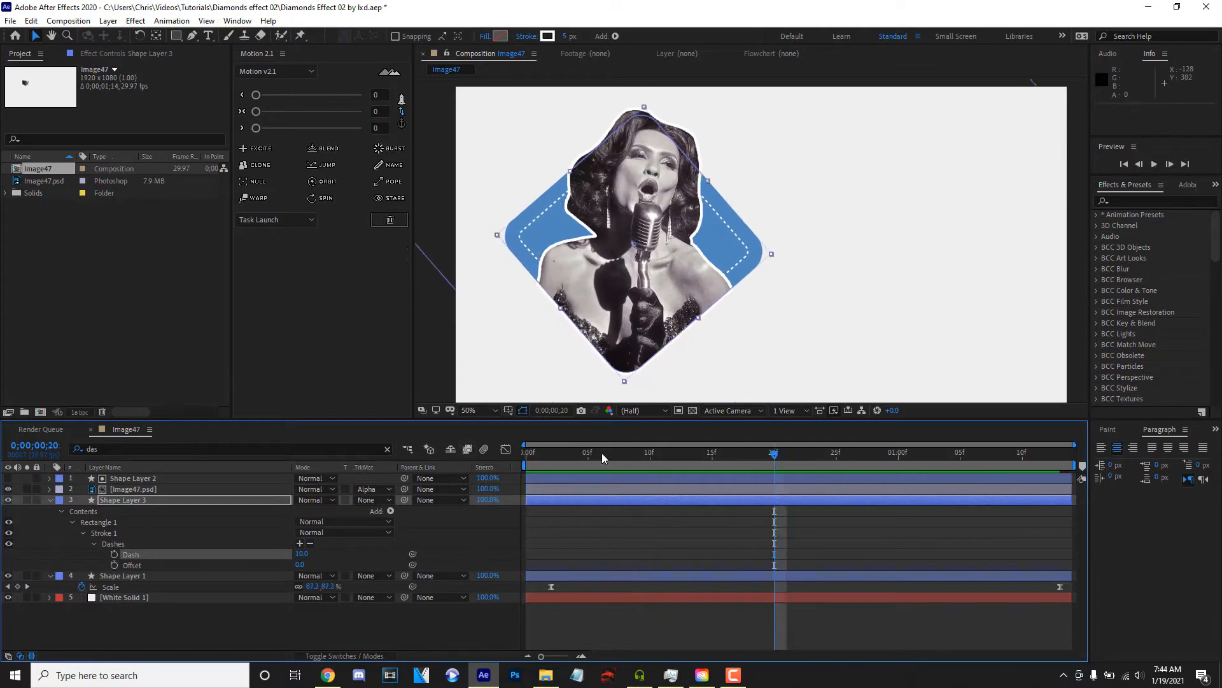
pyautogui.press('space')
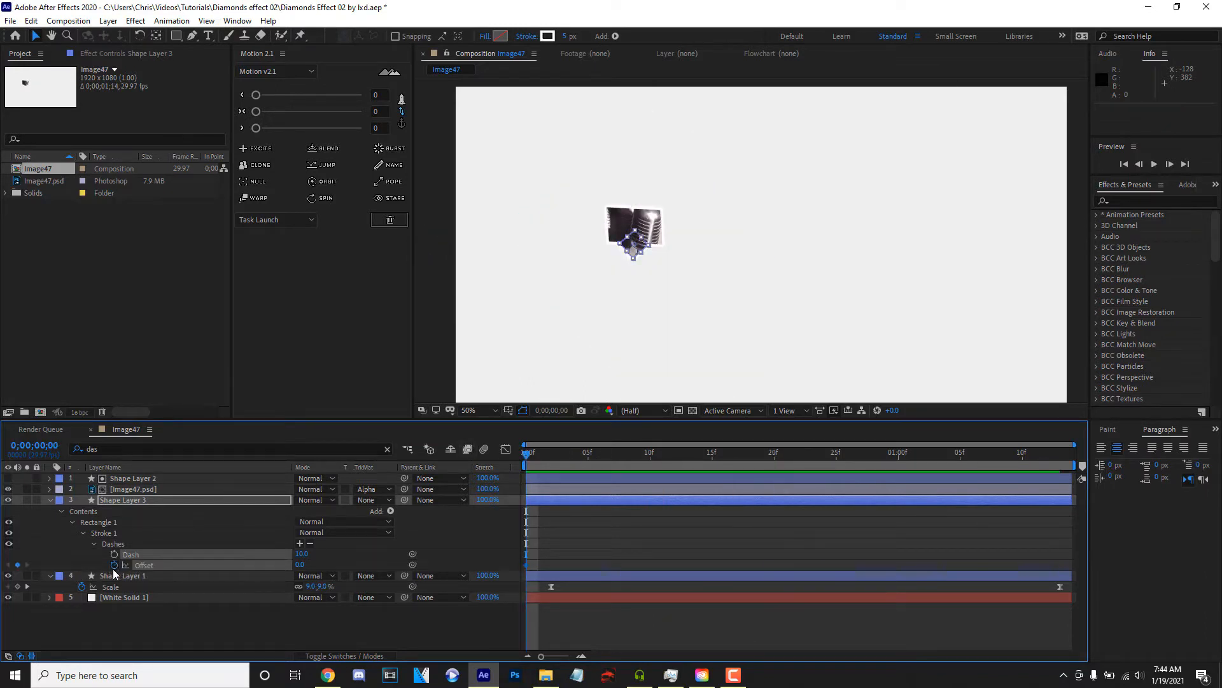
pyautogui.click(114, 565)
pyautogui.moveTo(775, 456); pyautogui.dragTo(1125, 470)
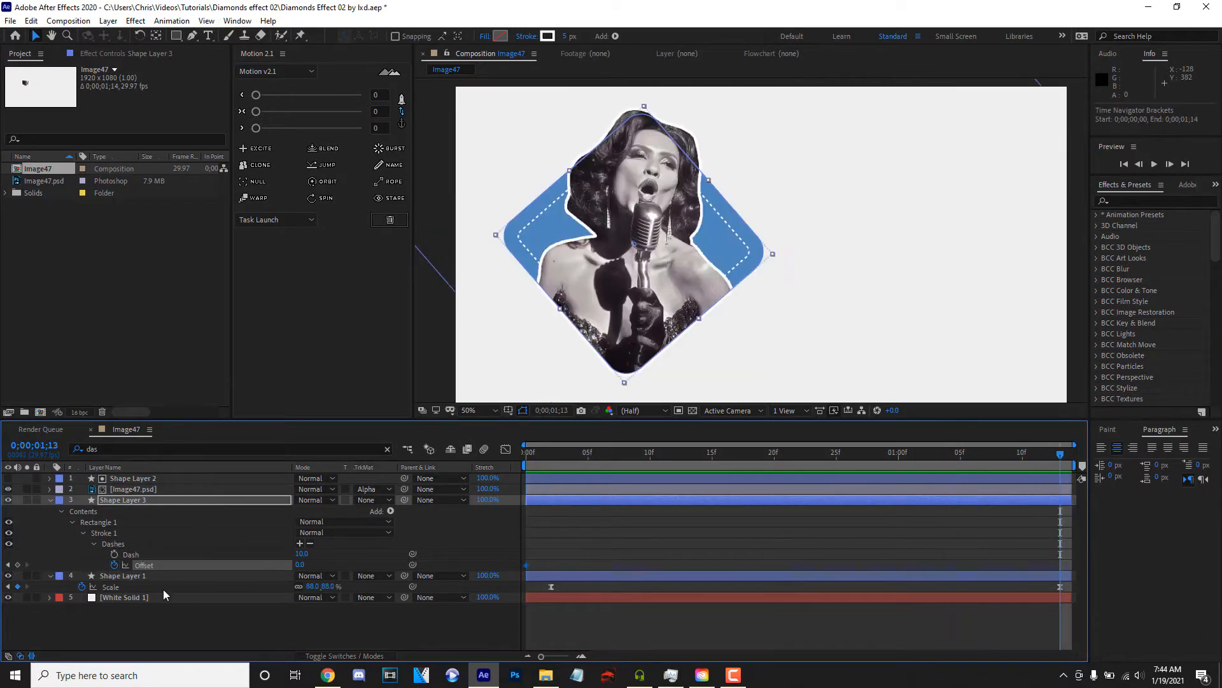
pyautogui.moveTo(297, 565); pyautogui.dragTo(314, 566)
pyautogui.press('space')
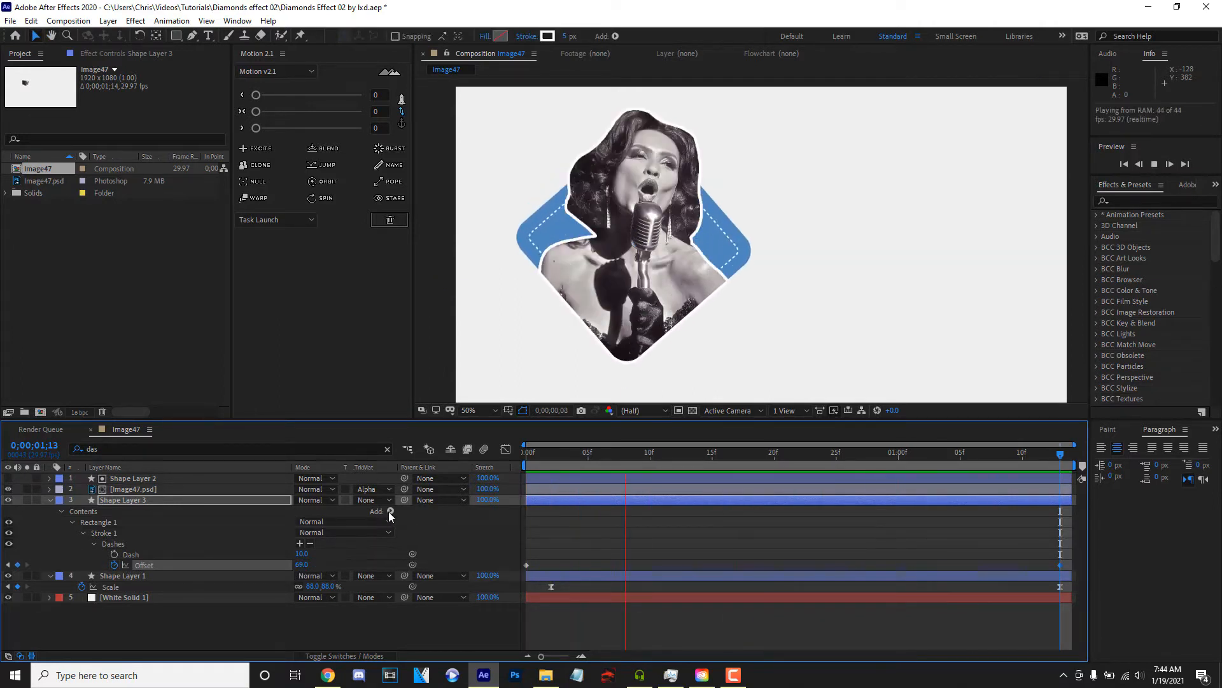
# - Keyframe Image47.psd's position so the singer rises from frame 0 to 0;00;01;02, ease the keyframes with Motion at 100, and preview
pyautogui.click(49, 500)
pyautogui.click(208, 489)
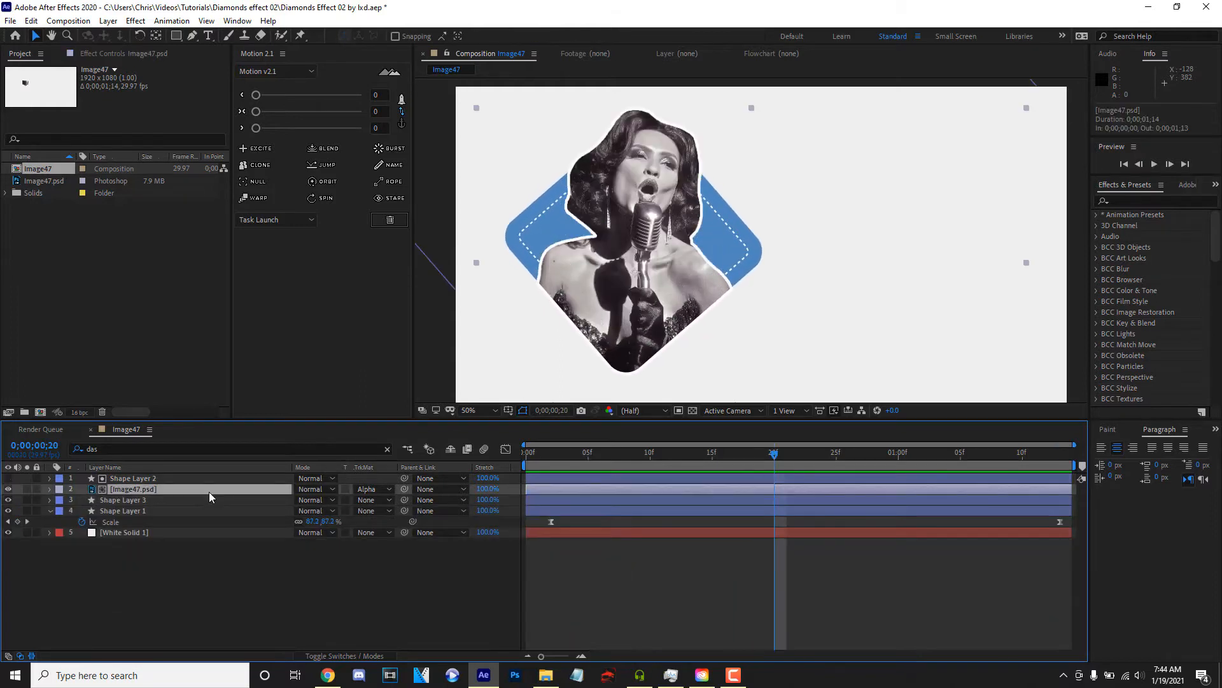
pyautogui.press('p')
pyautogui.click(82, 501)
pyautogui.moveTo(773, 454); pyautogui.dragTo(929, 501)
pyautogui.moveTo(948, 497); pyautogui.dragTo(324, 519)
pyautogui.moveTo(256, 128); pyautogui.dragTo(326, 128)
pyautogui.press('space')
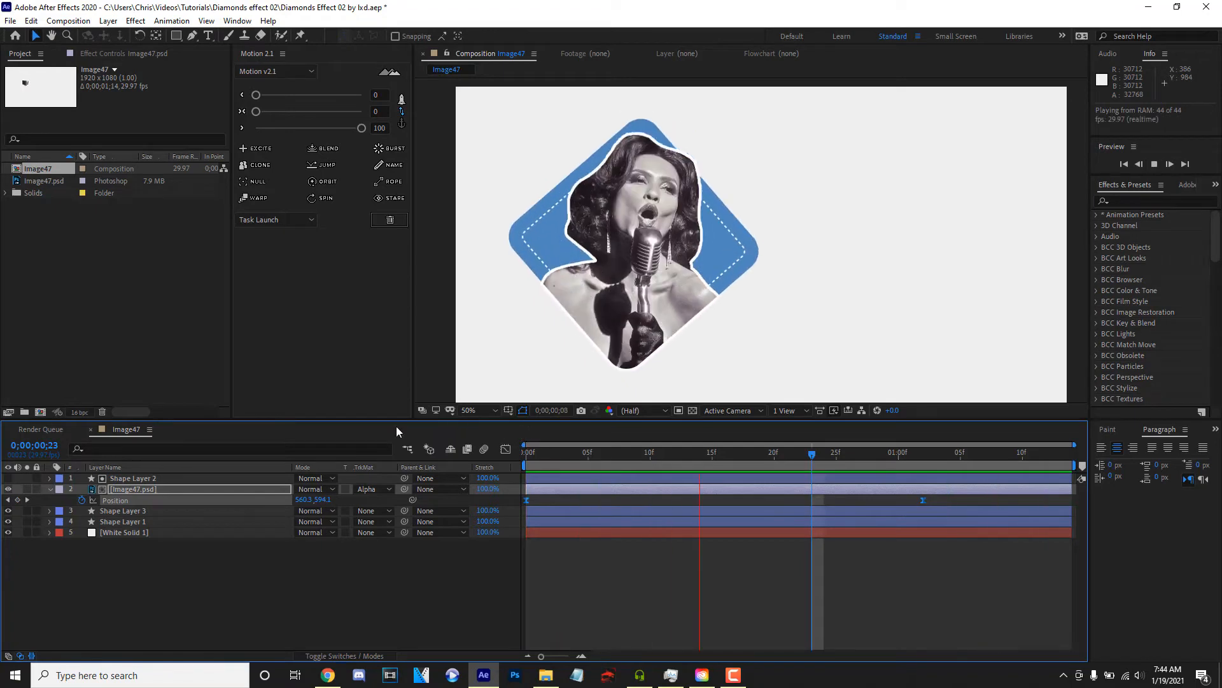
# - Duplicate the dashed Shape Layer 3 outline, reveal the copy's scale keyframes and go to frame 25
pyautogui.click(138, 522)
pyautogui.click(135, 511)
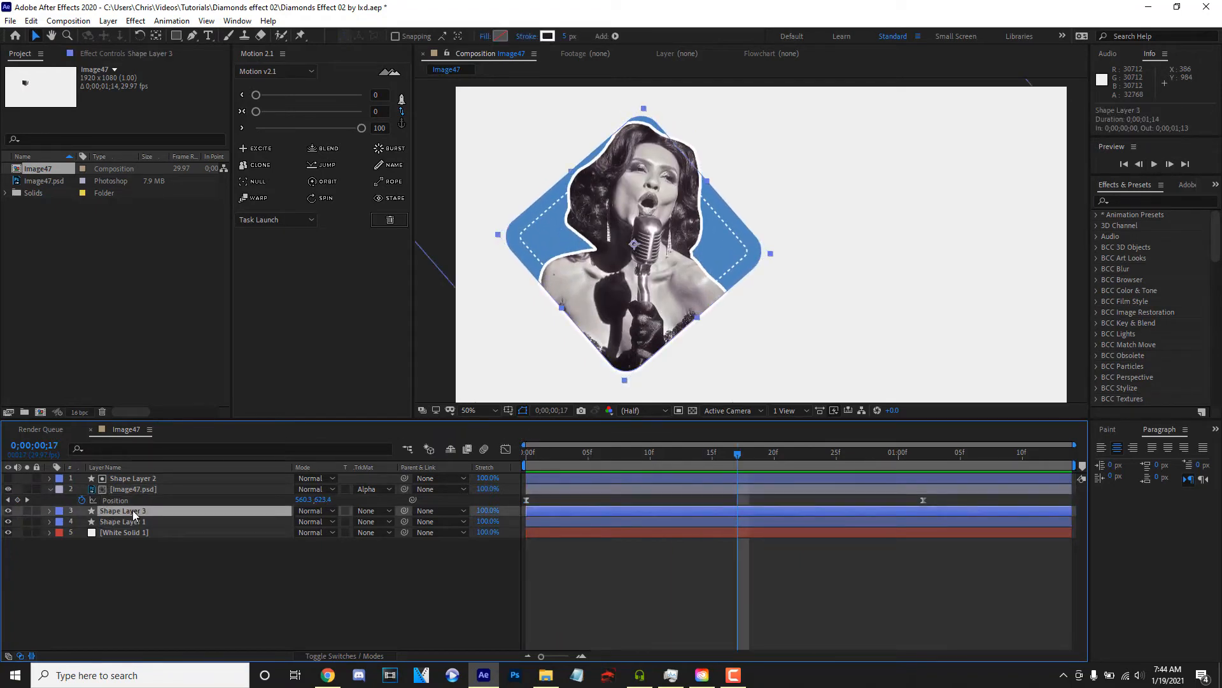
pyautogui.hotkey('ctrl', 'd')
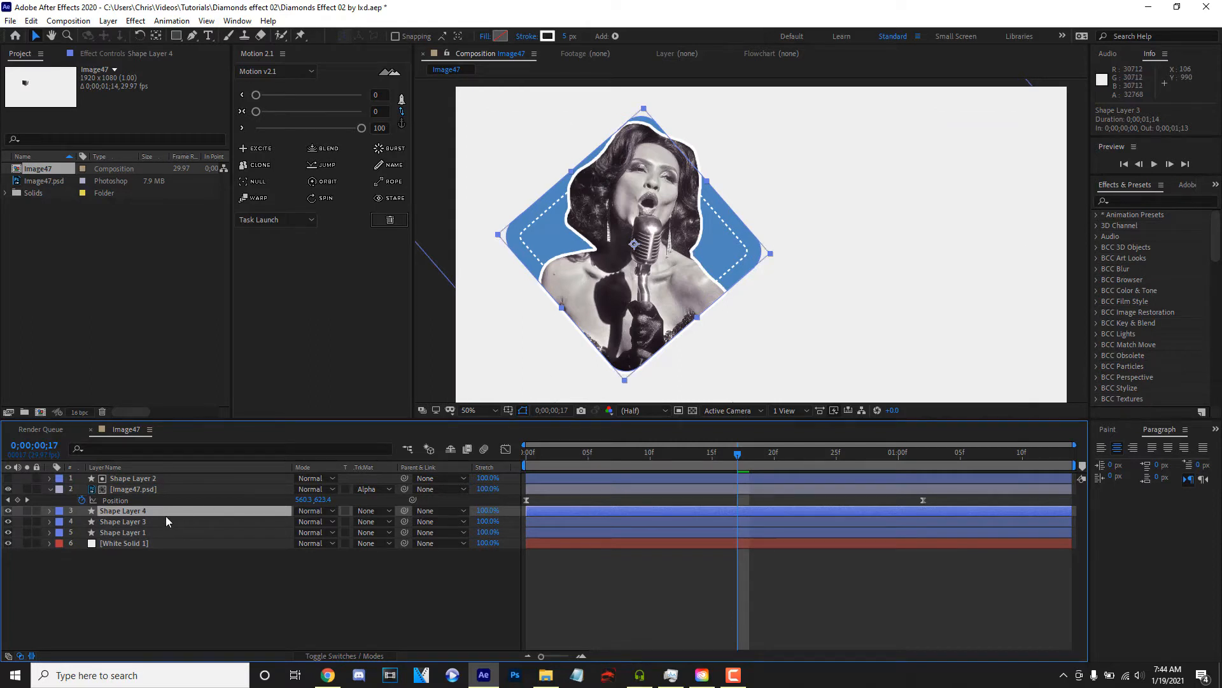
pyautogui.press('s')
pyautogui.moveTo(619, 463); pyautogui.dragTo(832, 441)
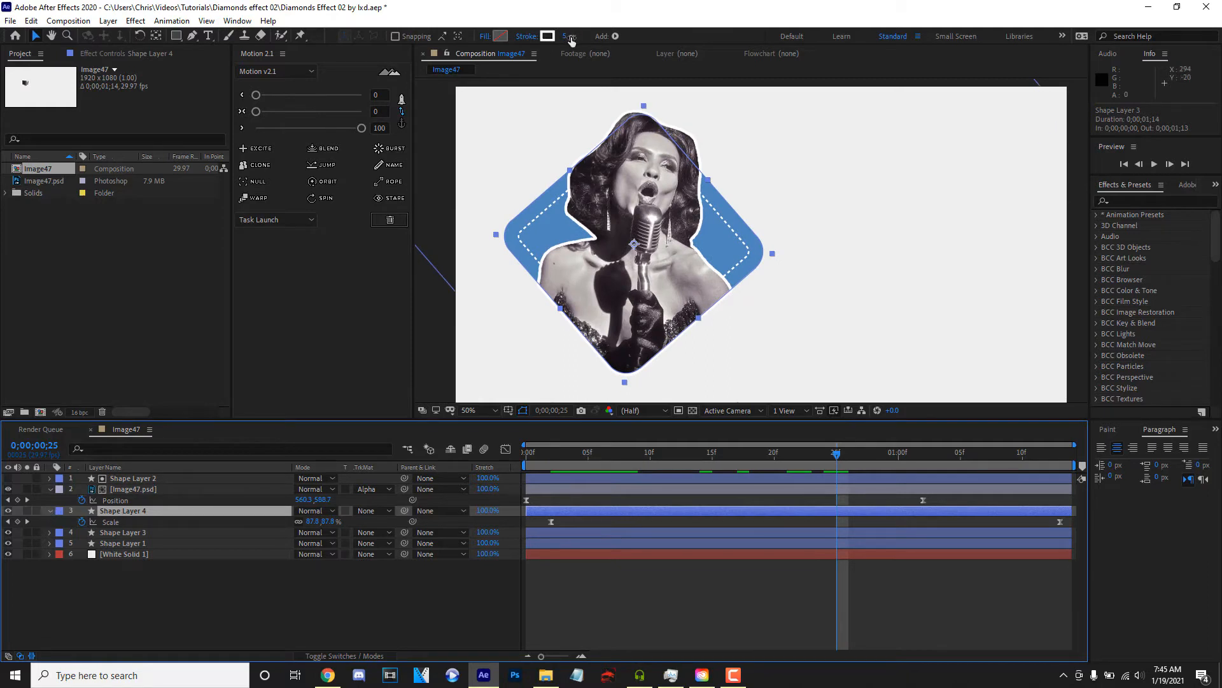
# - Set Shape Layer 4's stroke width to 77 px and remove the dashes from its stroke
pyautogui.moveTo(571, 40); pyautogui.dragTo(616, 39)
pyautogui.hotkey('ctrl', 'f')
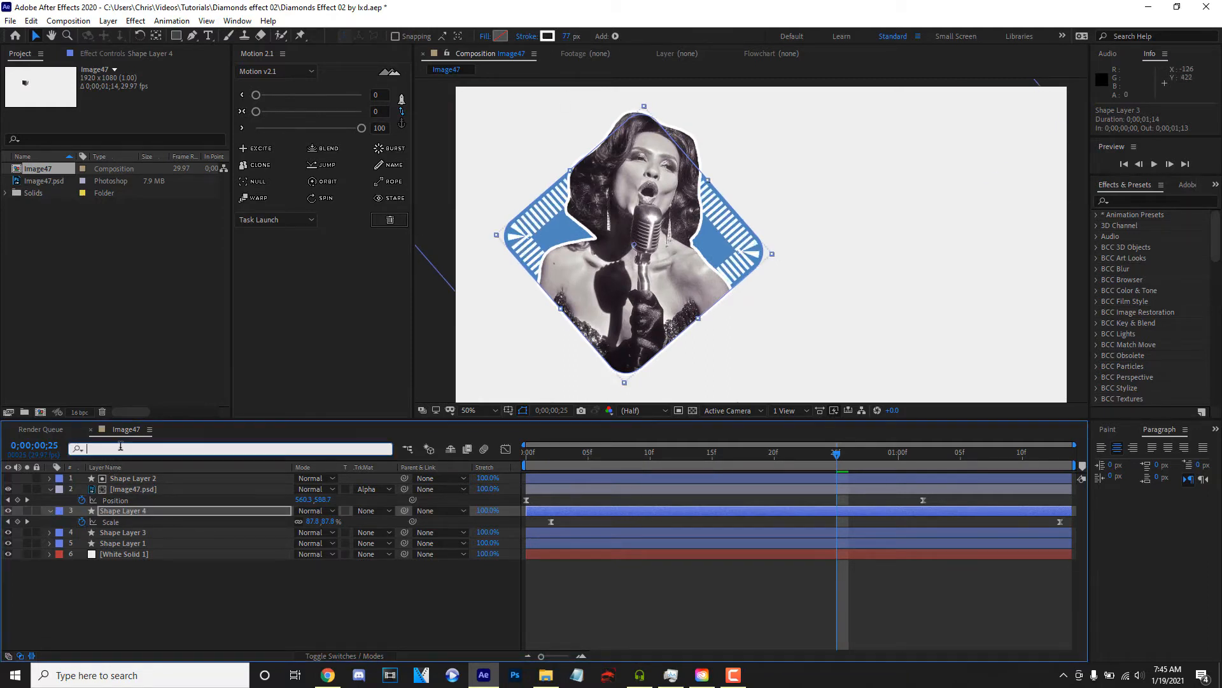
pyautogui.write('das')
pyautogui.click(311, 553)
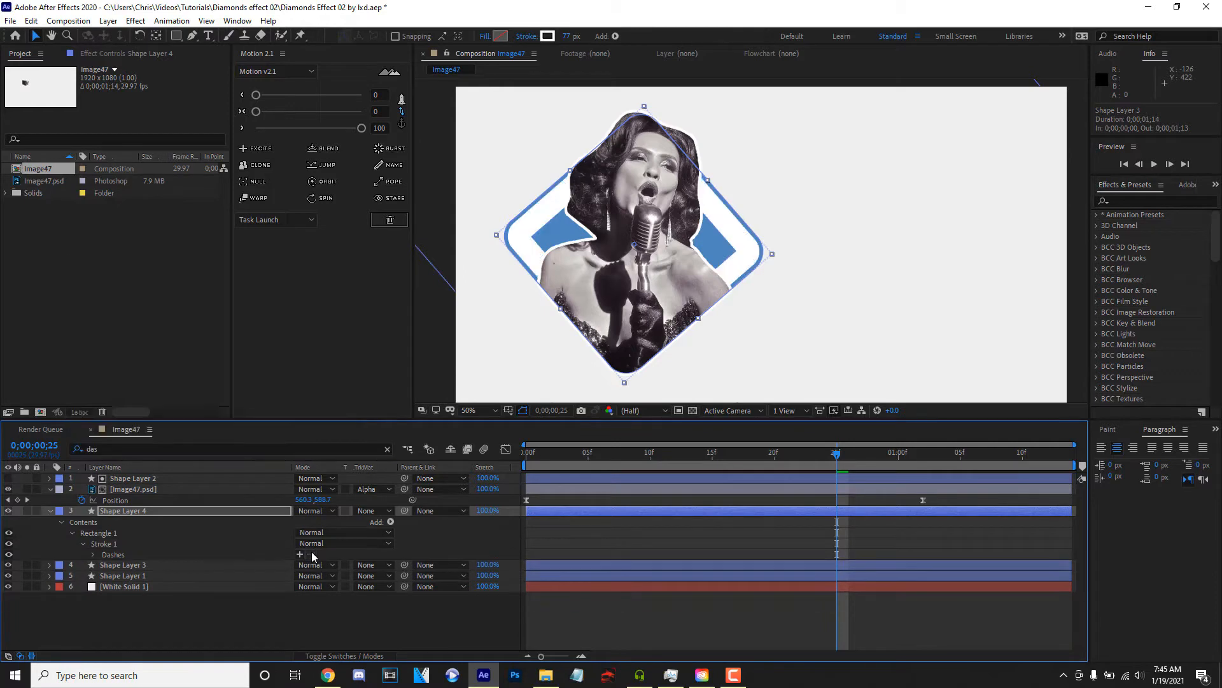
# - Find Shape Layer 4's Offset Paths settings and set the offset amount to -452
pyautogui.click(69, 530)
pyautogui.scroll(-1, 79, 606)
pyautogui.scroll(3, 94, 580)
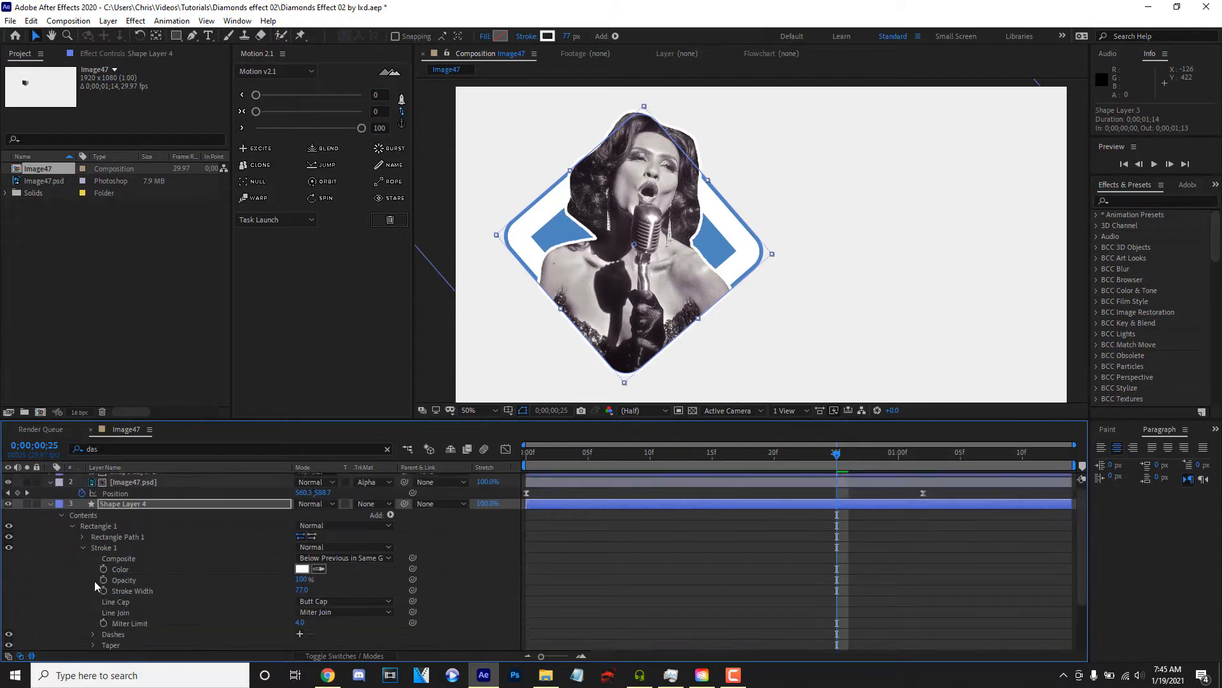
pyautogui.click(135, 447)
pyautogui.write('off')
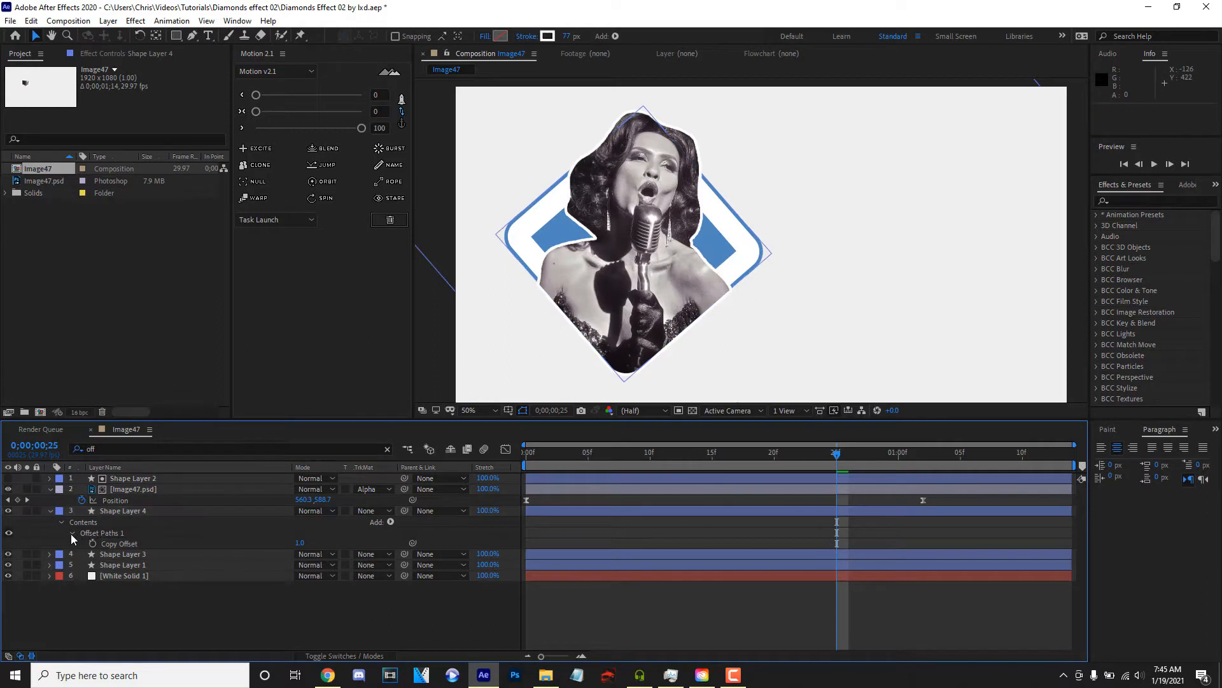
pyautogui.click(72, 533)
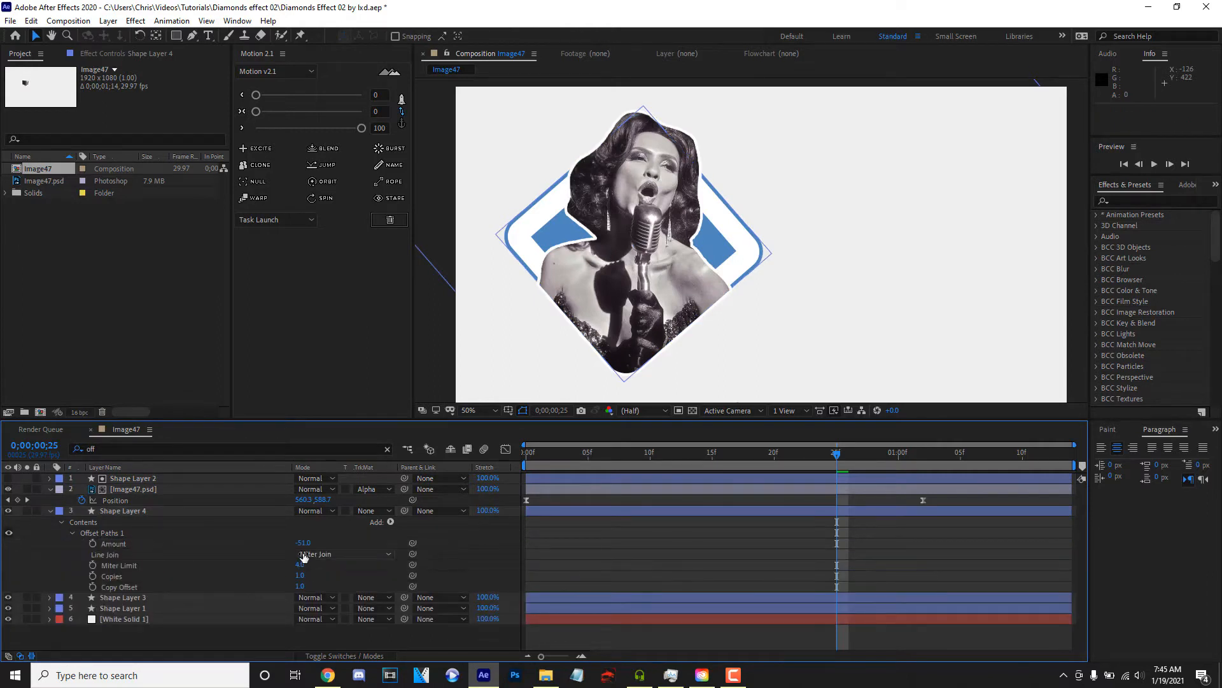
pyautogui.moveTo(298, 543); pyautogui.dragTo(57, 559)
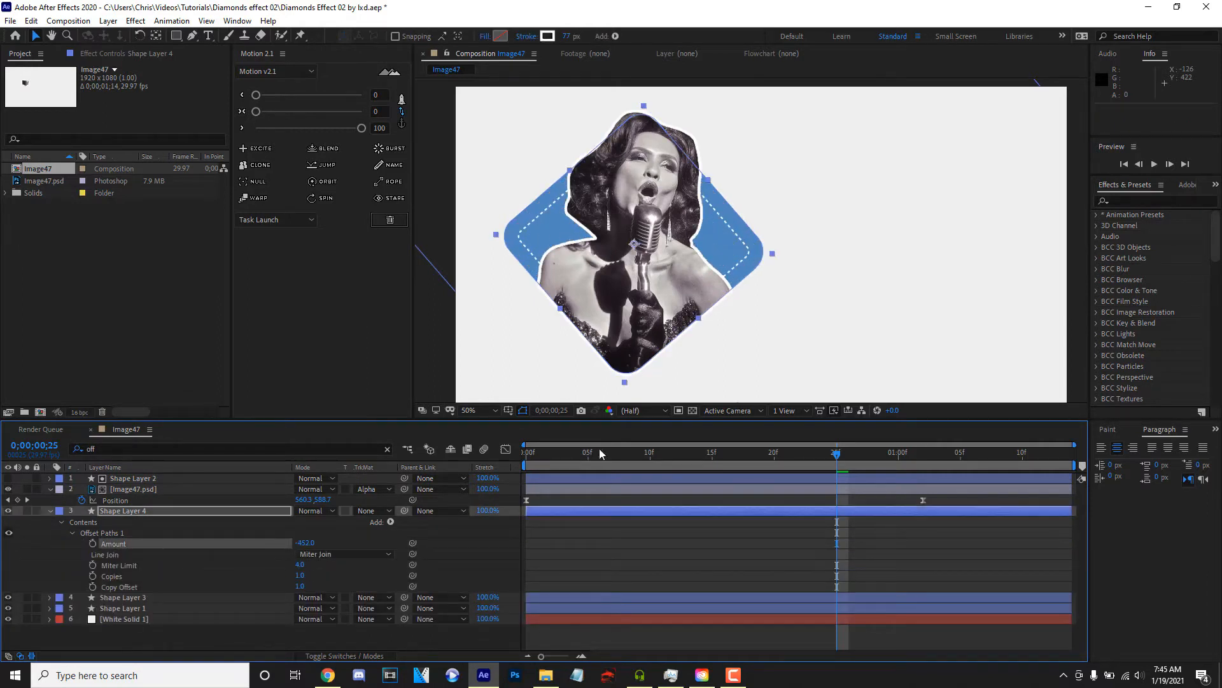
# - Keyframe Shape Layer 4's offset amount from -452 at the first frame to 83 at 0;00;01;13 and preview
pyautogui.moveTo(567, 453); pyautogui.dragTo(362, 503)
pyautogui.press('space')
pyautogui.moveTo(316, 542); pyautogui.dragTo(344, 542)
pyautogui.moveTo(420, 541); pyautogui.dragTo(605, 498)
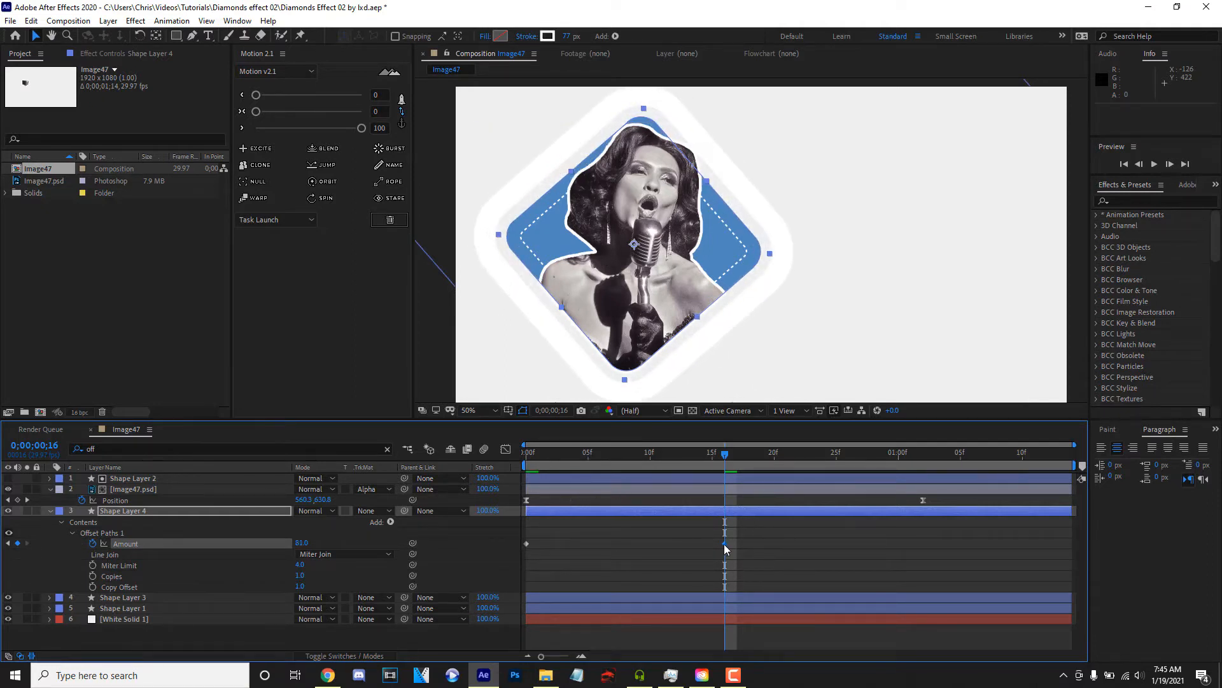
pyautogui.moveTo(725, 544); pyautogui.dragTo(1053, 560)
pyautogui.press('space')
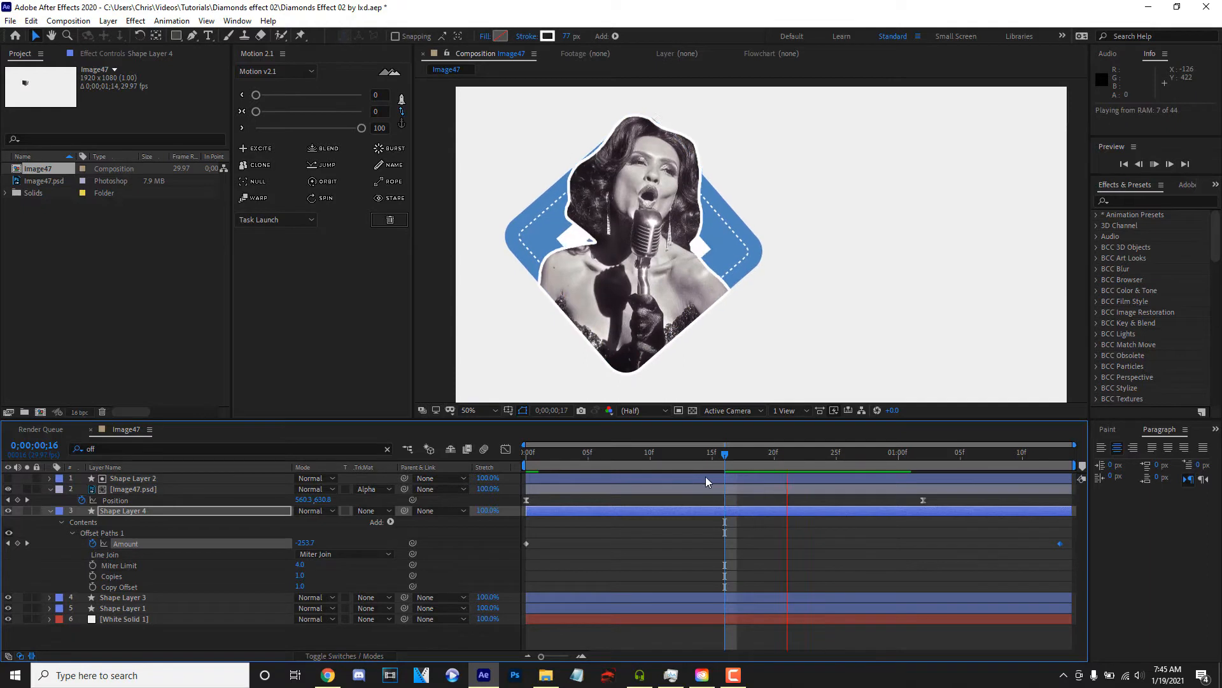
# - Move the end offset keyframe to 0;00;01;08, ease both offset keyframes with Motion at 100, and preview
pyautogui.moveTo(1060, 544); pyautogui.dragTo(472, 579)
pyautogui.click(355, 136)
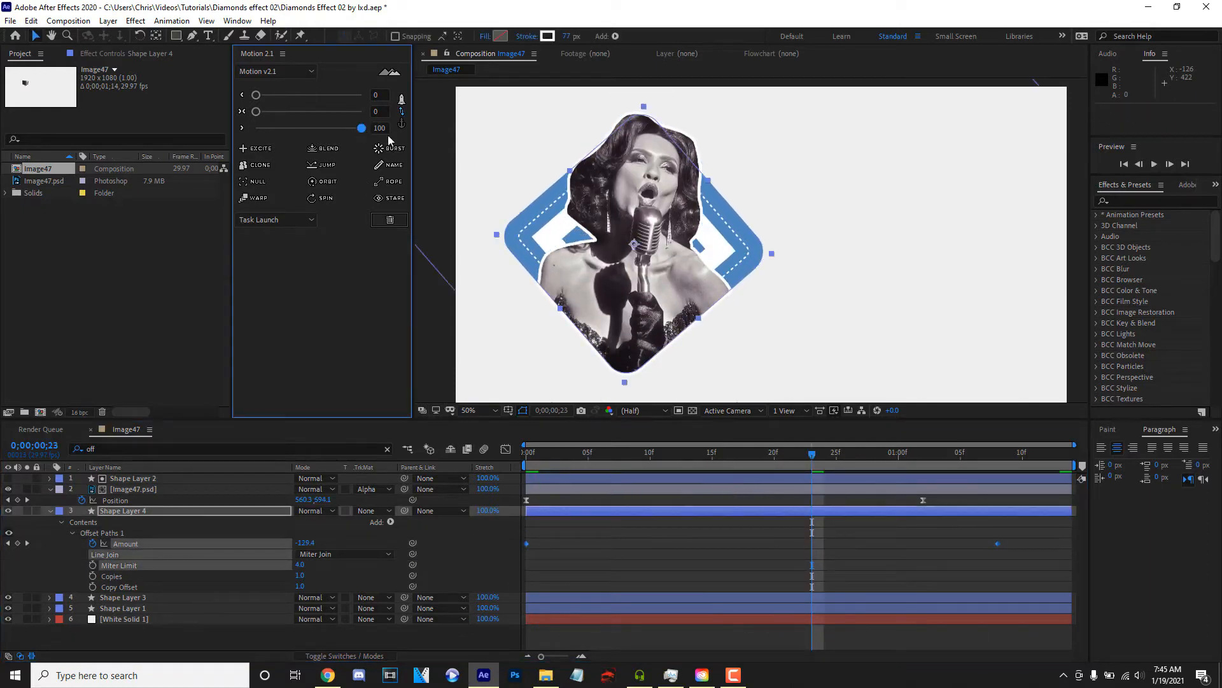
pyautogui.moveTo(300, 134); pyautogui.dragTo(382, 137)
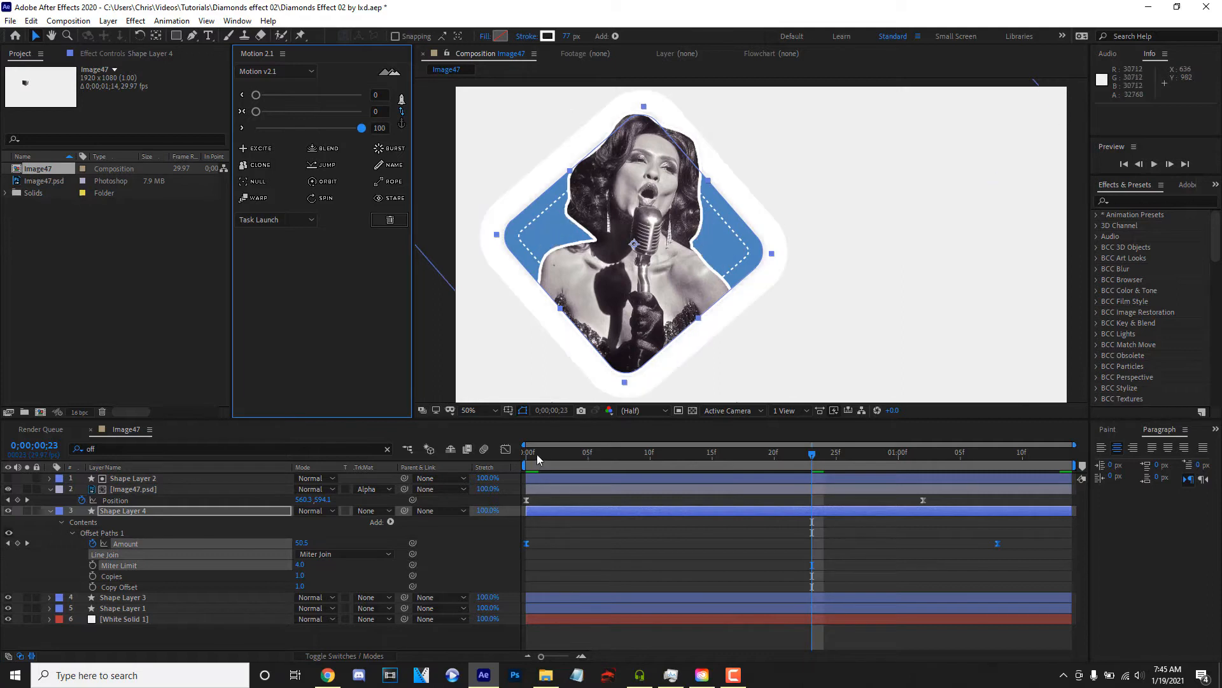
pyautogui.moveTo(535, 454); pyautogui.dragTo(420, 468)
pyautogui.press('space')
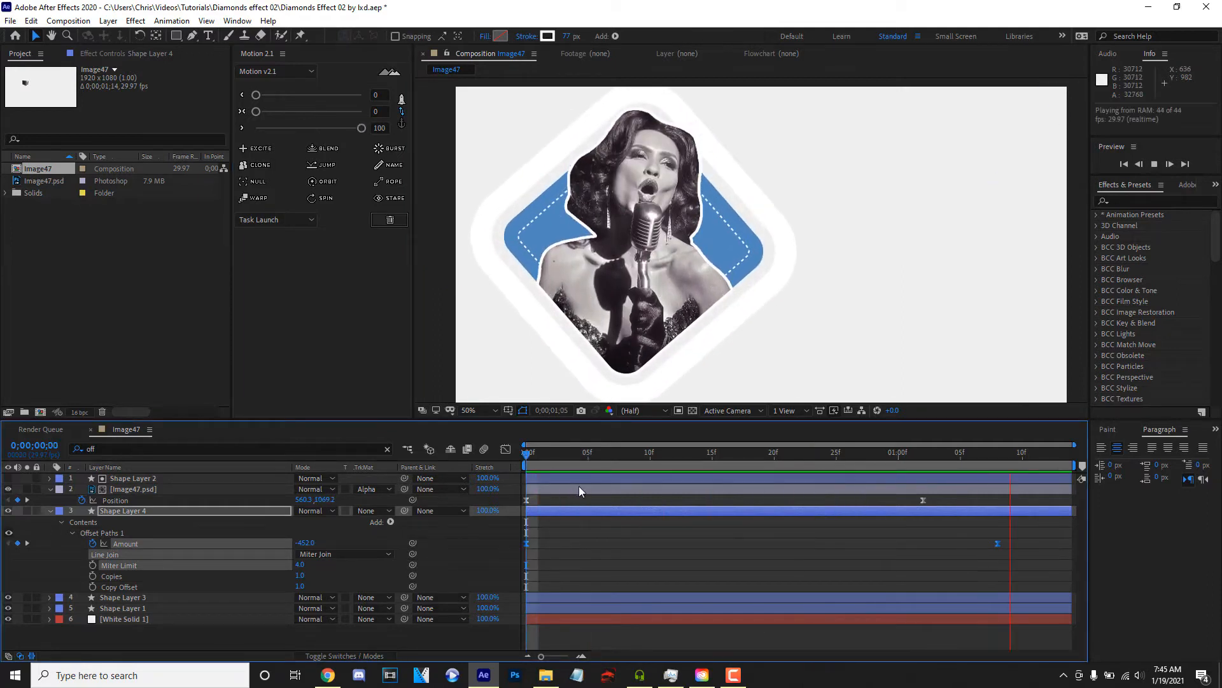
pyautogui.press('space')
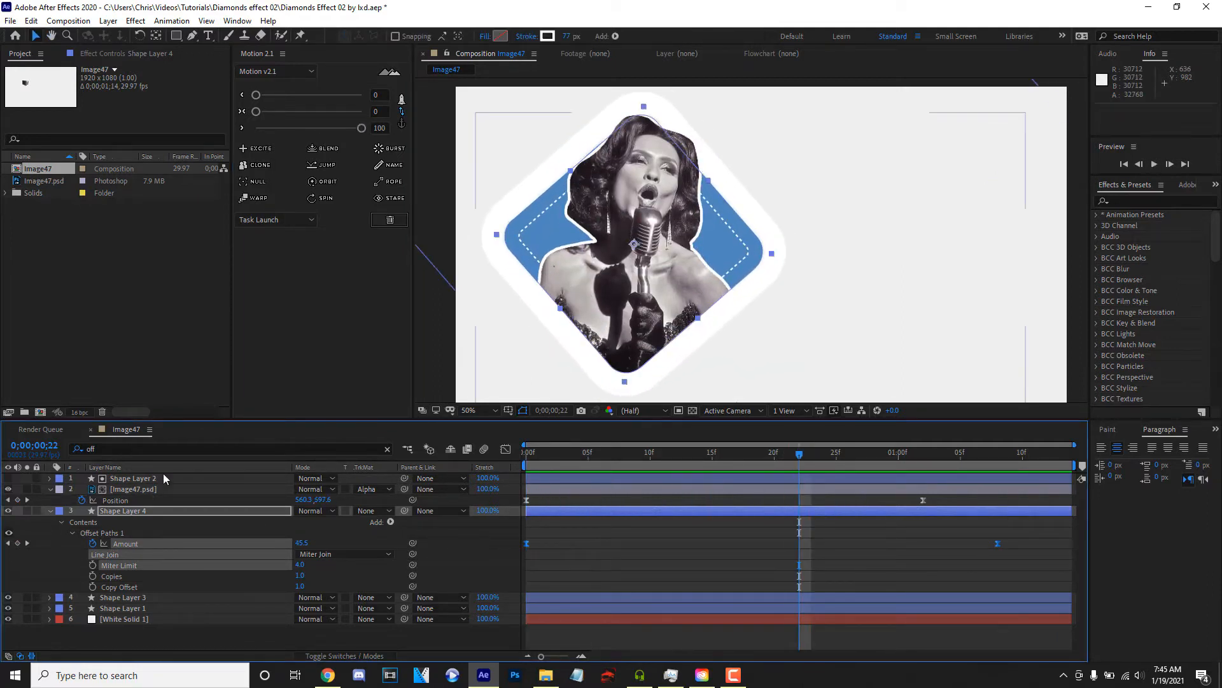
# - Keyframe Shape Layer 4's stroke width from 77 at frame 17 to 0 at 0;00;01;03
pyautogui.click(160, 448)
pyautogui.write('str')
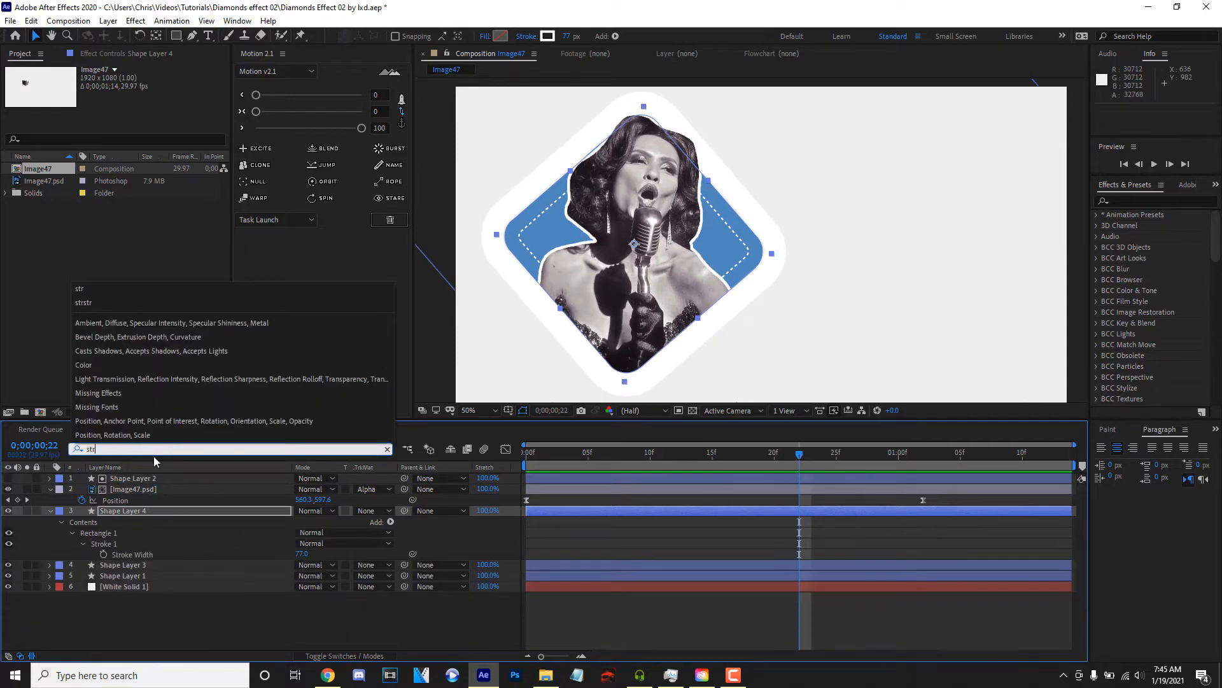
pyautogui.click(103, 555)
pyautogui.moveTo(797, 554); pyautogui.dragTo(738, 564)
pyautogui.click(301, 554)
pyautogui.write('0')
pyautogui.press('Return')
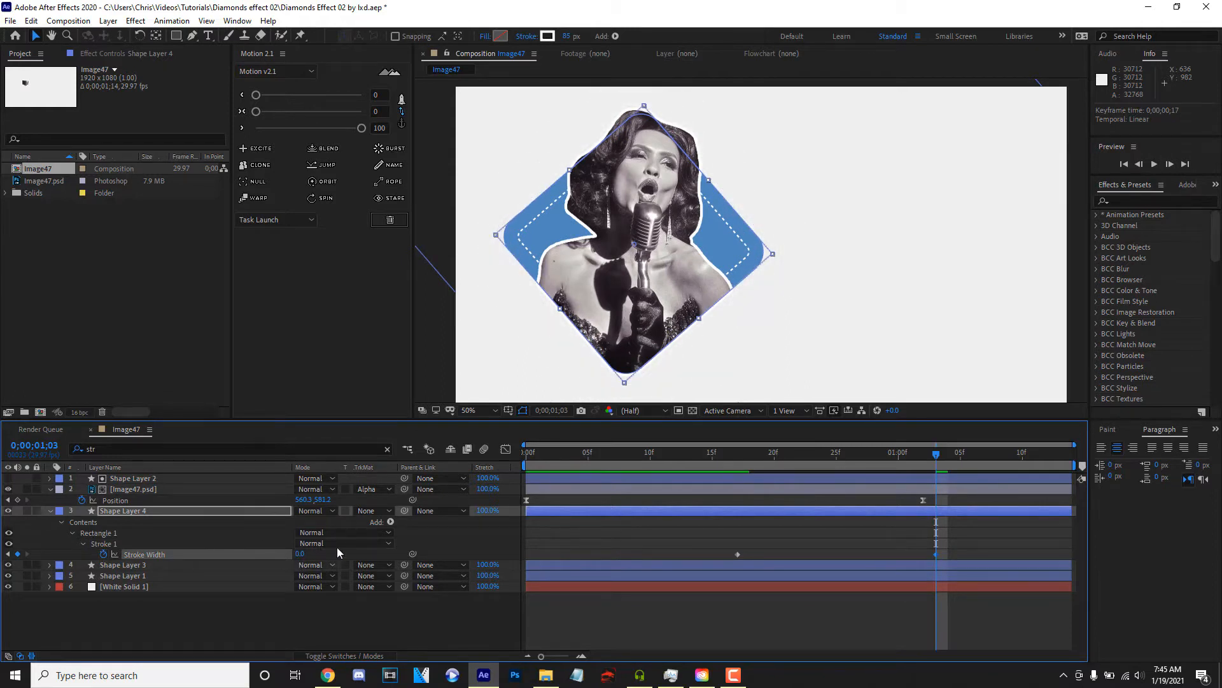
# - Preview the thinning outline and move the first stroke width keyframe to frame 12
pyautogui.press('space')
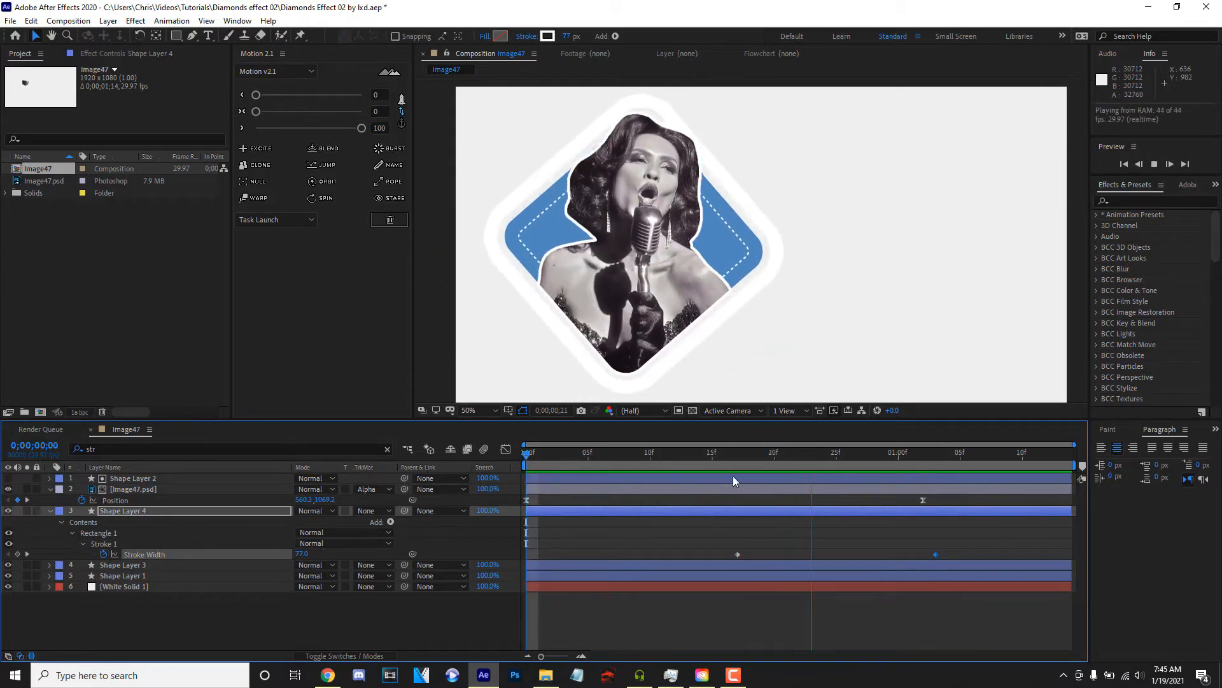
pyautogui.moveTo(737, 554); pyautogui.dragTo(679, 565)
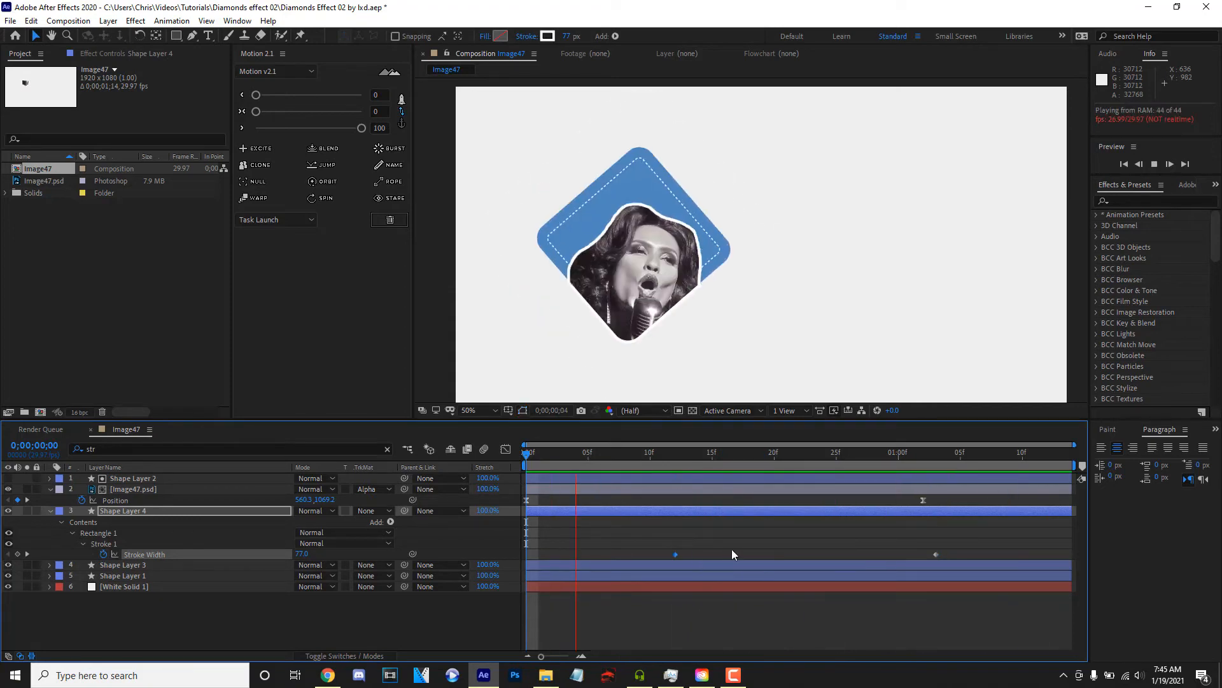
pyautogui.press('space')
# - Duplicate the blue diamond Shape Layer 1 and change the copy's fill to black (000000)
pyautogui.click(50, 511)
pyautogui.click(127, 521)
pyautogui.click(128, 532)
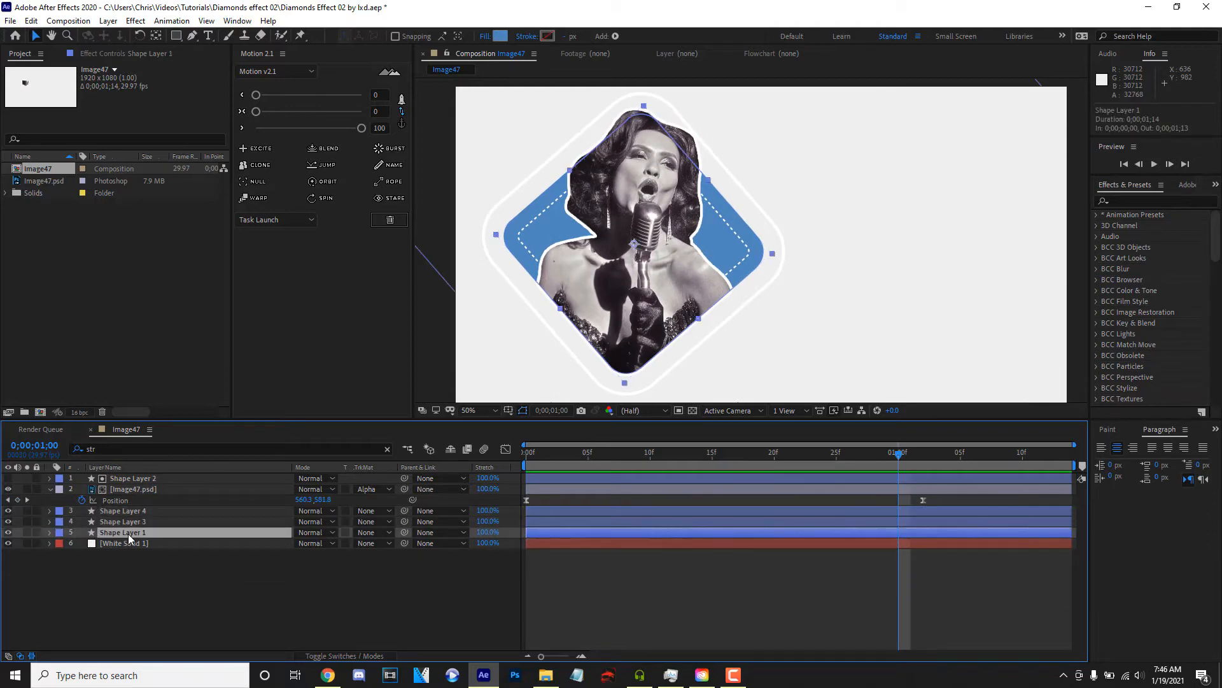
pyautogui.hotkey('ctrl', 'd')
pyautogui.press('Home')
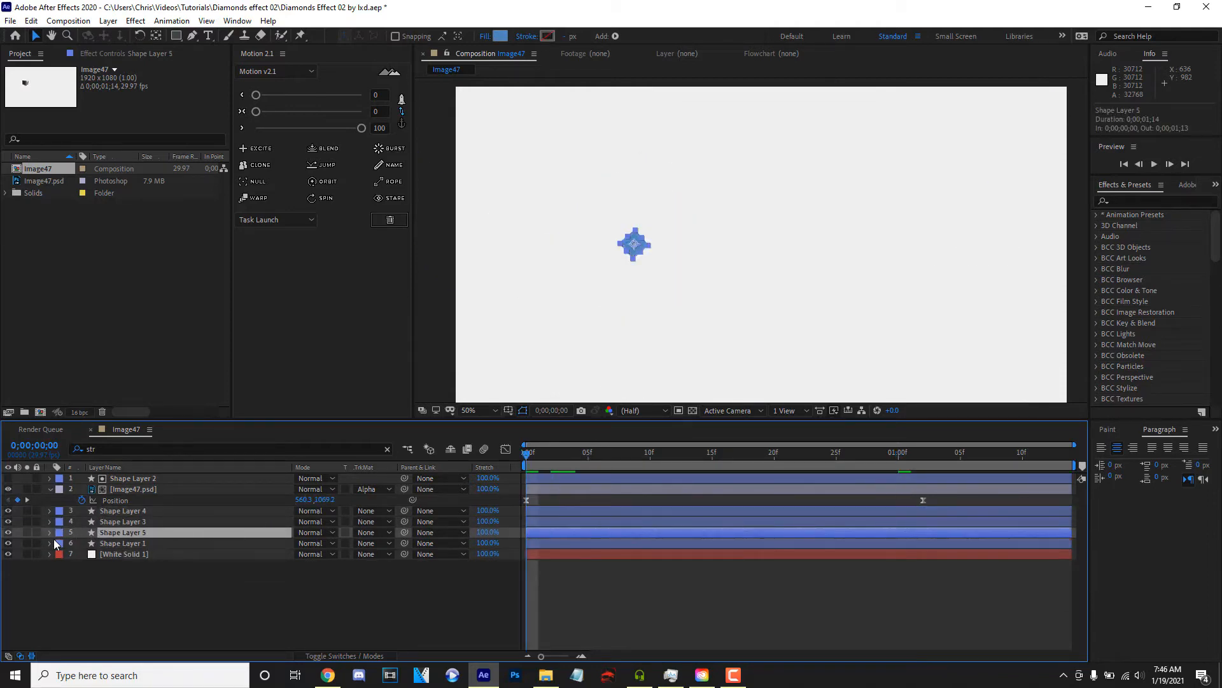
pyautogui.press('space')
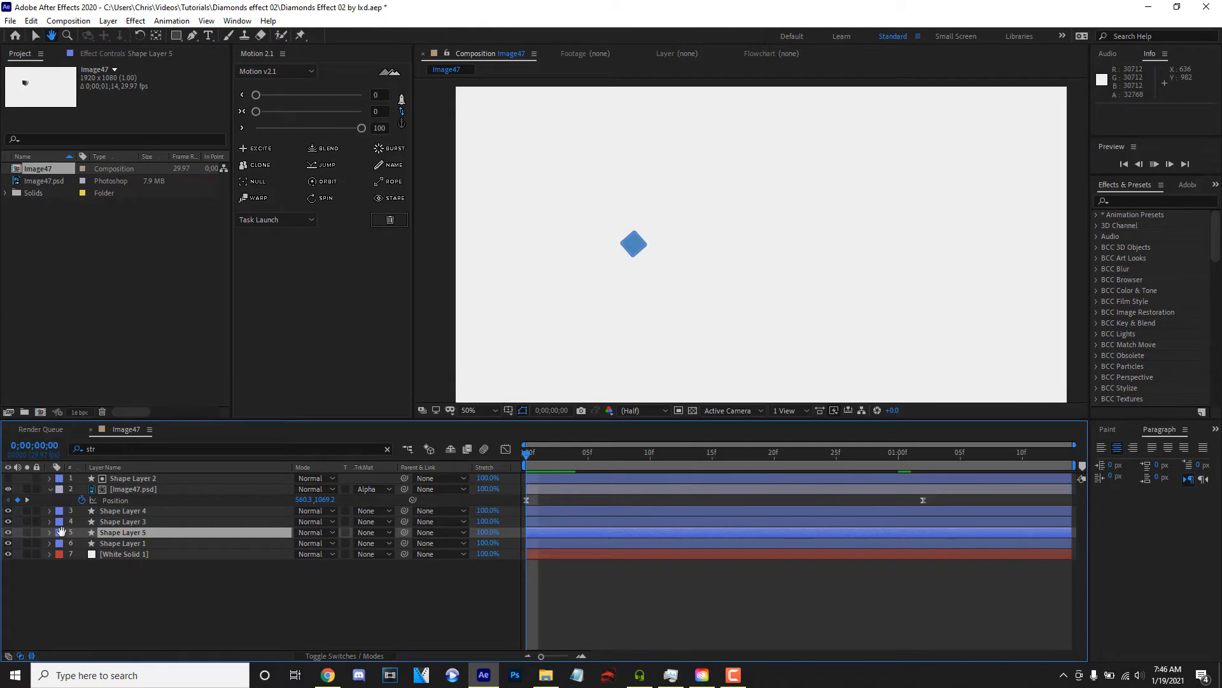
pyautogui.press('space')
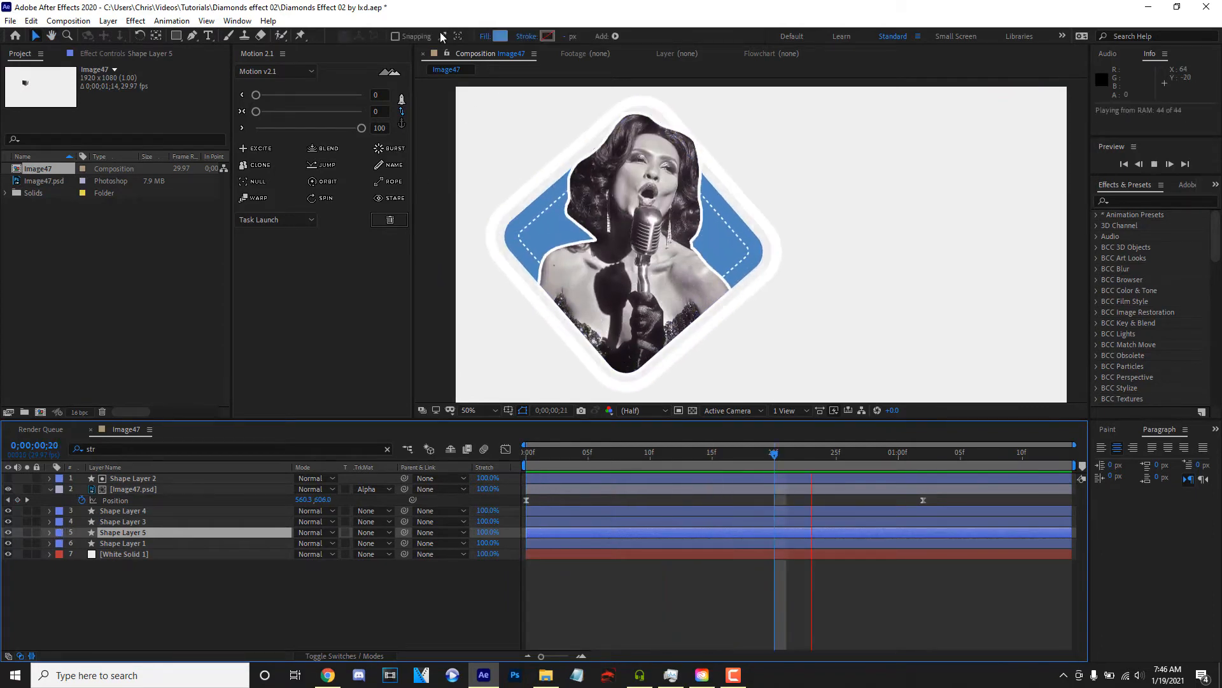
pyautogui.click(495, 38)
pyautogui.moveTo(382, 343); pyautogui.dragTo(278, 375)
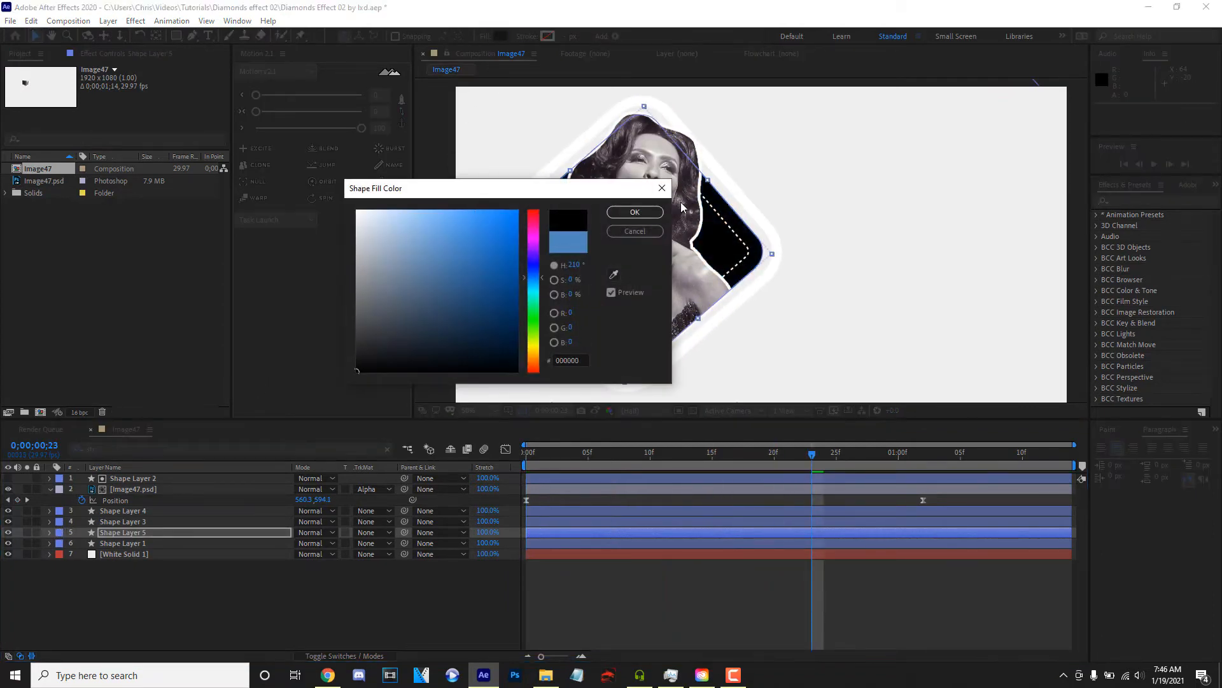
pyautogui.click(635, 212)
# - Add Offset Paths to Shape Layer 5's rectangle and try an amount of -145 at the first frame
pyautogui.click(49, 533)
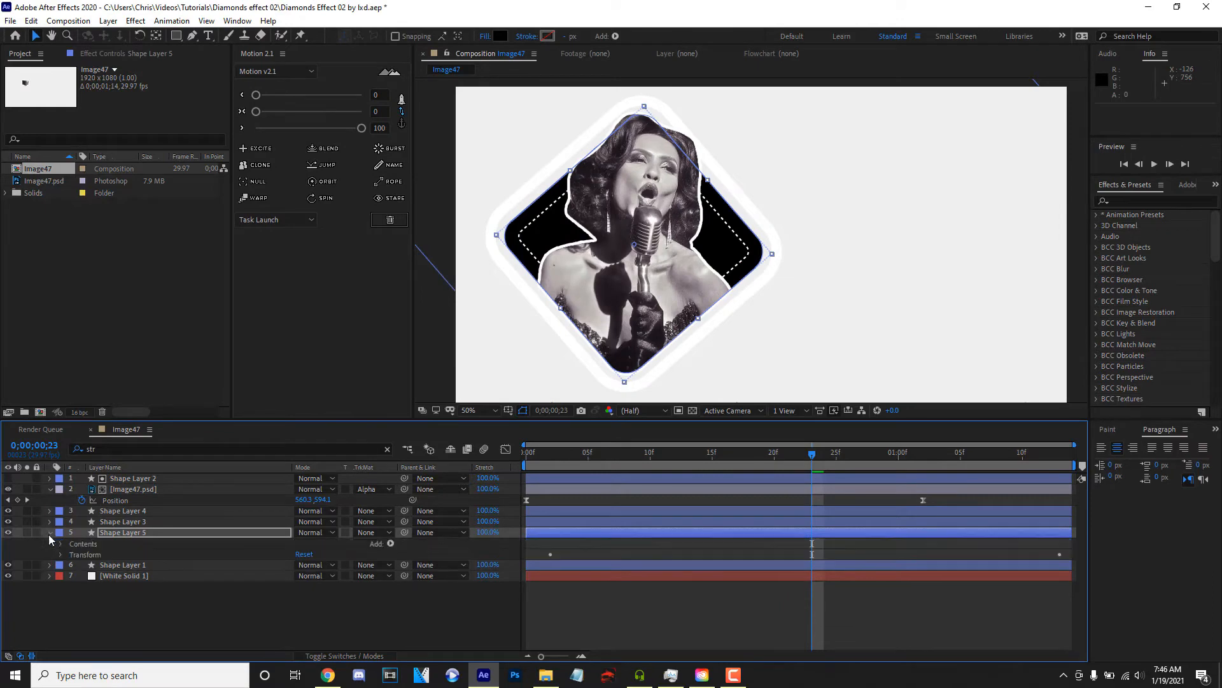
pyautogui.click(390, 543)
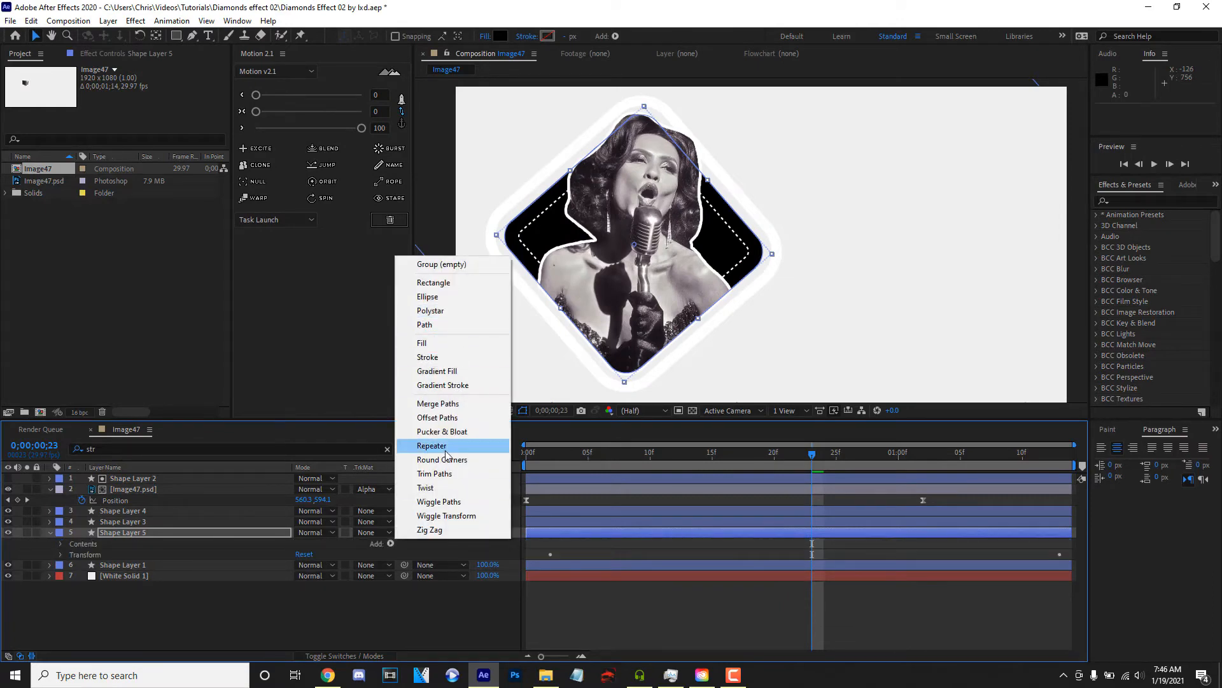
pyautogui.click(438, 417)
pyautogui.moveTo(604, 456); pyautogui.dragTo(349, 479)
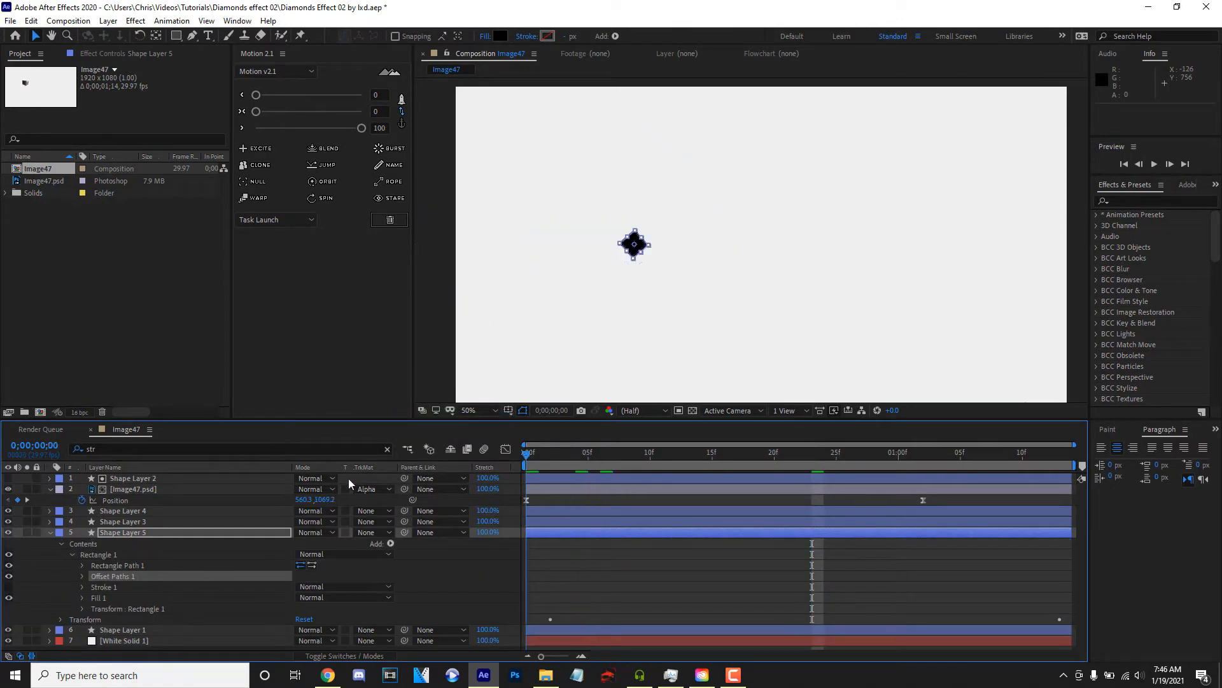
pyautogui.click(82, 576)
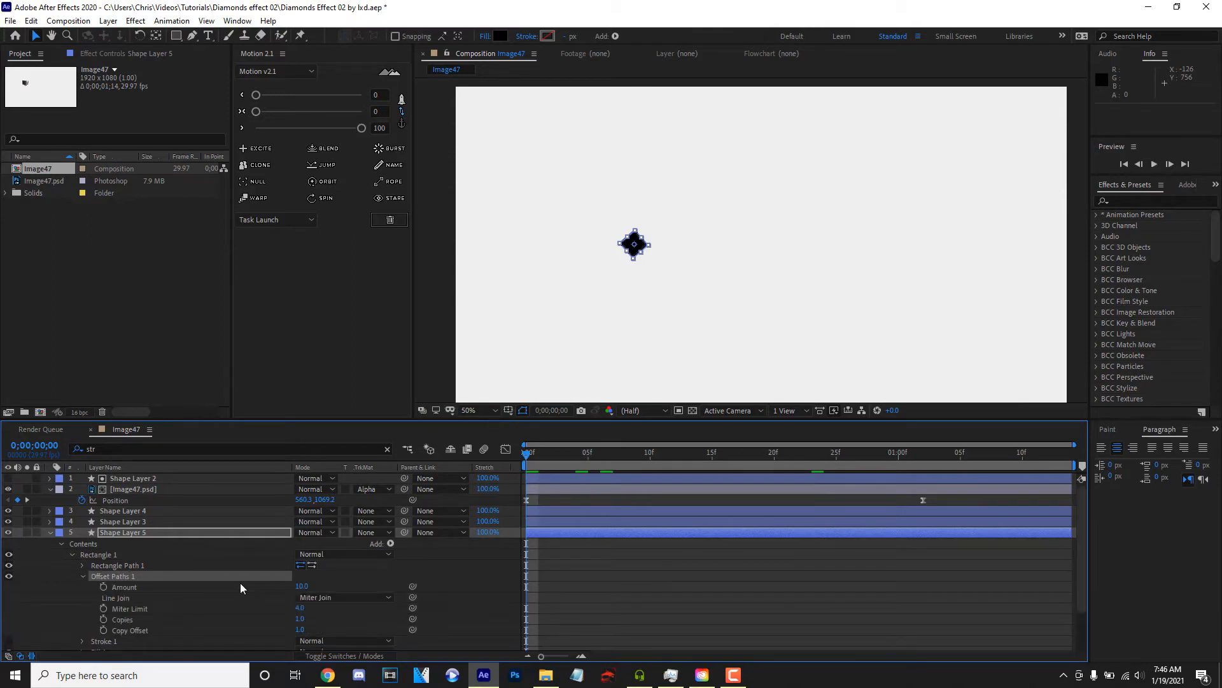
pyautogui.moveTo(302, 586); pyautogui.dragTo(217, 594)
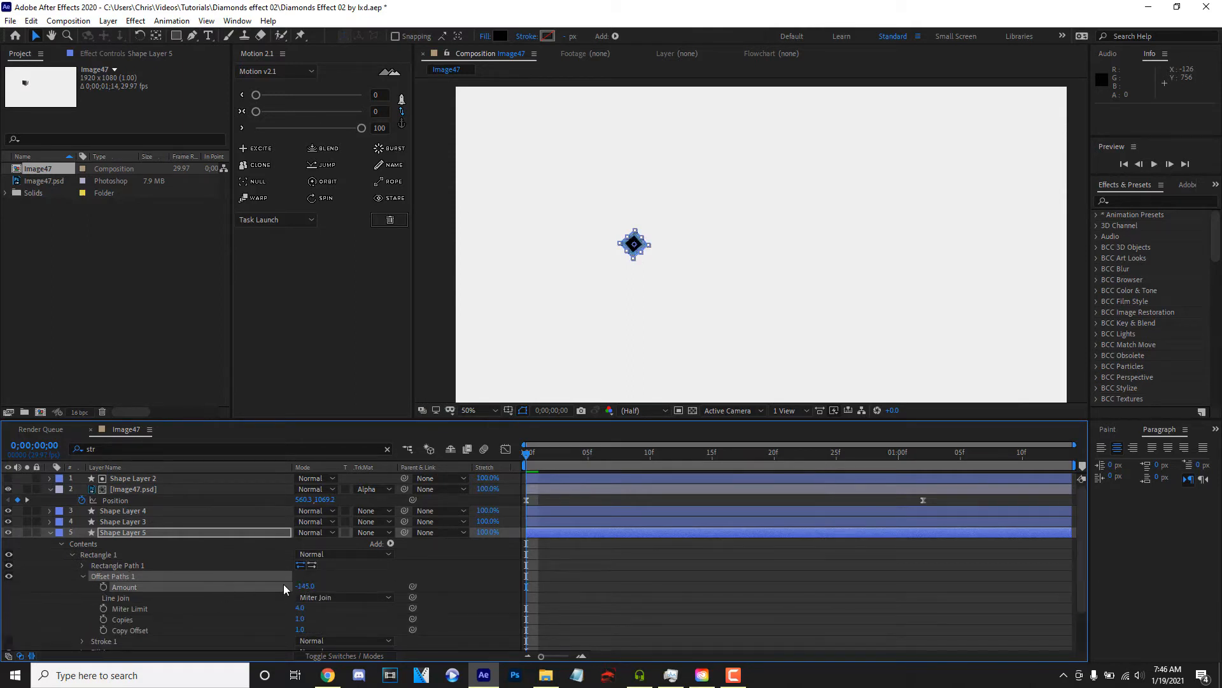
pyautogui.press('space')
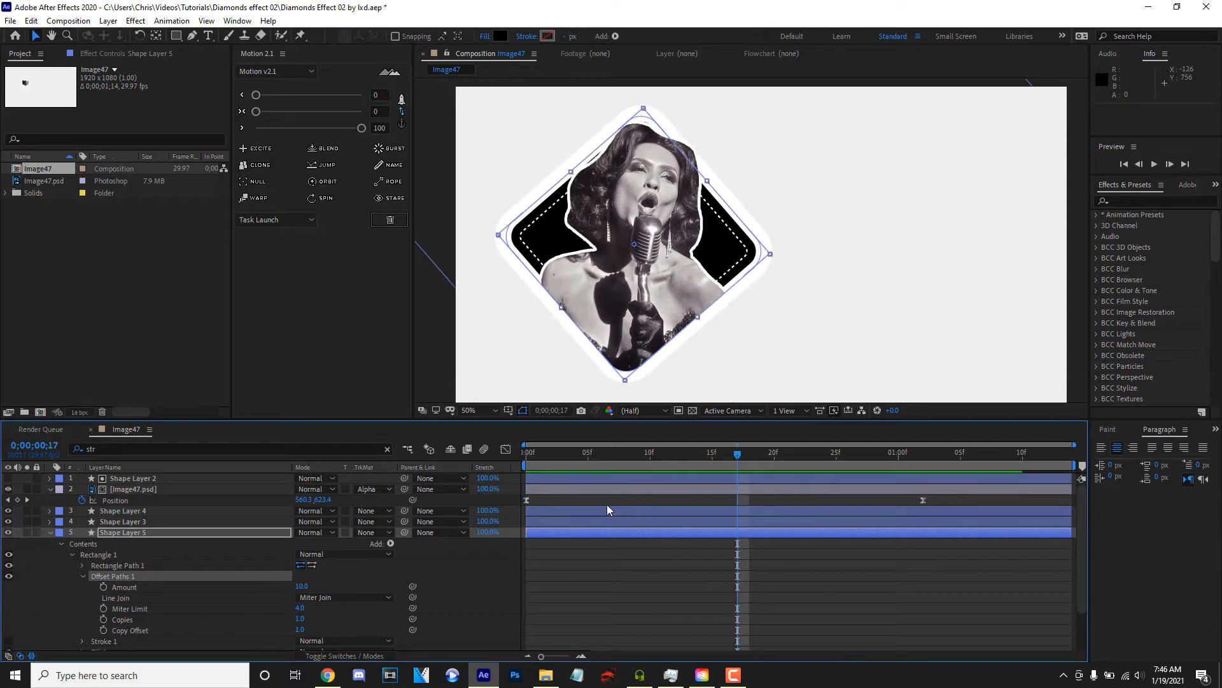
# - Keyframe Shape Layer 5's offset amount from 10 at frame 17 to -264 at 0;00;01;06
pyautogui.click(103, 586)
pyautogui.click(973, 454)
pyautogui.moveTo(302, 585); pyautogui.dragTo(193, 603)
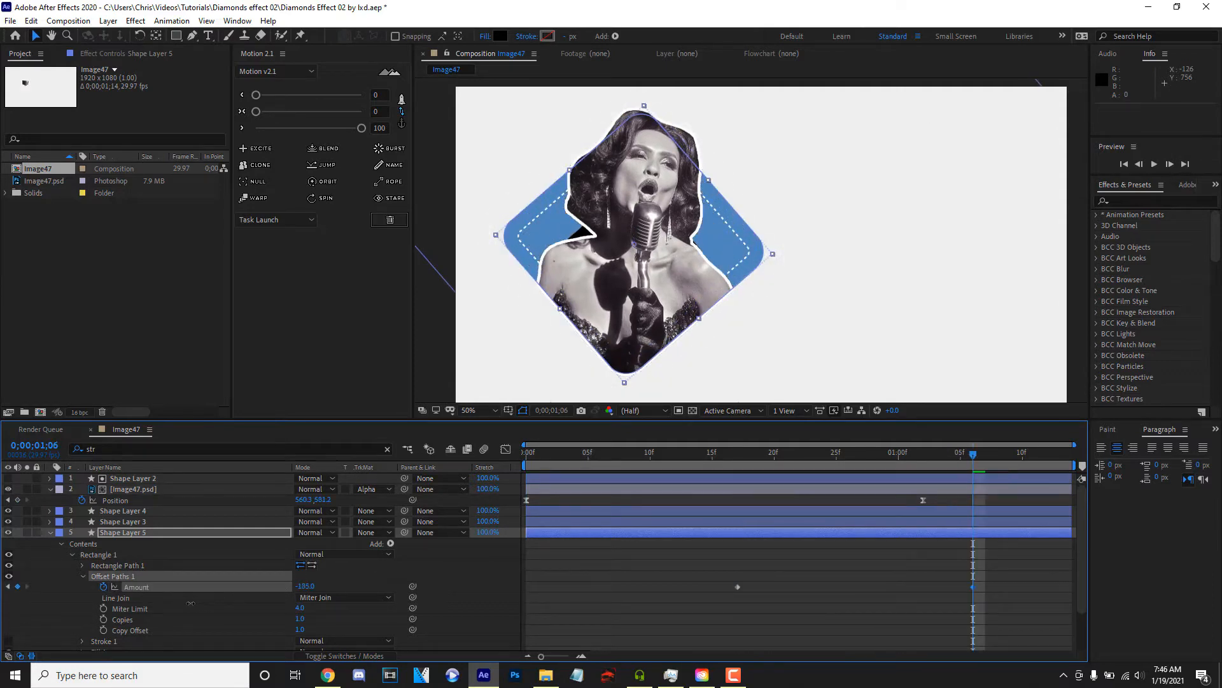
# - Trim Shape Layer 5 to start at frame 17, ease its first offset keyframe with Motion at 100, and preview
pyautogui.moveTo(529, 532); pyautogui.dragTo(745, 557)
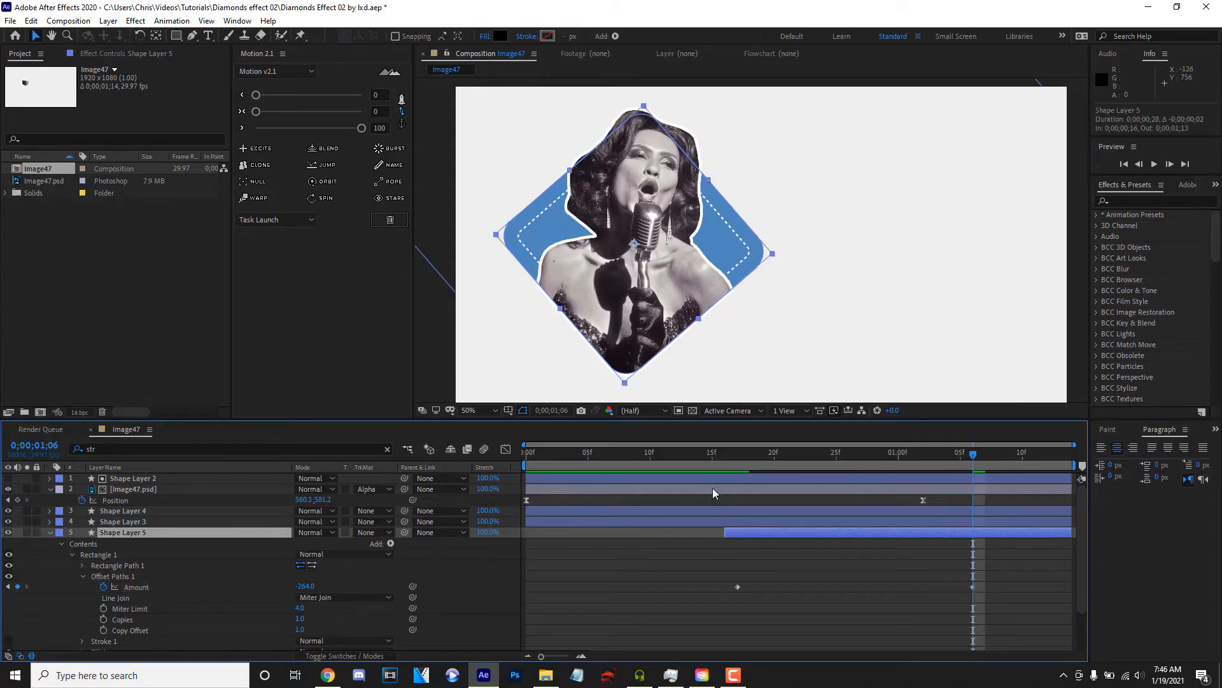
pyautogui.moveTo(995, 576); pyautogui.dragTo(694, 618)
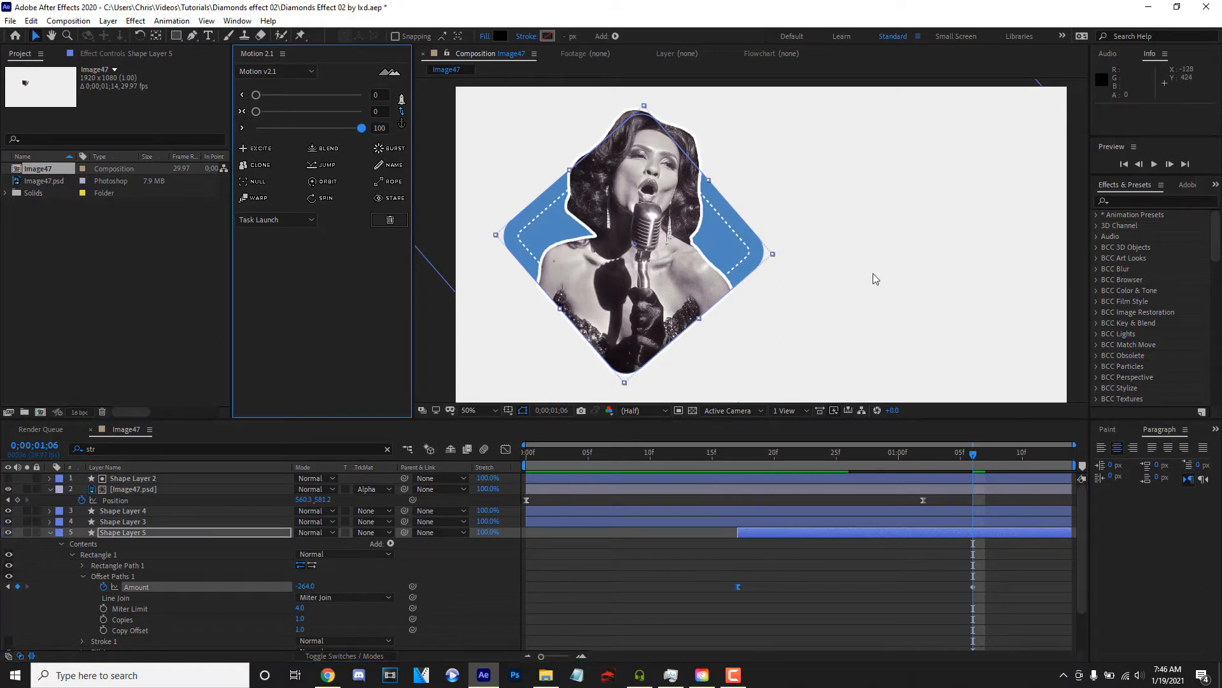
pyautogui.press('space')
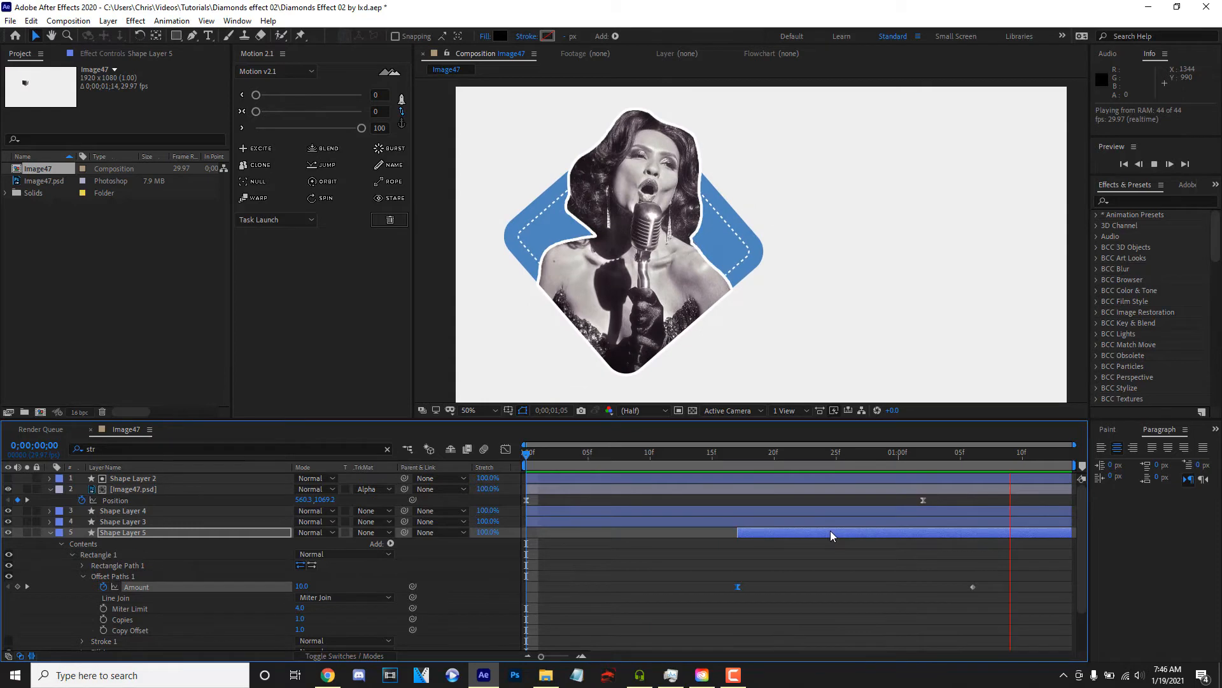
# - Collapse the open layers, duplicate Shape Layer 1 and place the copy beneath the original
pyautogui.click(44, 537)
pyautogui.click(51, 532)
pyautogui.click(50, 489)
pyautogui.click(154, 532)
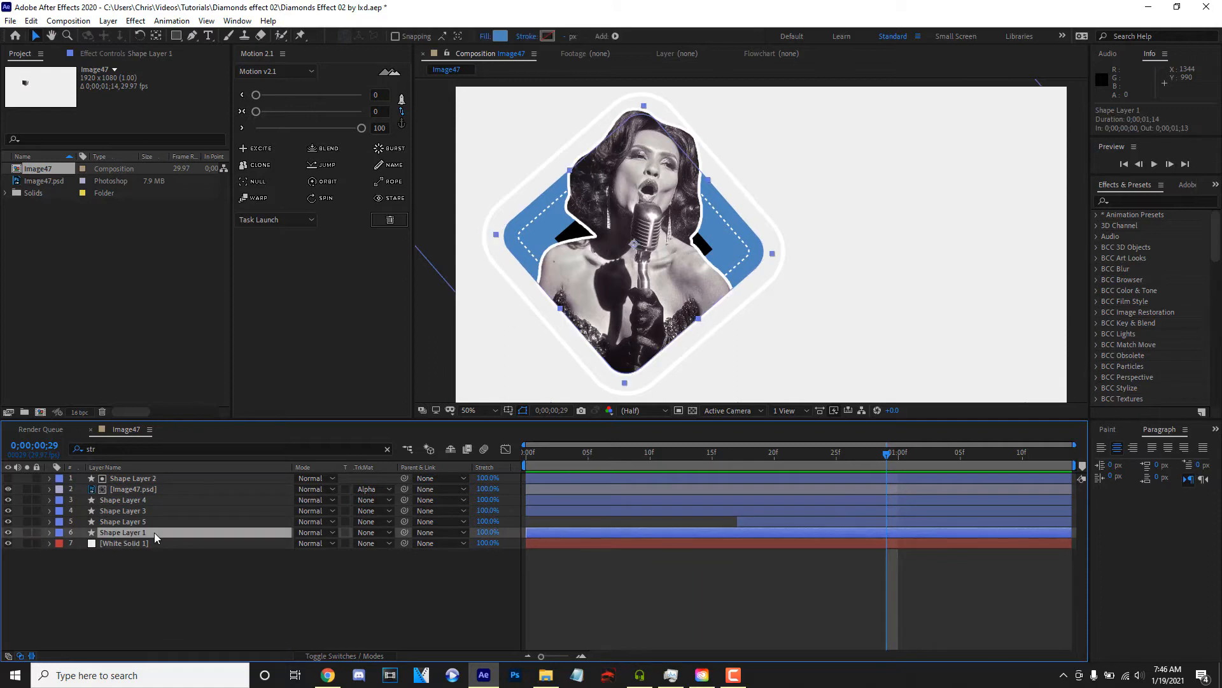
pyautogui.hotkey('ctrl', 'd')
pyautogui.moveTo(154, 532); pyautogui.dragTo(151, 548)
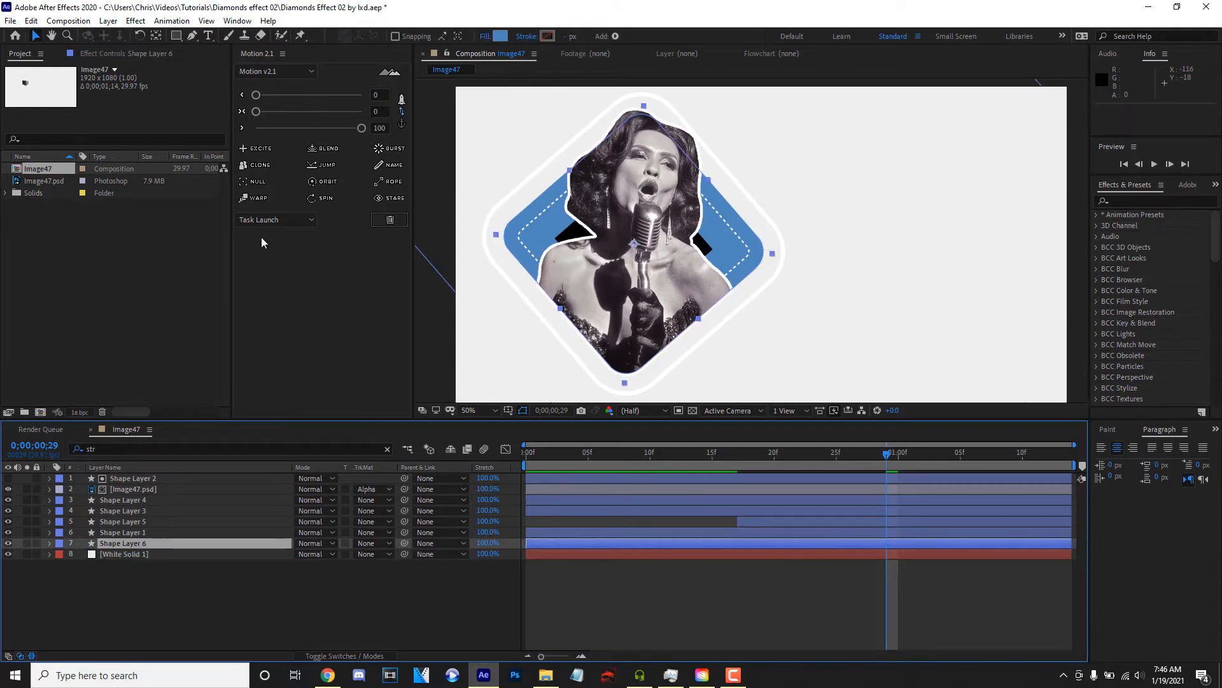
# - Set Shape Layer 6's stroke colour to the dark grey 1F1F1F by sampling it from the screen
pyautogui.click(545, 36)
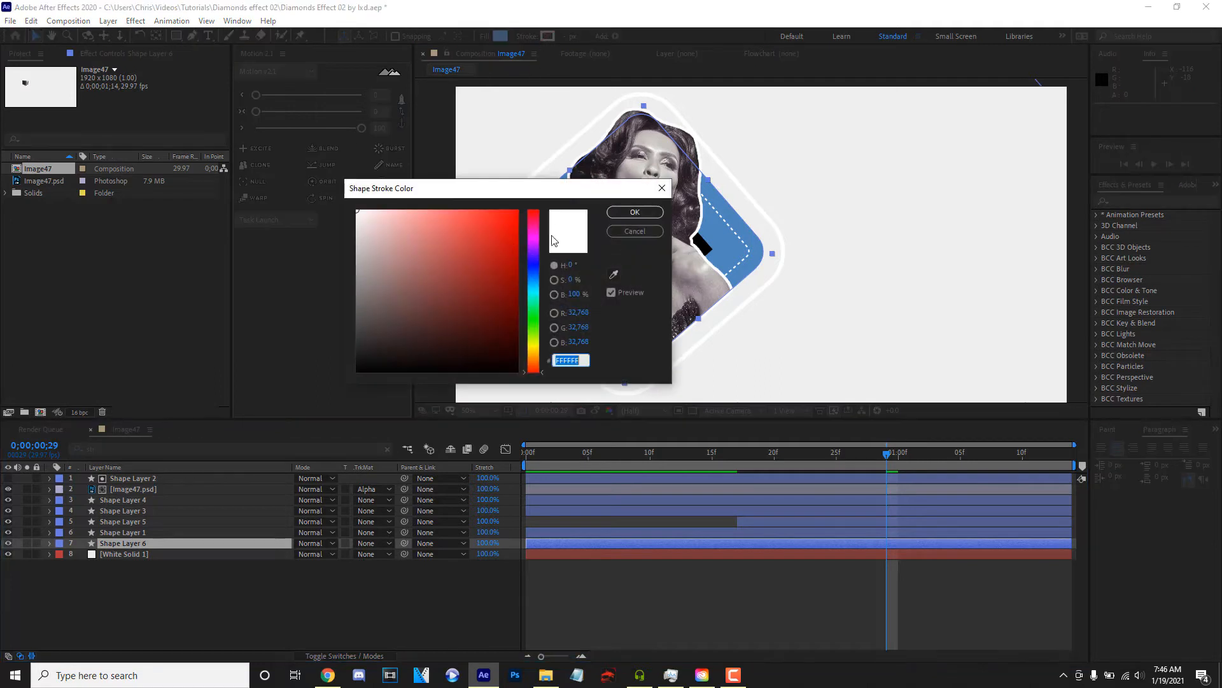
pyautogui.click(614, 275)
pyautogui.click(241, 343)
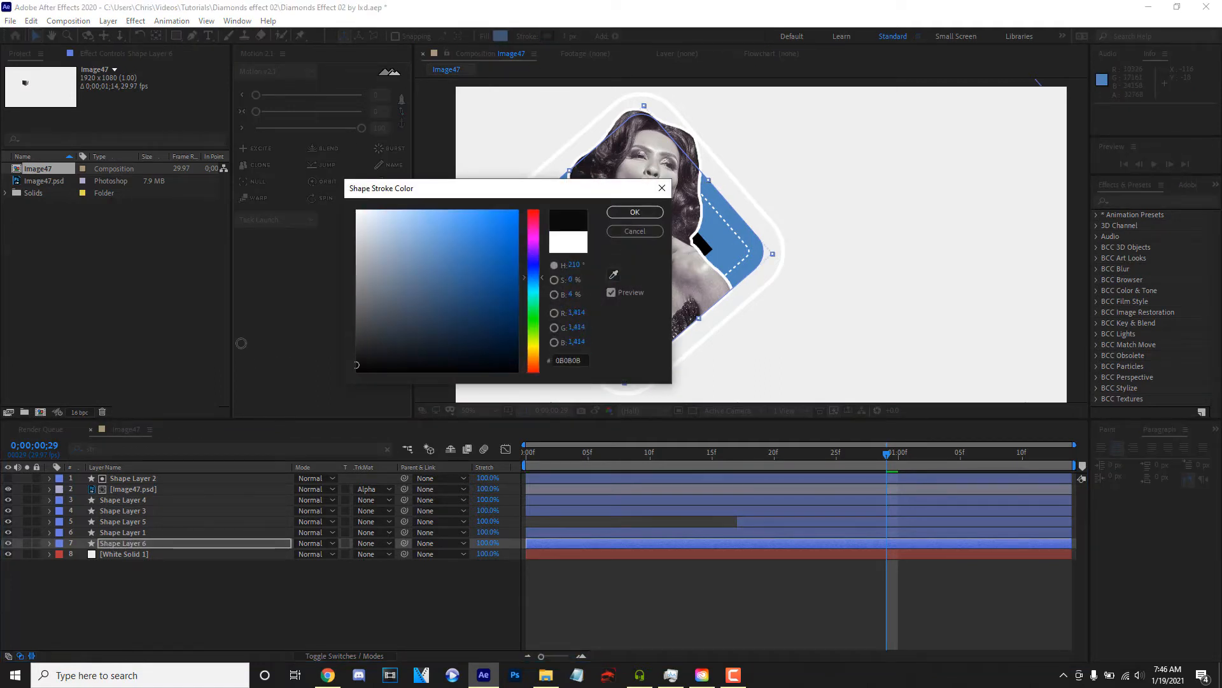
pyautogui.click(620, 210)
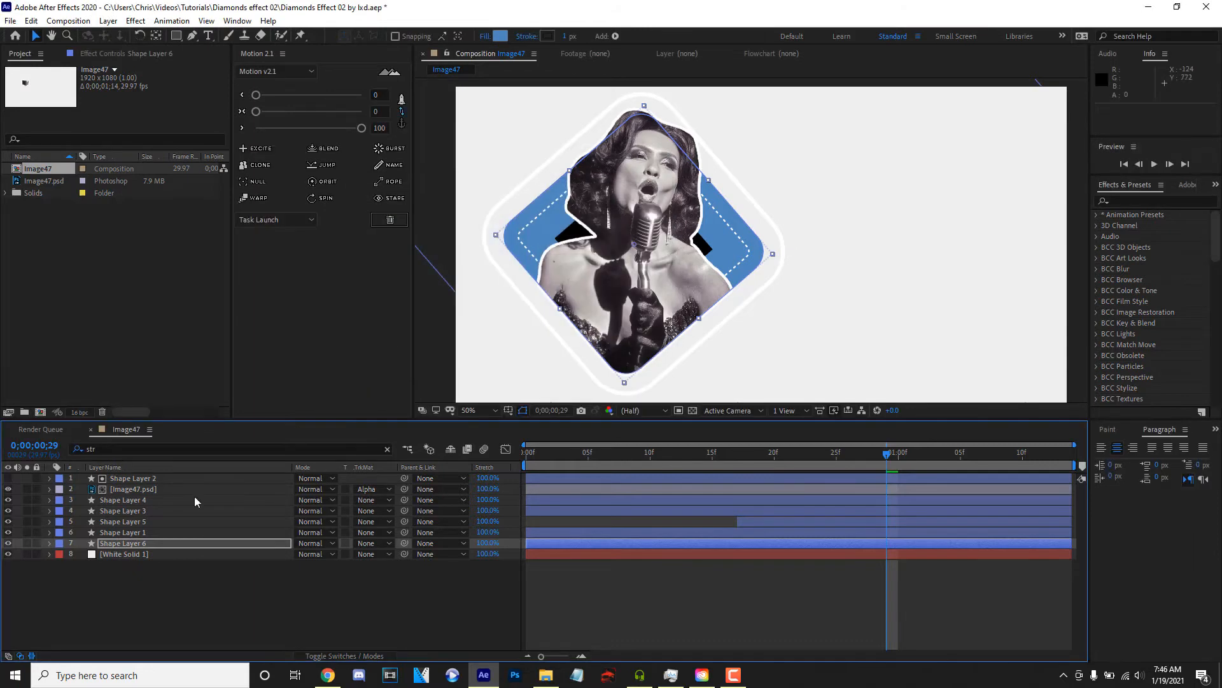
# - Add Offset Paths to Shape Layer 6 and set its amount to 31
pyautogui.click(49, 543)
pyautogui.click(391, 554)
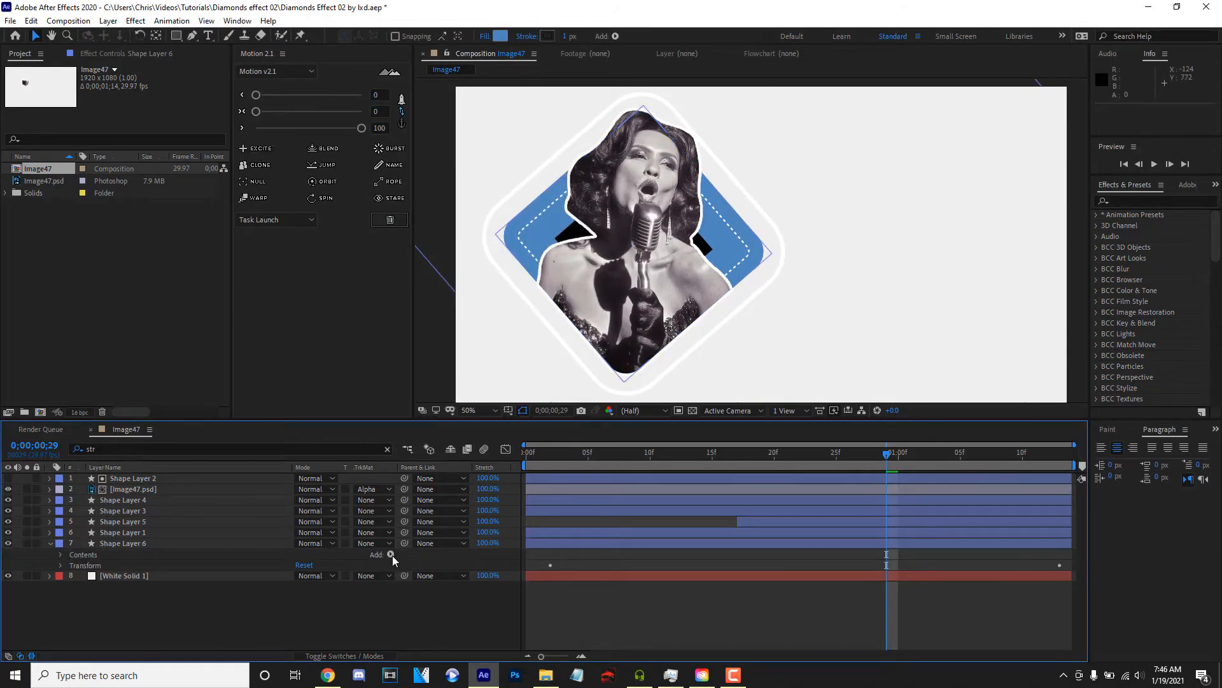
pyautogui.click(462, 428)
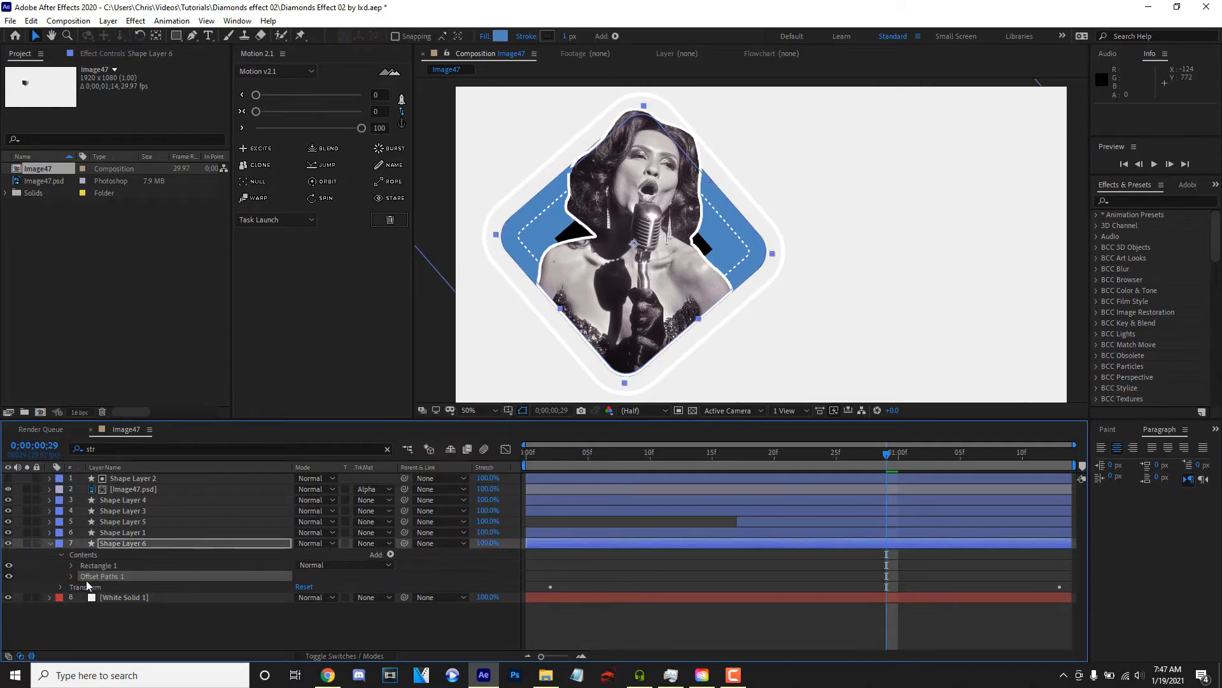
pyautogui.click(72, 575)
pyautogui.moveTo(302, 586)
pyautogui.mouseDown()
pyautogui.moveTo(336, 586)
pyautogui.moveTo(321, 586)
pyautogui.mouseUp()
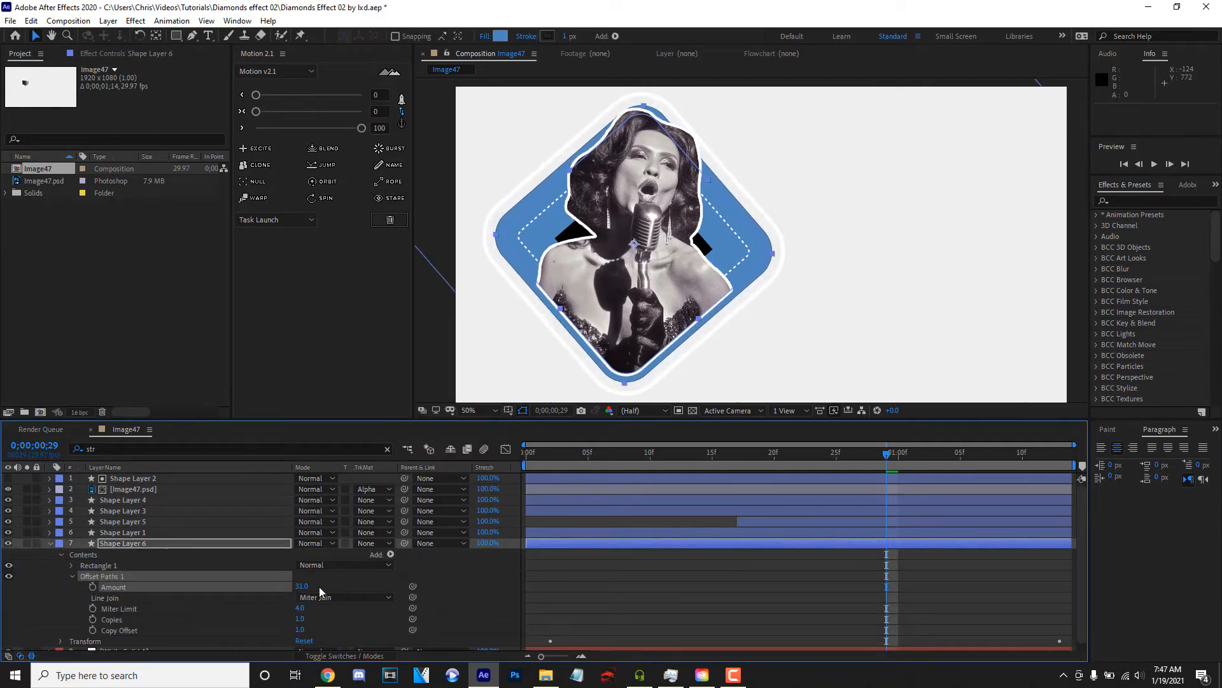
# - Remove Shape Layer 6's fill and set its stroke width to 68 px
pyautogui.click(489, 36)
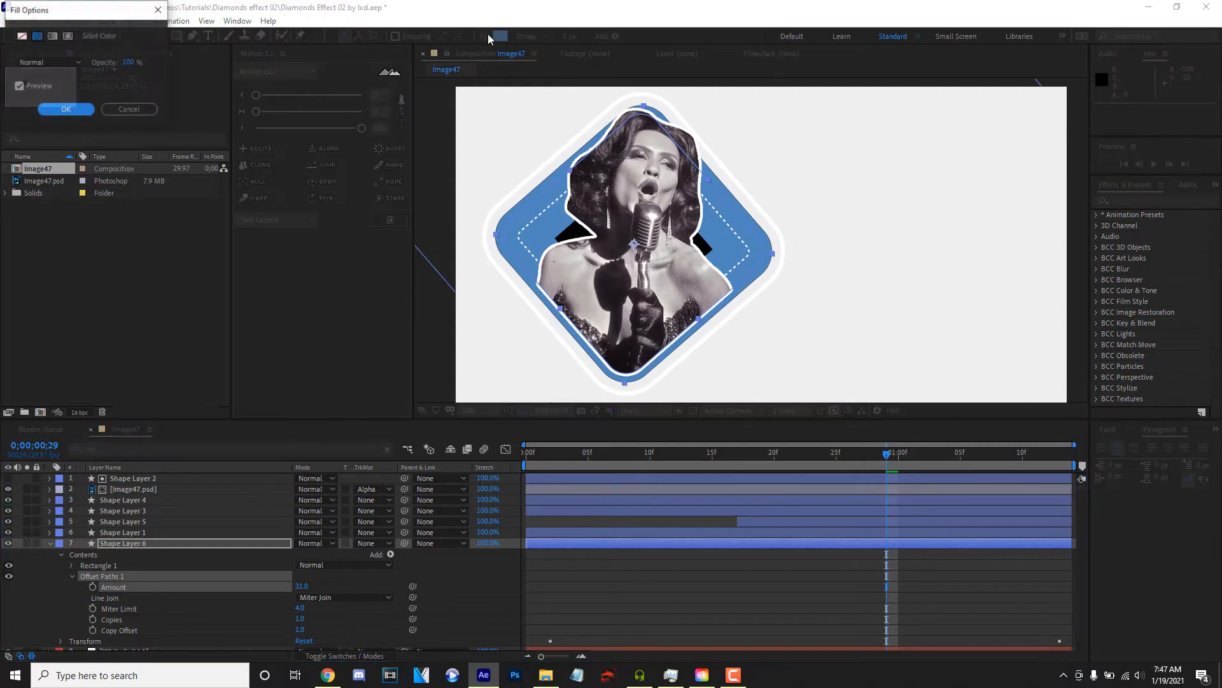
pyautogui.click(24, 38)
pyautogui.click(66, 110)
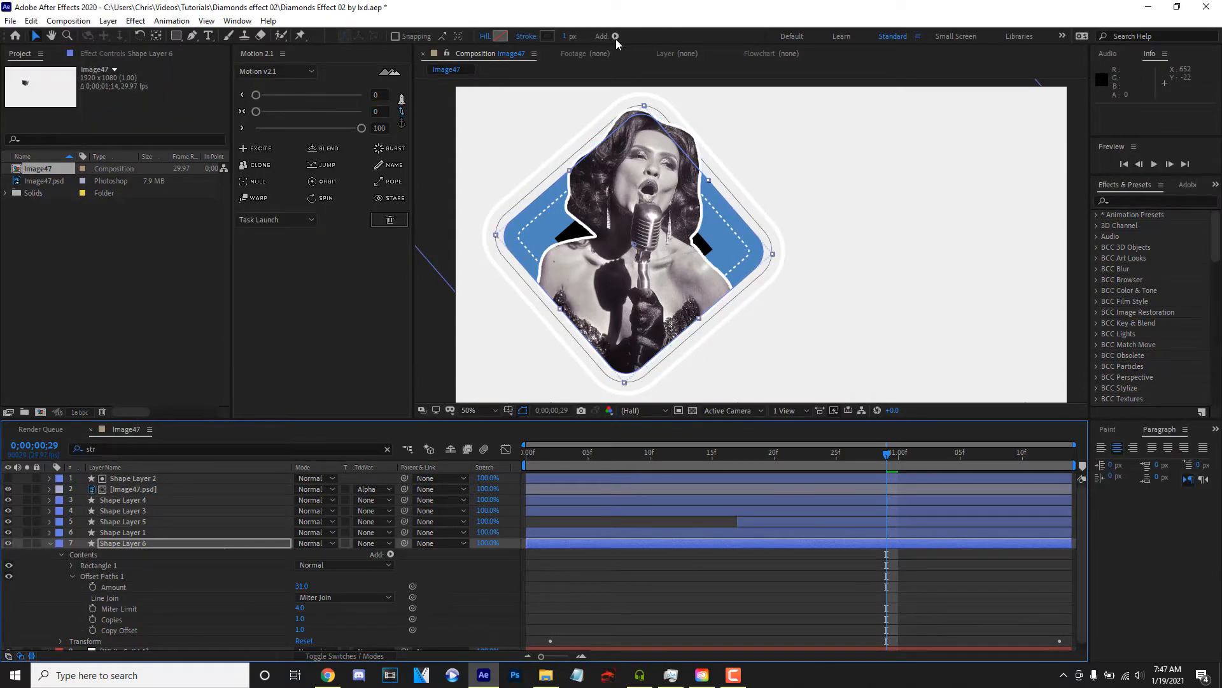
pyautogui.moveTo(567, 39)
pyautogui.mouseDown()
pyautogui.moveTo(627, 40)
pyautogui.moveTo(598, 45)
pyautogui.moveTo(622, 51)
pyautogui.mouseUp()
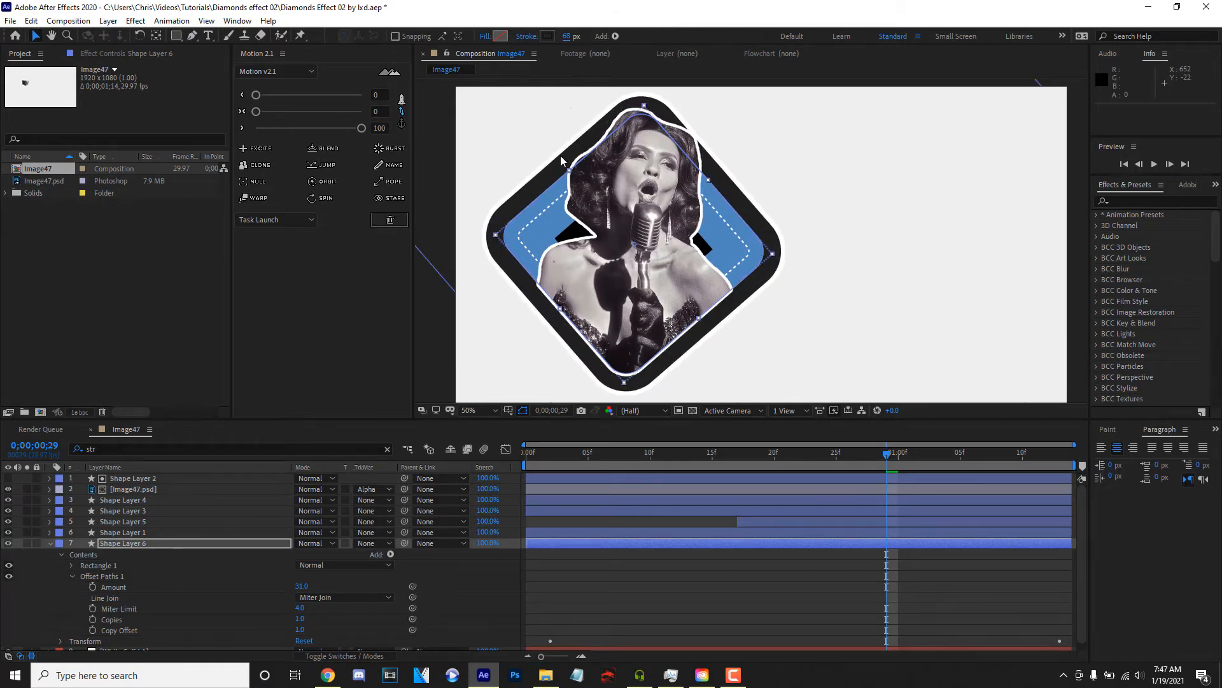
# - Add Trim Paths to Shape Layer 6's rectangle and set its End to 45%
pyautogui.click(51, 543)
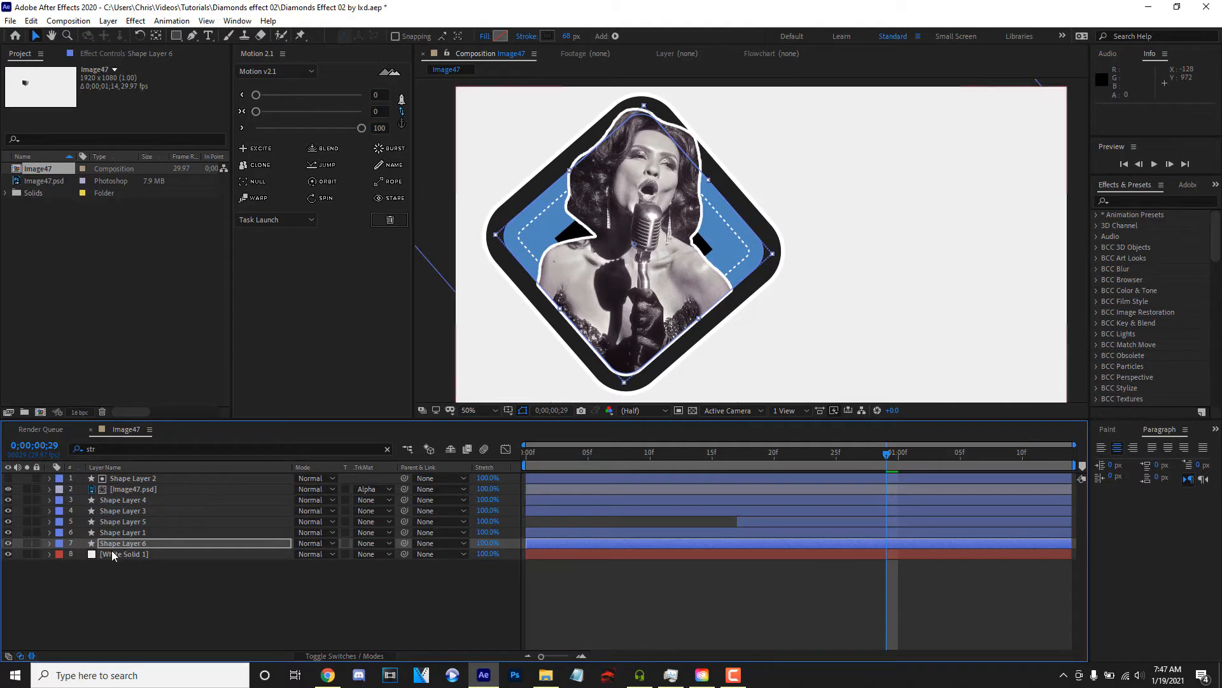
pyautogui.click(49, 544)
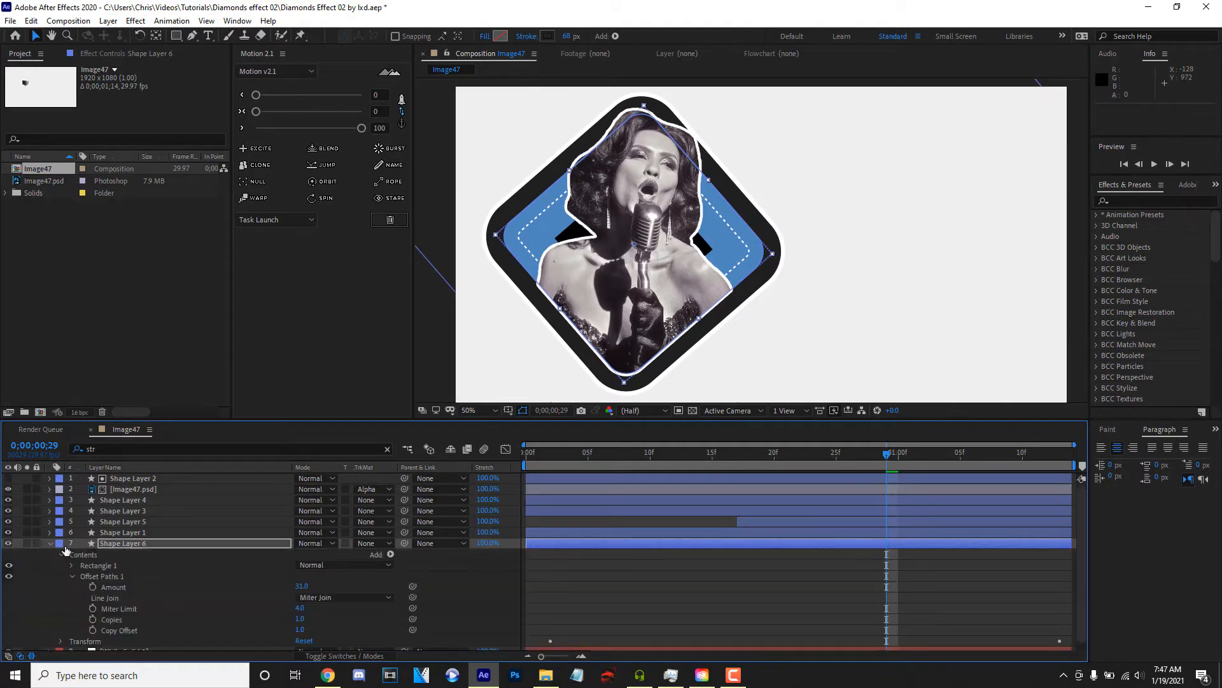
pyautogui.click(391, 555)
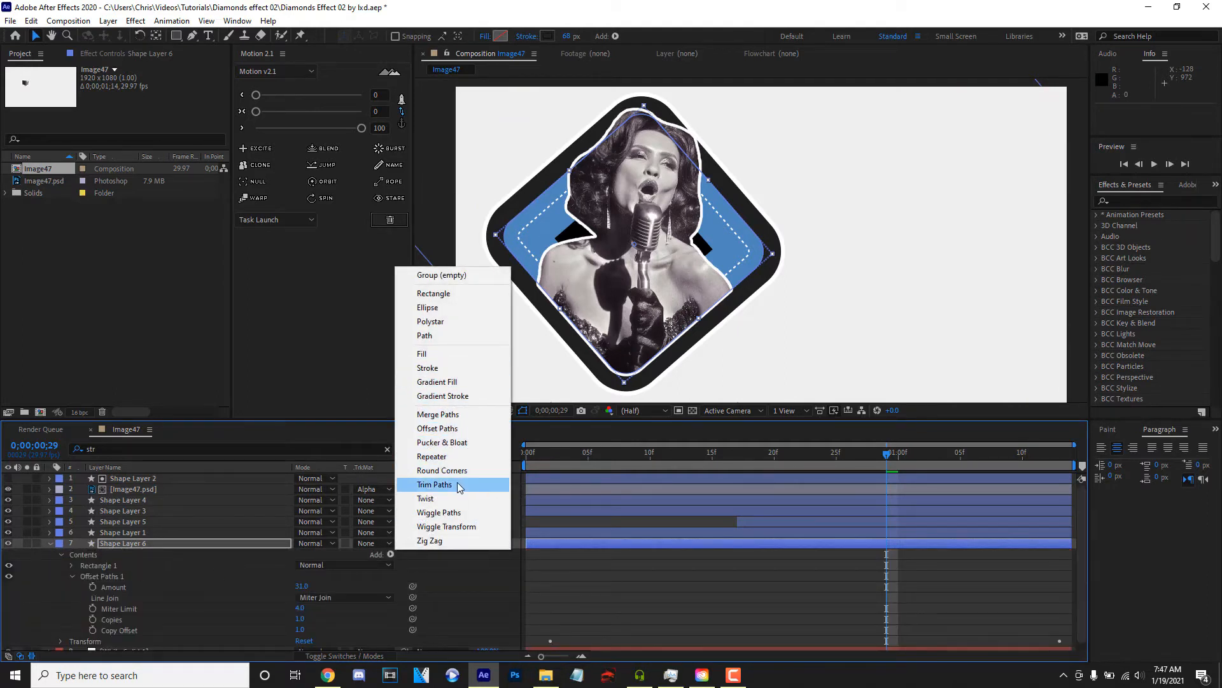
pyautogui.click(434, 485)
pyautogui.scroll(-1, 78, 567)
pyautogui.click(81, 556)
pyautogui.moveTo(305, 575)
pyautogui.mouseDown()
pyautogui.moveTo(283, 577)
pyautogui.moveTo(344, 580)
pyautogui.mouseUp()
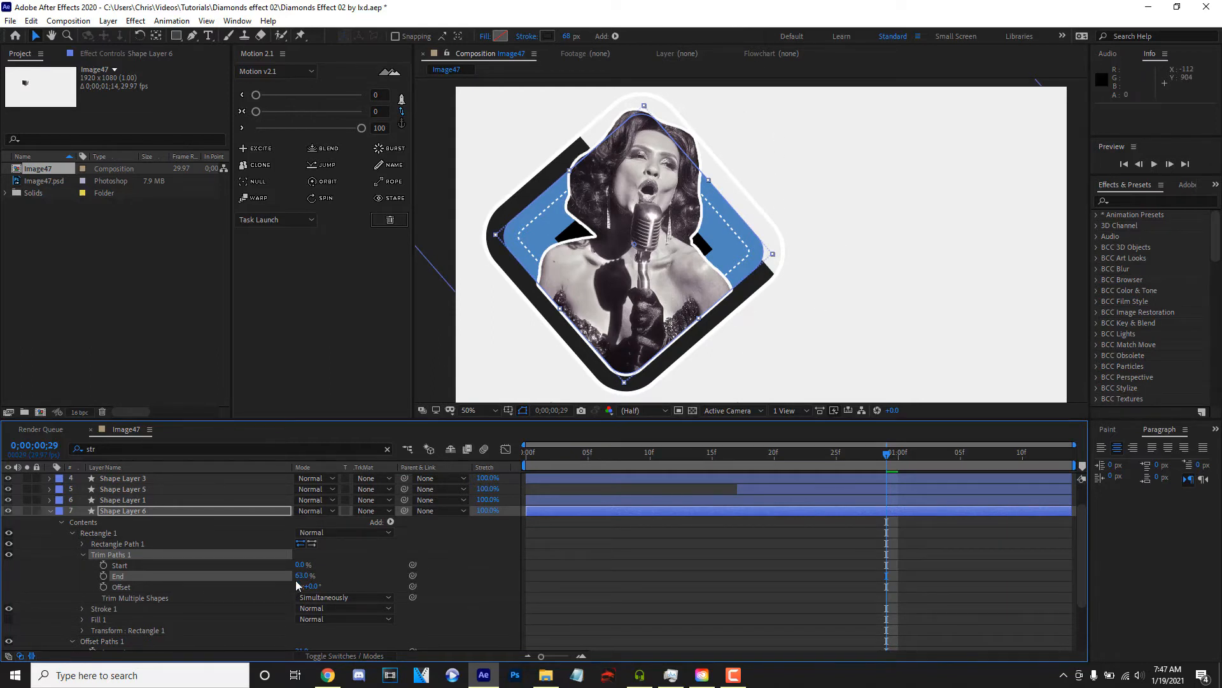
pyautogui.moveTo(305, 579); pyautogui.dragTo(297, 582)
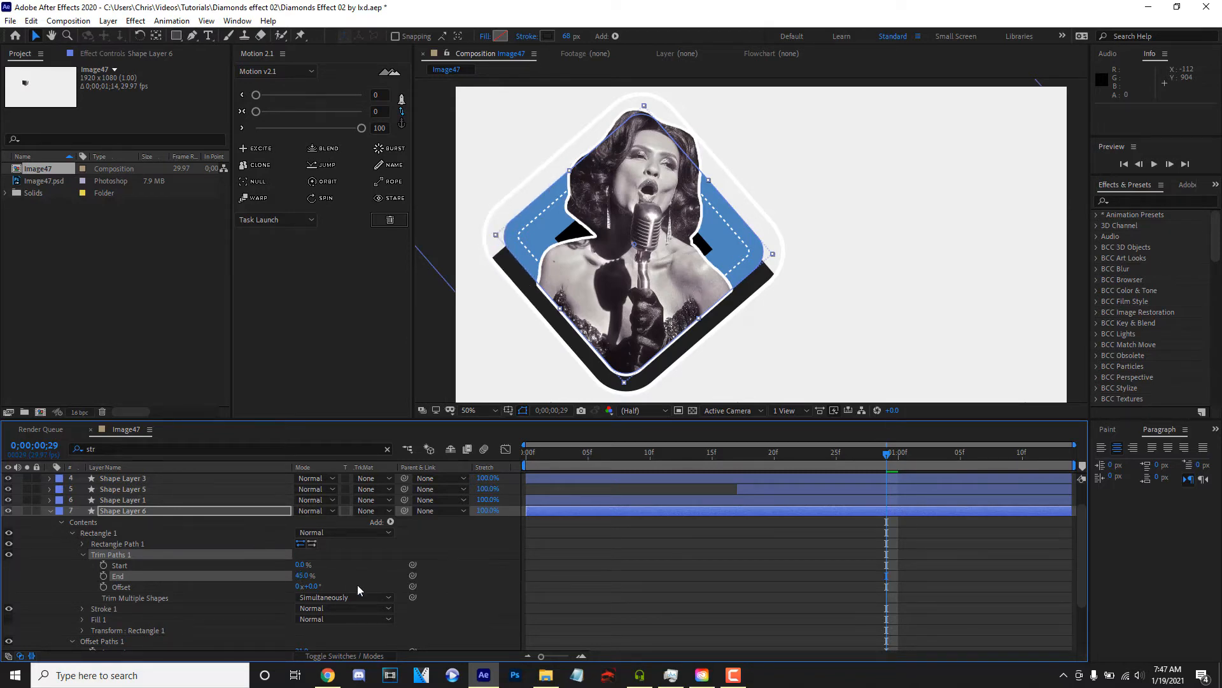
# - Give Shape Layer 6's stroke a Round Cap line cap and a Round Join line join
pyautogui.scroll(-1, 245, 559)
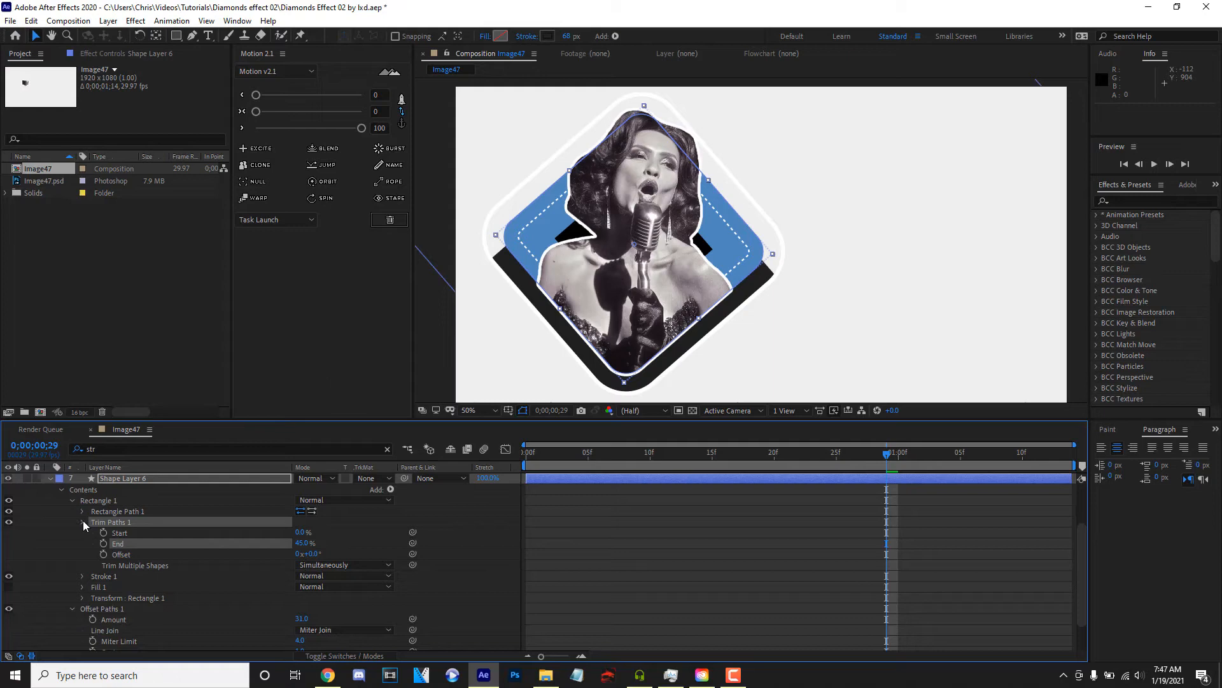
pyautogui.scroll(1, 84, 522)
pyautogui.click(104, 569)
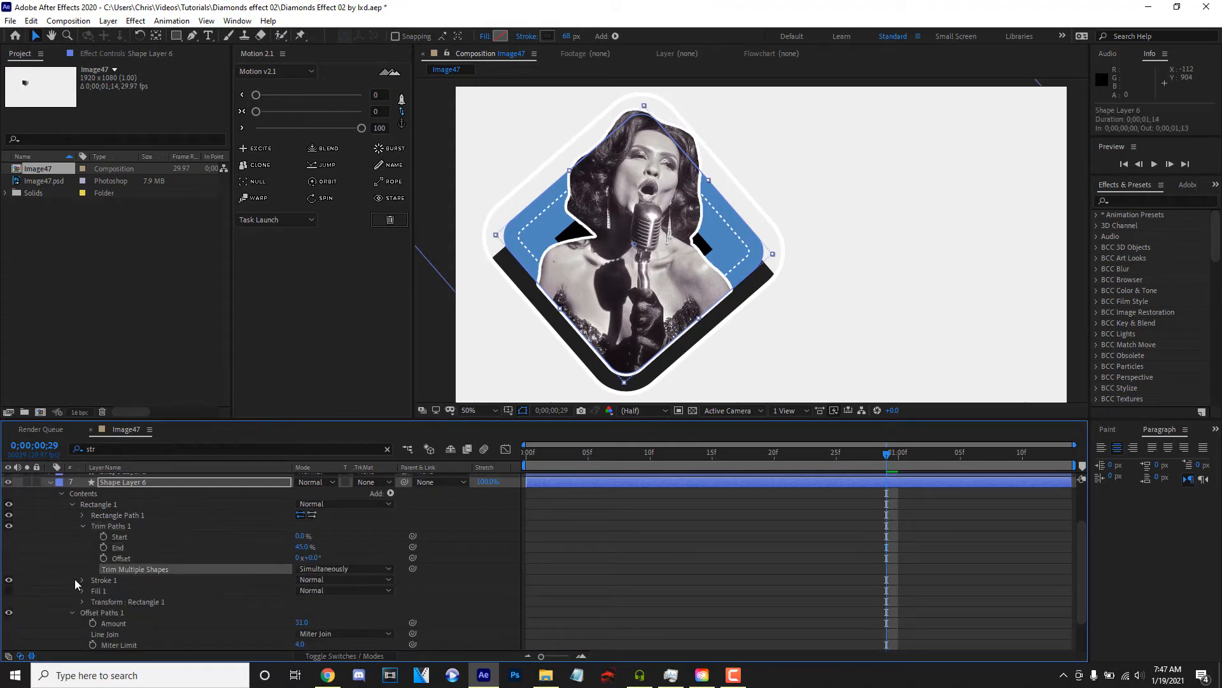
pyautogui.click(81, 580)
pyautogui.scroll(-1, 77, 581)
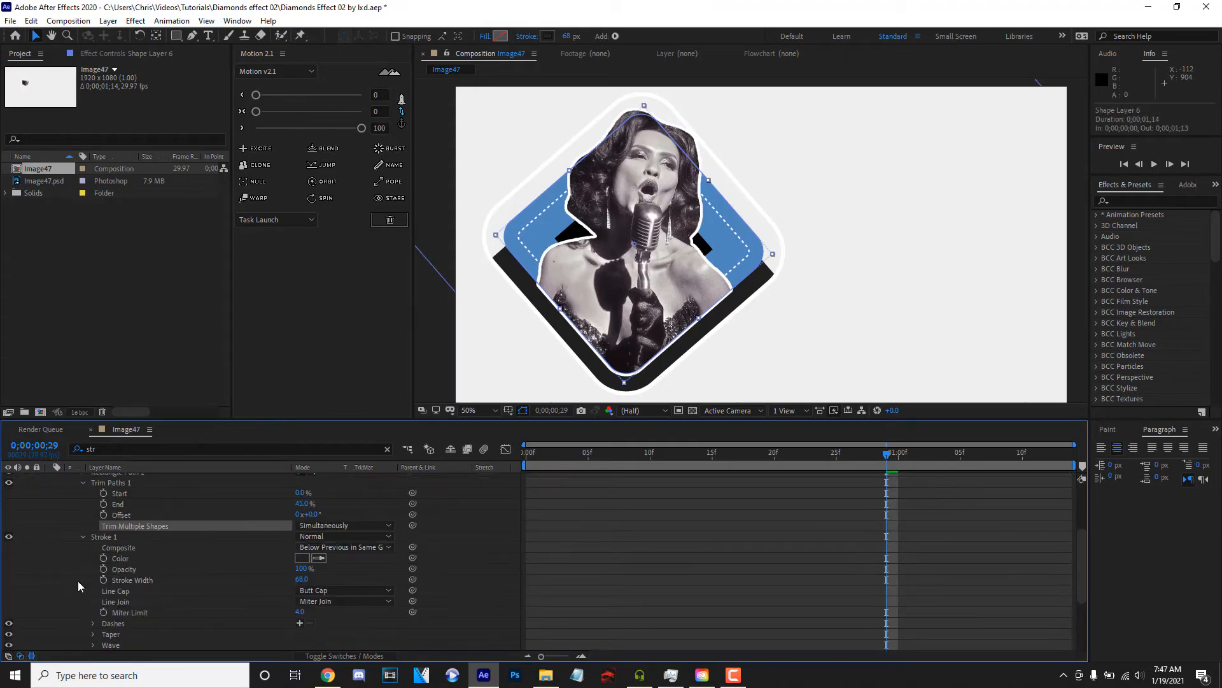
pyautogui.click(328, 592)
pyautogui.click(338, 616)
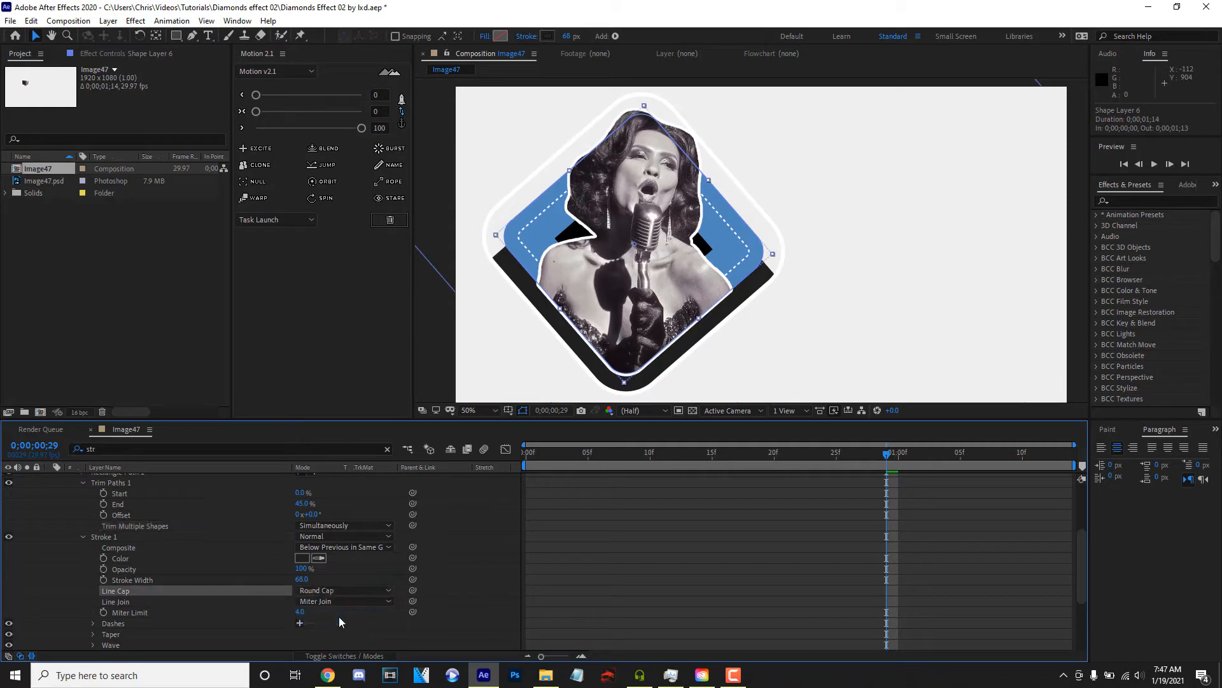
pyautogui.click(339, 602)
pyautogui.click(342, 631)
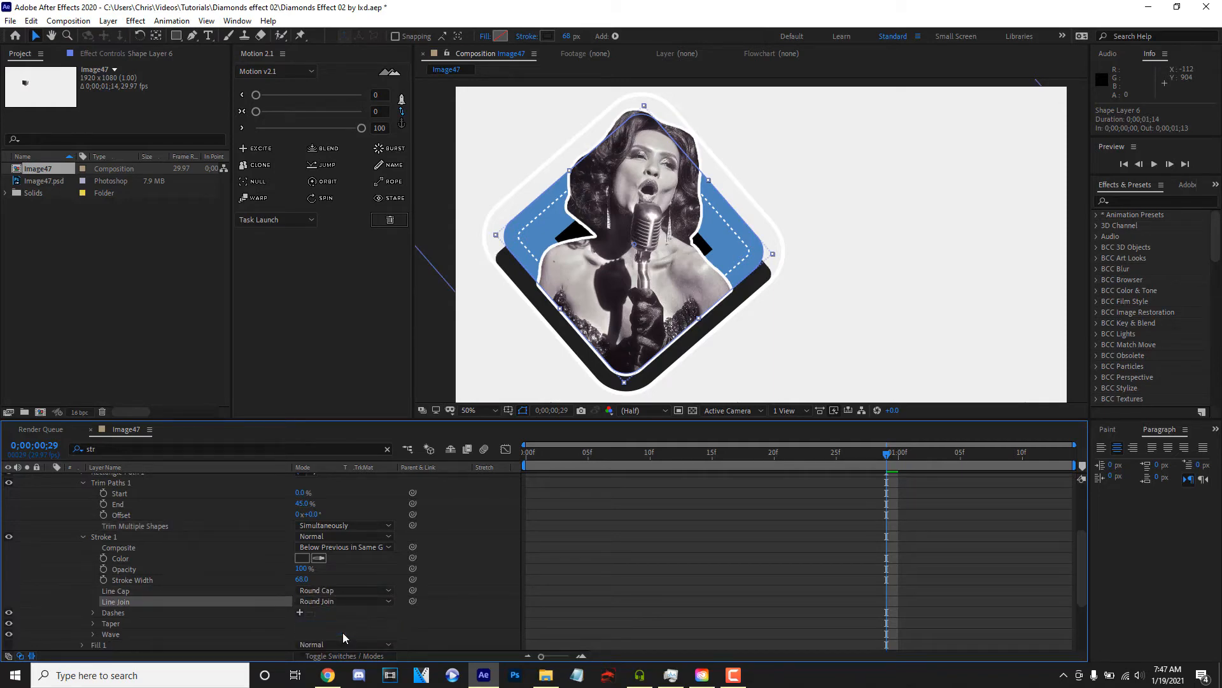
pyautogui.scroll(-2, 239, 602)
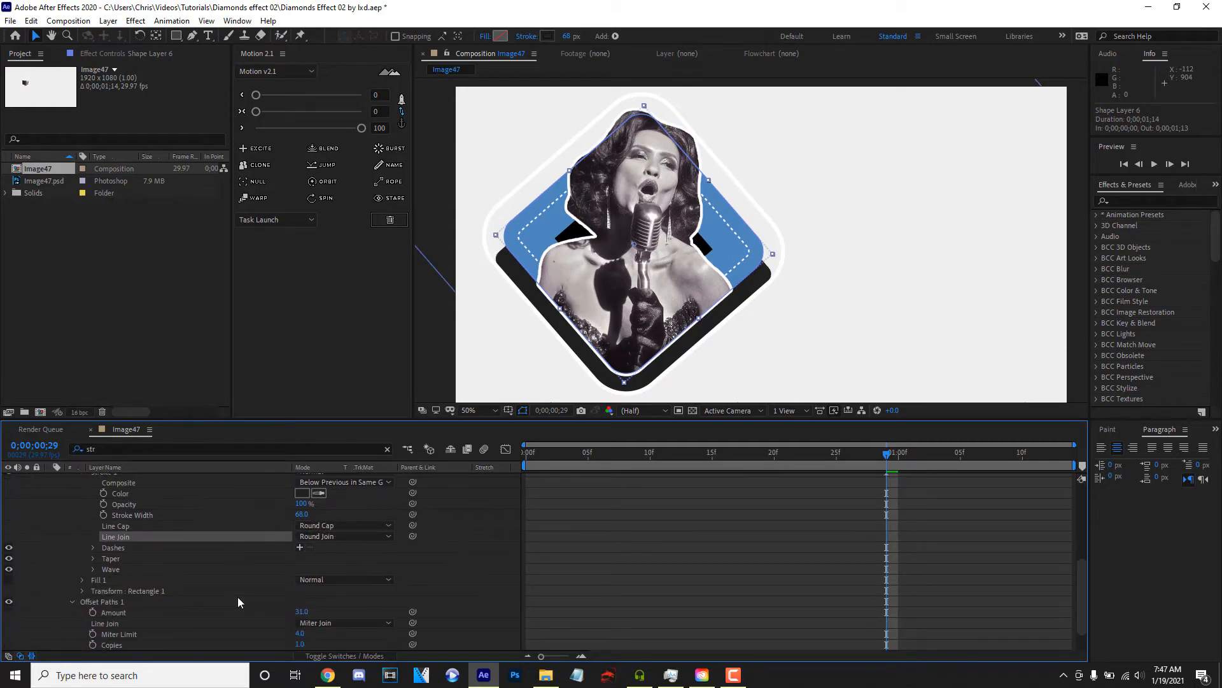
pyautogui.scroll(4, 238, 597)
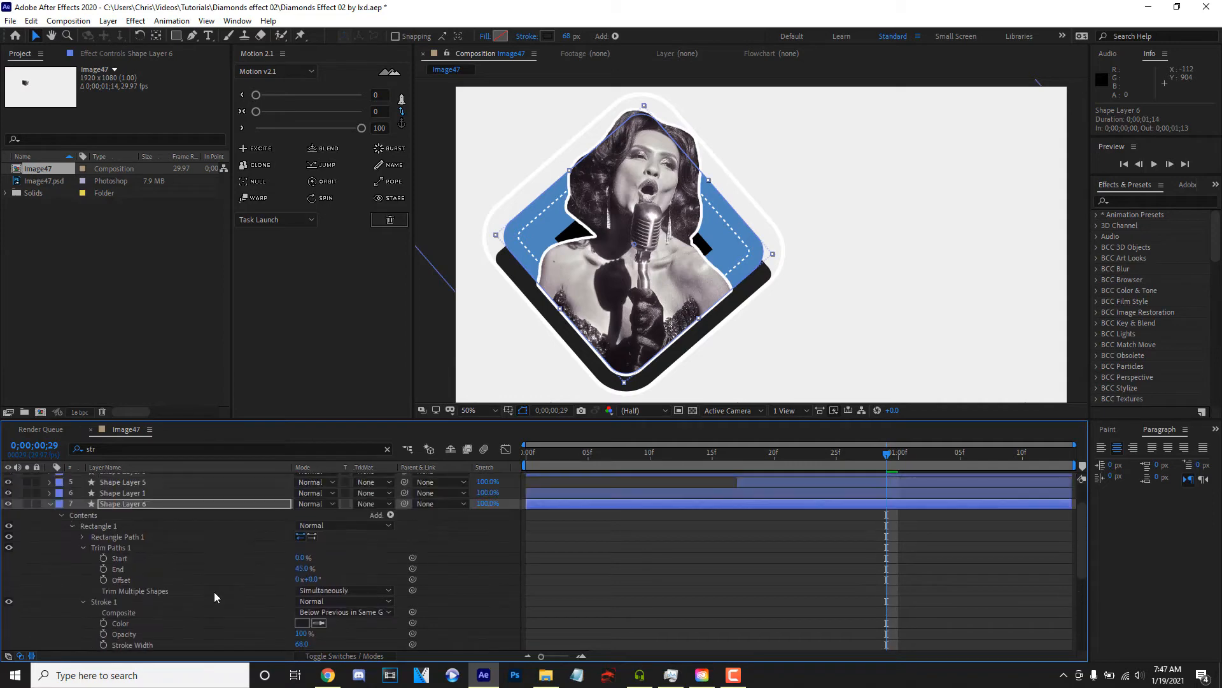
# - Keyframe the Trim Paths offset from 74° at the first frame to a larger rotation near the end, and preview
pyautogui.click(145, 591)
pyautogui.click(324, 590)
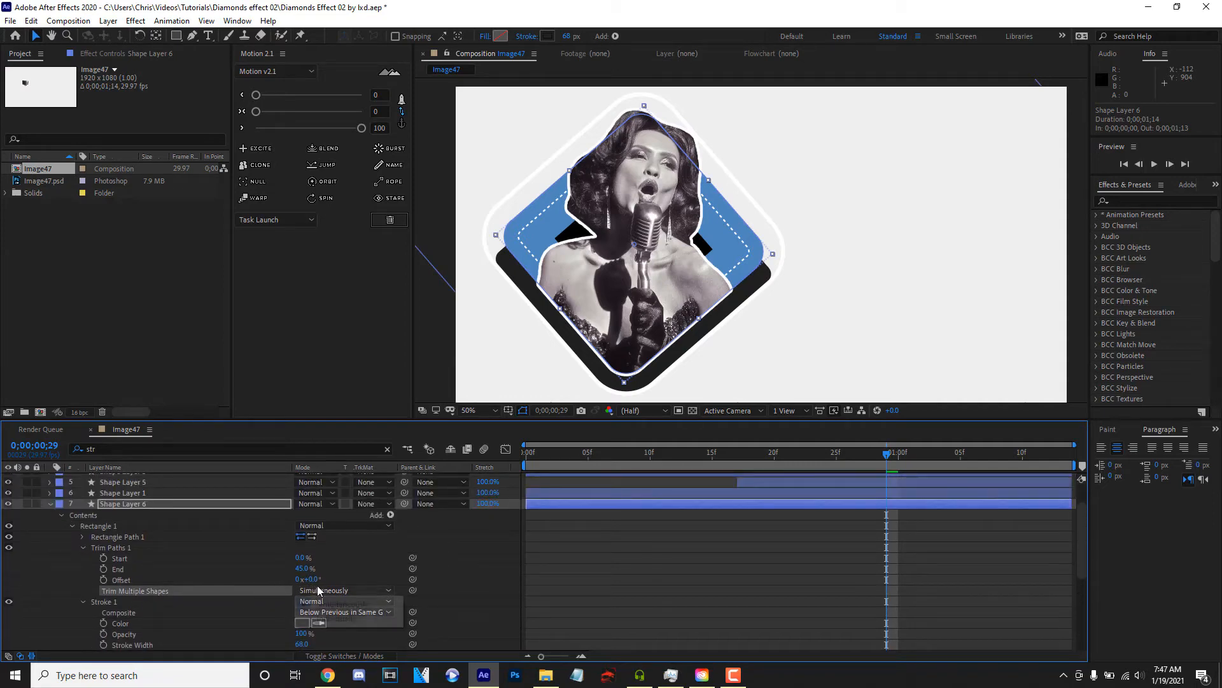
pyautogui.click(373, 598)
pyautogui.moveTo(315, 579)
pyautogui.mouseDown()
pyautogui.moveTo(365, 578)
pyautogui.moveTo(351, 576)
pyautogui.mouseUp()
pyautogui.moveTo(568, 456); pyautogui.dragTo(412, 475)
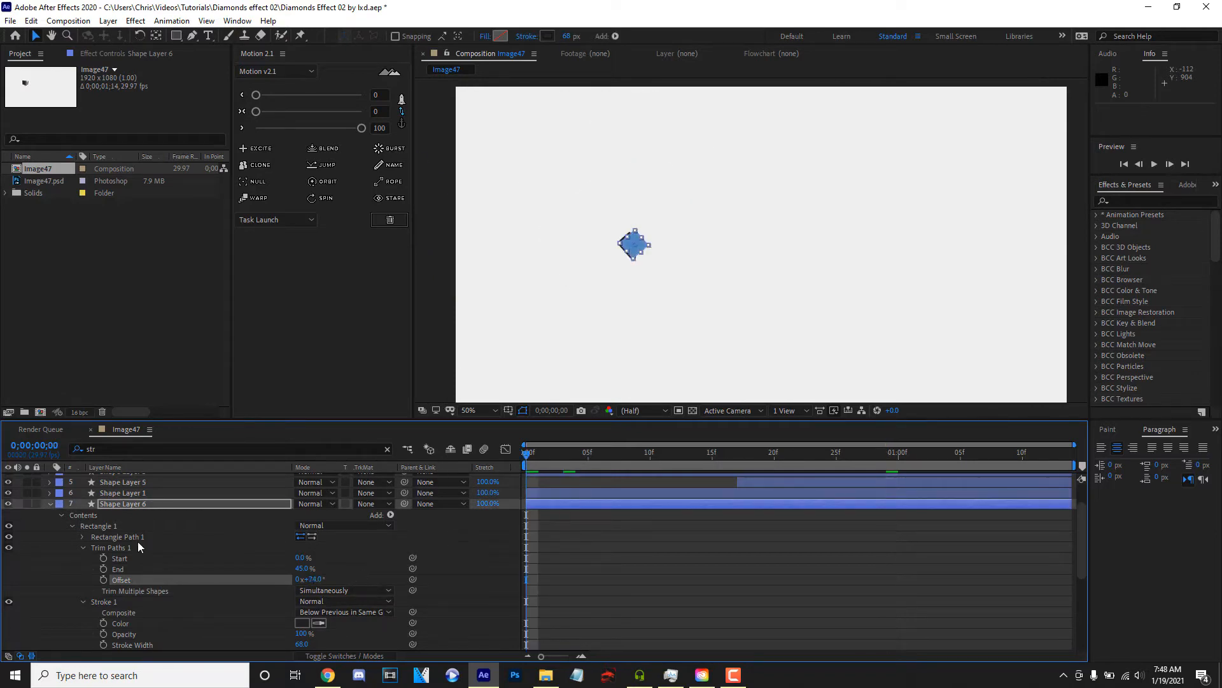
pyautogui.press('space')
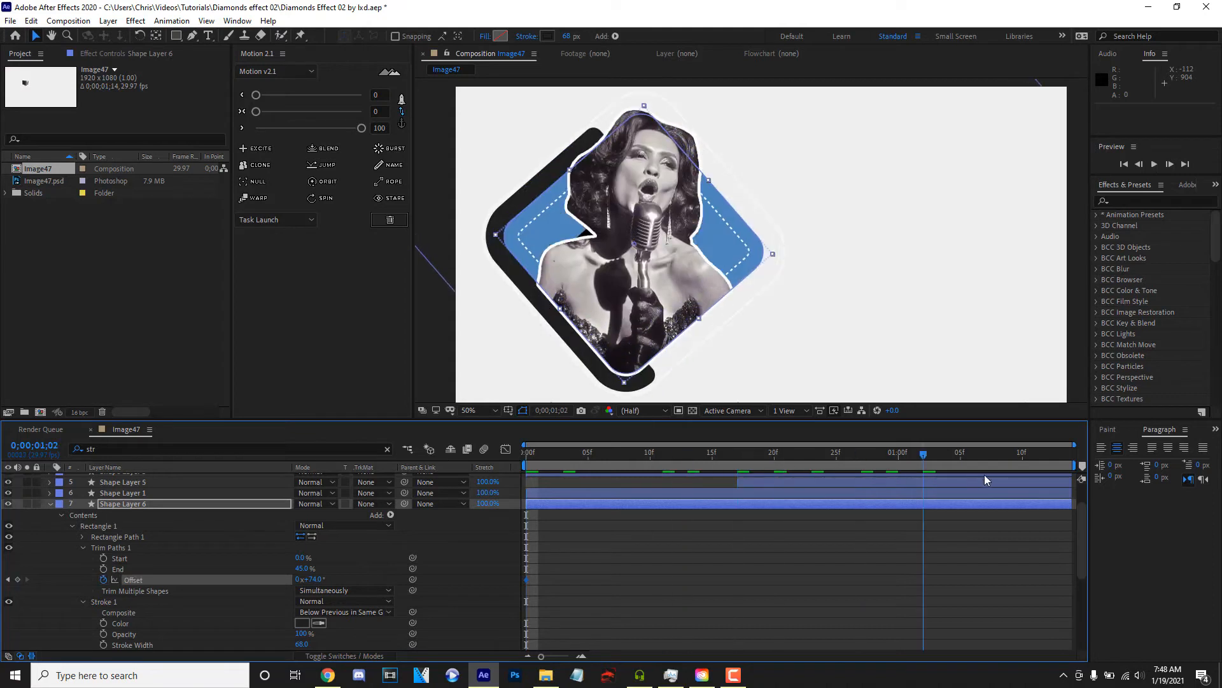
pyautogui.moveTo(309, 582); pyautogui.dragTo(413, 578)
pyautogui.press('space')
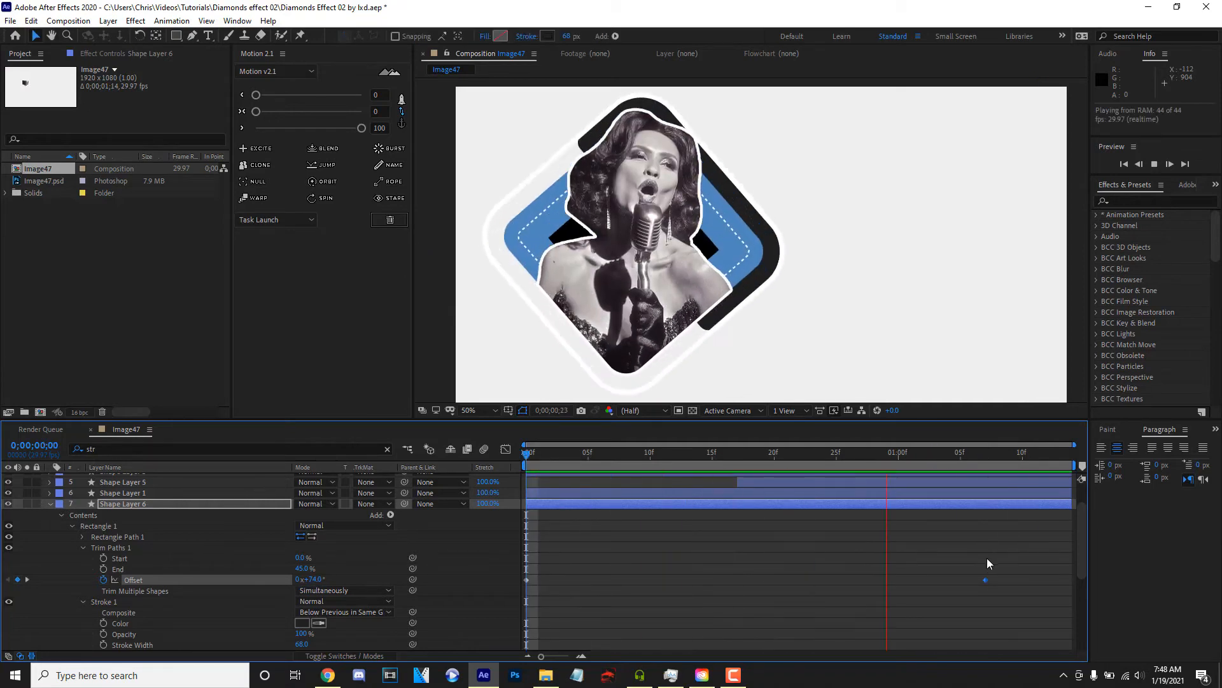
# - Move the second trim offset keyframe closer to the end and ease both offset keyframes with Motion at 100
pyautogui.moveTo(987, 580); pyautogui.dragTo(439, 596)
pyautogui.moveTo(363, 129)
pyautogui.mouseDown()
pyautogui.moveTo(310, 133)
pyautogui.moveTo(364, 137)
pyautogui.mouseUp()
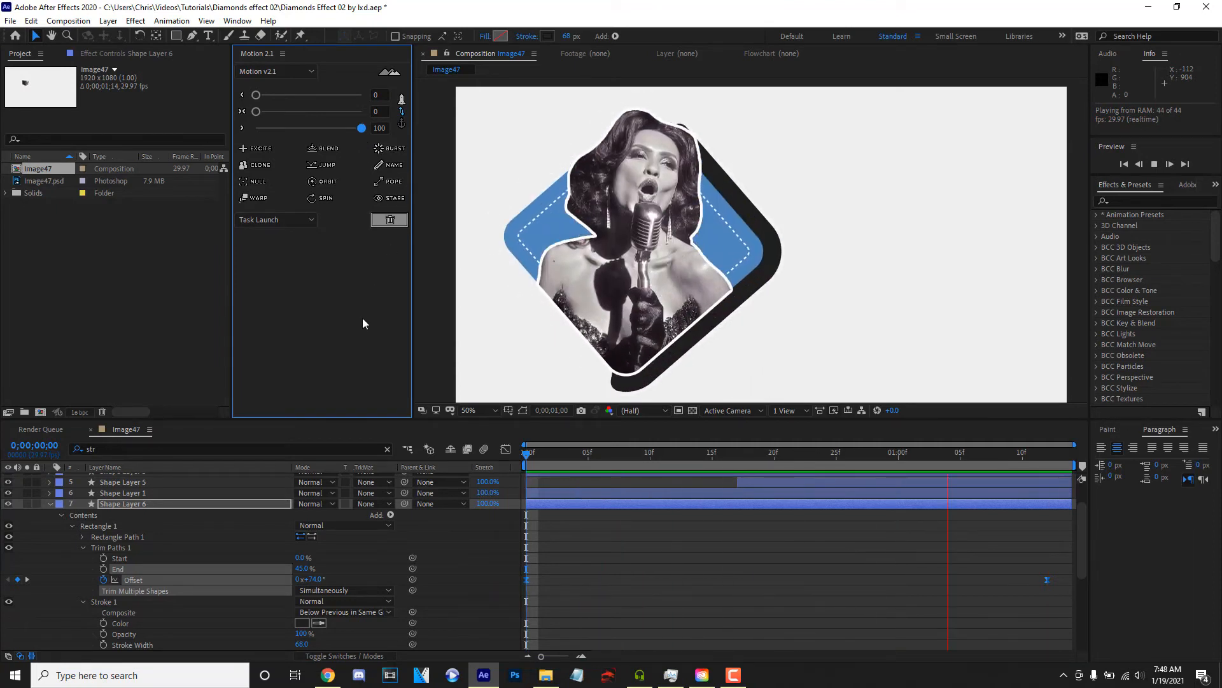
pyautogui.click(48, 504)
# - Pre-compose all layers above the white solid into a composition named Diamond
pyautogui.click(140, 478)
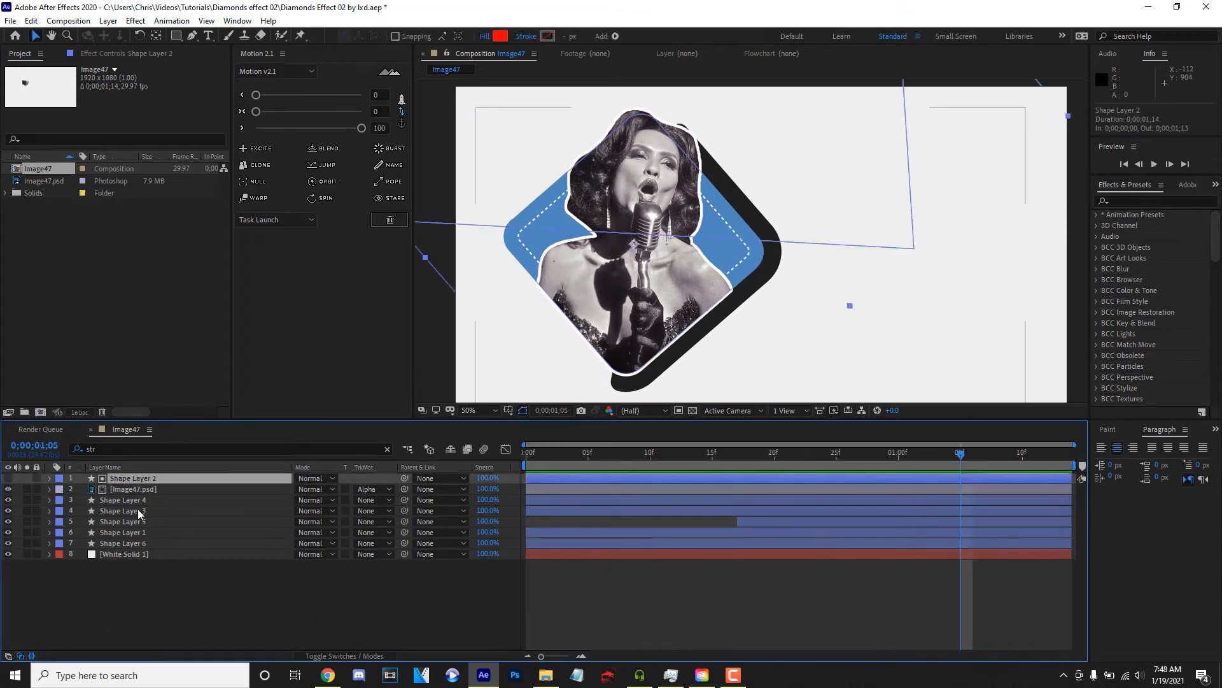
pyautogui.keyDown('shift'); pyautogui.click(121, 544); pyautogui.keyUp('shift')
pyautogui.rightClick(121, 544)
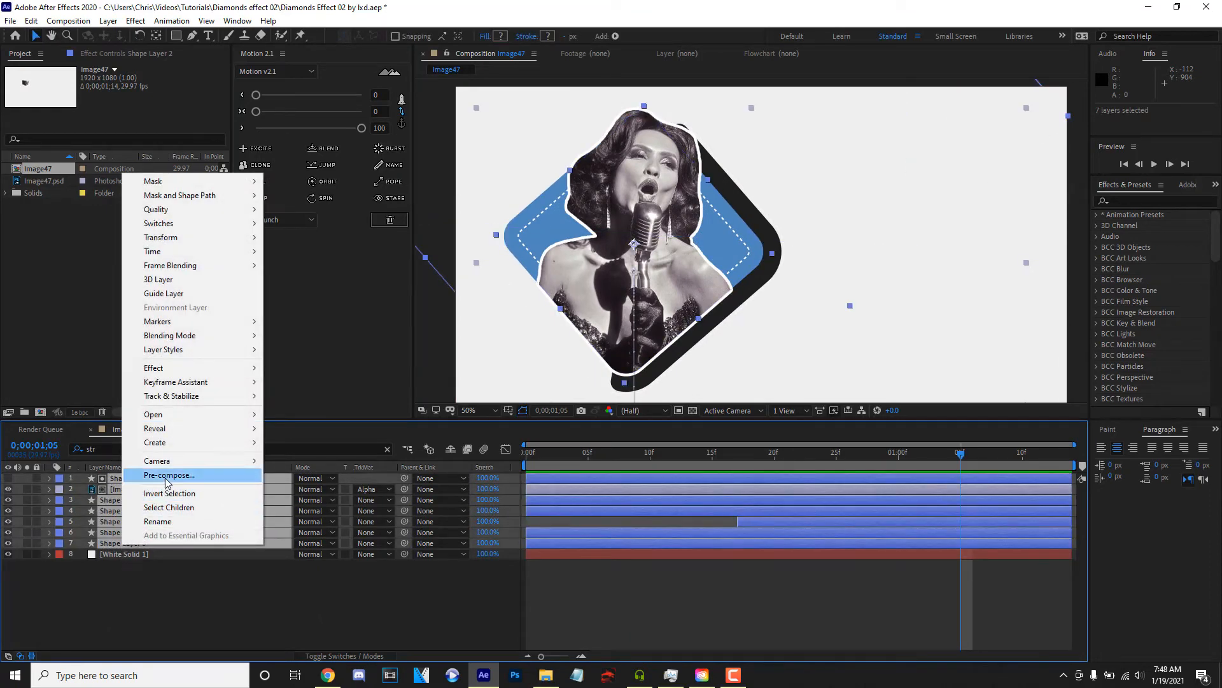
pyautogui.click(165, 477)
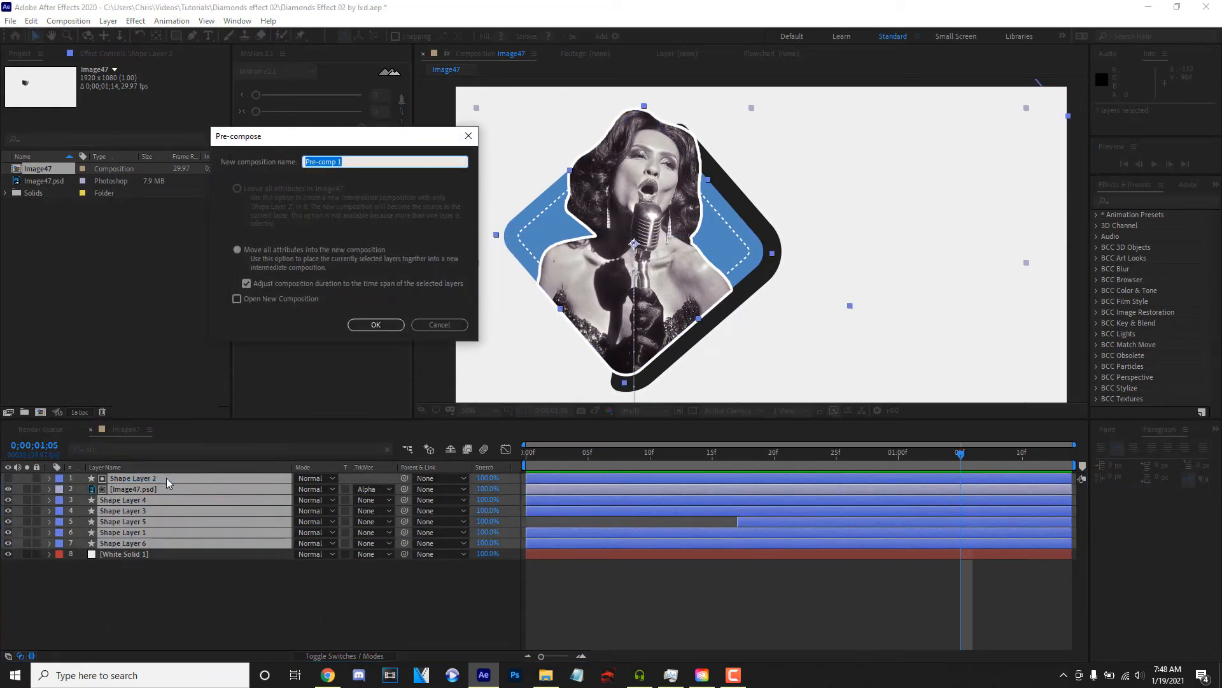
pyautogui.write('Diamond')
pyautogui.click(376, 324)
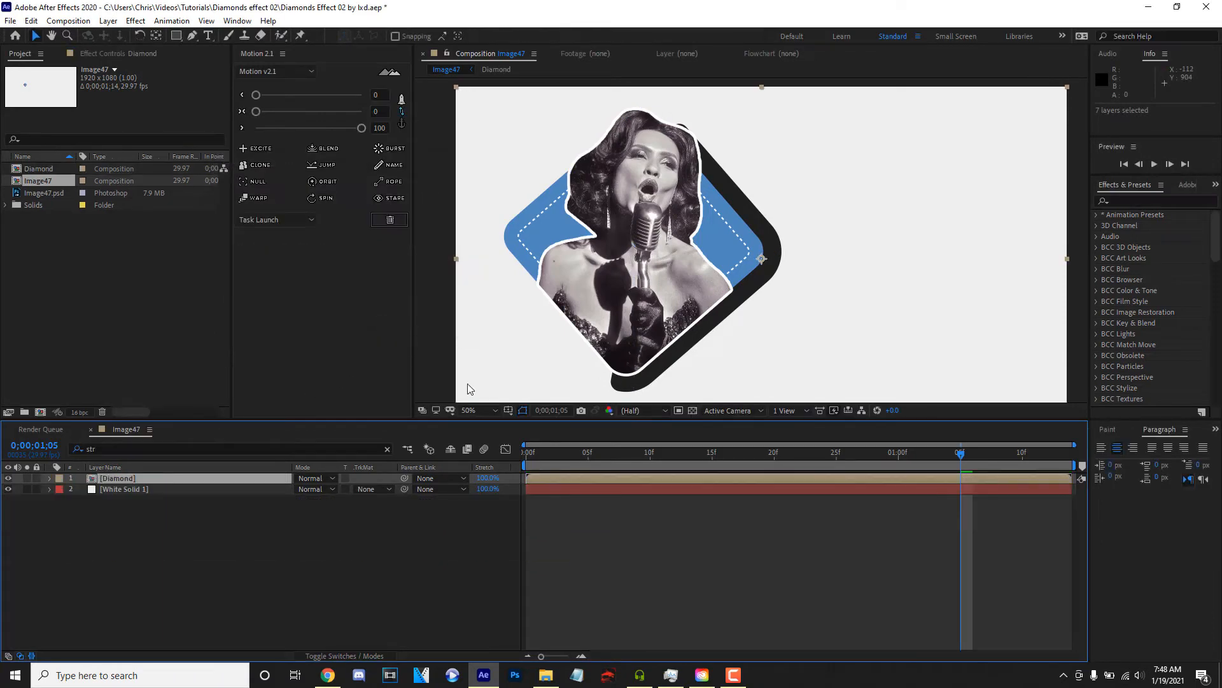
# - Scale the Diamond pre-comp to 85% and preview the animation
pyautogui.press('space')
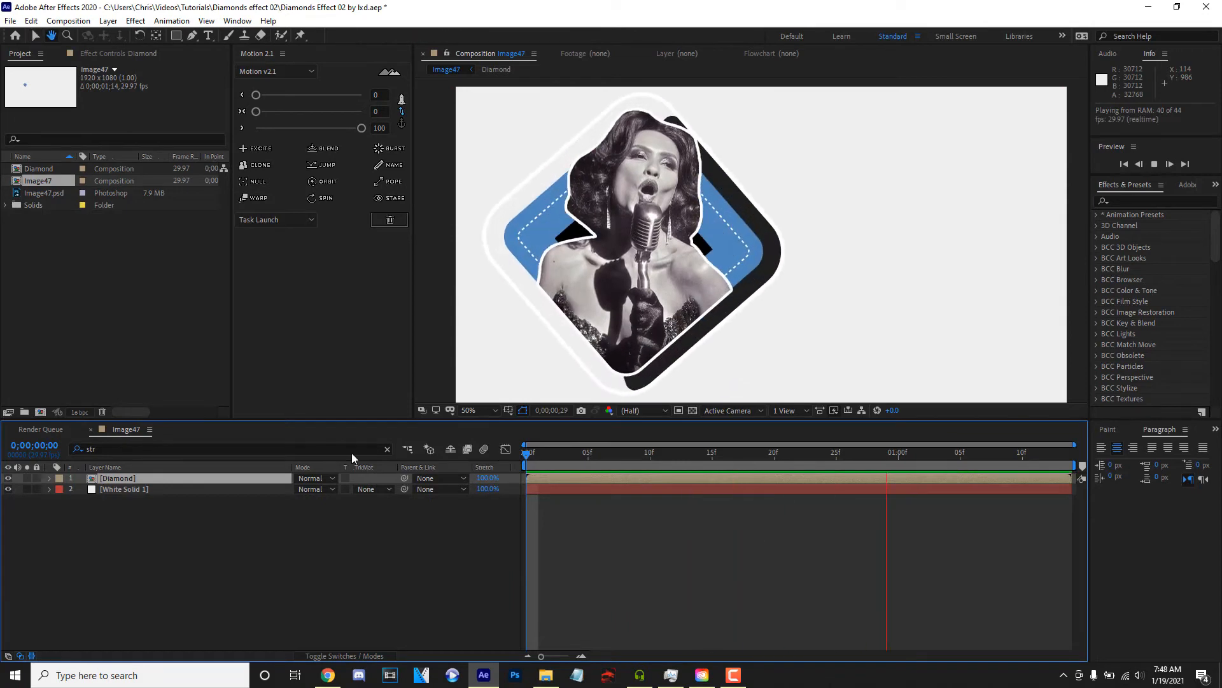
pyautogui.press('s')
pyautogui.moveTo(312, 489); pyautogui.dragTo(303, 489)
pyautogui.moveTo(549, 458); pyautogui.dragTo(510, 461)
pyautogui.press('space')
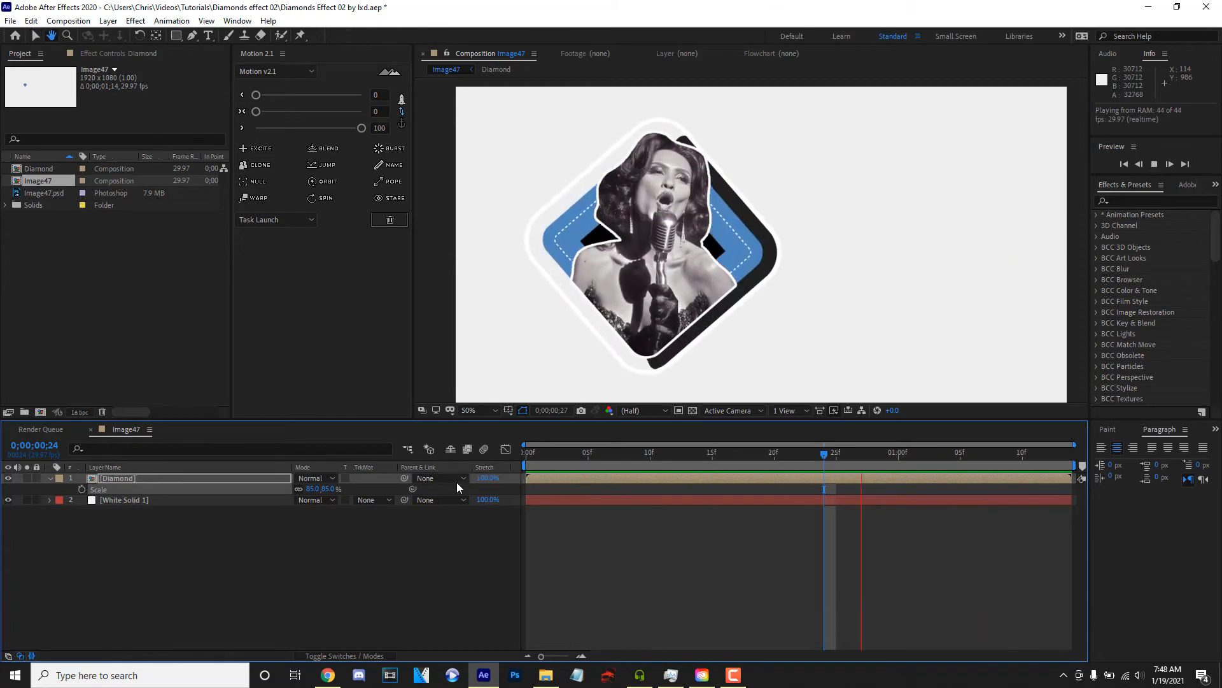
pyautogui.press('space')
# - At frame 23, add the white Montserrat Bold text DIAMONDS in the empty area beside the diamond
pyautogui.press('Home')
pyautogui.click(488, 410)
pyautogui.click(490, 422)
pyautogui.moveTo(527, 454); pyautogui.dragTo(812, 446)
pyautogui.hotkey('ctrl', 't')
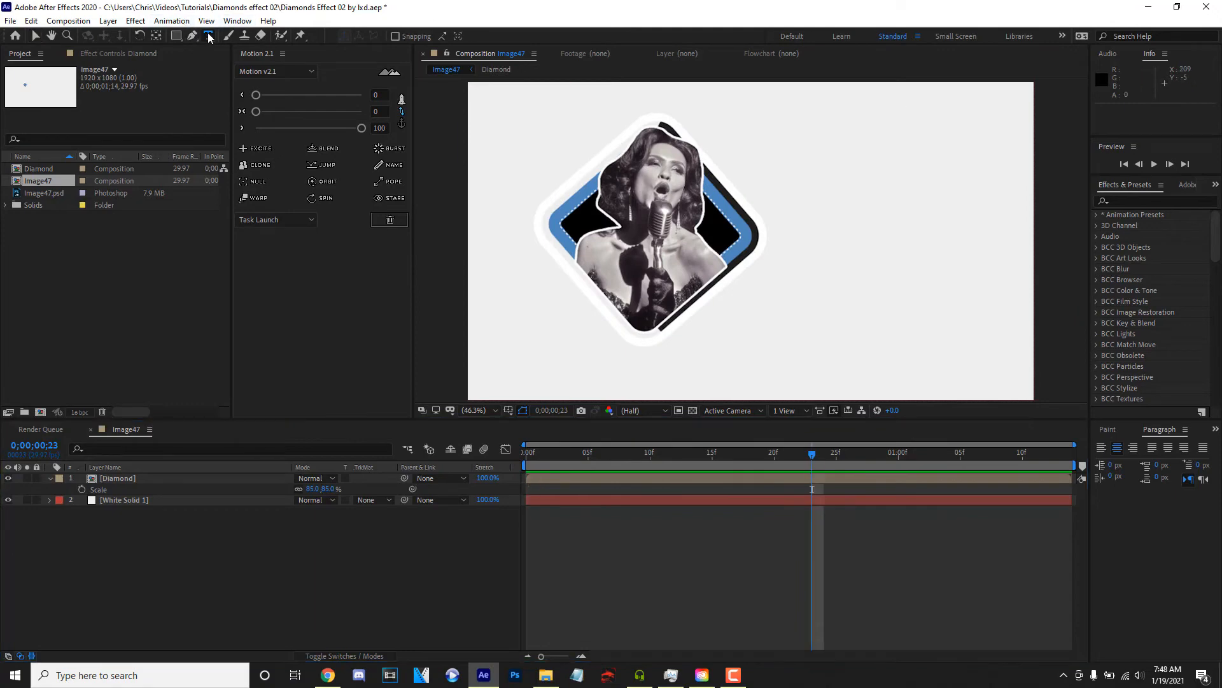
pyautogui.click(835, 213)
pyautogui.write('diamon')
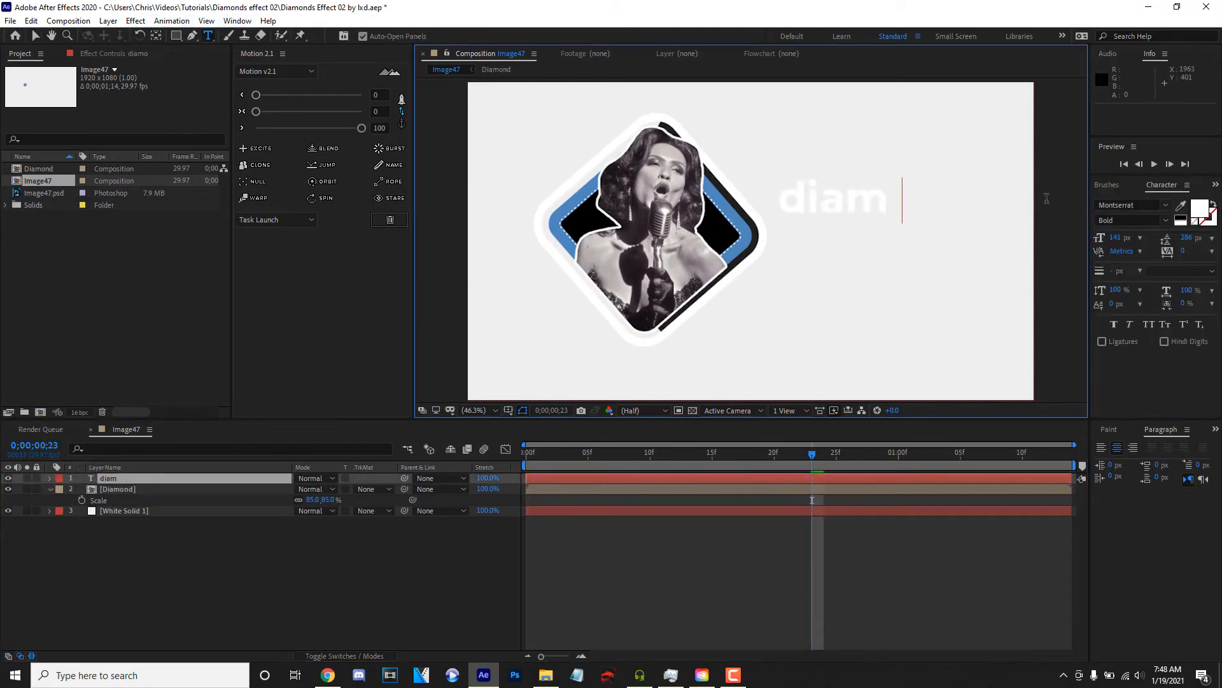
pyautogui.press('BackSpace')
pyautogui.press('BackSpace')
pyautogui.press('BackSpace')
pyautogui.press('BackSpace')
pyautogui.press('BackSpace')
pyautogui.press('BackSpace')
pyautogui.write('DIAMONDS')
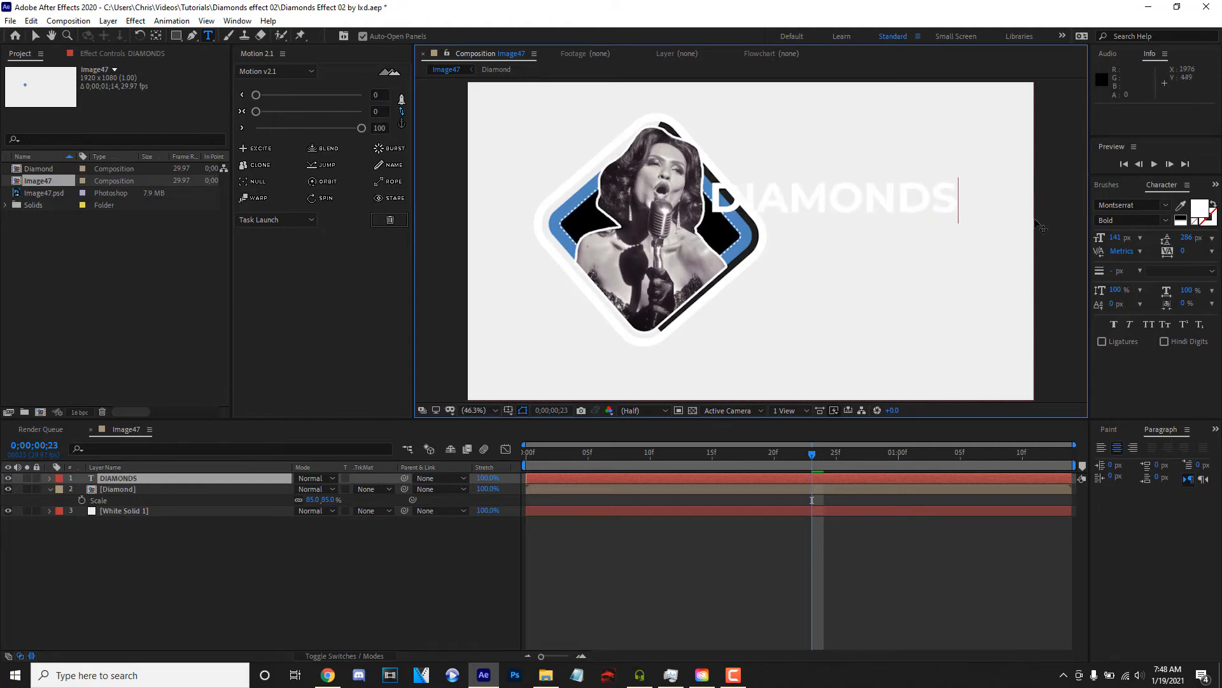
# - Change the font of the DIAMONDS text to Integral CF Heavy
pyautogui.click(886, 208)
pyautogui.doubleClick(886, 208)
pyautogui.click(1119, 205)
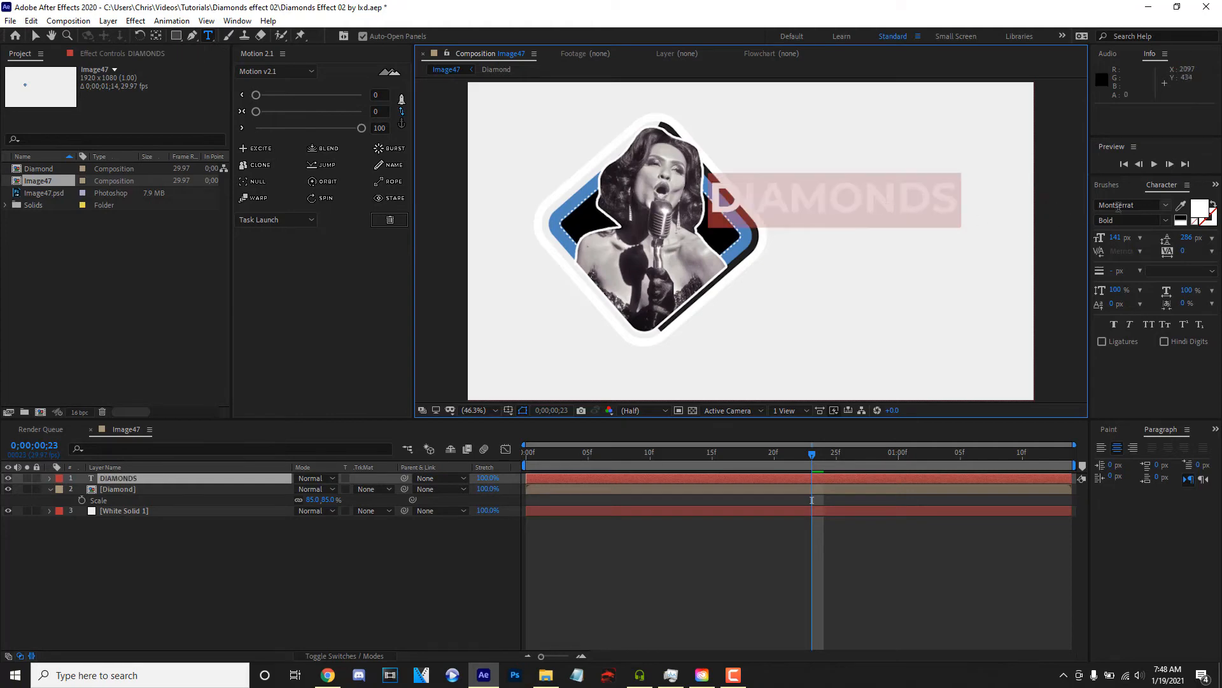
pyautogui.write('INTEG')
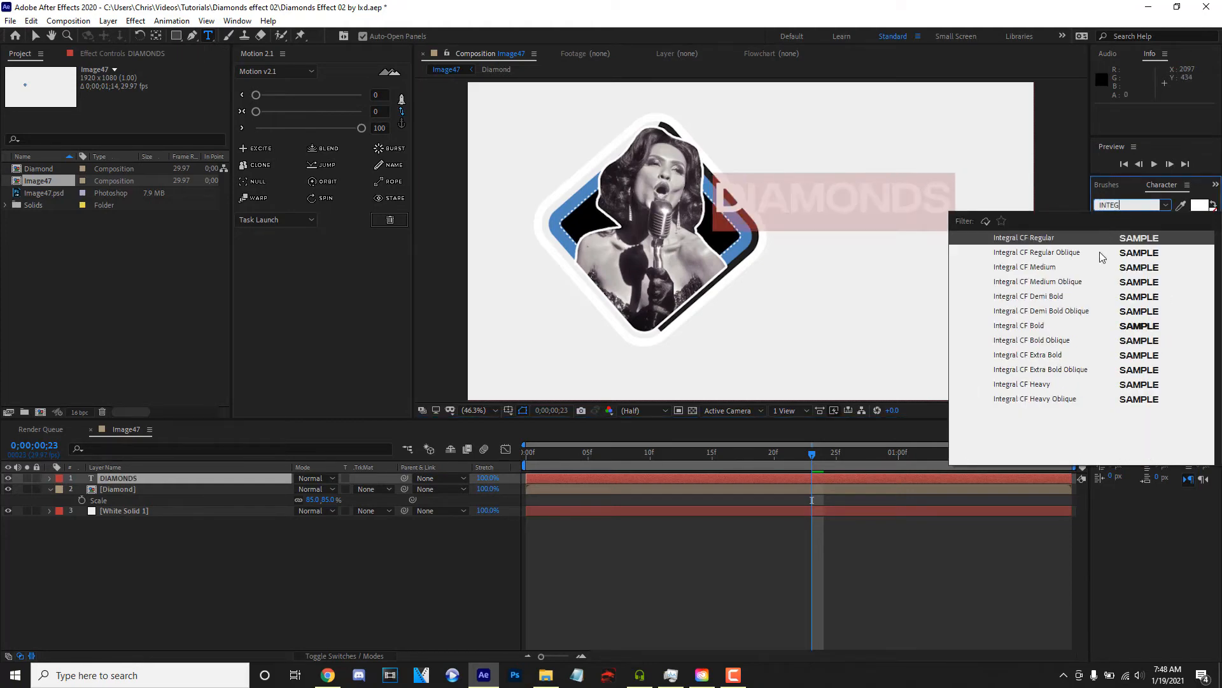
pyautogui.click(1050, 383)
# - Fill the DIAMONDS text with the blue sampled from the diamond shape
pyautogui.click(1182, 206)
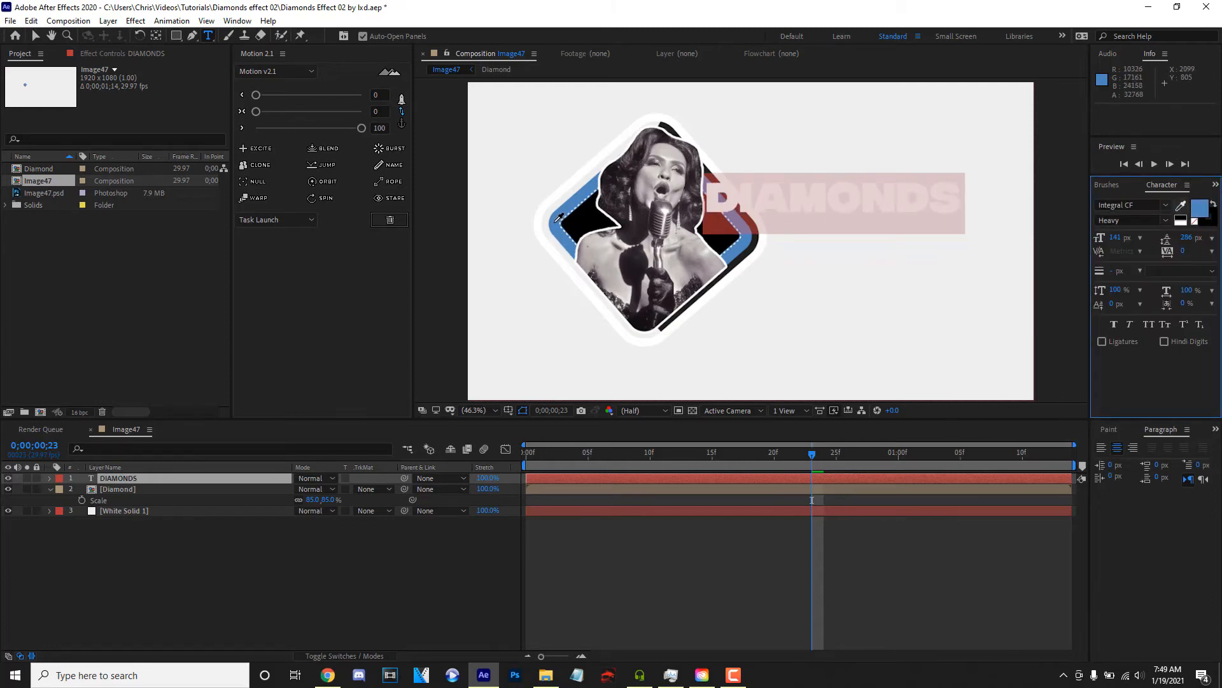
pyautogui.click(558, 218)
pyautogui.click(117, 478)
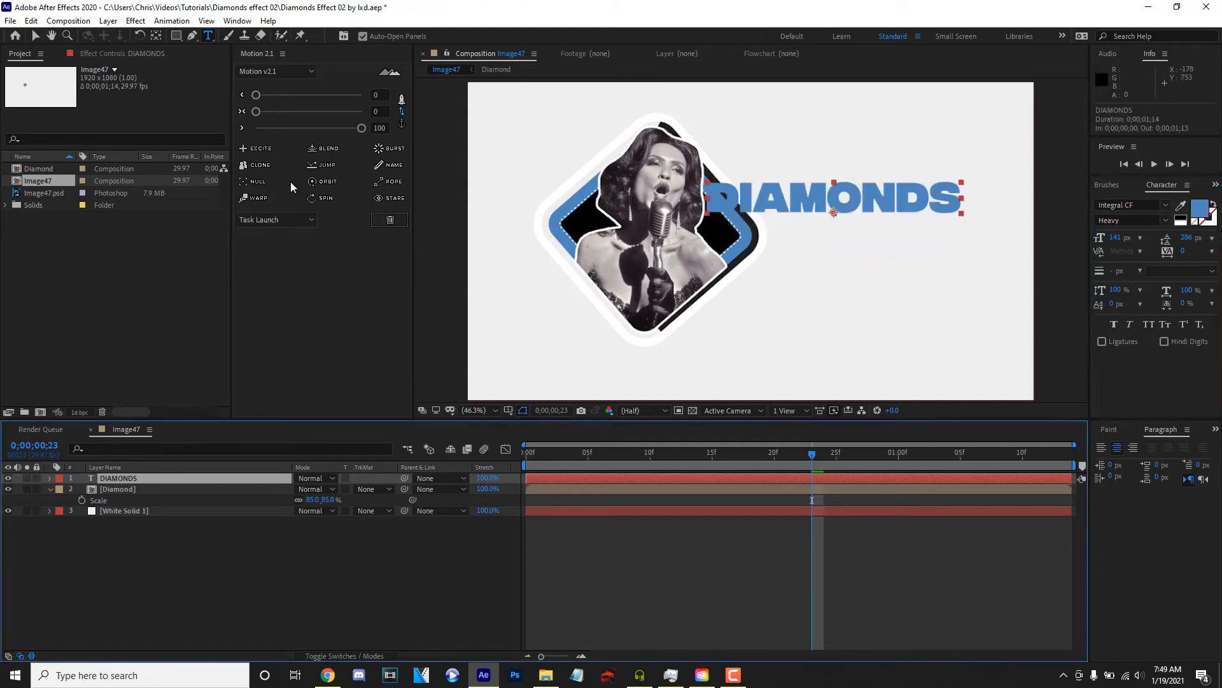
# - Centre the anchor point of the DIAMONDS text layer and scale the layer to 88%
pyautogui.click(402, 111)
pyautogui.click(366, 111)
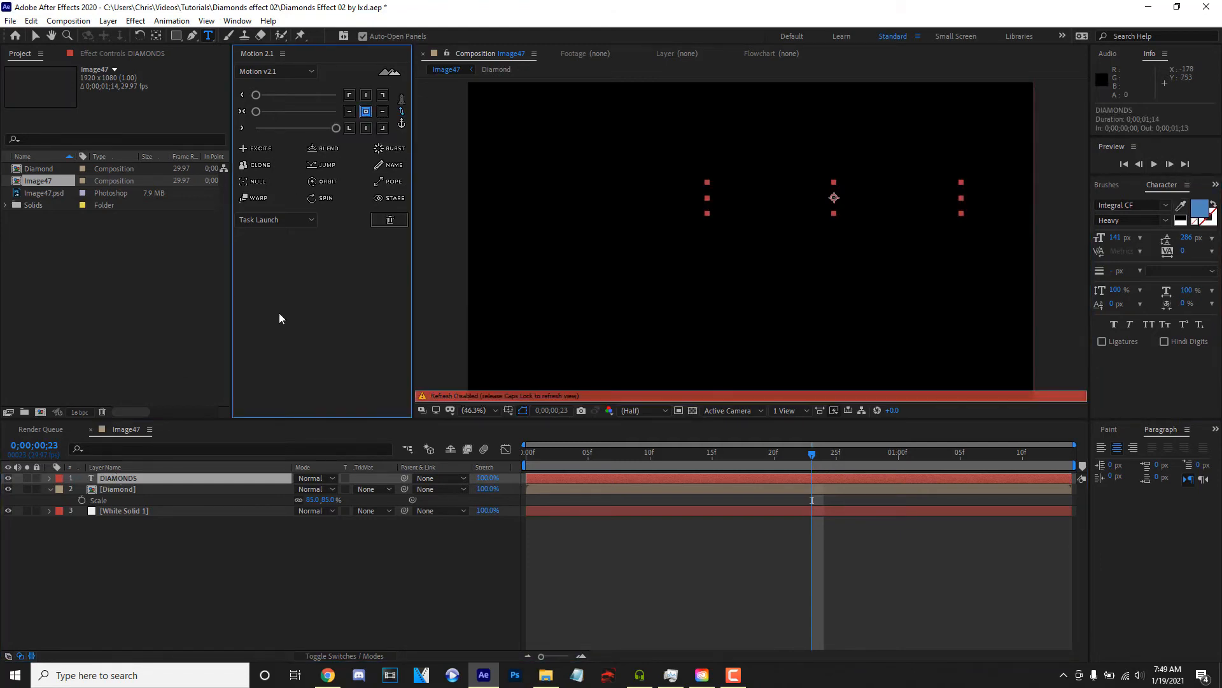
pyautogui.press('s')
pyautogui.moveTo(314, 489); pyautogui.dragTo(591, 328)
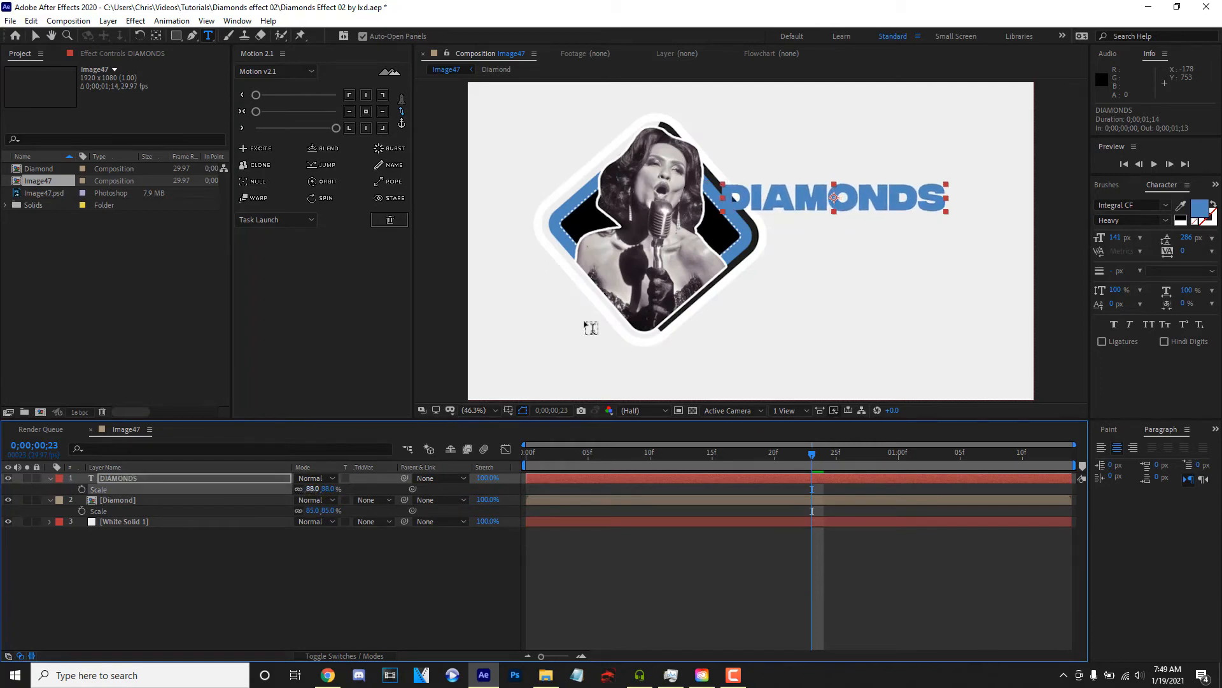
# - Shift the Diamond pre-comp to position 880, 540 and place the DIAMONDS text beside it at about 1388, 480
pyautogui.click(182, 498)
pyautogui.press('p')
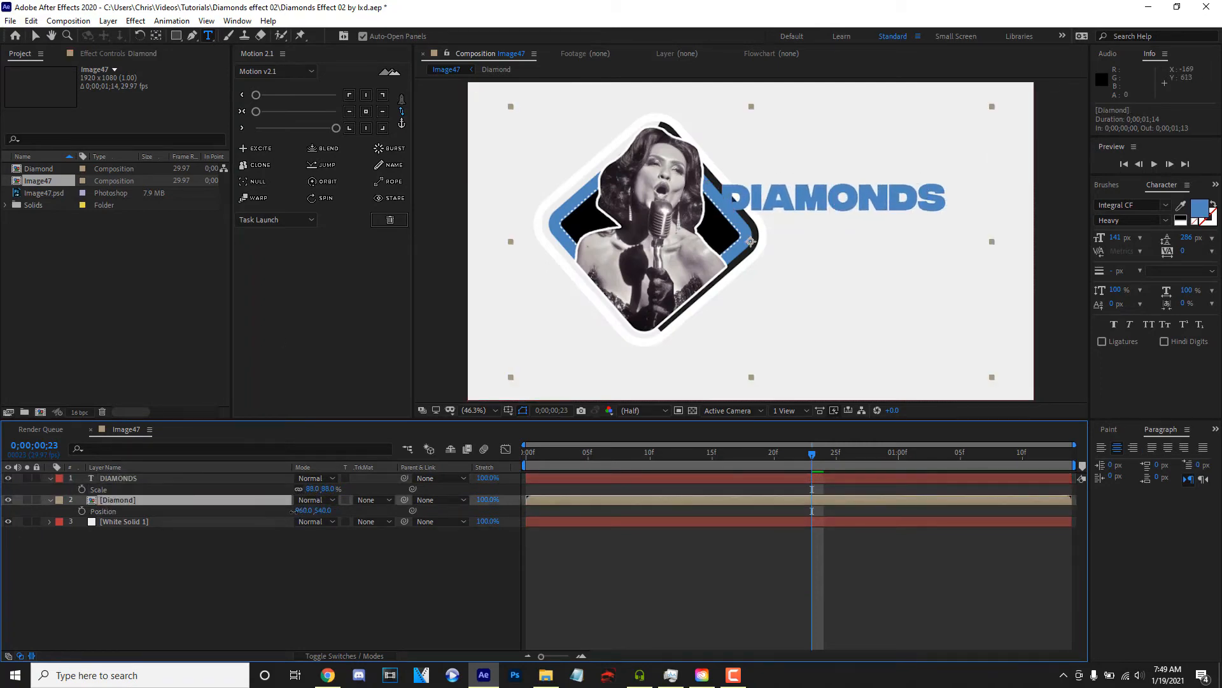
pyautogui.moveTo(300, 510); pyautogui.dragTo(249, 511)
pyautogui.click(199, 479)
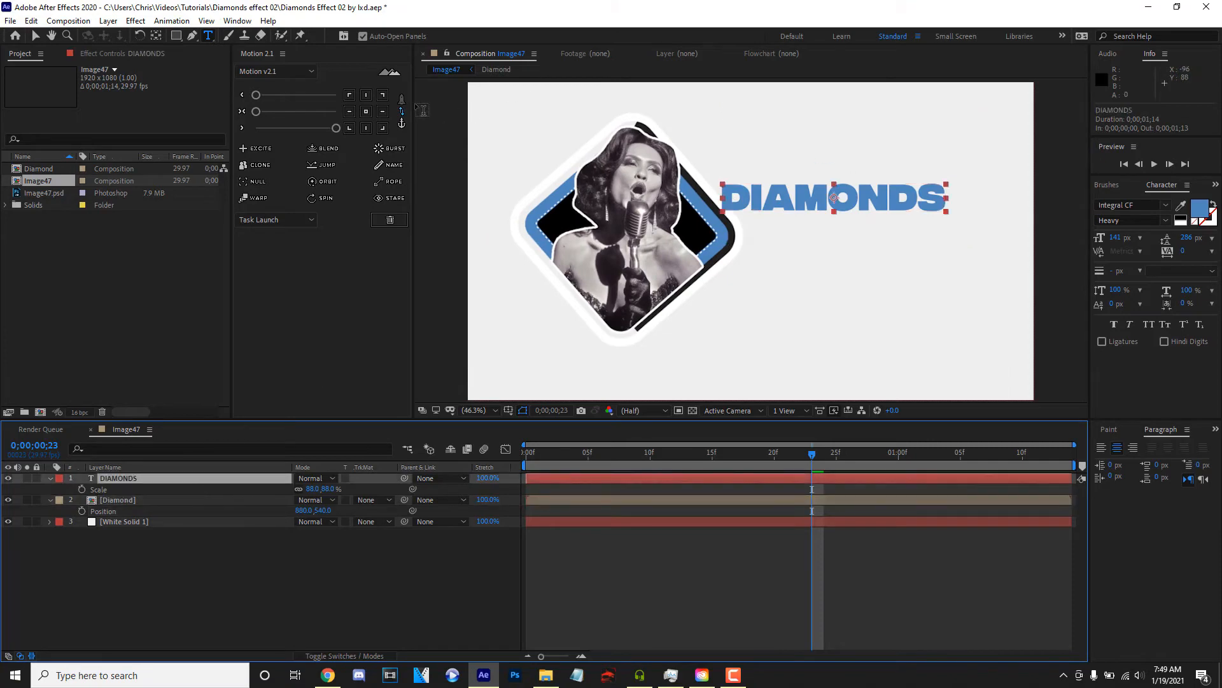
pyautogui.press('v')
pyautogui.moveTo(836, 202); pyautogui.dragTo(877, 223)
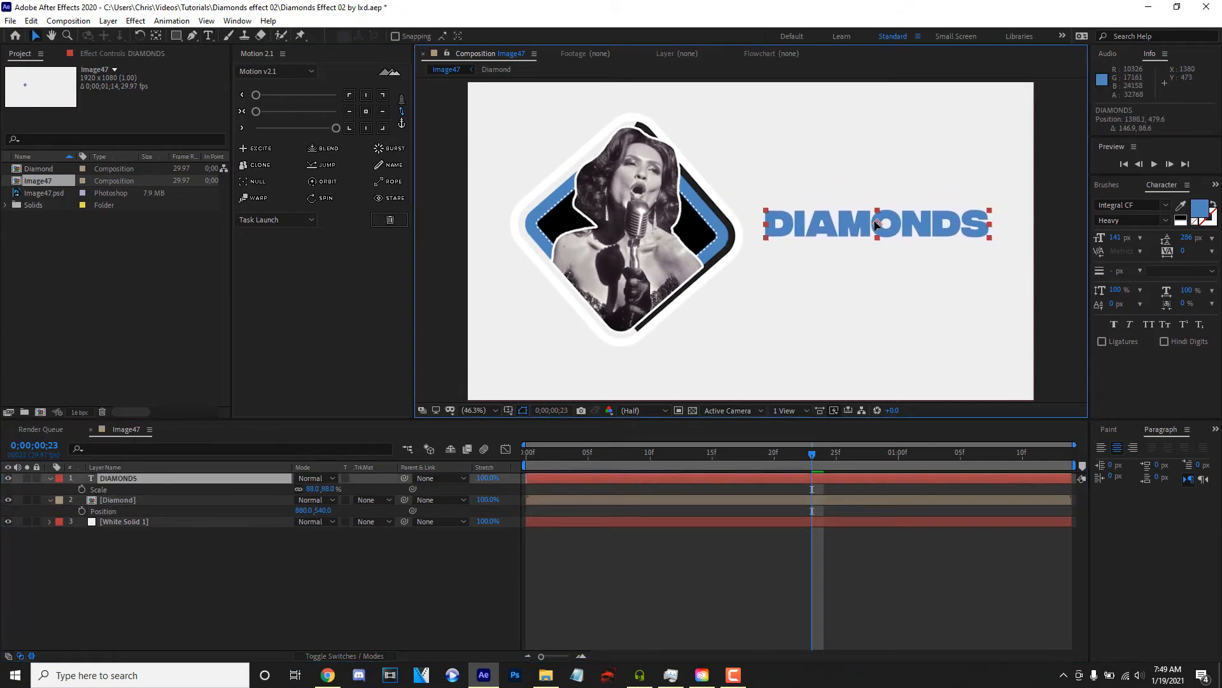
# - Add a Position text animator to the DIAMONDS layer and set its position to 0, 216
pyautogui.click(110, 482)
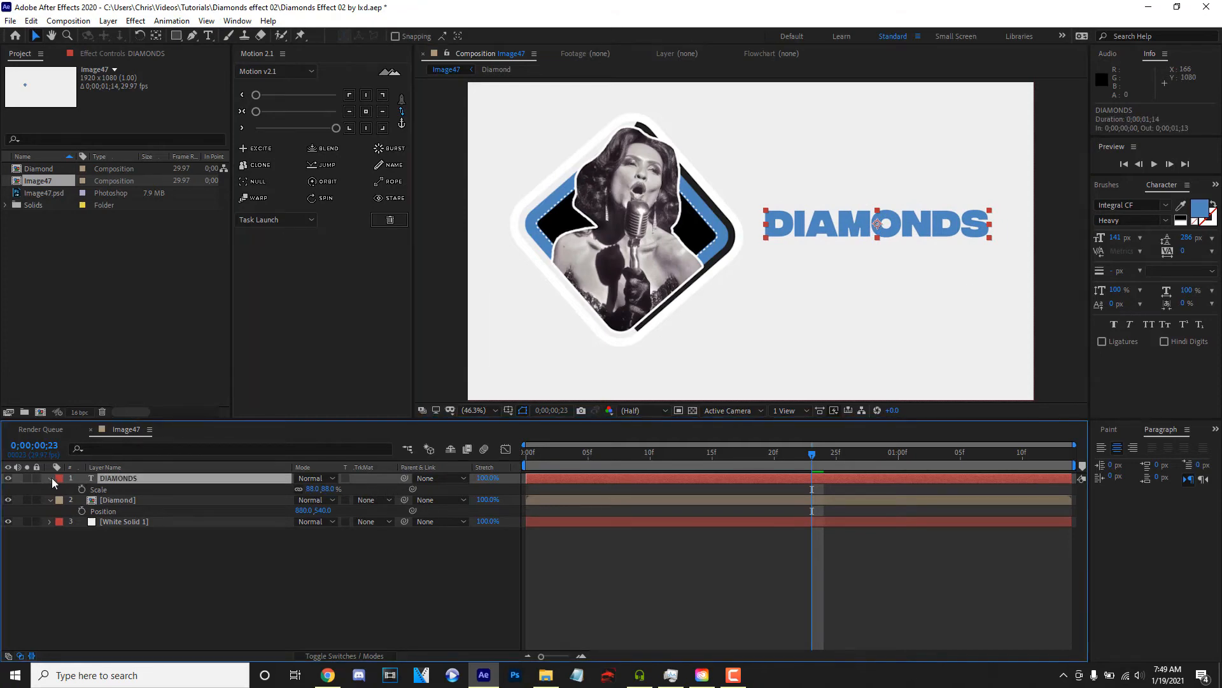
pyautogui.click(51, 478)
pyautogui.click(50, 478)
pyautogui.click(405, 490)
pyautogui.click(391, 489)
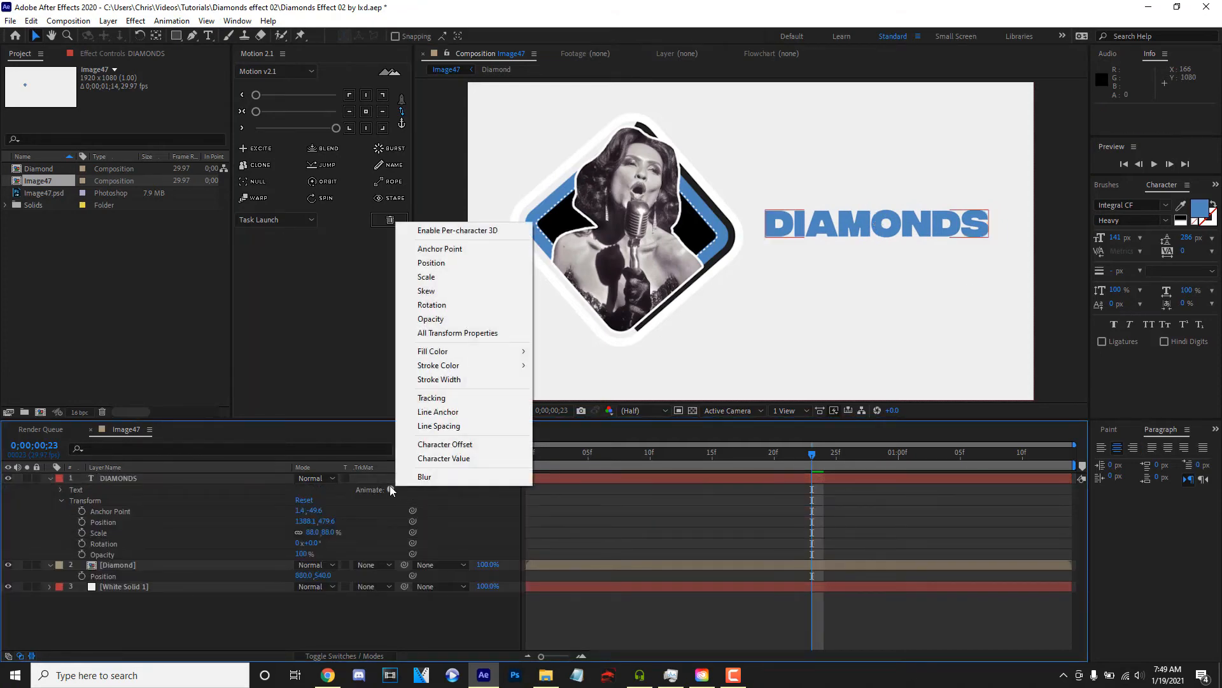
pyautogui.click(495, 261)
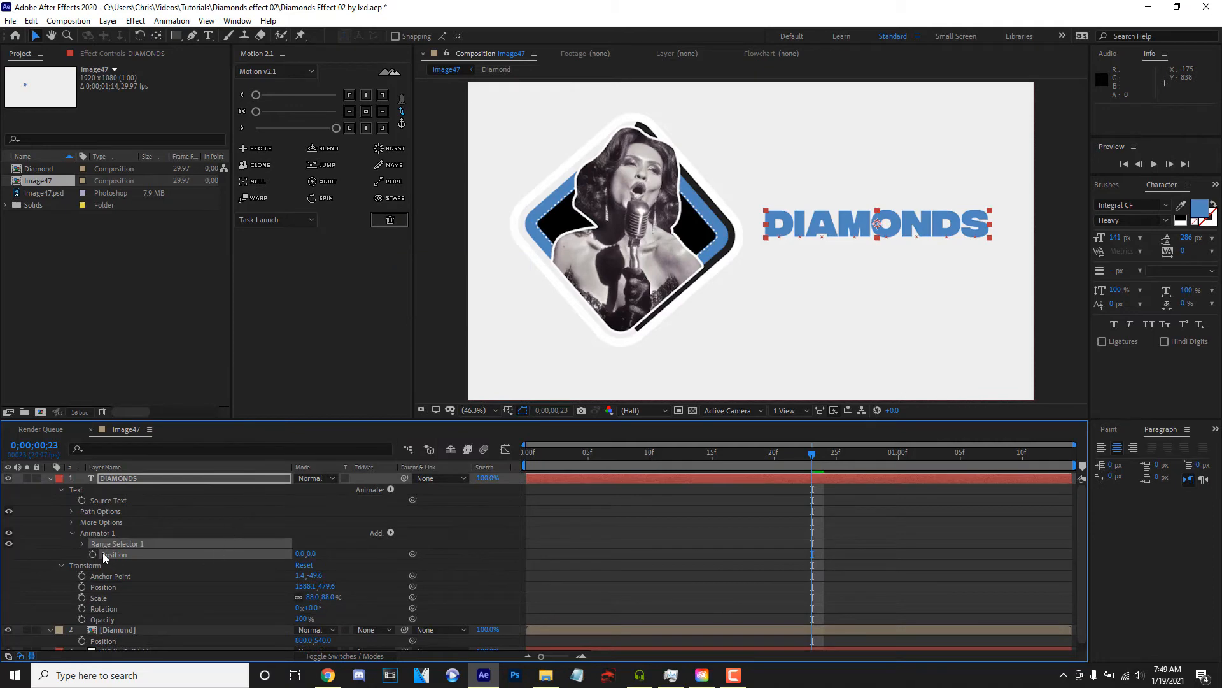
pyautogui.click(81, 544)
pyautogui.click(301, 566)
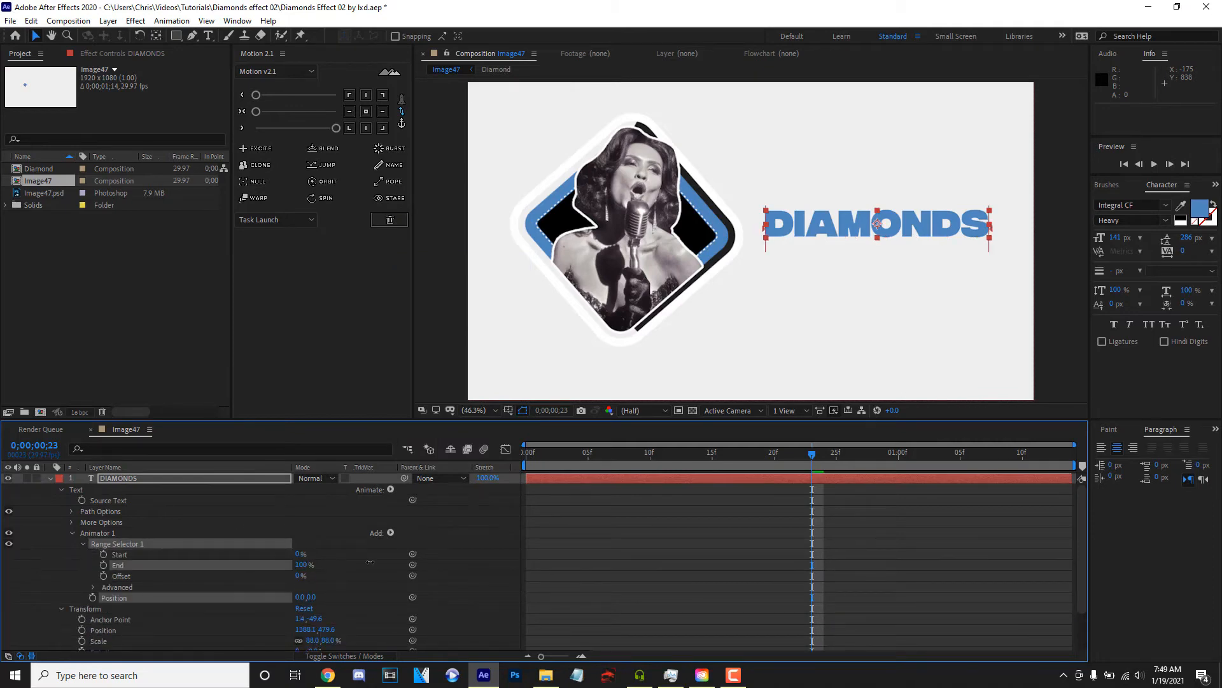
pyautogui.moveTo(298, 555); pyautogui.dragTo(70, 576)
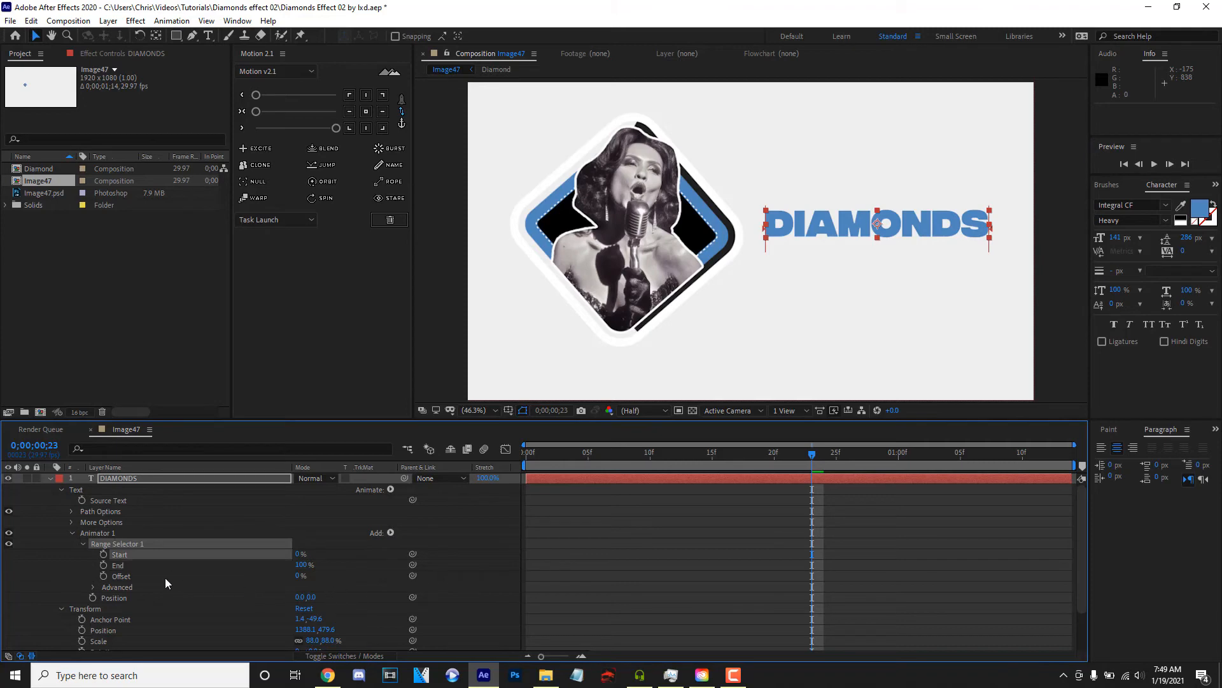
pyautogui.moveTo(310, 600); pyautogui.dragTo(448, 600)
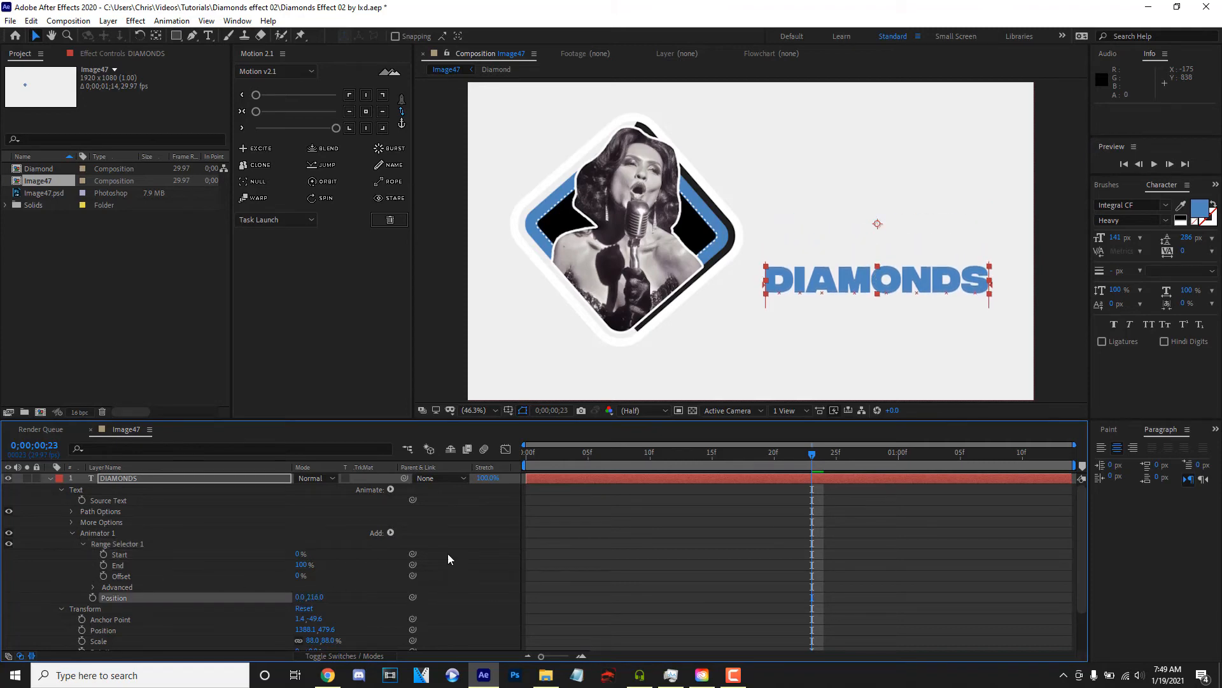
# - Enable per-character 3D for the DIAMONDS text animator
pyautogui.click(390, 533)
pyautogui.moveTo(432, 542)
pyautogui.click(515, 283)
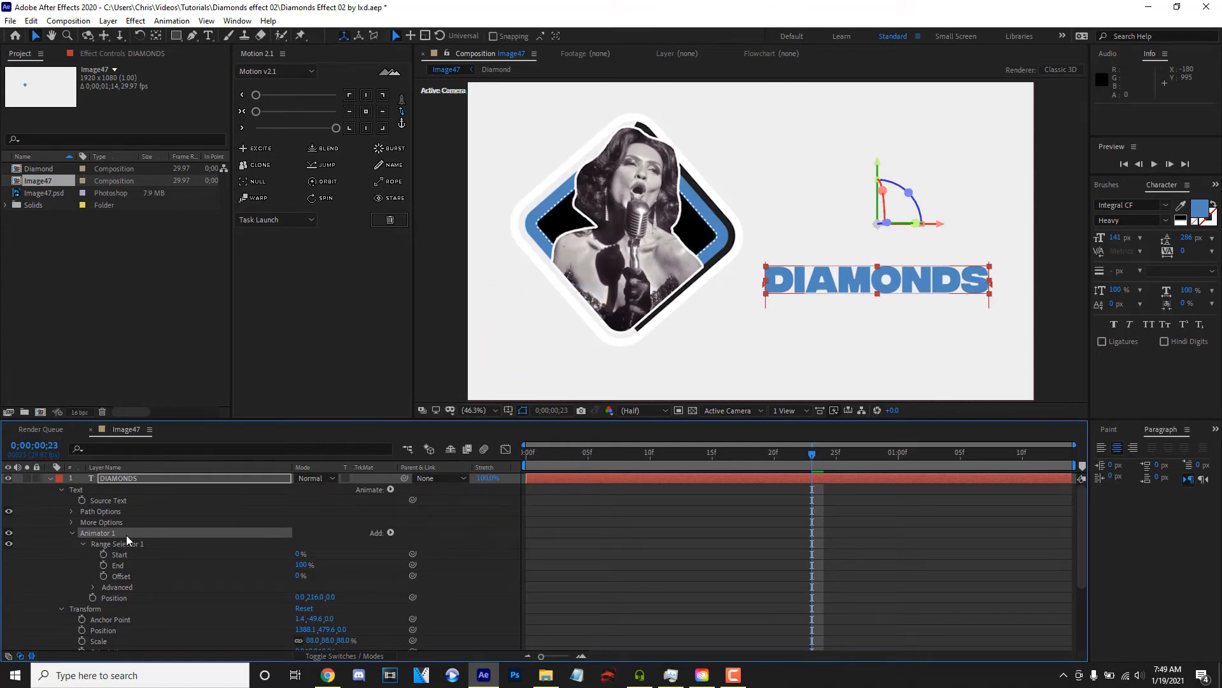
# - Add Rotation to the DIAMONDS animator with a negative X rotation, Y rotation of -51° and Z rotation of -75°
pyautogui.click(380, 532)
pyautogui.moveTo(433, 538)
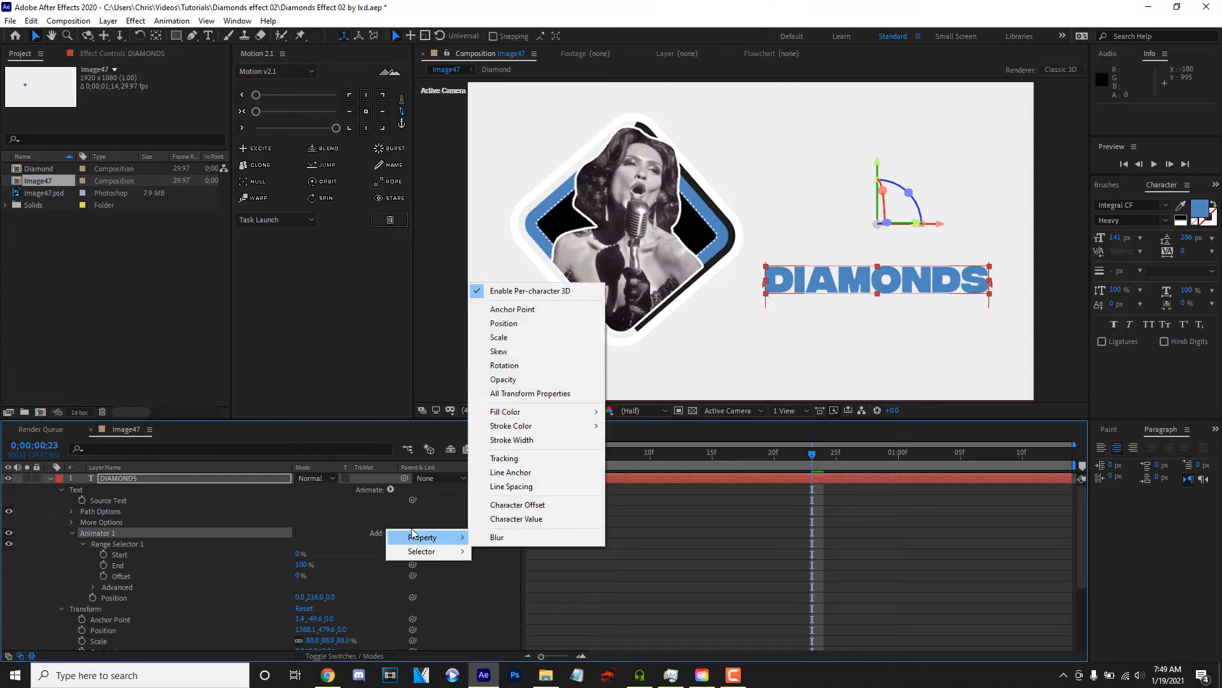
pyautogui.click(539, 368)
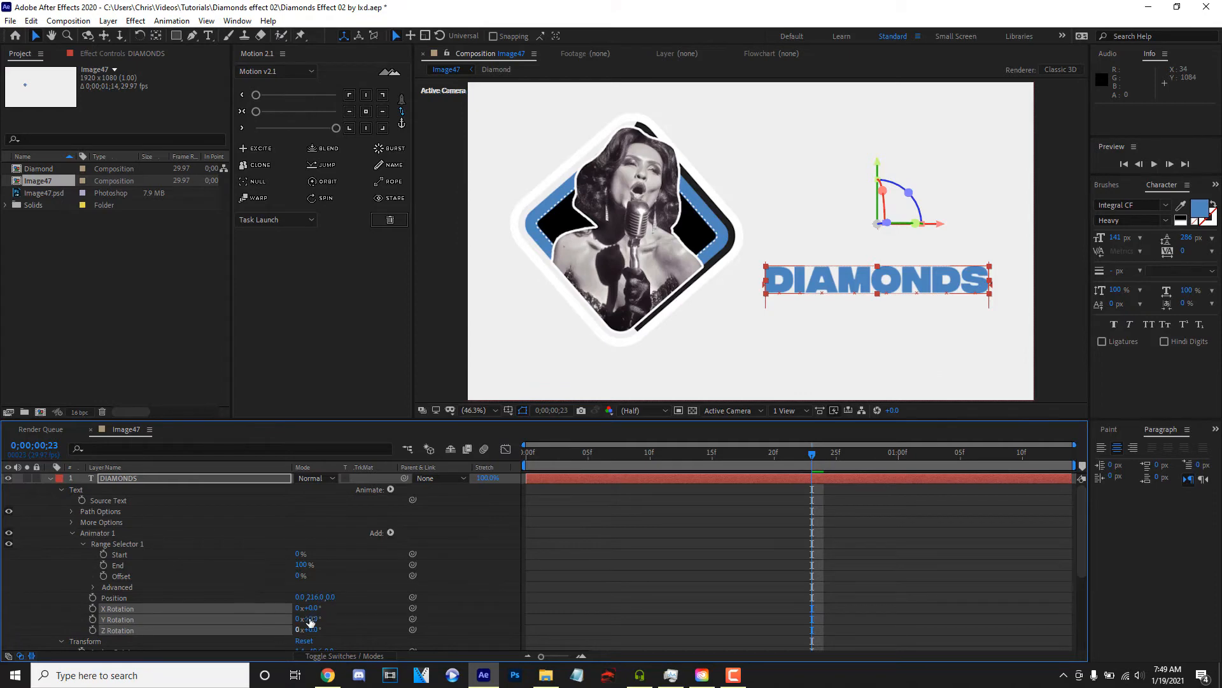
pyautogui.moveTo(314, 619); pyautogui.dragTo(266, 630)
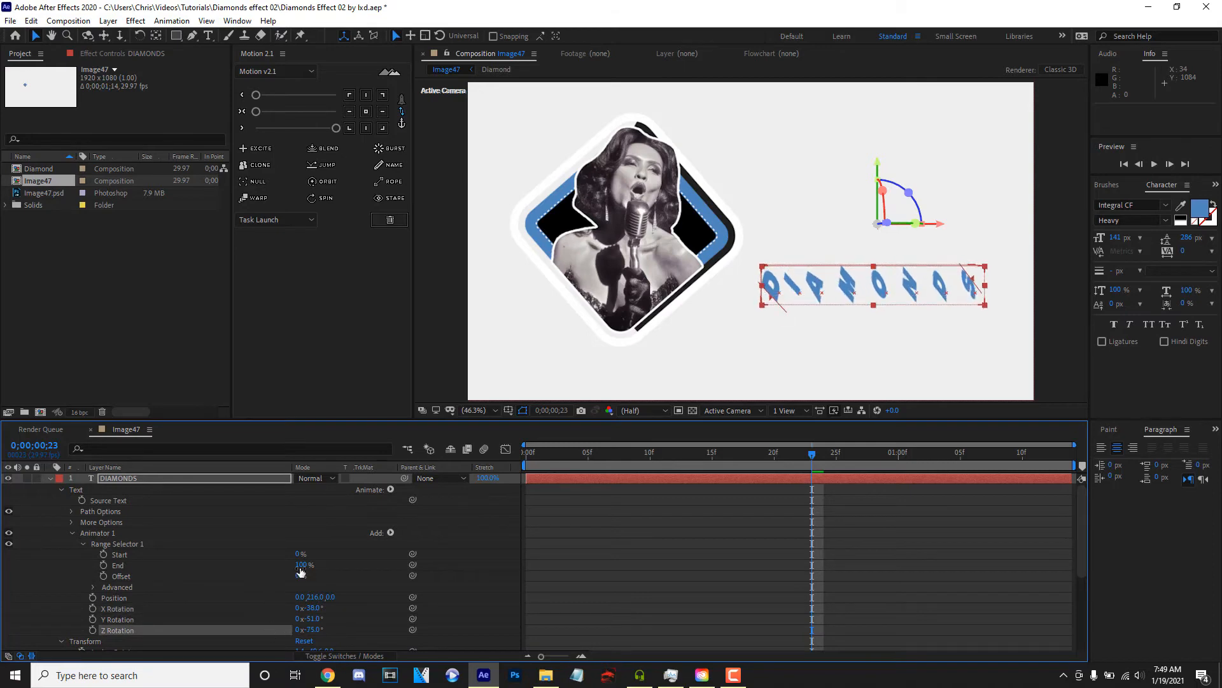
# - Add a Scale property to the DIAMONDS animator and set it to 0%
pyautogui.click(390, 533)
pyautogui.moveTo(421, 537)
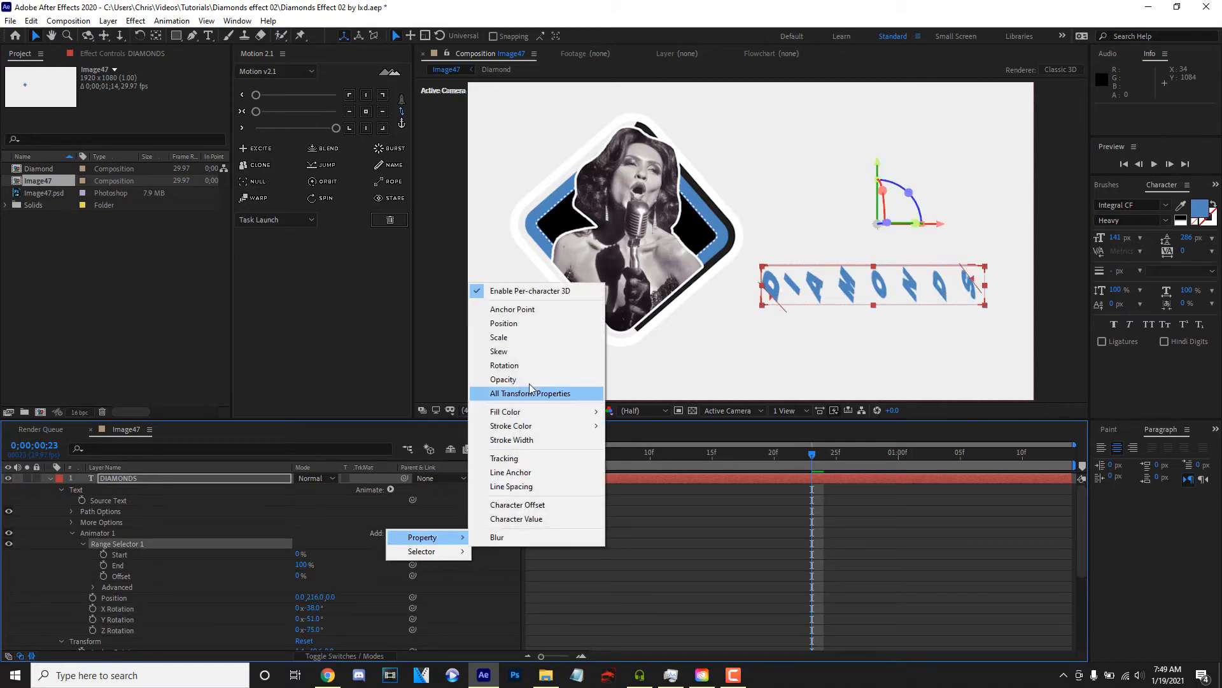
pyautogui.click(518, 338)
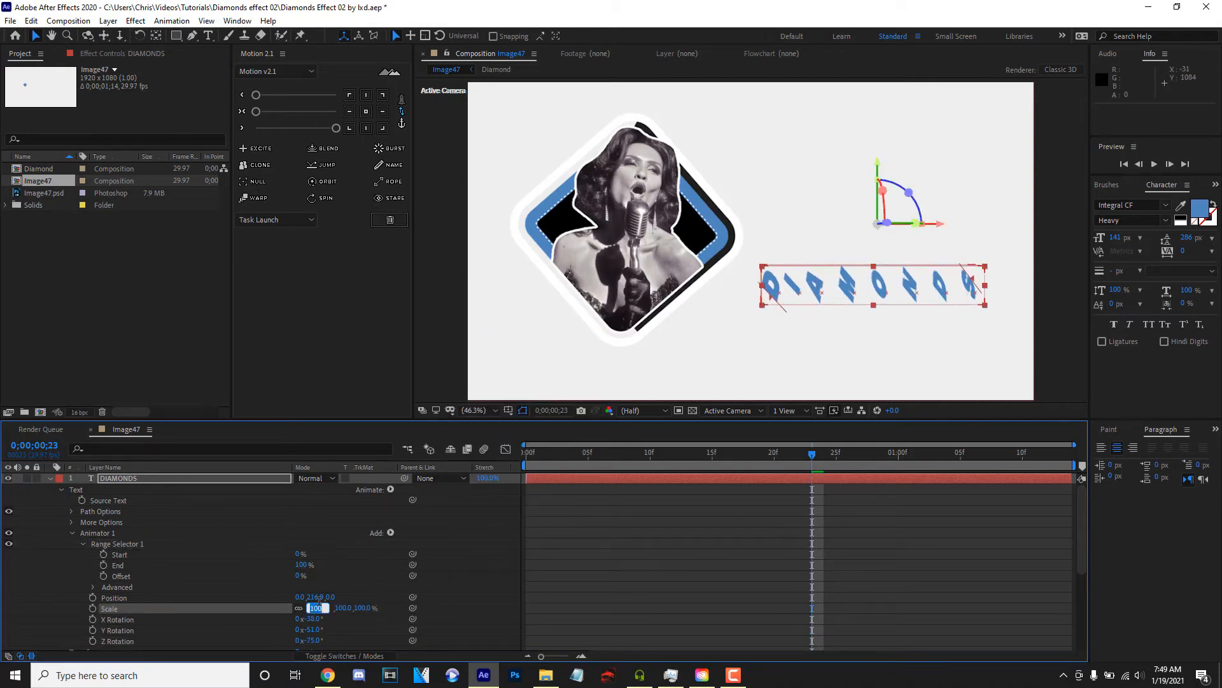
pyautogui.write('0')
# - Keyframe the range selector's Offset at -100% on frame 0 and 100% on frame 22
pyautogui.click(121, 575)
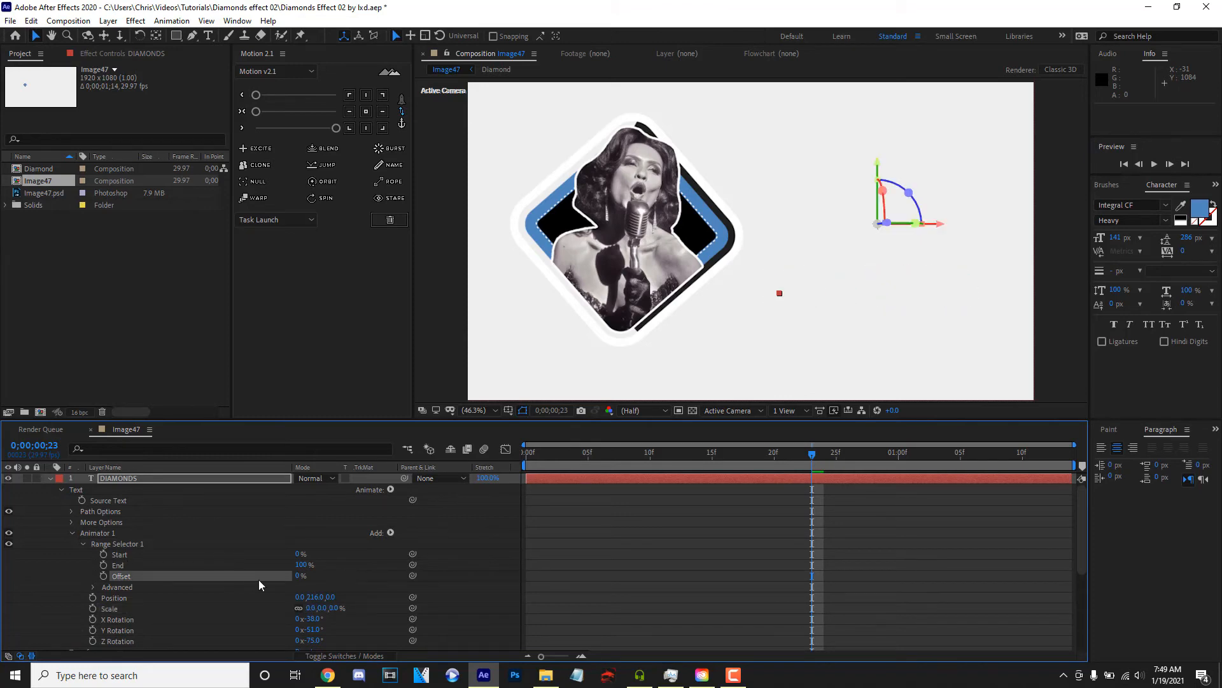
pyautogui.moveTo(300, 578); pyautogui.dragTo(158, 560)
pyautogui.moveTo(550, 456); pyautogui.dragTo(254, 498)
pyautogui.press('space')
pyautogui.press('space')
pyautogui.moveTo(579, 456); pyautogui.dragTo(91, 568)
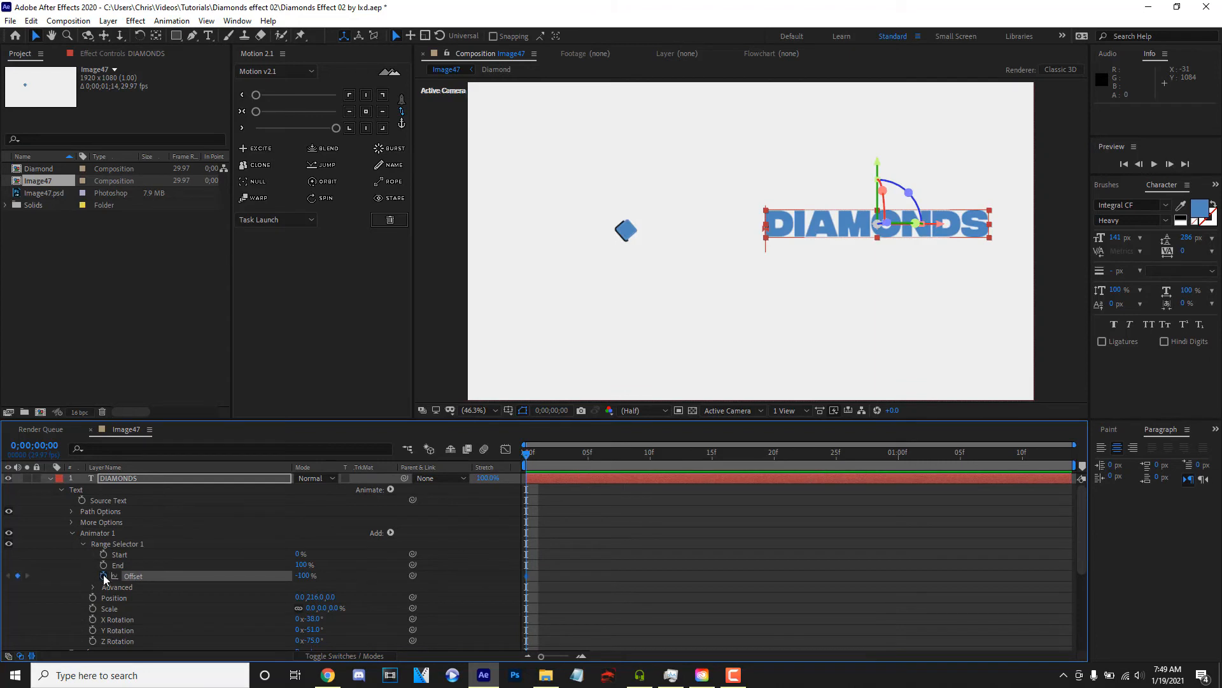
pyautogui.press('space')
pyautogui.press('space')
pyautogui.moveTo(305, 577); pyautogui.dragTo(739, 579)
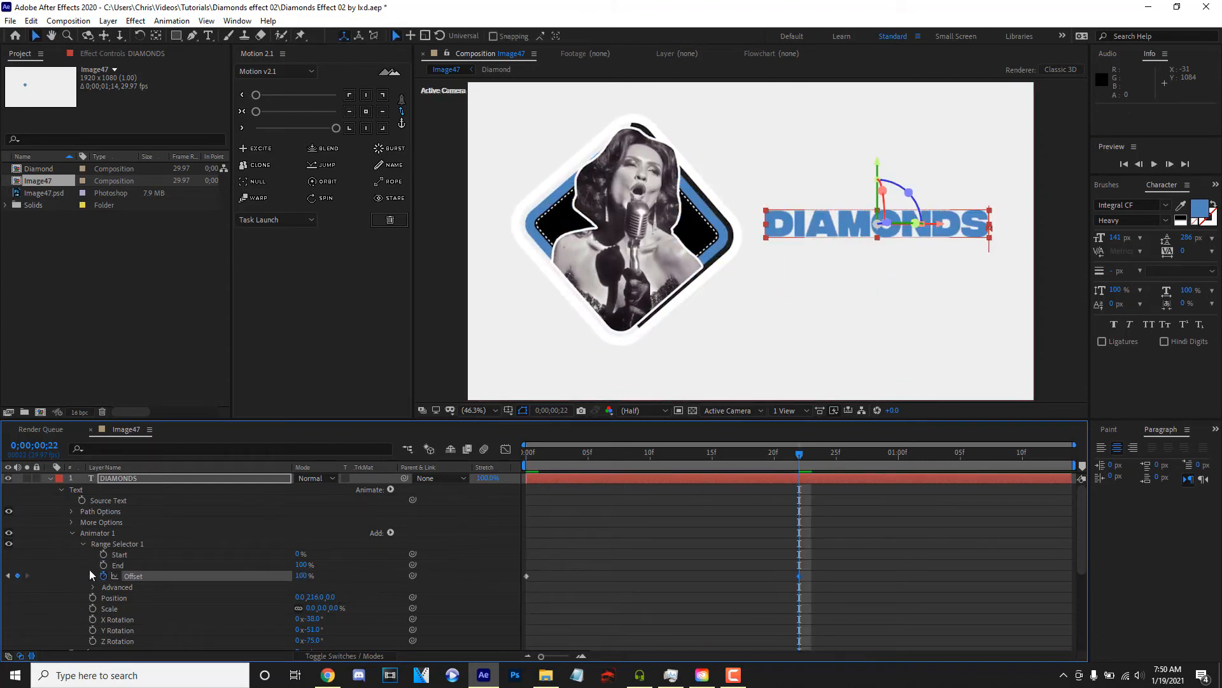
# - In the range selector's advanced options, set Shape to Ramp Up and Ease Low to 100%
pyautogui.click(93, 587)
pyautogui.click(344, 601)
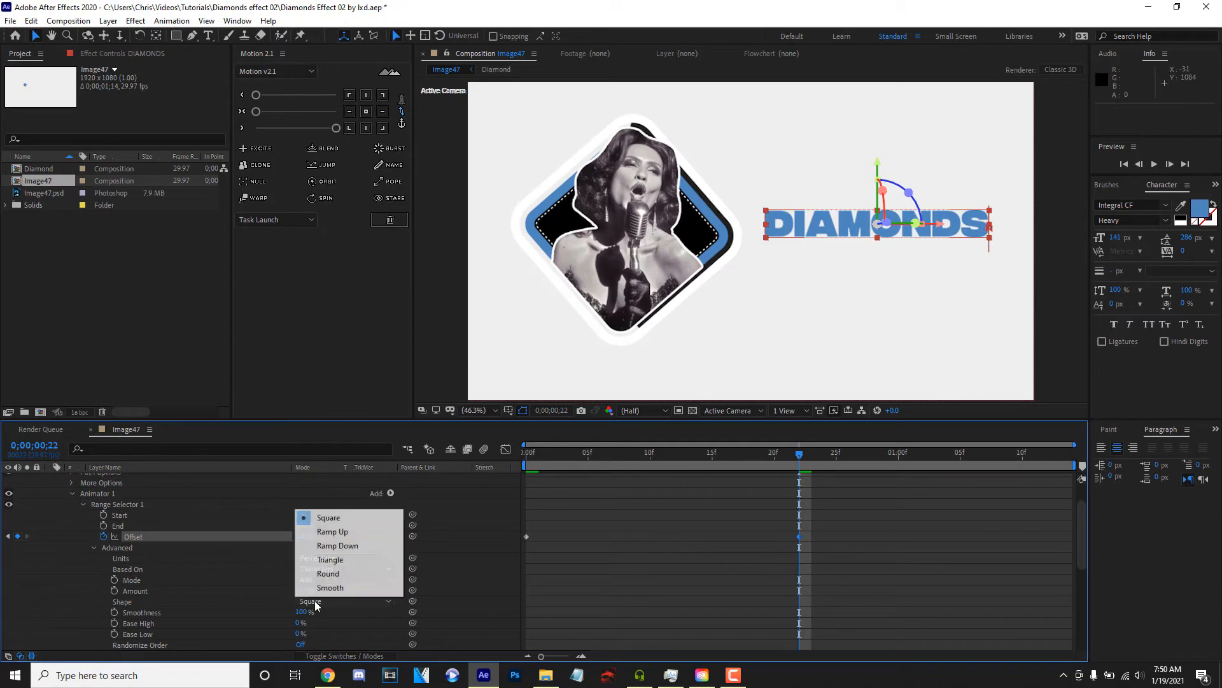
pyautogui.click(352, 532)
pyautogui.moveTo(299, 624); pyautogui.dragTo(379, 627)
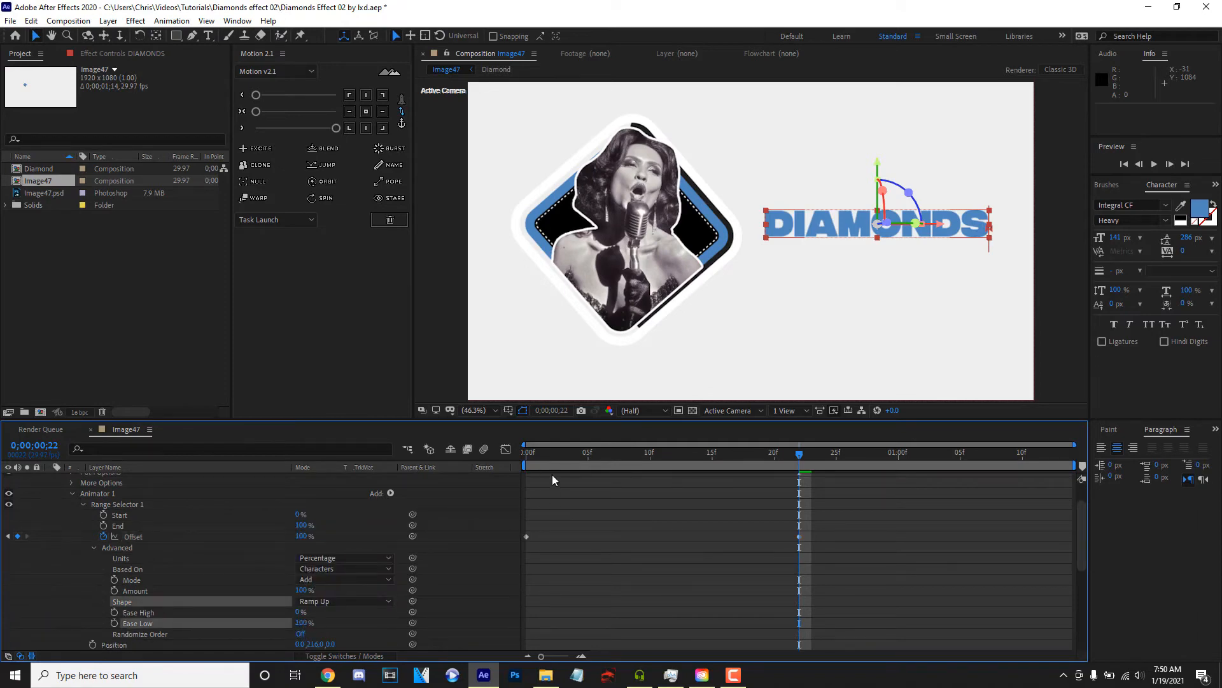
# - Preview the DIAMONDS text animation and collapse the text layer's properties
pyautogui.press('space')
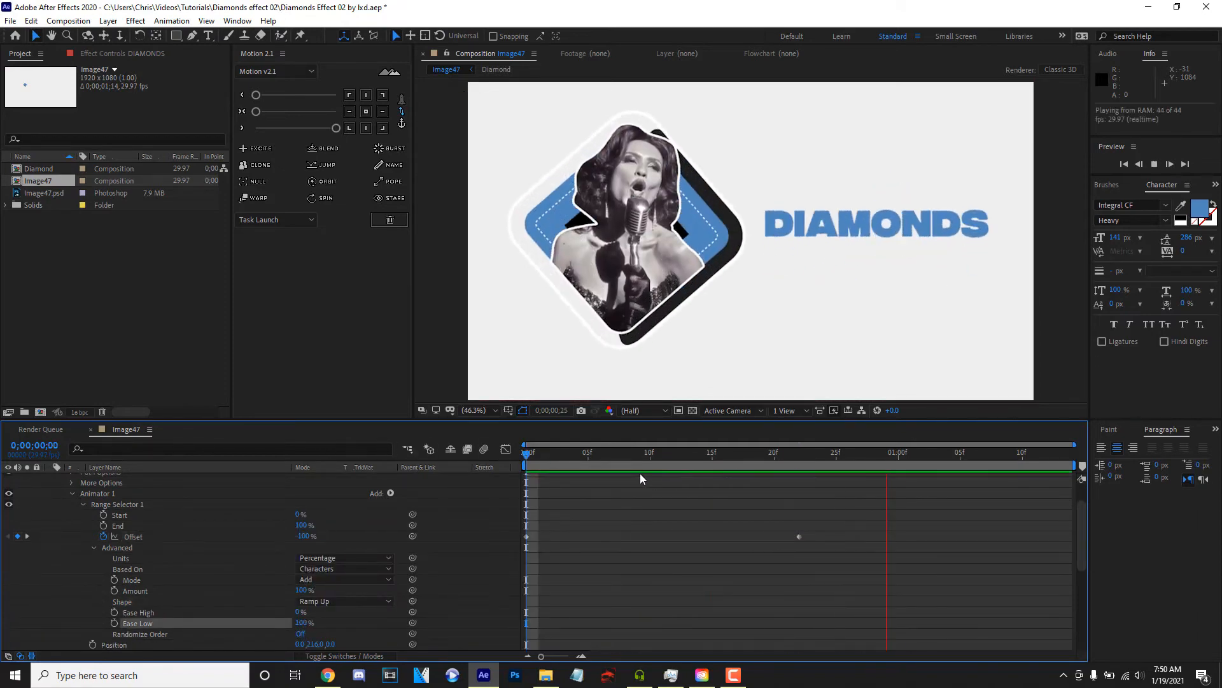
pyautogui.press('space')
pyautogui.press('space')
pyautogui.press('space')
pyautogui.scroll(2, 51, 545)
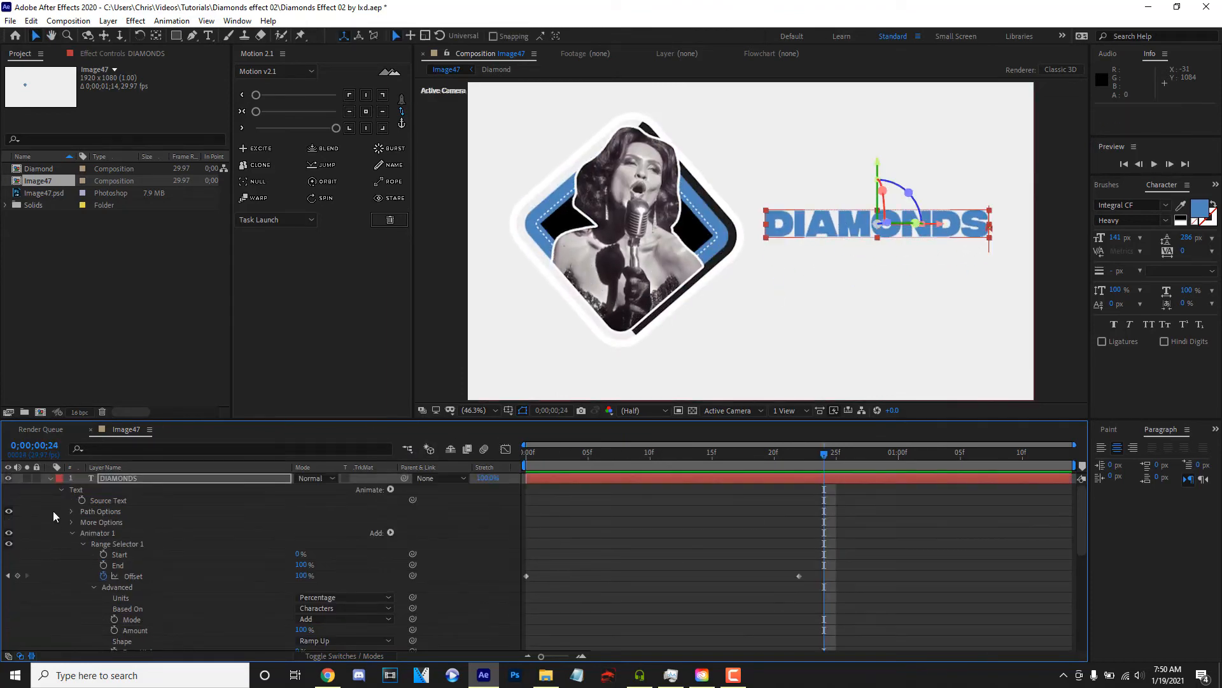
pyautogui.click(51, 478)
pyautogui.press('space')
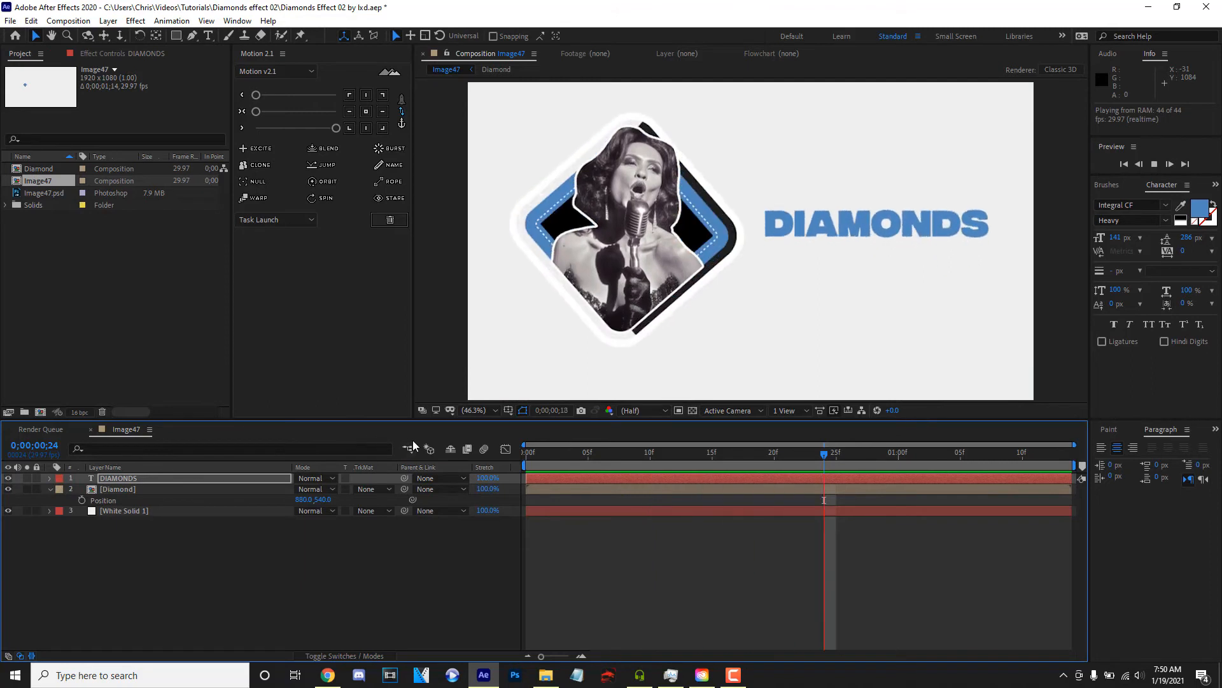
pyautogui.press('space')
# - Add the text "are a girls" below the DIAMONDS title and set its font size to 56 px
pyautogui.click(208, 36)
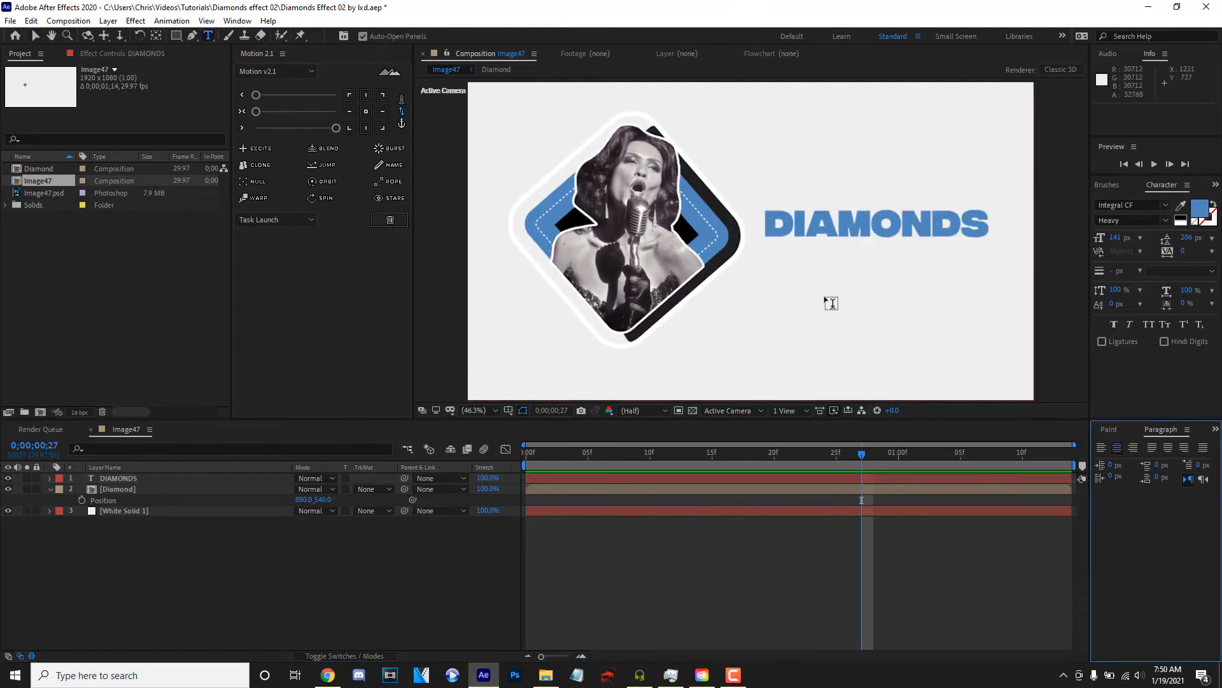
pyautogui.click(831, 303)
pyautogui.write('are a gir')
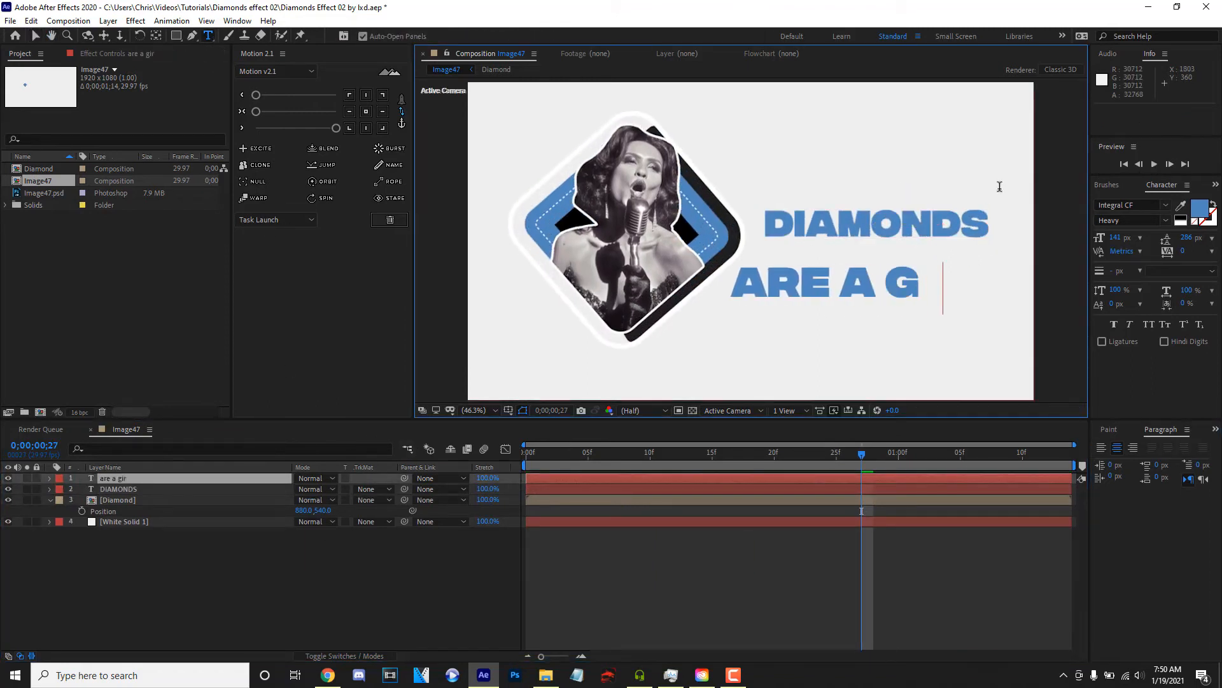
pyautogui.write('ls')
pyautogui.tripleClick(908, 299)
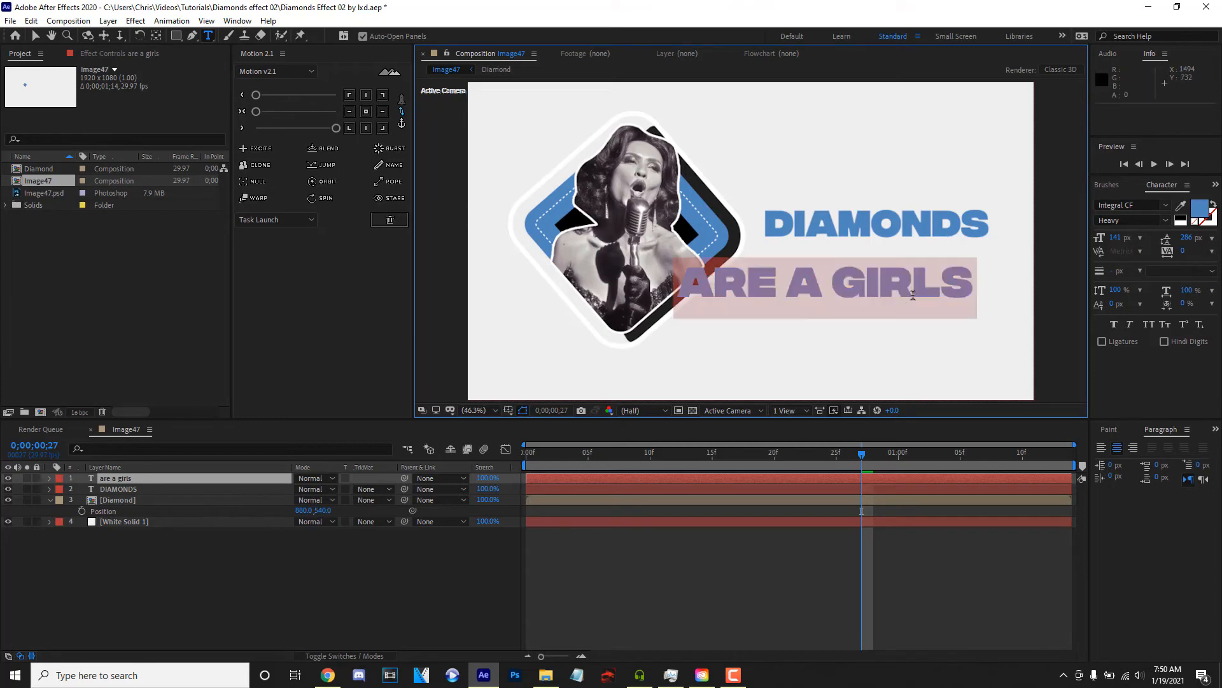
pyautogui.moveTo(1116, 239); pyautogui.dragTo(1064, 250)
# - Set the words "are a" in the new text line to the Regular font style
pyautogui.click(830, 291)
pyautogui.moveTo(831, 290); pyautogui.dragTo(750, 275)
pyautogui.click(1164, 220)
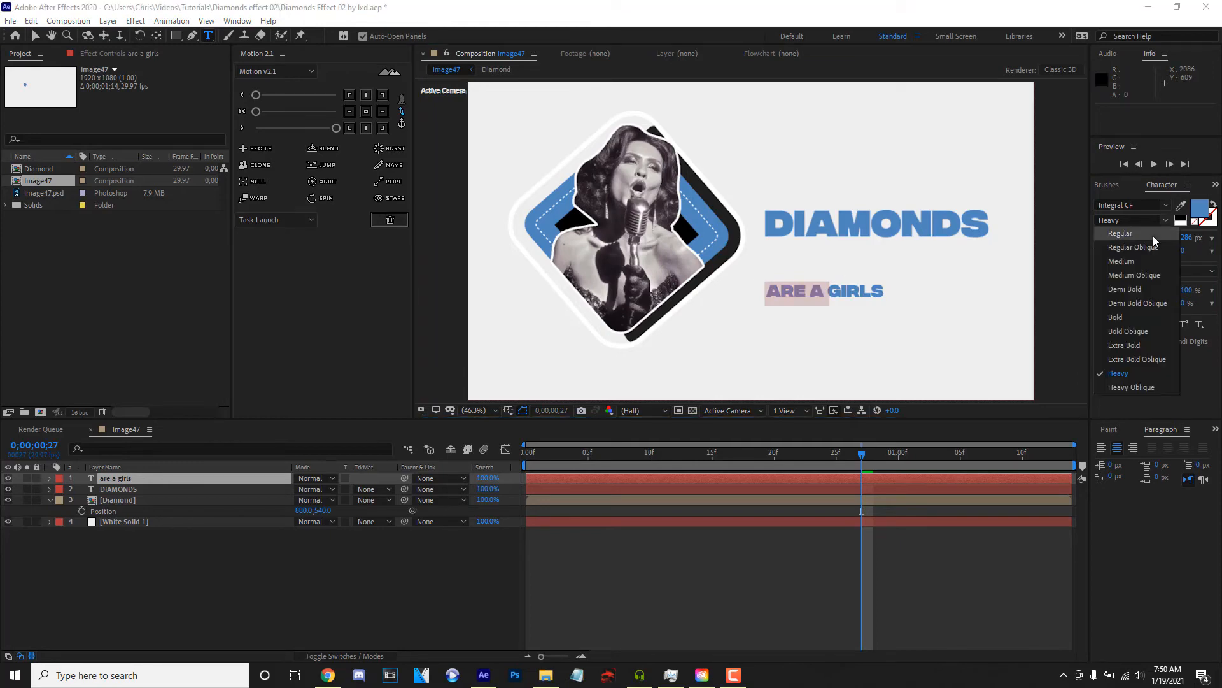
pyautogui.click(1152, 236)
pyautogui.click(820, 290)
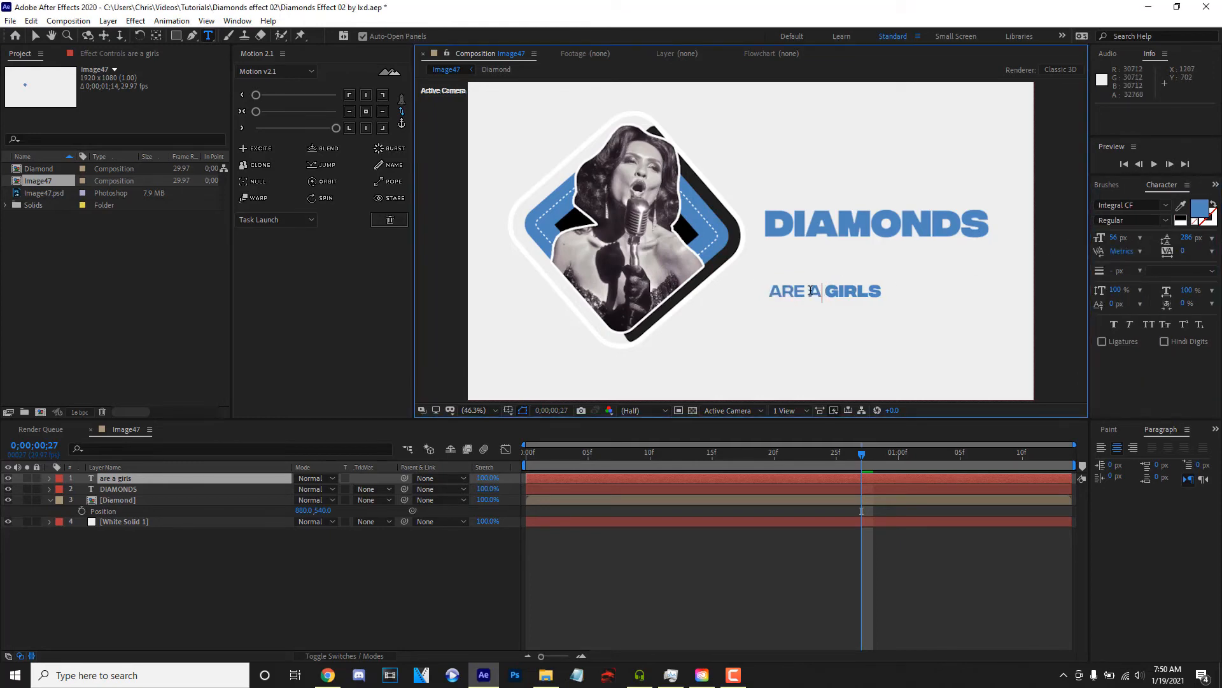
# - Set the words "are a" in the Heavy font style and "girls" in Regular
pyautogui.moveTo(826, 291); pyautogui.dragTo(758, 279)
pyautogui.click(1164, 221)
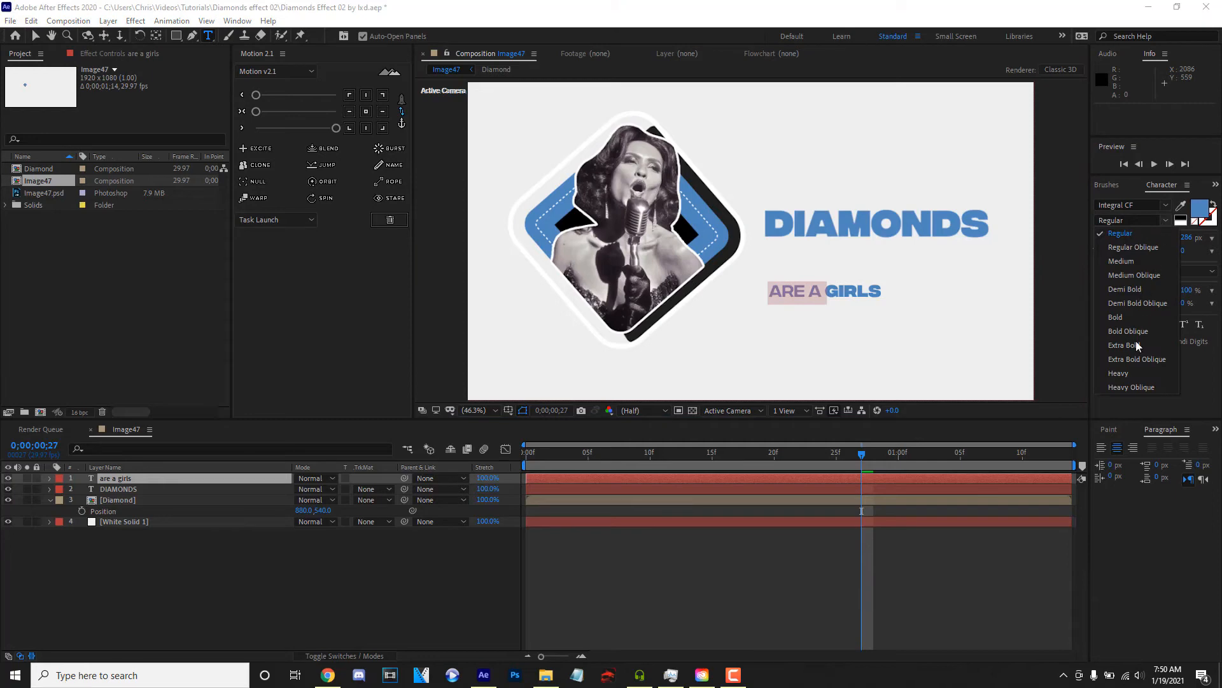
pyautogui.click(1125, 373)
pyautogui.click(1049, 279)
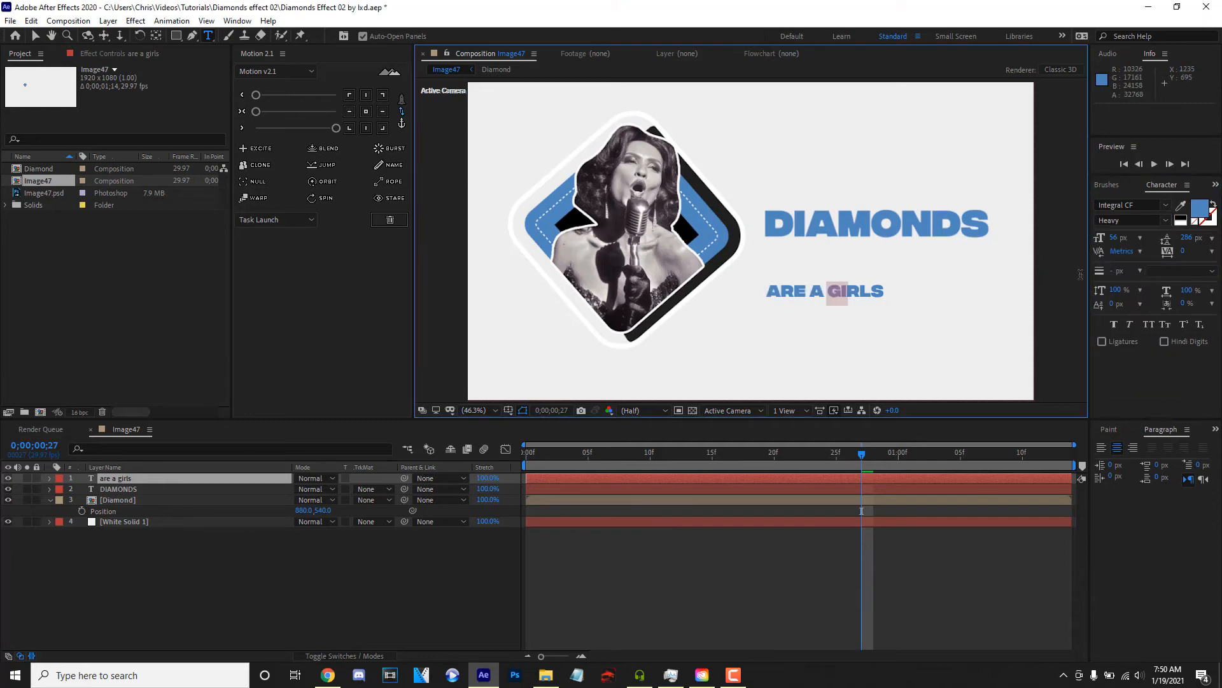
pyautogui.click(1164, 221)
pyautogui.click(1144, 237)
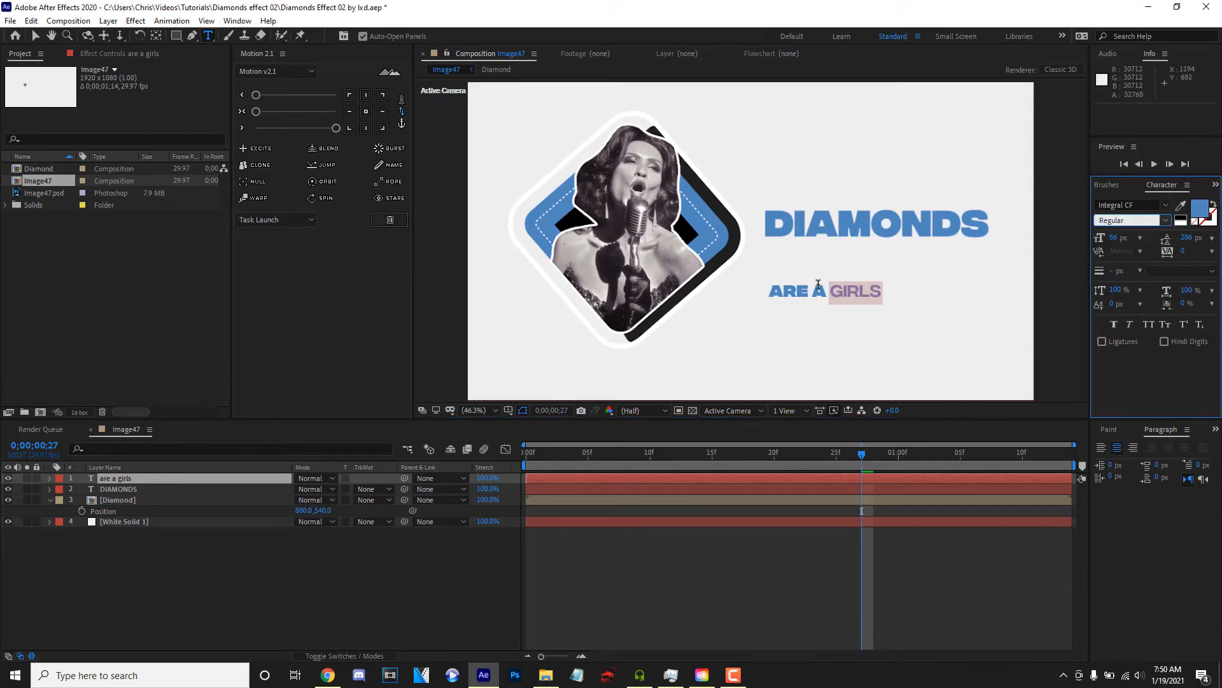
# - Enlarge the word "girls" to nearly the DIAMONDS title's height and set it in the Heavy font style
pyautogui.moveTo(1114, 240); pyautogui.dragTo(1173, 245)
pyautogui.click(1164, 220)
pyautogui.click(1144, 372)
# - Set the words "are a" in Regular at 32 px and insert a period before "girls"
pyautogui.moveTo(788, 290); pyautogui.dragTo(559, 278)
pyautogui.click(1163, 220)
pyautogui.click(1156, 233)
pyautogui.moveTo(1113, 238)
pyautogui.mouseDown()
pyautogui.moveTo(1080, 239)
pyautogui.moveTo(1099, 246)
pyautogui.mouseUp()
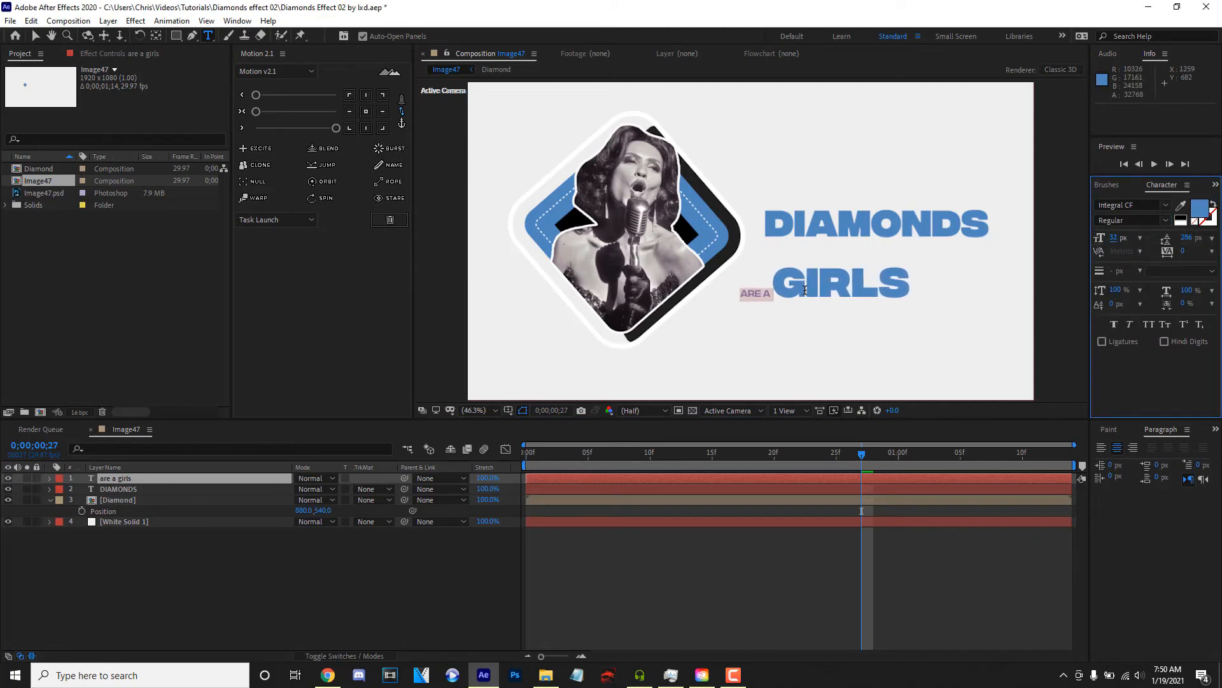
pyautogui.write('.')
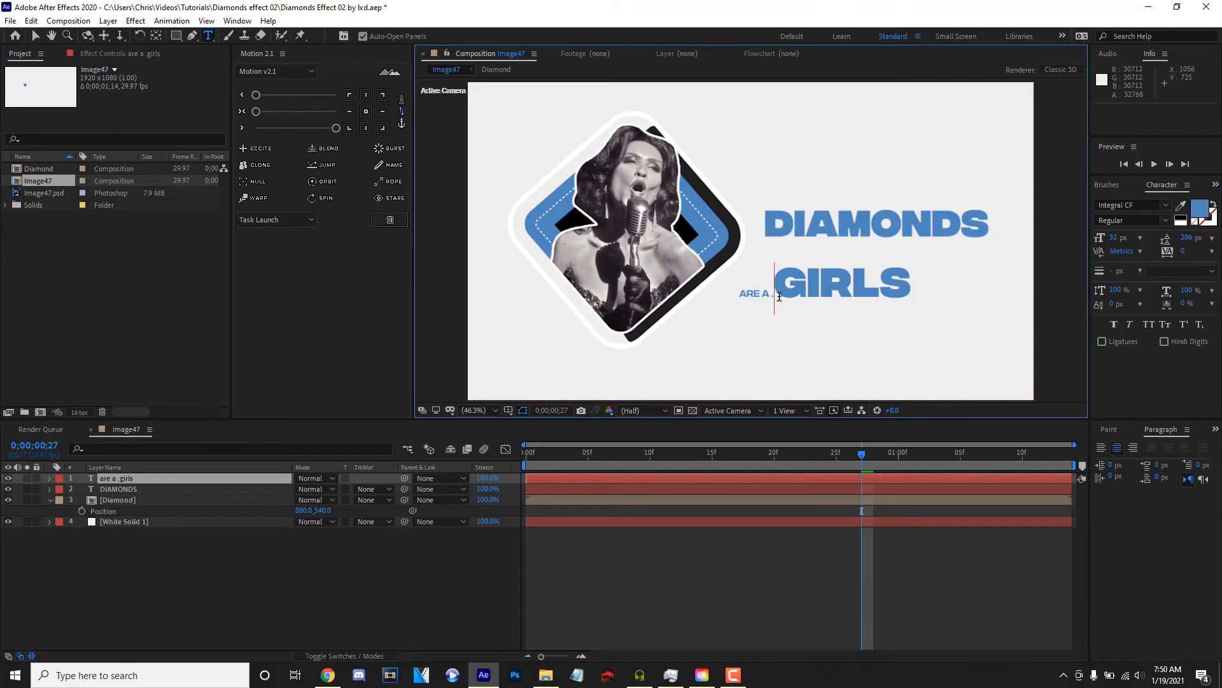
# - Scale the "are a girls" layer to 47%, place it under the right end of DIAMONDS, and preview
pyautogui.click(190, 481)
pyautogui.press('s')
pyautogui.moveTo(312, 489); pyautogui.dragTo(278, 489)
pyautogui.press('v')
pyautogui.moveTo(846, 295); pyautogui.dragTo(955, 251)
pyautogui.press('space')
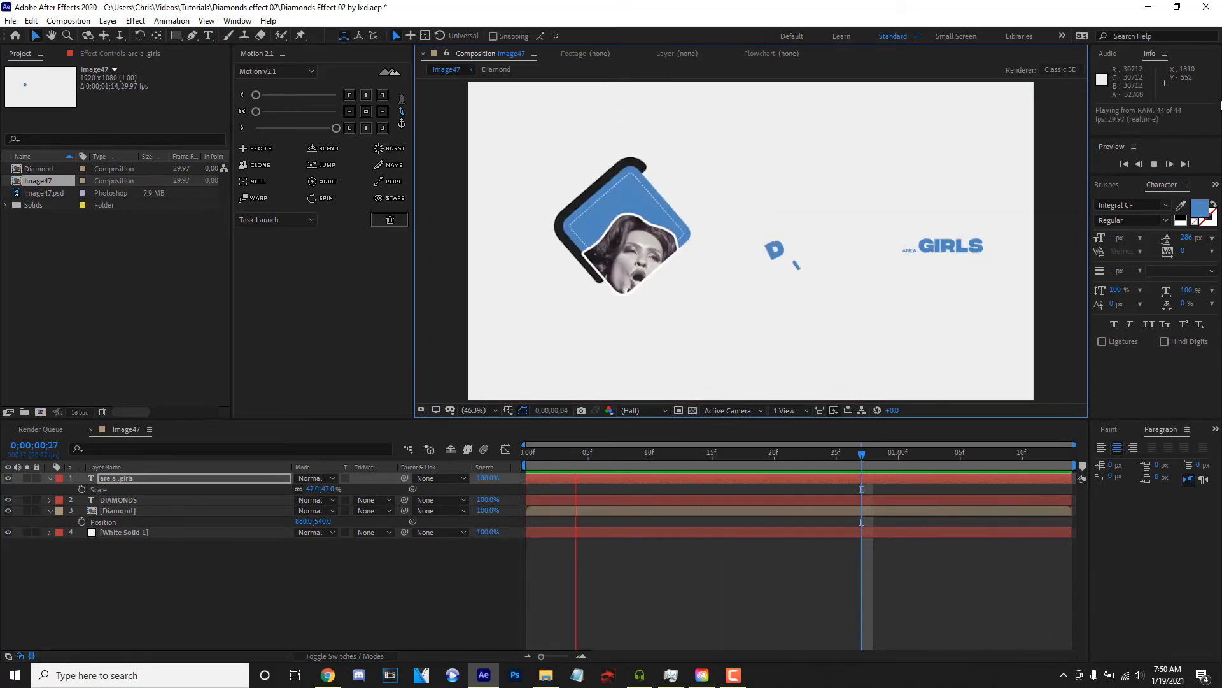
pyautogui.press('space')
# - Add a Tracking animator to the small text line with an amount of 55, and move the layer to about 1475, 592
pyautogui.click(50, 478)
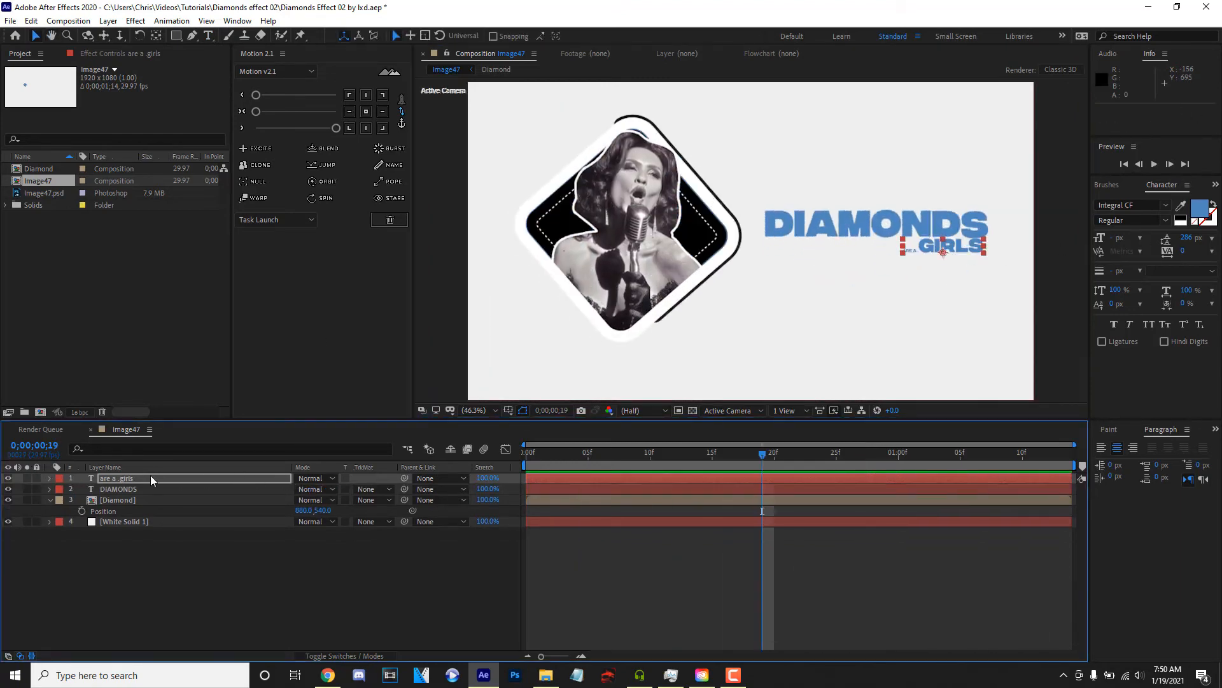
pyautogui.click(50, 479)
pyautogui.click(390, 489)
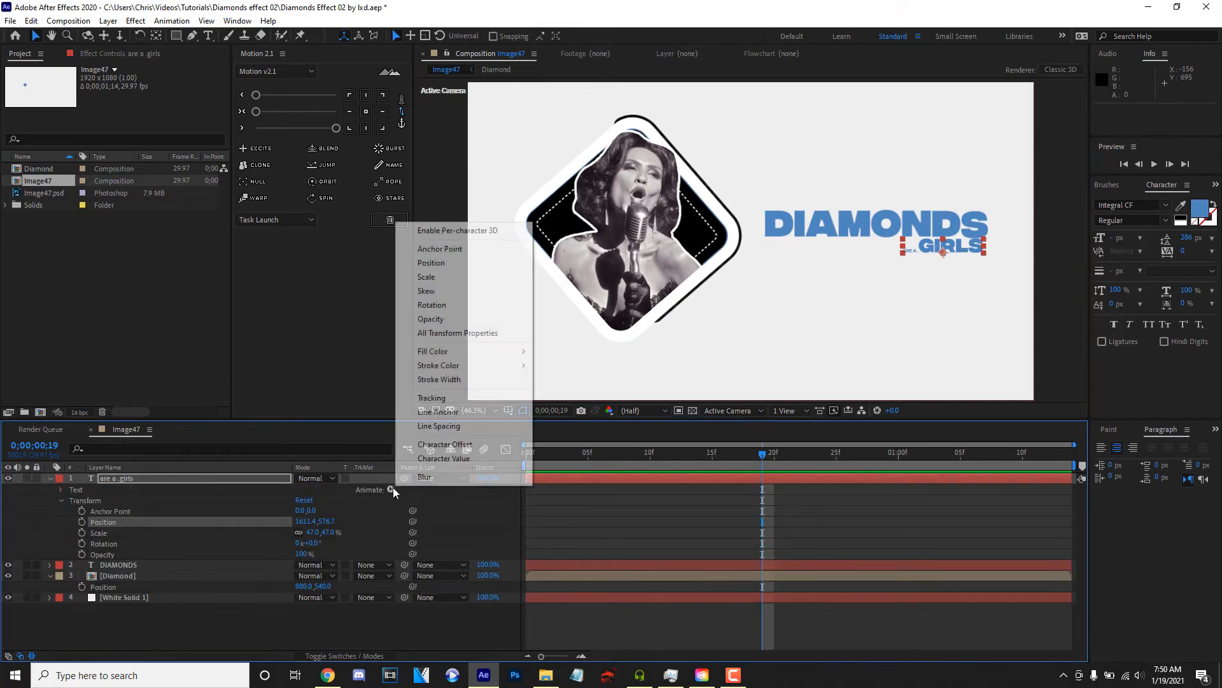
pyautogui.click(467, 397)
pyautogui.moveTo(297, 564); pyautogui.dragTo(335, 565)
pyautogui.moveTo(944, 253); pyautogui.dragTo(910, 256)
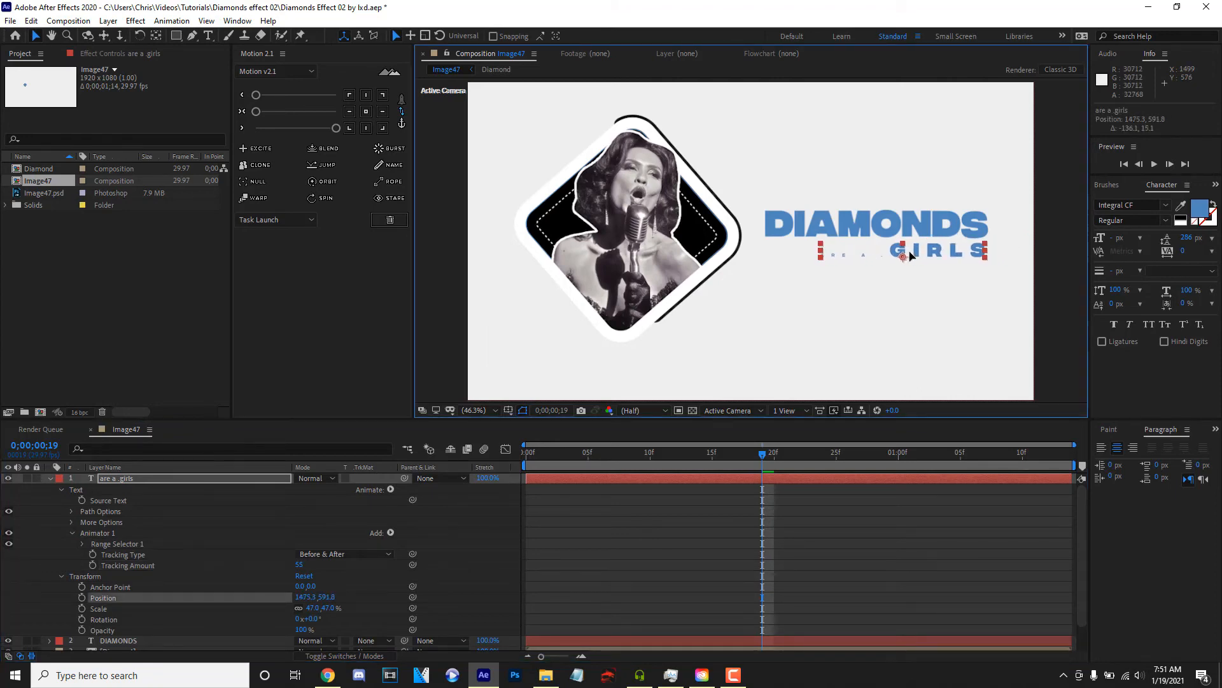
# - Add a Position property to Animator 1 and set it to -495, 0
pyautogui.click(391, 532)
pyautogui.moveTo(417, 538)
pyautogui.click(503, 323)
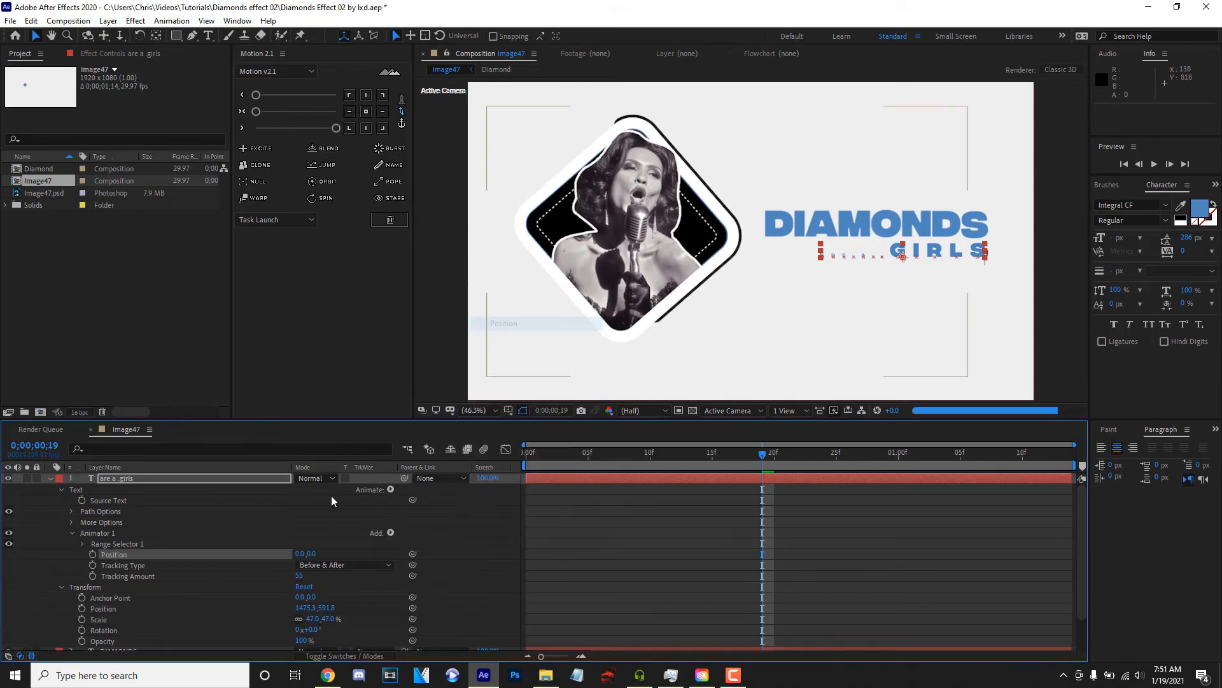
pyautogui.moveTo(299, 554); pyautogui.dragTo(1, 570)
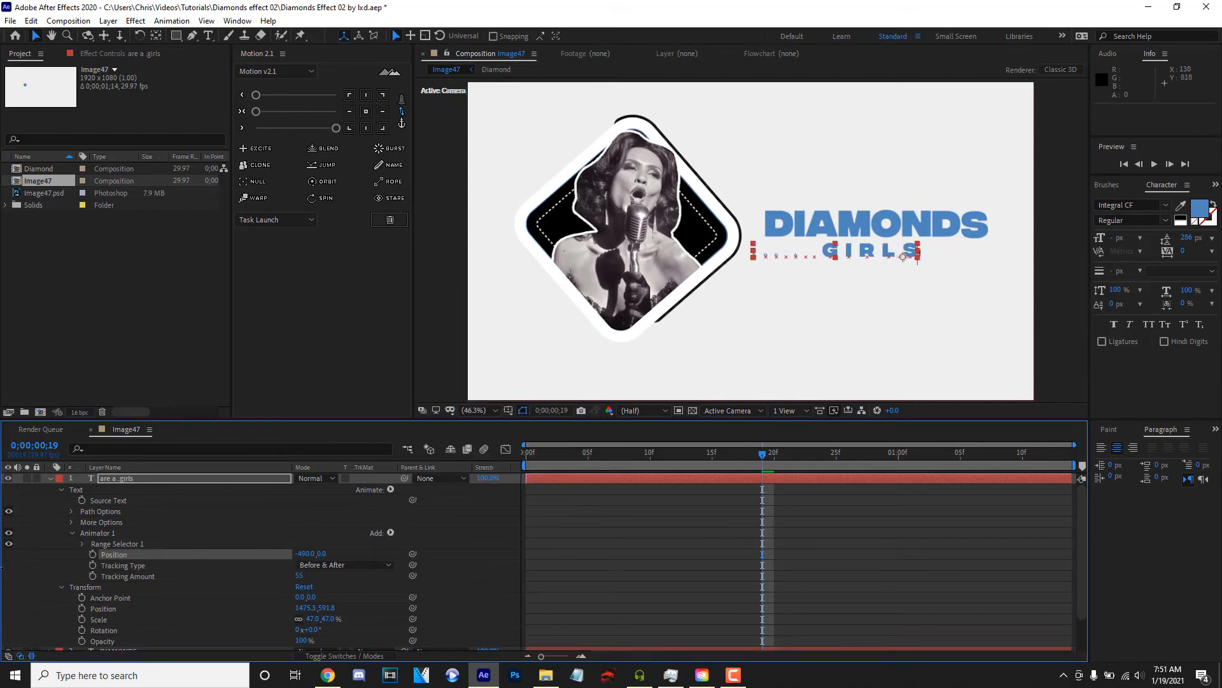
pyautogui.click(391, 532)
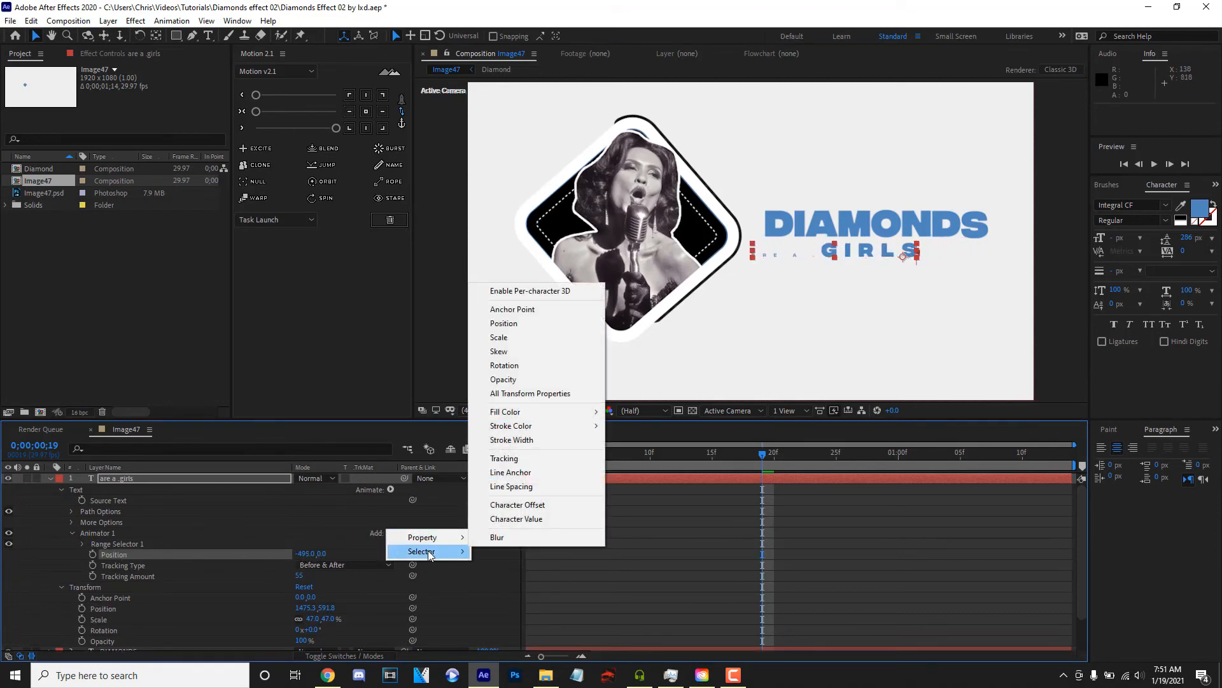
pyautogui.click(486, 519)
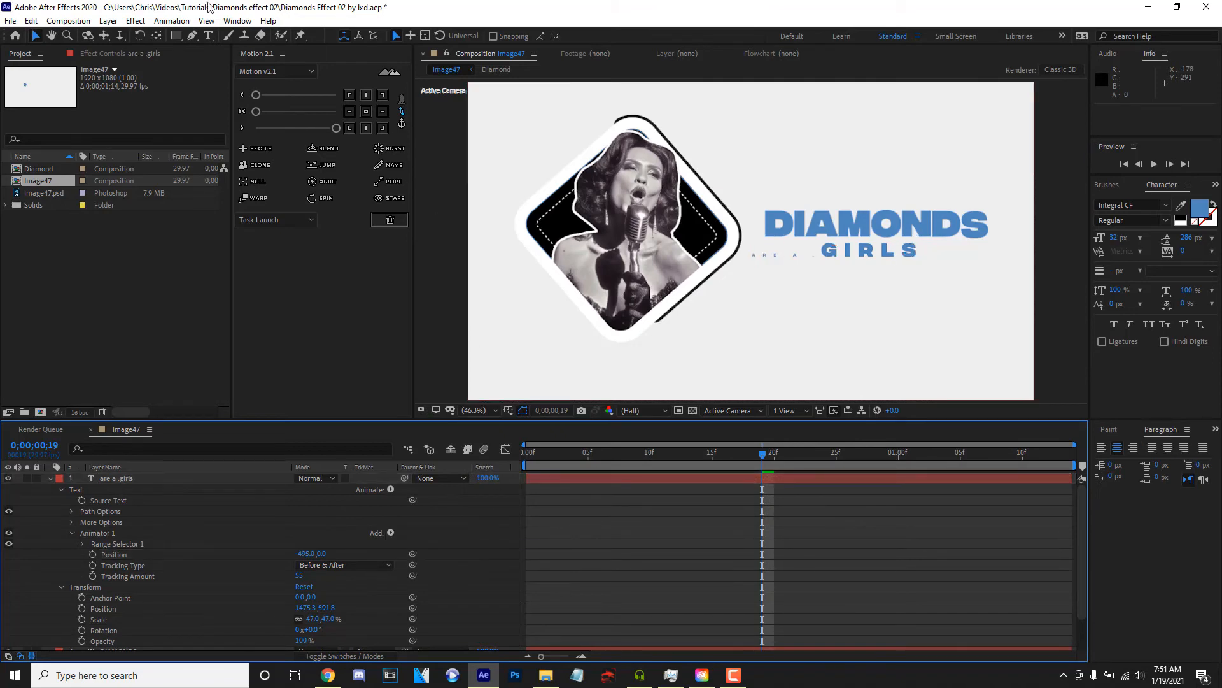
# - Try to draw a rectangle around the word "girls", then reselect the small text layer
pyautogui.click(176, 35)
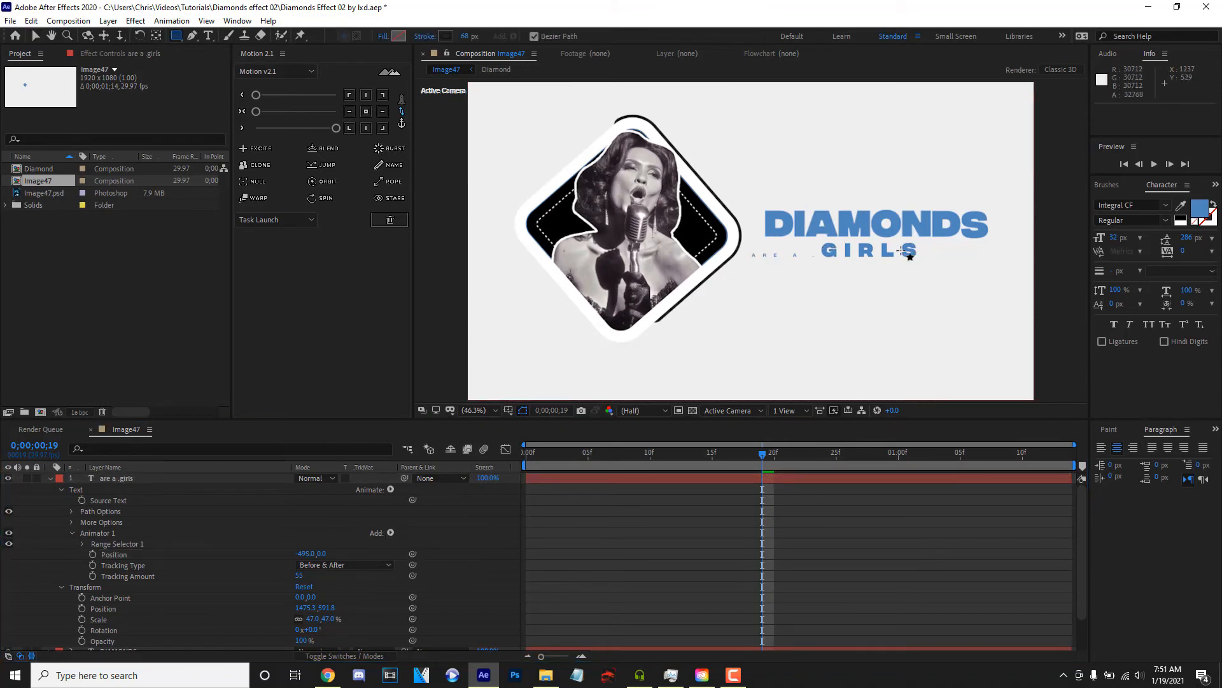
pyautogui.moveTo(816, 237); pyautogui.dragTo(980, 274)
pyautogui.click(154, 479)
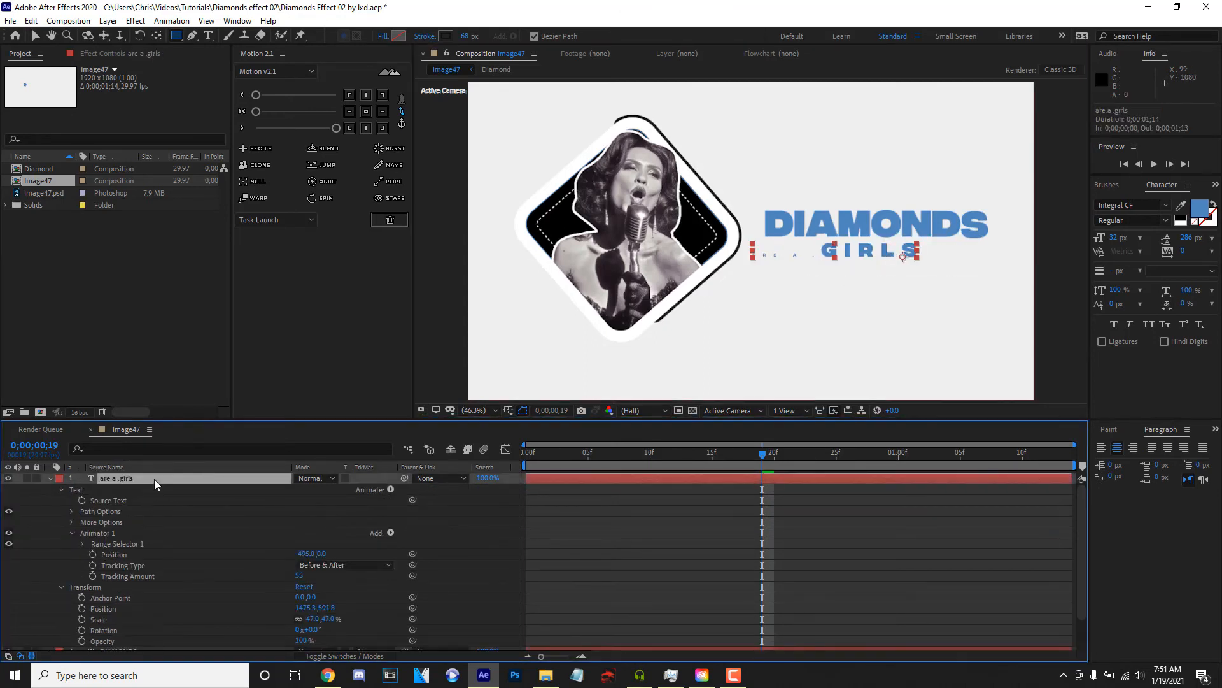
# - Try keyframing Animator 1's range selector Offset at -100% at the composition's start, and undo it
pyautogui.scroll(-1, 294, 536)
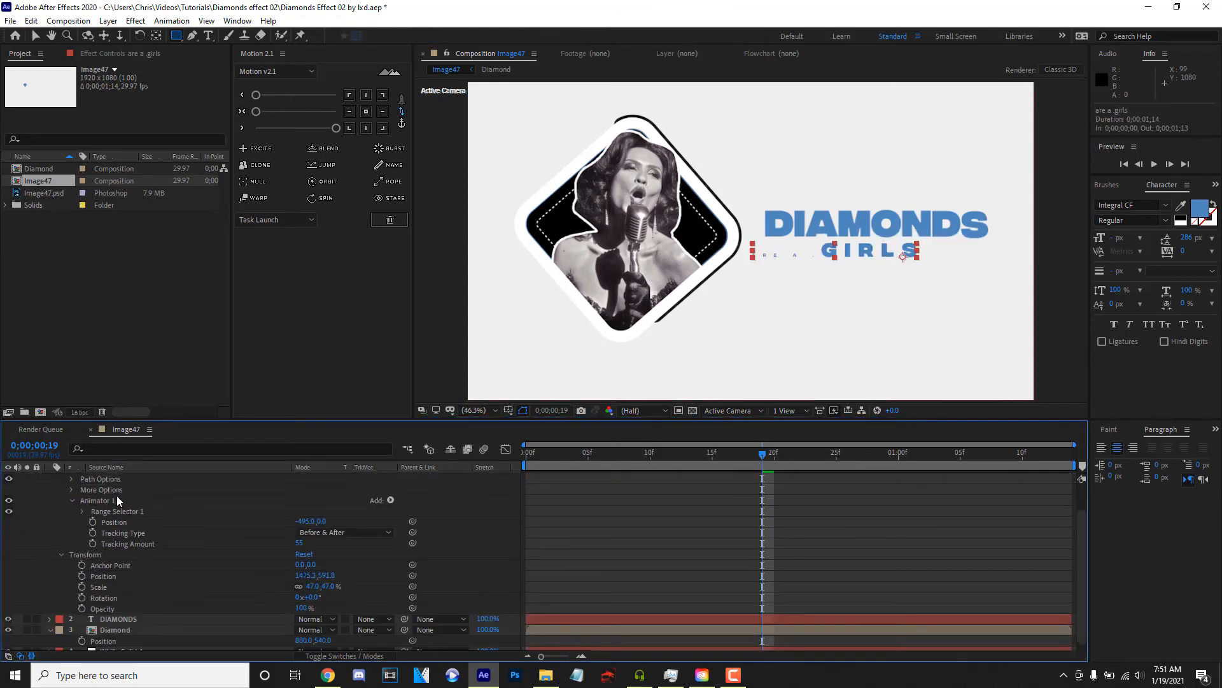
pyautogui.click(84, 511)
pyautogui.moveTo(297, 543); pyautogui.dragTo(81, 552)
pyautogui.press('Home')
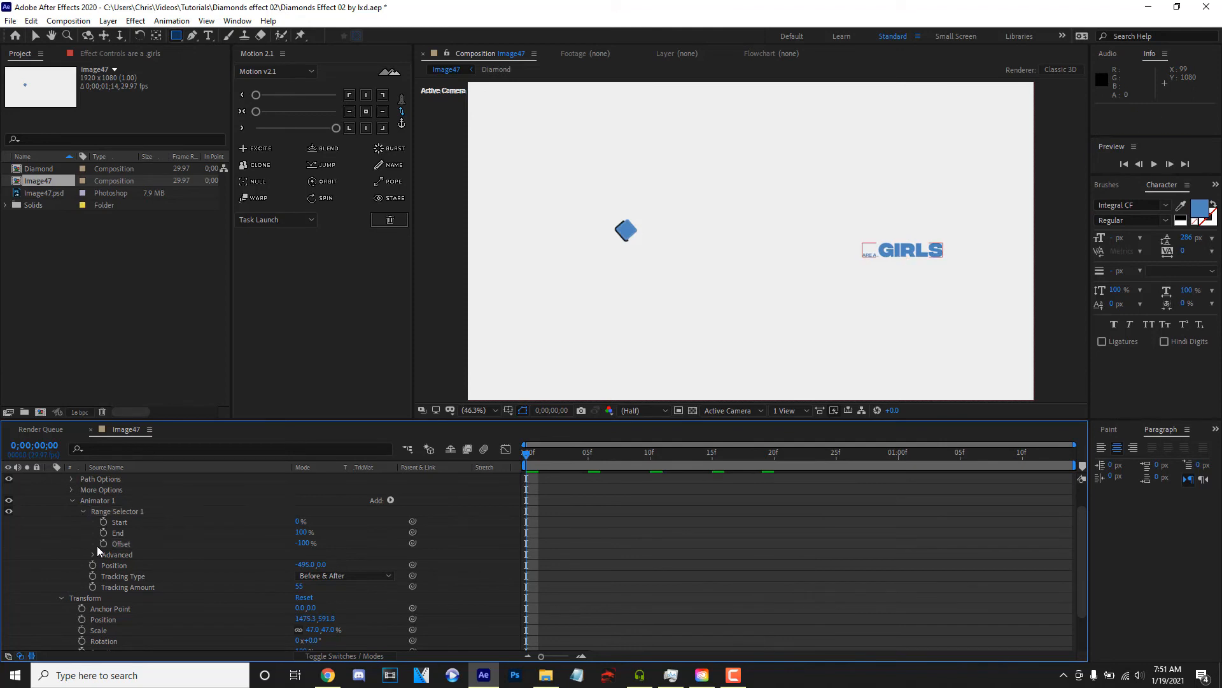
pyautogui.click(103, 543)
pyautogui.hotkey('ctrl', 'z')
pyautogui.hotkey('ctrl', 'z')
# - Delete the Position property from Animator 1
pyautogui.click(128, 564)
pyautogui.click(125, 577)
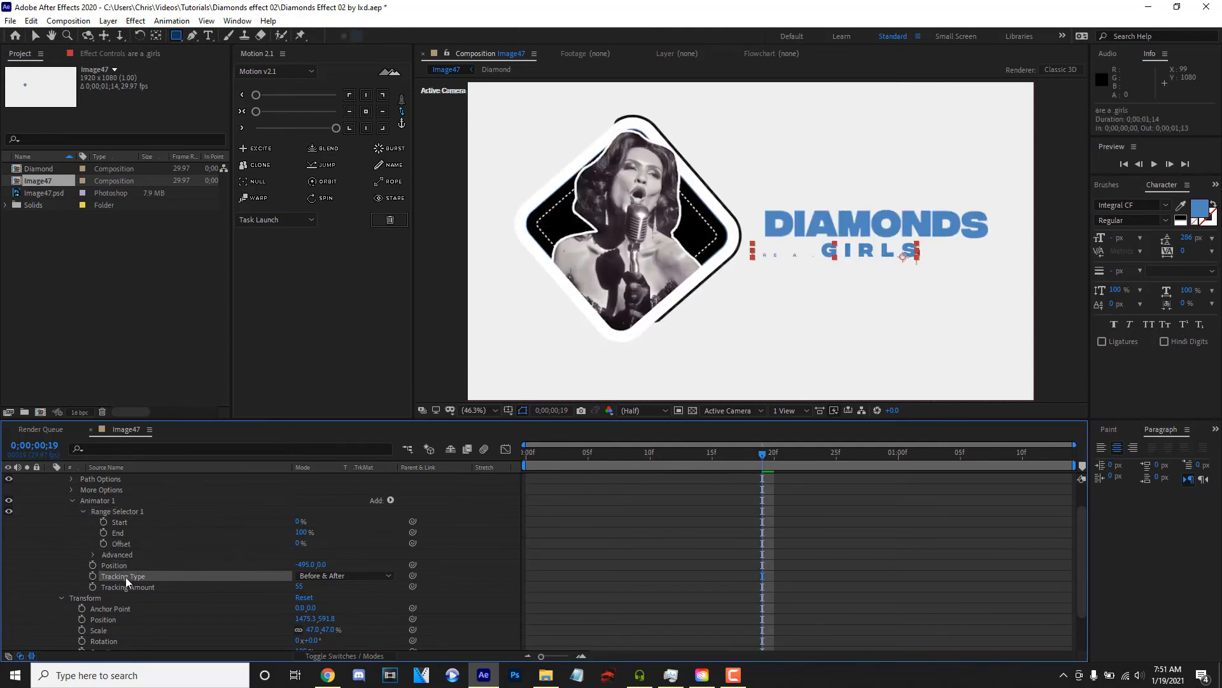
pyautogui.click(138, 586)
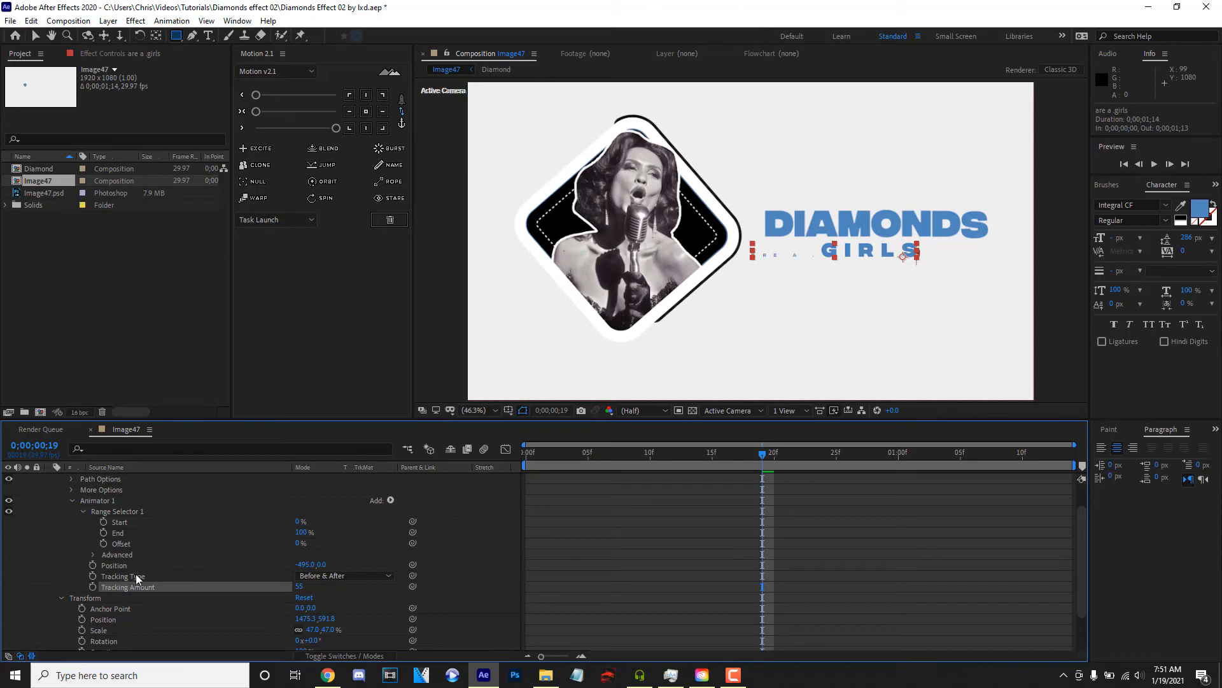
pyautogui.click(137, 566)
pyautogui.press('Delete')
# - Add a separate Position animator to the small text line and set its position to -551, 0
pyautogui.scroll(3, 181, 531)
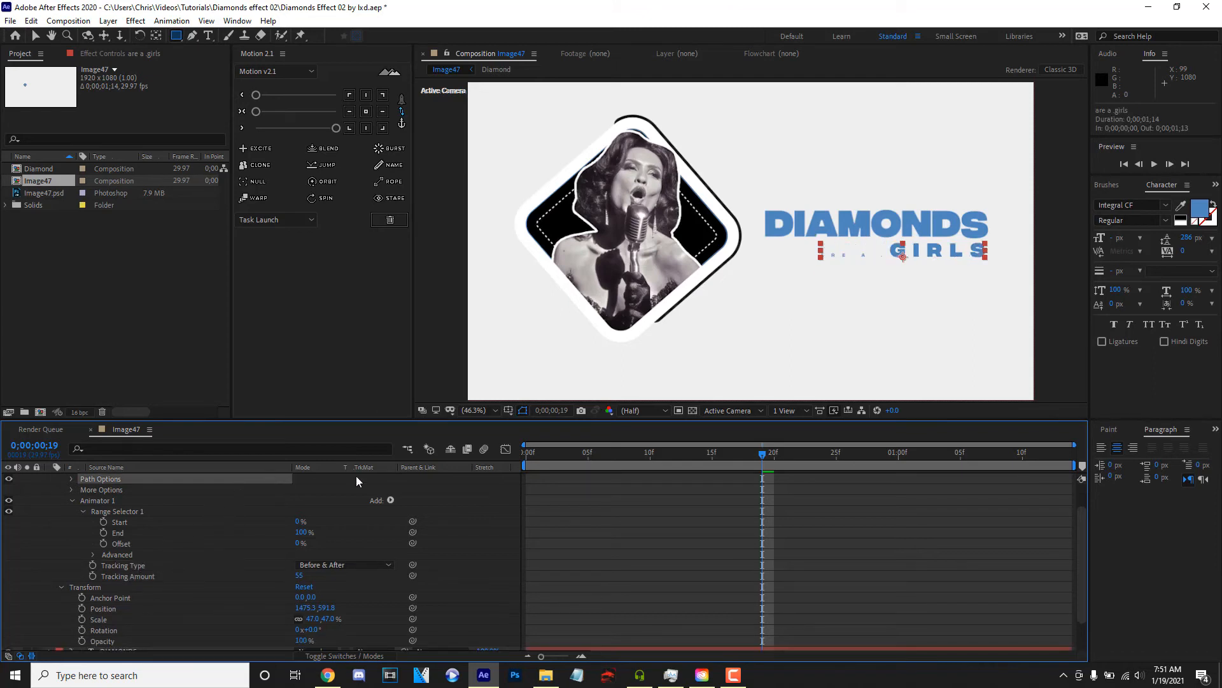
pyautogui.click(392, 490)
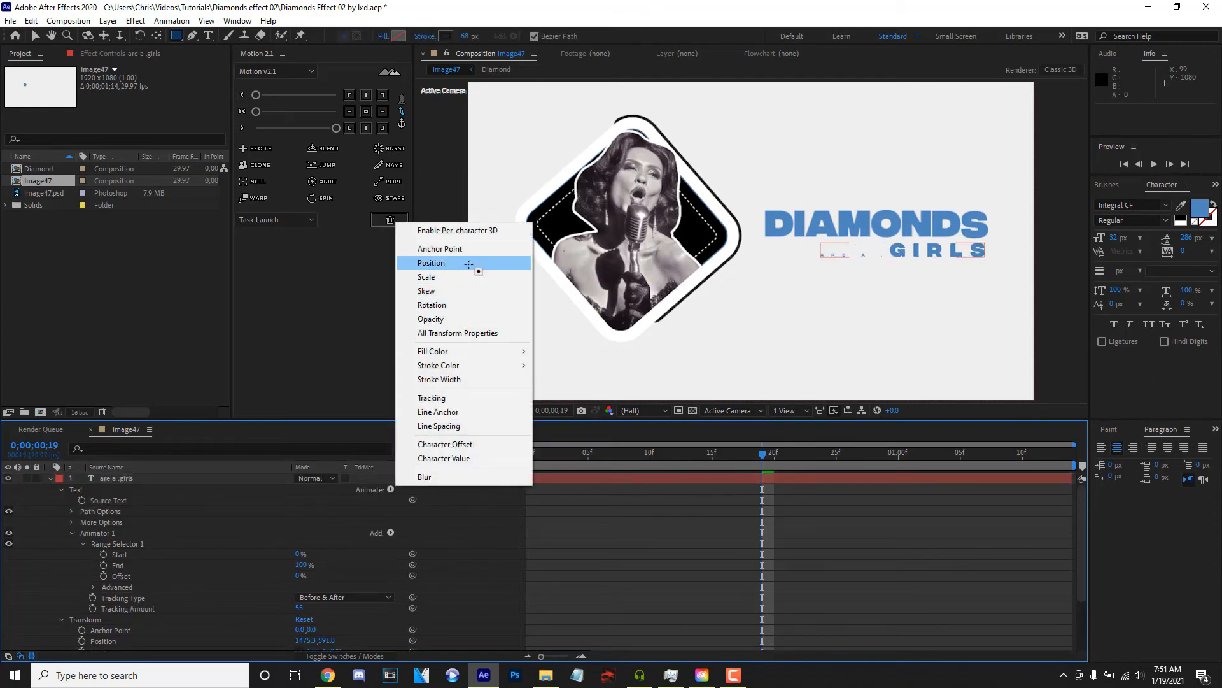
pyautogui.click(468, 265)
pyautogui.scroll(-3, 278, 547)
pyautogui.moveTo(301, 543); pyautogui.dragTo(2, 592)
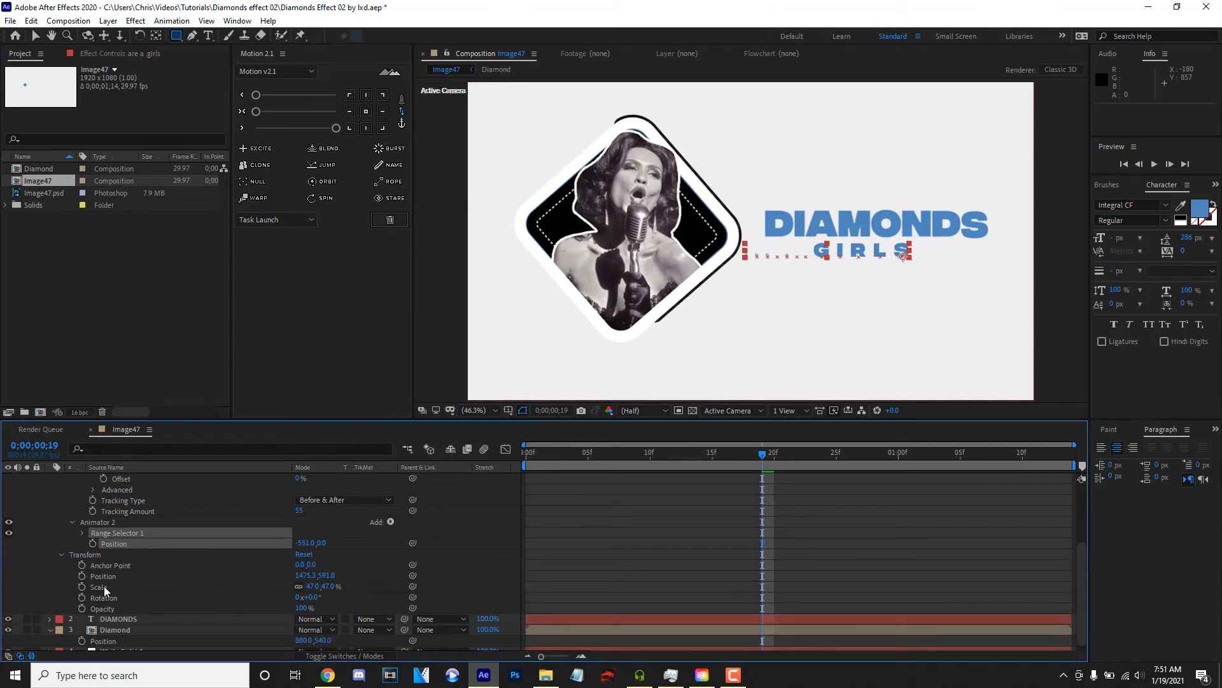
# - Add an Opacity property to Animator 2 and lower it to 1%
pyautogui.click(390, 521)
pyautogui.moveTo(424, 526)
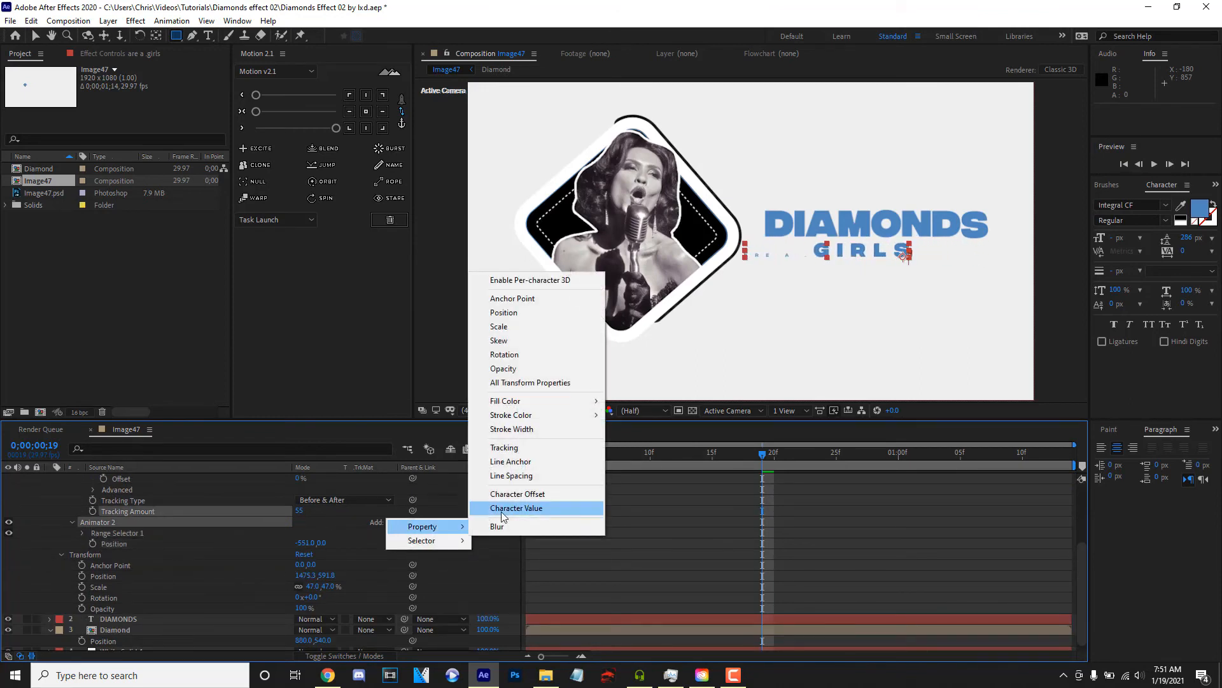
pyautogui.click(507, 368)
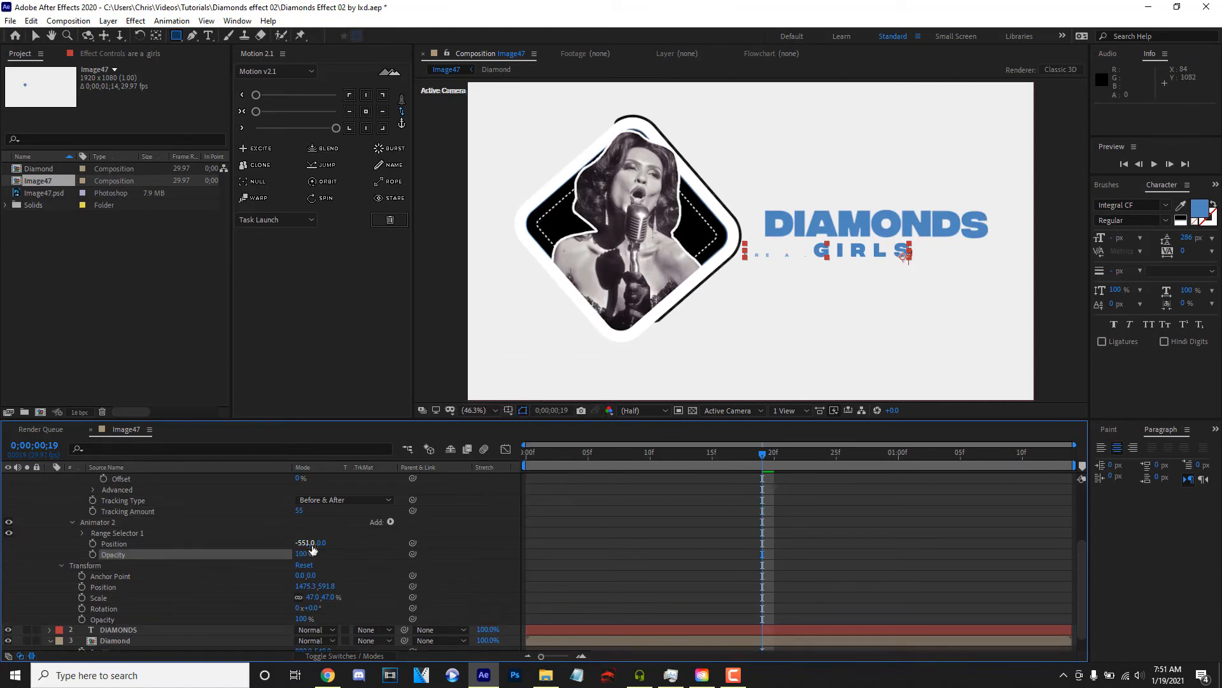
pyautogui.moveTo(305, 554); pyautogui.dragTo(59, 548)
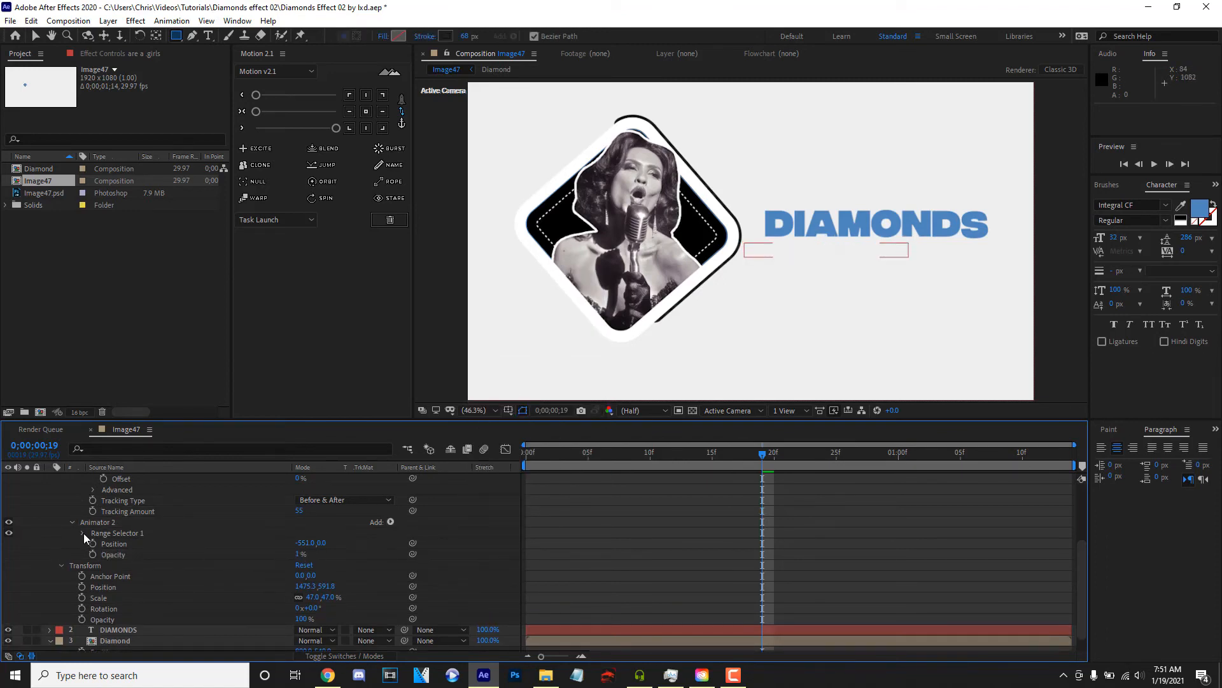
# - Keyframe Animator 2's range selector Offset from -100% at frame 13 to 100% at frame 29
pyautogui.click(83, 533)
pyautogui.moveTo(297, 568); pyautogui.dragTo(96, 564)
pyautogui.click(103, 565)
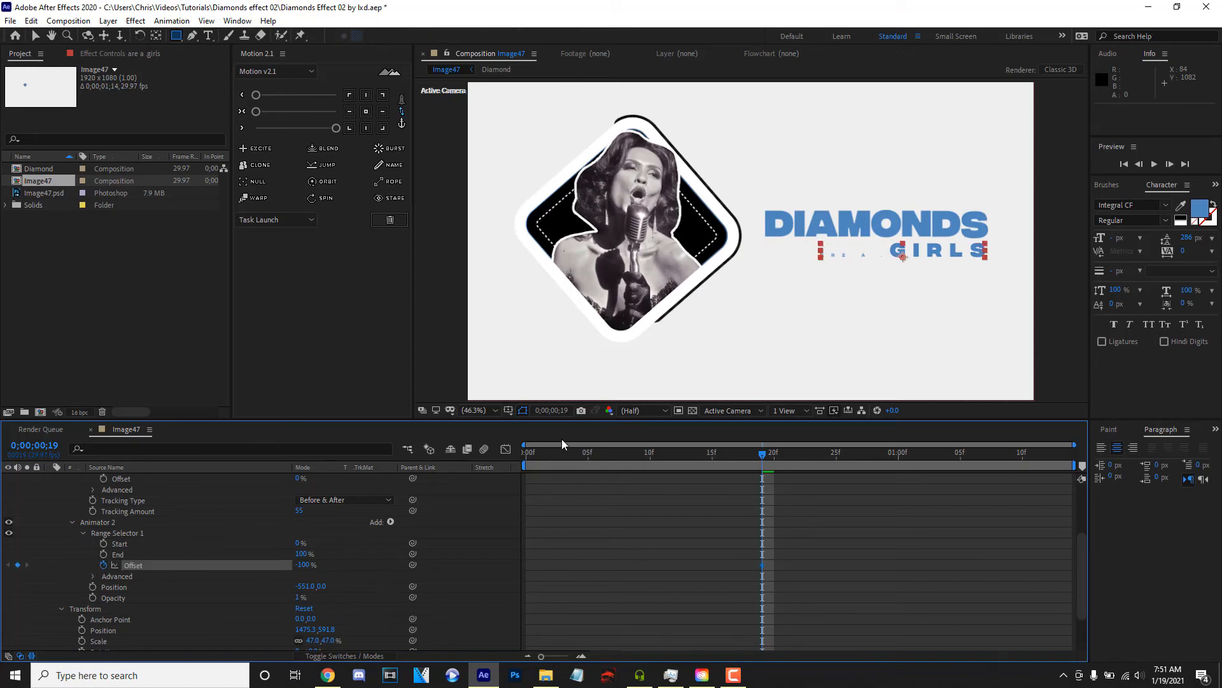
pyautogui.press('space')
pyautogui.press('space')
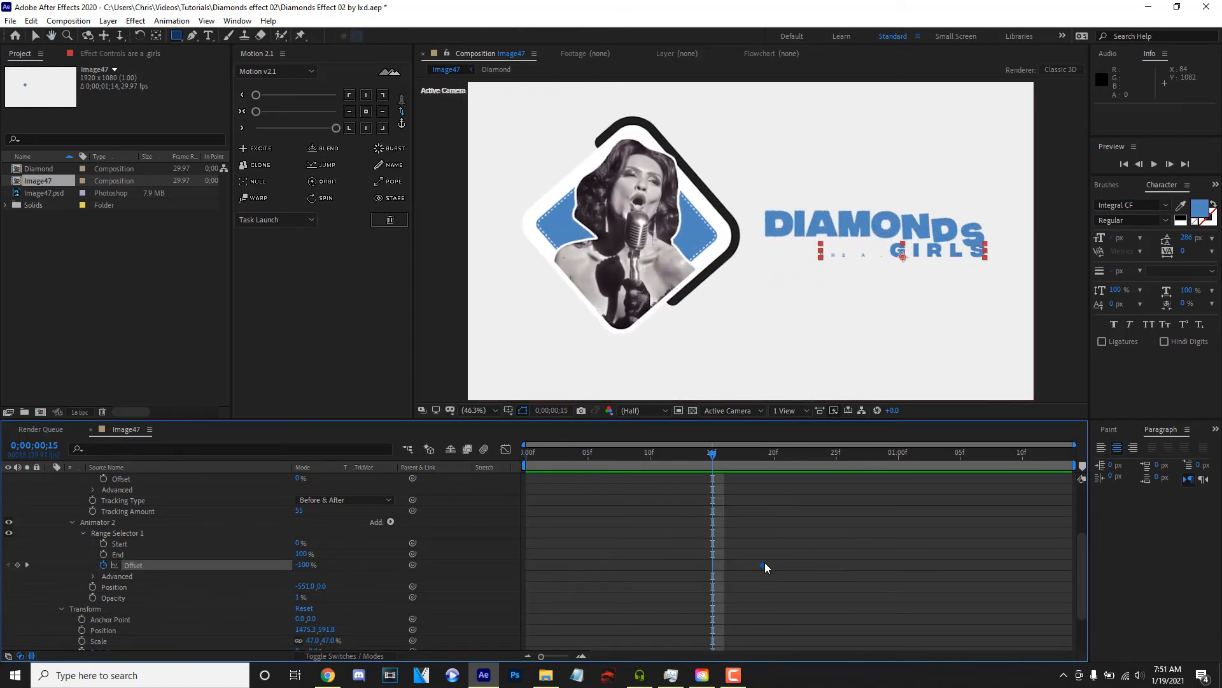
pyautogui.moveTo(874, 456); pyautogui.dragTo(887, 467)
pyautogui.moveTo(302, 565); pyautogui.dragTo(553, 548)
# - In Animator 2's advanced range selector options, set Shape to Ramp Up and Ease Low to 100%
pyautogui.click(93, 576)
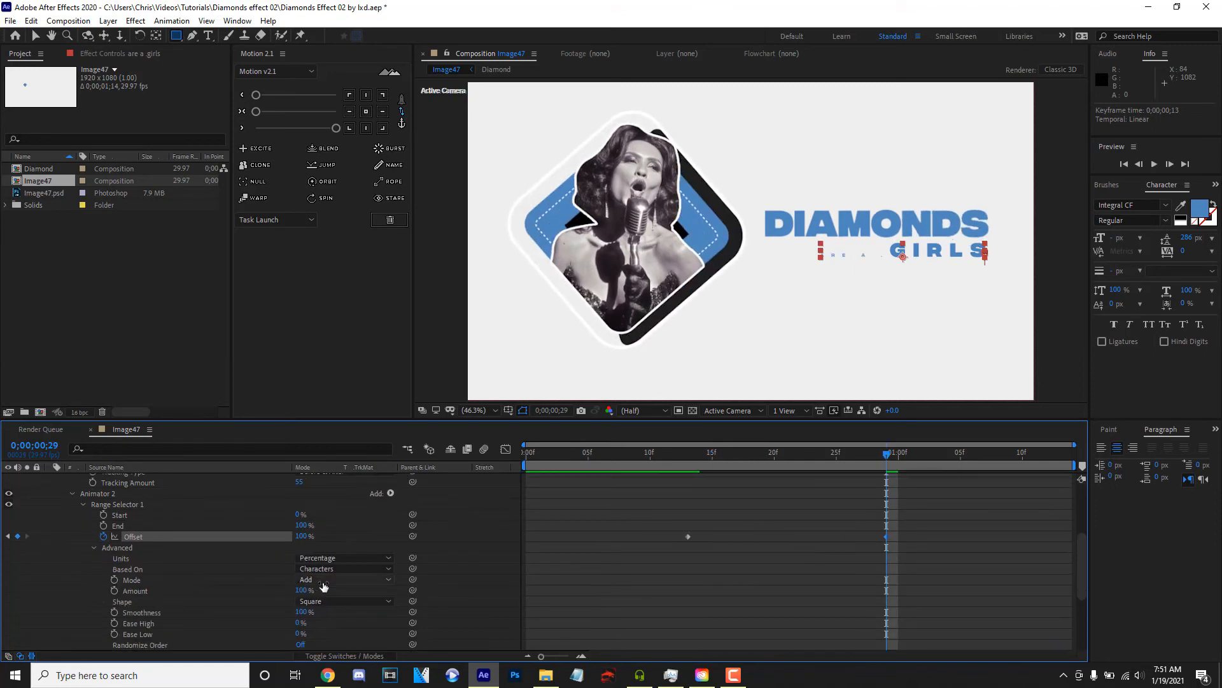
pyautogui.click(344, 601)
pyautogui.click(319, 530)
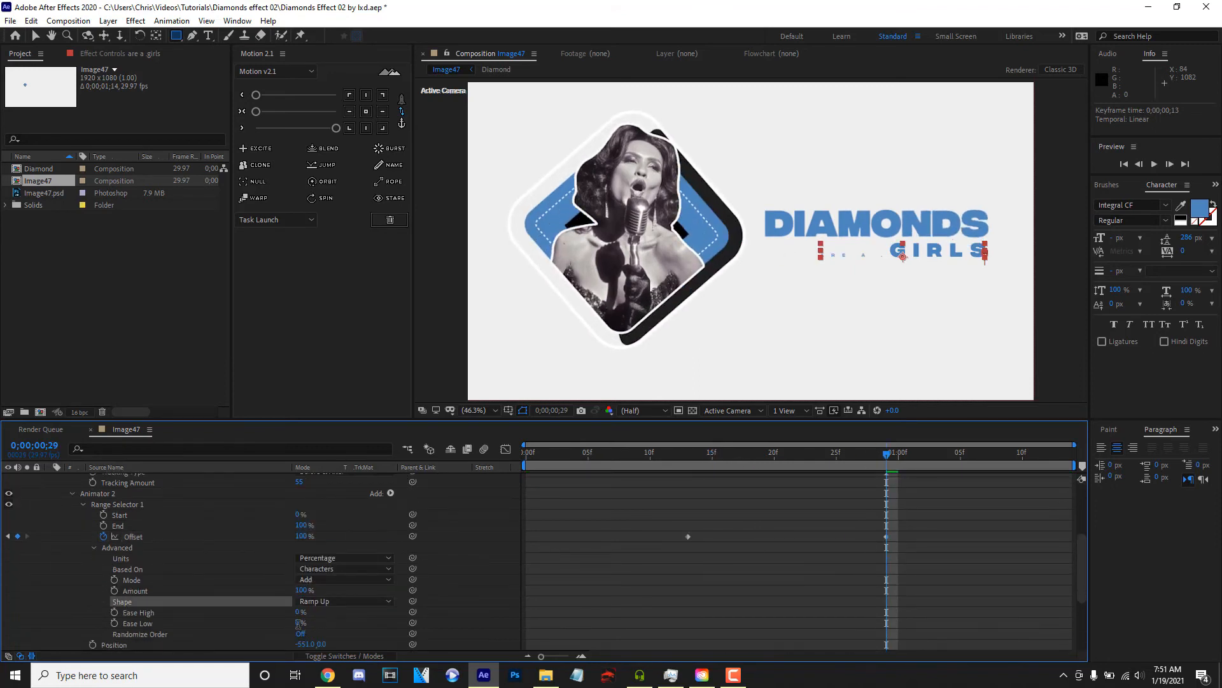
pyautogui.click(354, 632)
pyautogui.moveTo(300, 623)
pyautogui.mouseDown()
pyautogui.moveTo(321, 630)
pyautogui.moveTo(301, 632)
pyautogui.mouseUp()
pyautogui.hotkey('ctrl', 'z')
# - Preview the small text line's animation together with the title
pyautogui.click(623, 453)
pyautogui.press('space')
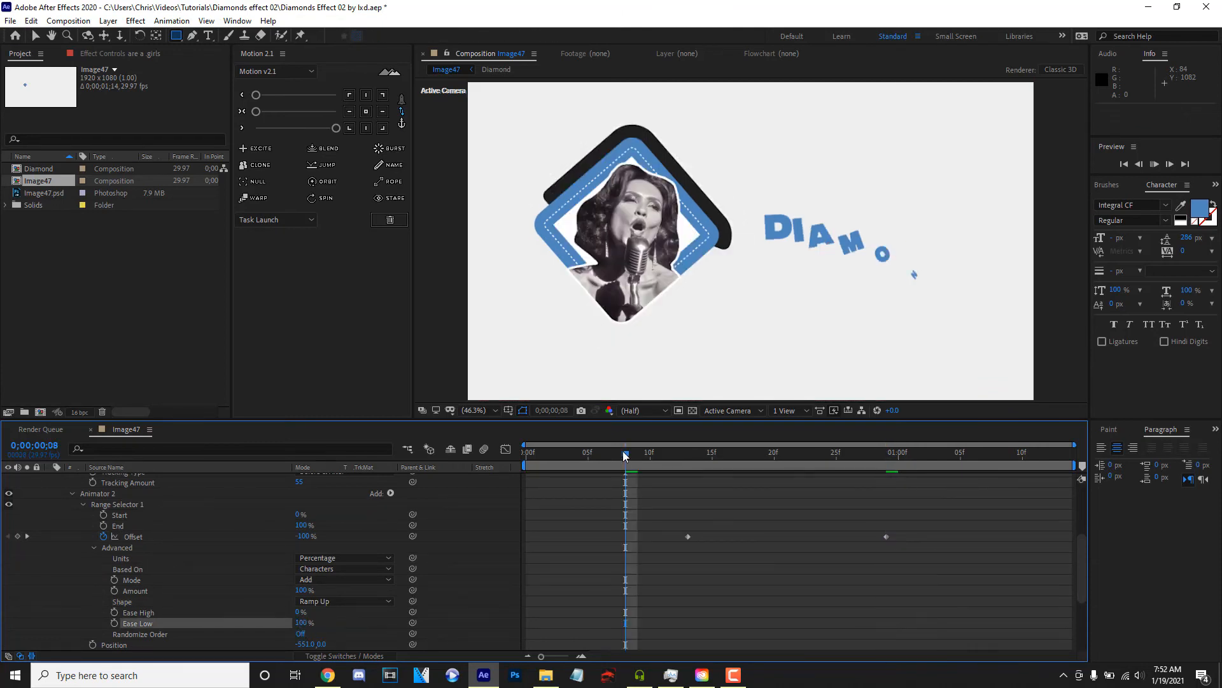
pyautogui.click(570, 456)
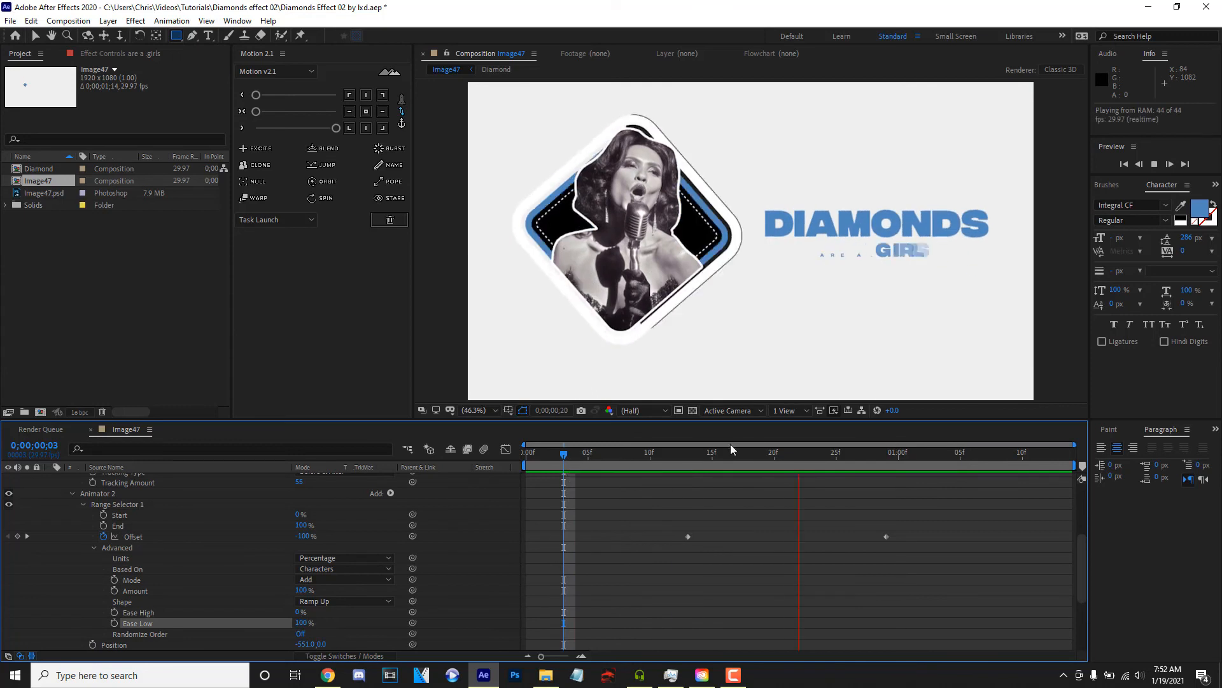
pyautogui.press('space')
# - Filter the timeline for Source Text, keyframe it on the small text line, and move the keyframe to frame 28
pyautogui.scroll(10, 204, 516)
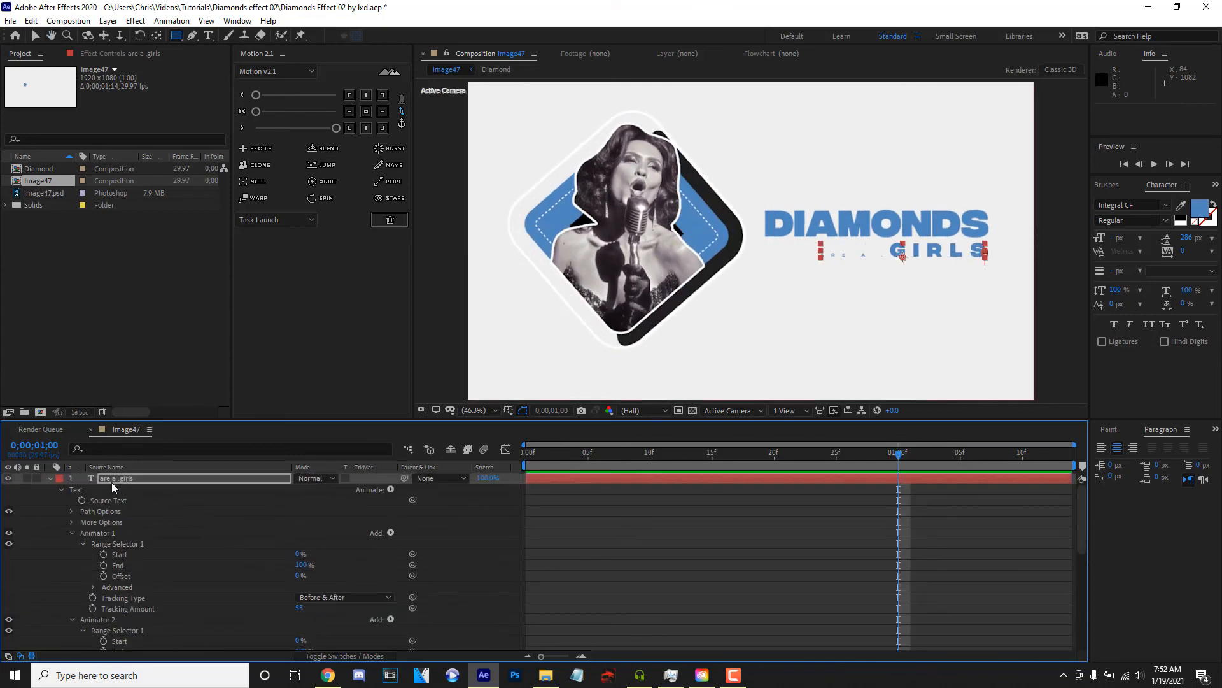
pyautogui.click(121, 448)
pyautogui.write('sou')
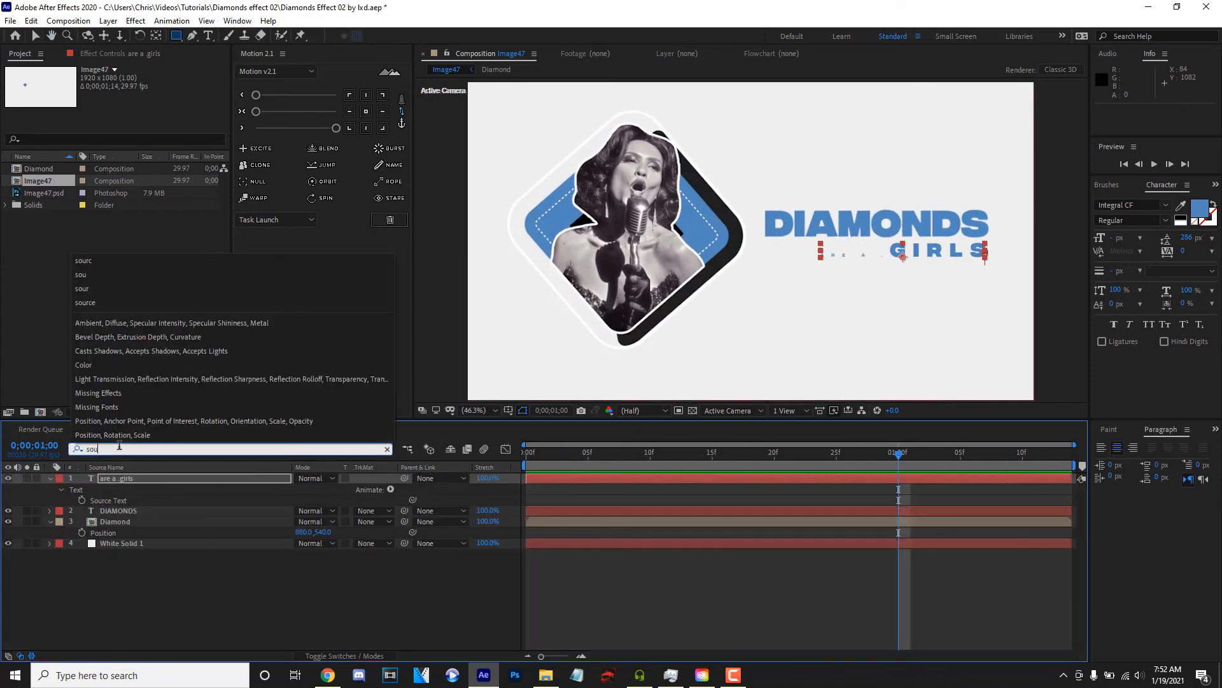
pyautogui.click(82, 500)
pyautogui.moveTo(898, 500); pyautogui.dragTo(874, 500)
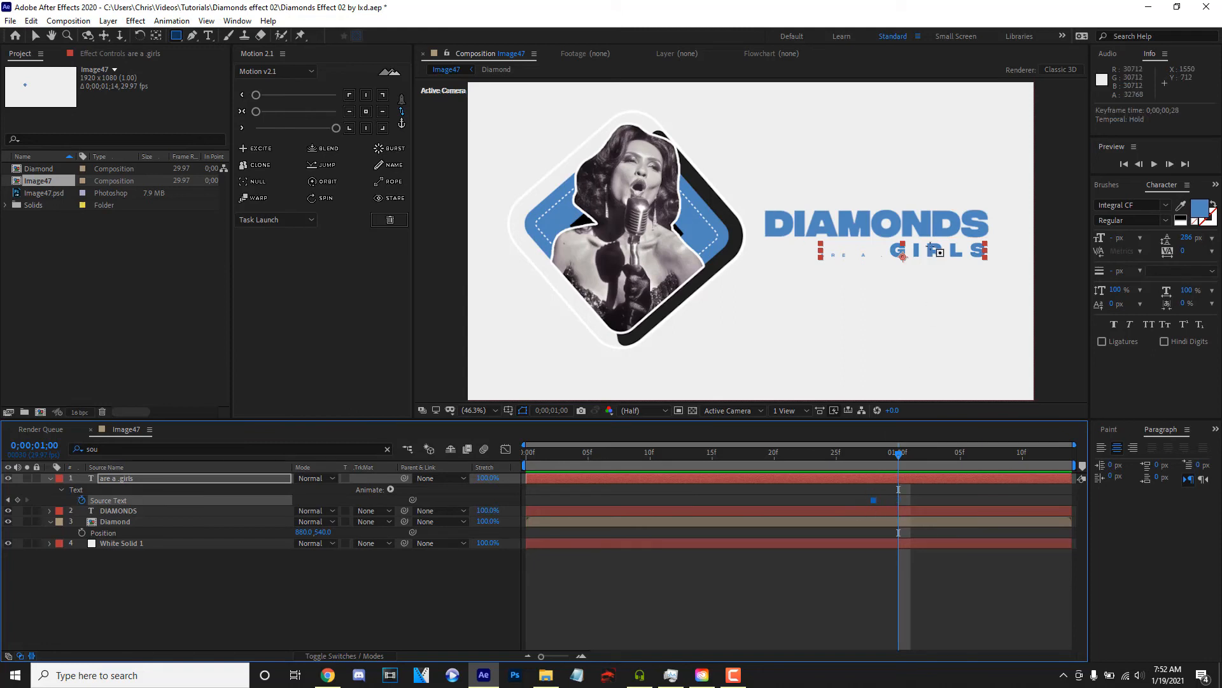
# - At 1;00, swap the fill and stroke colours on the first letters of GIRLS in the small text line
pyautogui.click(209, 36)
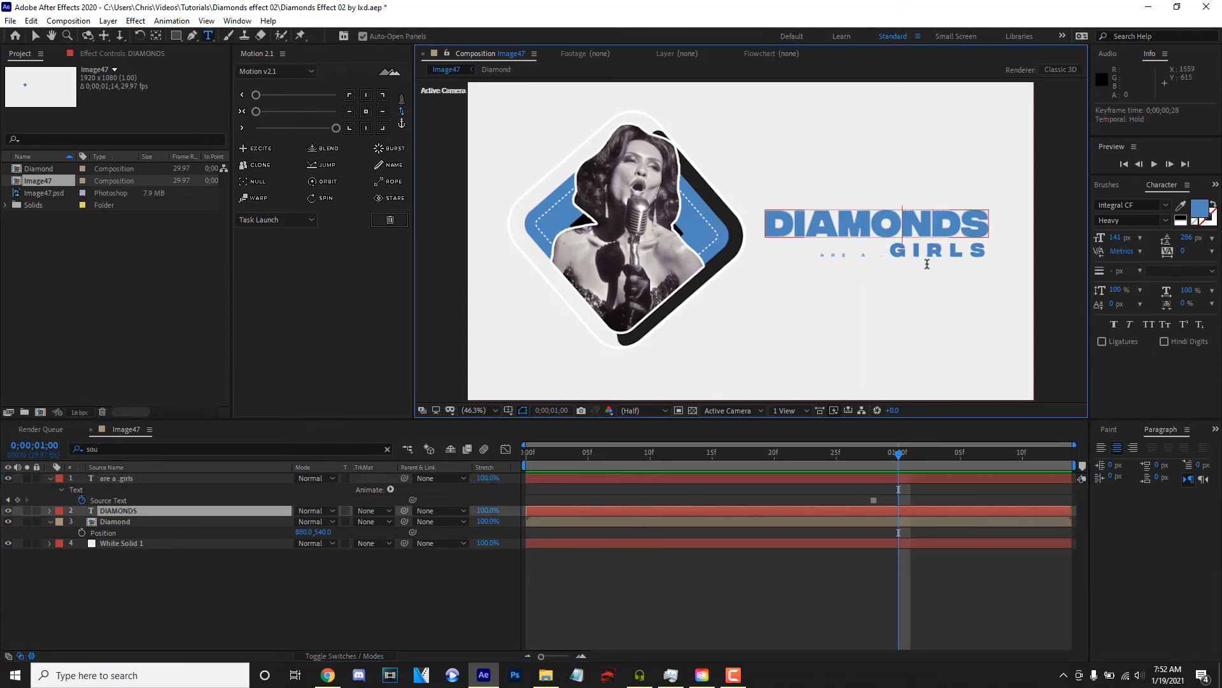
pyautogui.click(132, 478)
pyautogui.moveTo(893, 248); pyautogui.dragTo(922, 250)
pyautogui.click(1215, 205)
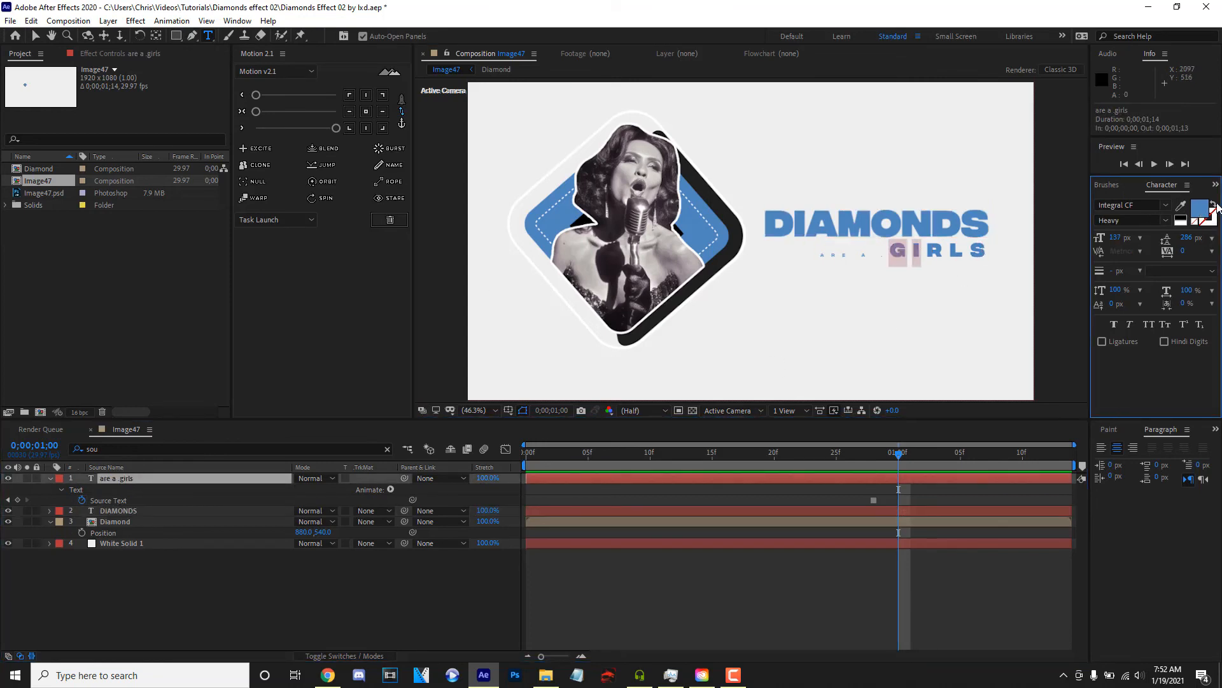
# - At 1;04, swap the fill and stroke back on the first letters of GIRLS and turn the L into an outline
pyautogui.click(948, 469)
pyautogui.click(896, 252)
pyautogui.moveTo(896, 252); pyautogui.dragTo(963, 253)
pyautogui.click(1214, 205)
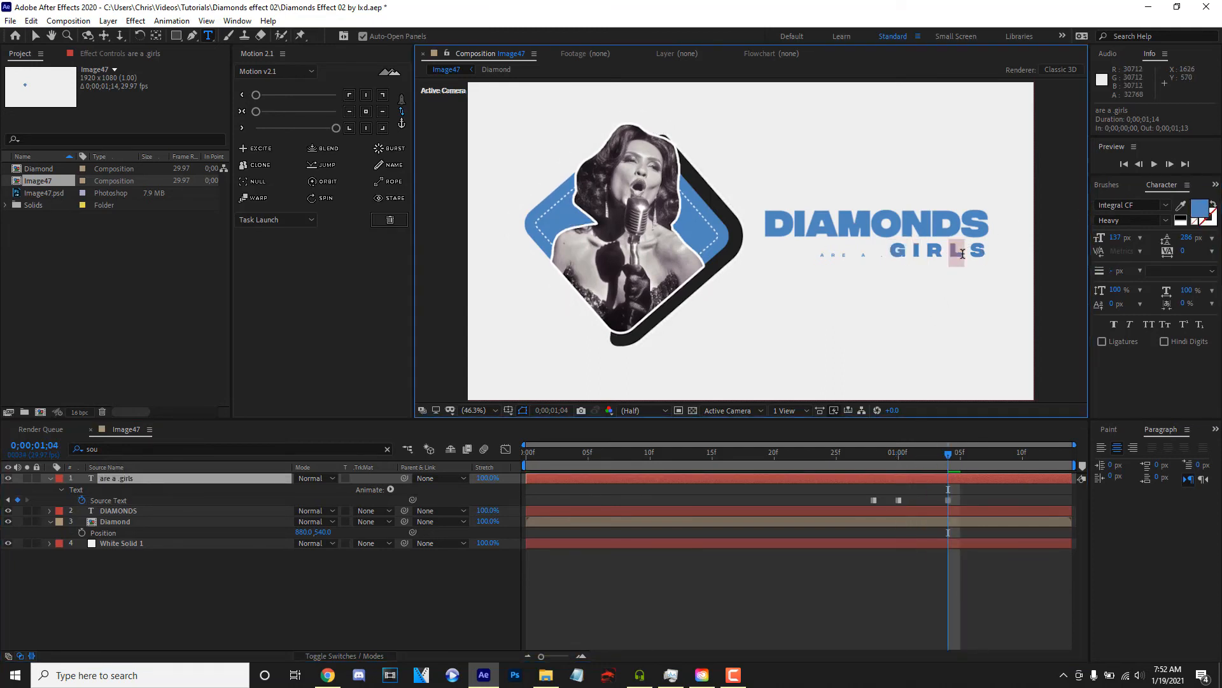
pyautogui.click(1213, 204)
# - At 1;09, swap the fill and stroke of the L back so that it is solid blue
pyautogui.click(1010, 452)
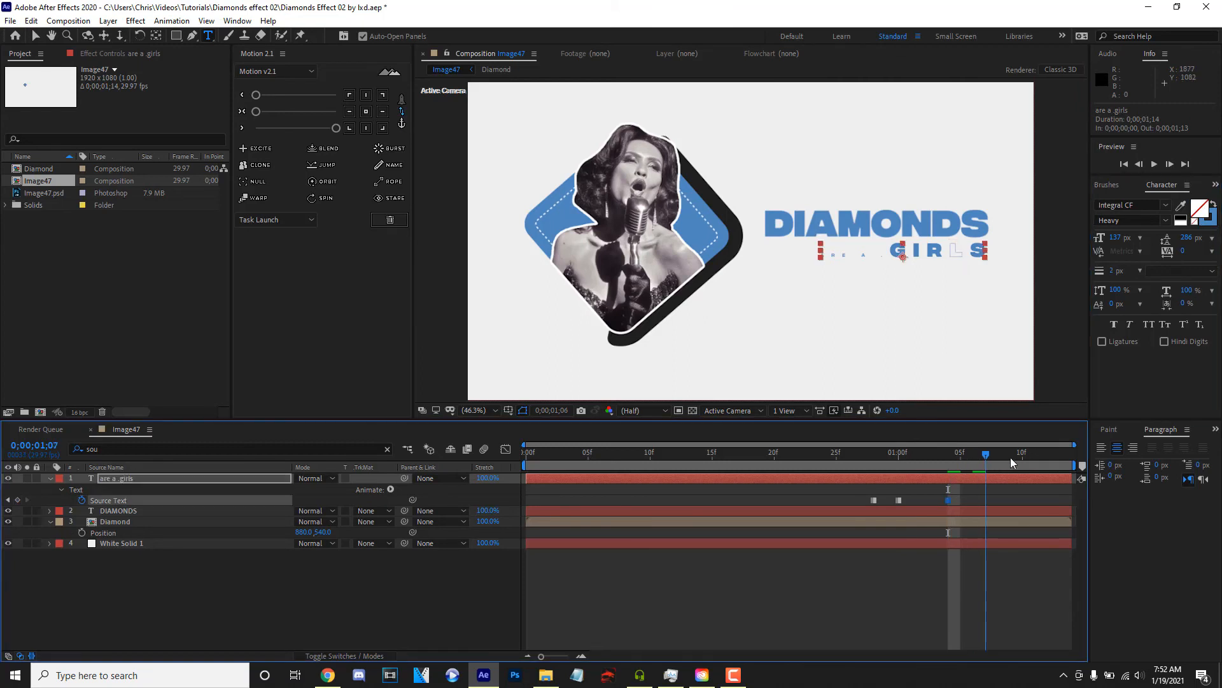
pyautogui.click(1214, 210)
pyautogui.moveTo(1012, 460); pyautogui.dragTo(1048, 465)
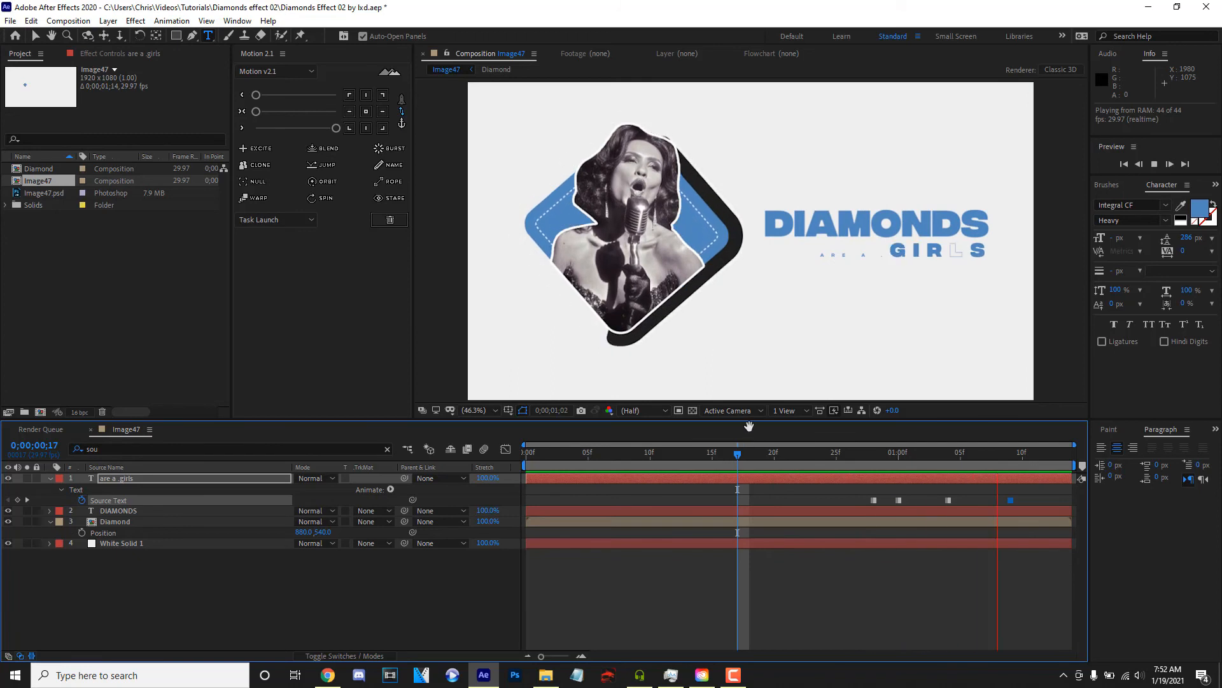
# - Reveal the small text line's Position and set it to 1368.3, 591.8 to sit beneath the DIAMONDS title
pyautogui.click(49, 478)
pyautogui.press('p')
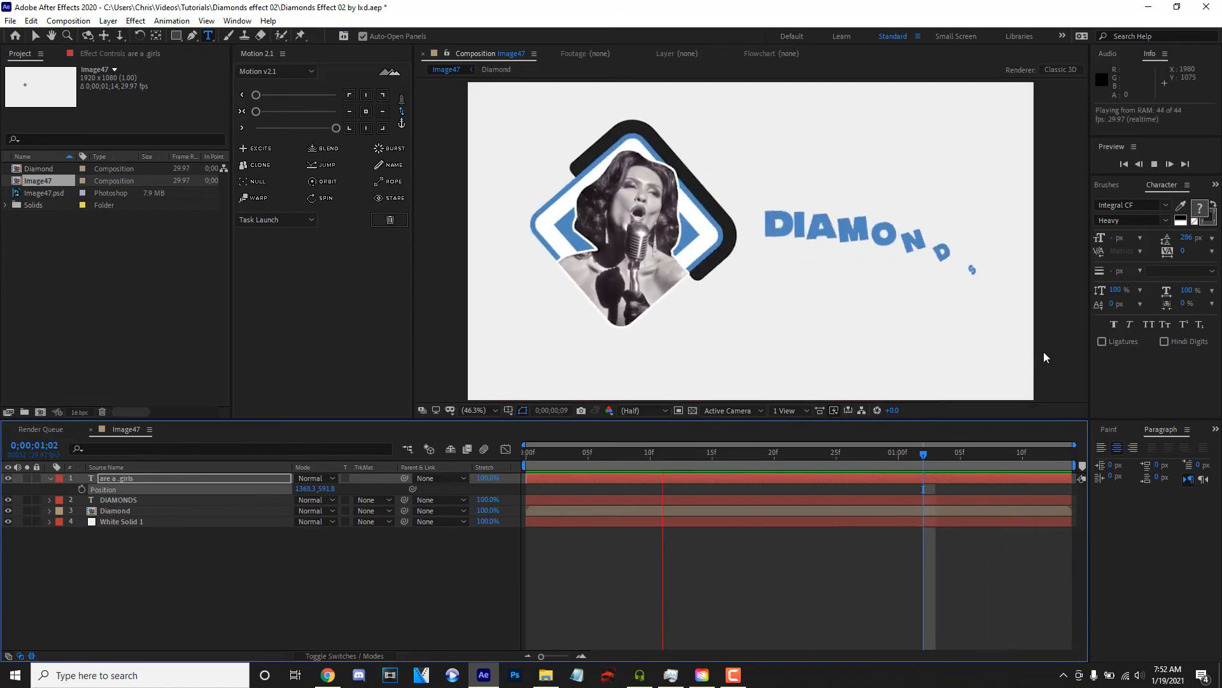
pyautogui.click(196, 640)
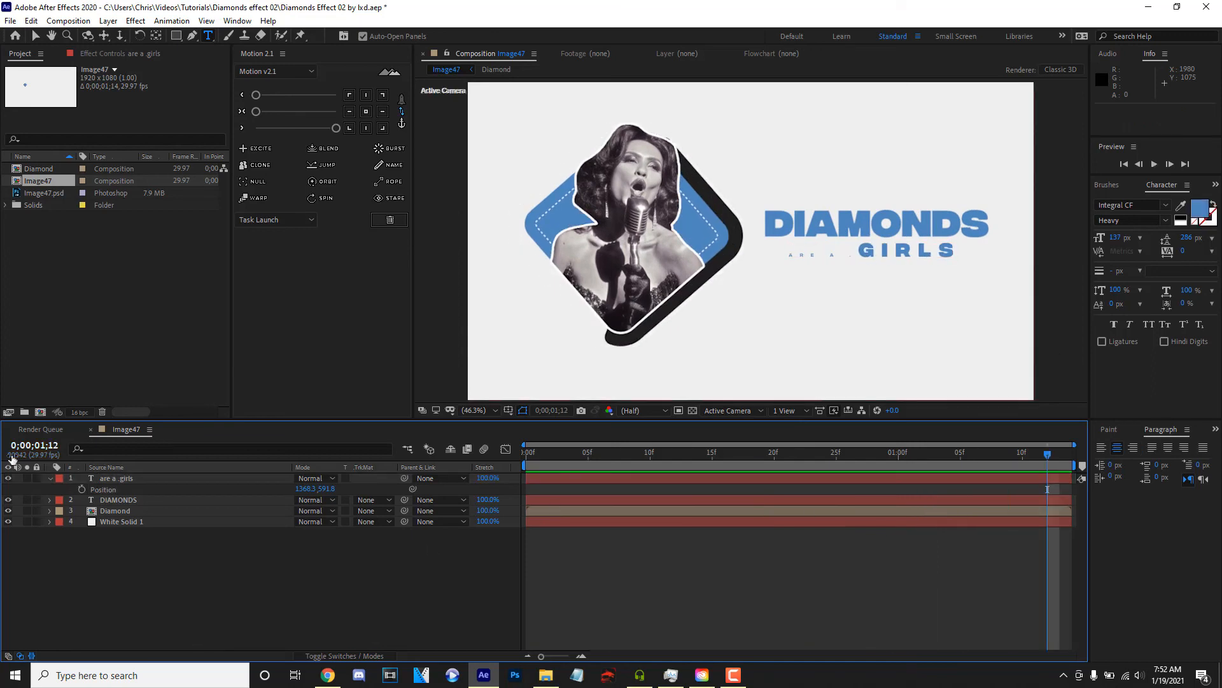
pyautogui.click(50, 479)
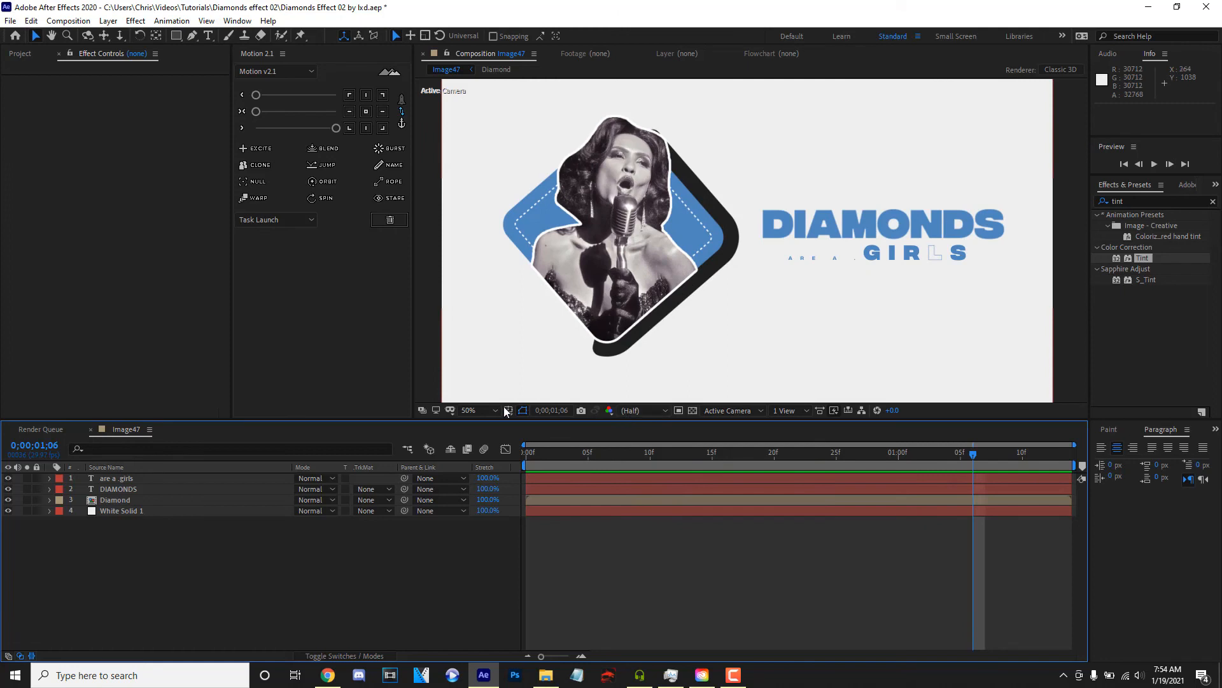
# - Add a new adjustment layer above all other layers in the Image47 composition
pyautogui.click(469, 410)
pyautogui.click(475, 422)
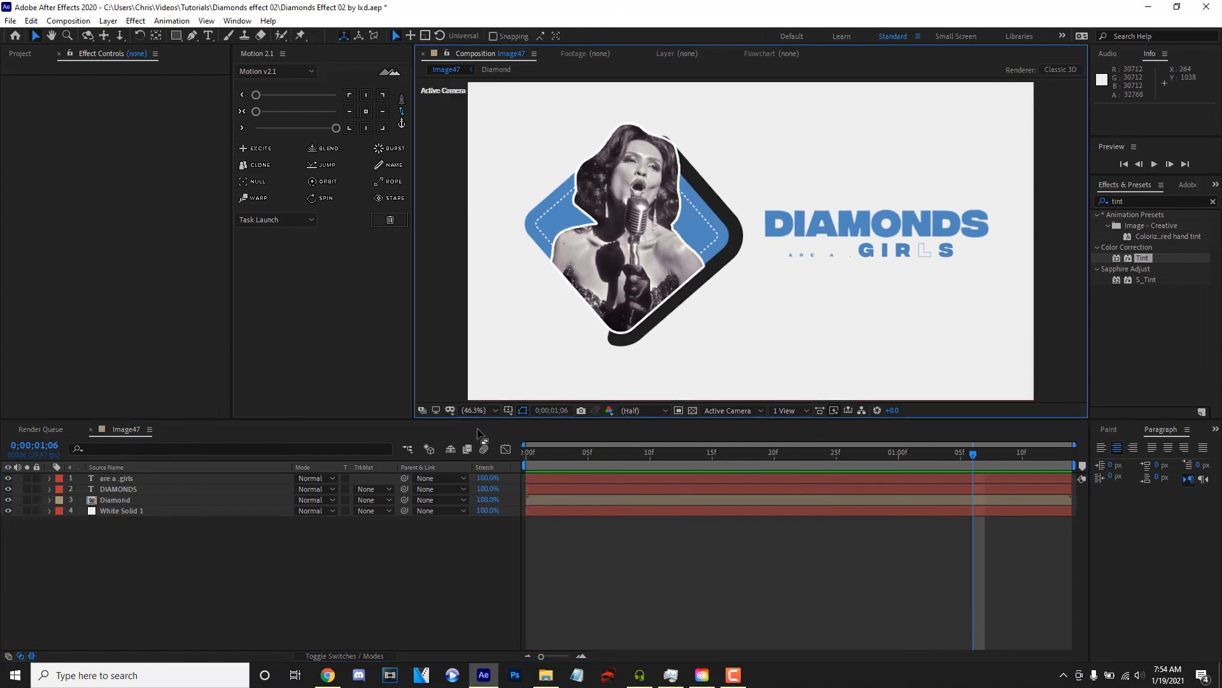
pyautogui.rightClick(306, 585)
pyautogui.moveTo(398, 447)
pyautogui.click(544, 549)
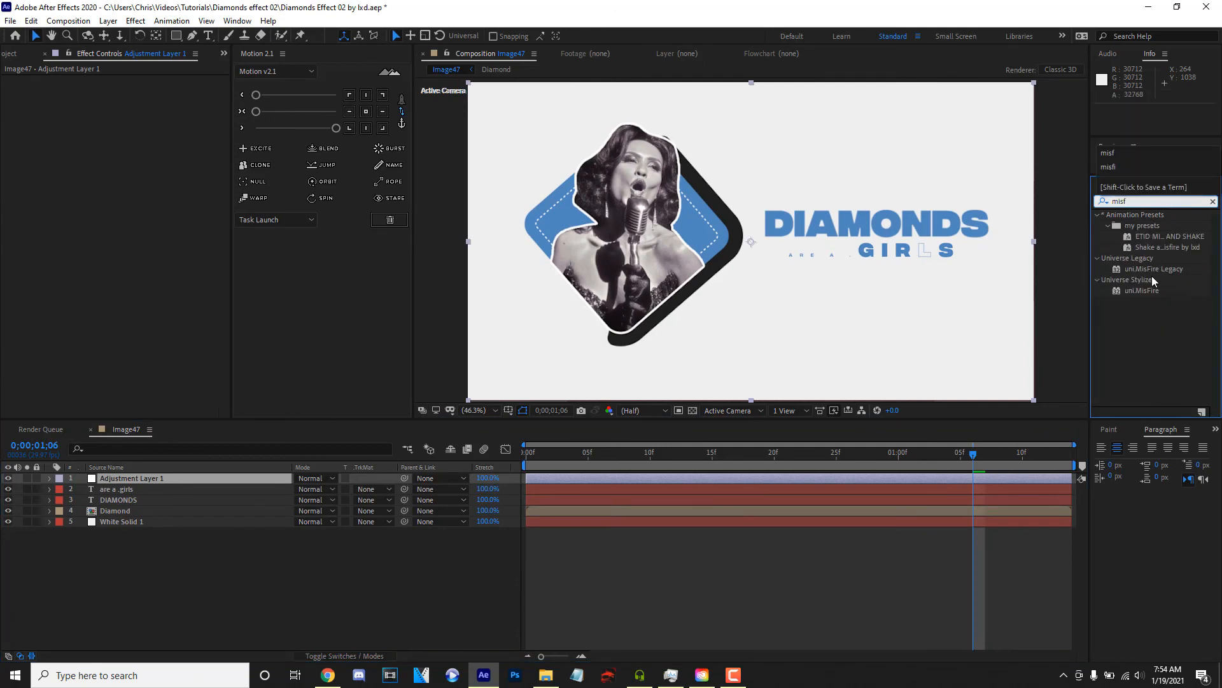
# - Apply the uni.MisFire Legacy effect to the adjustment layer and enable only Apply Flicker and Apply Dust
pyautogui.click(1146, 292)
pyautogui.doubleClick(1147, 269)
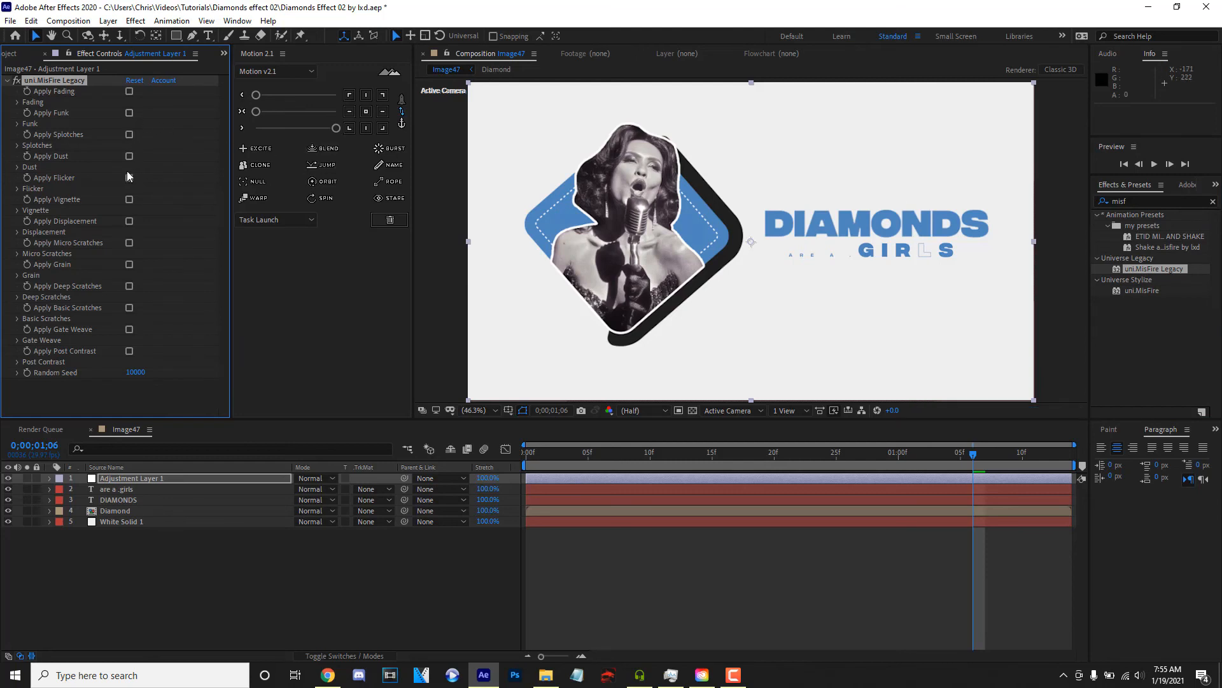
pyautogui.click(127, 177)
pyautogui.click(130, 156)
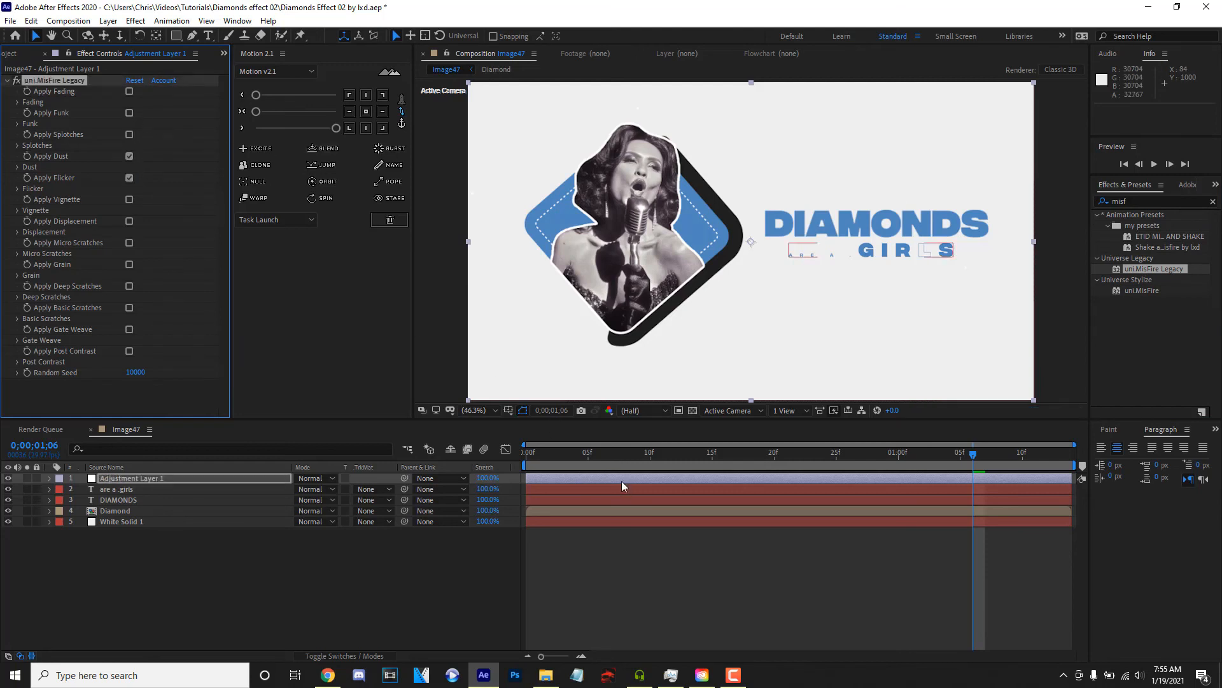
# - Preview the dust and flicker over the animation, and enable Apply Vignette in uni.MisFire Legacy
pyautogui.press('space')
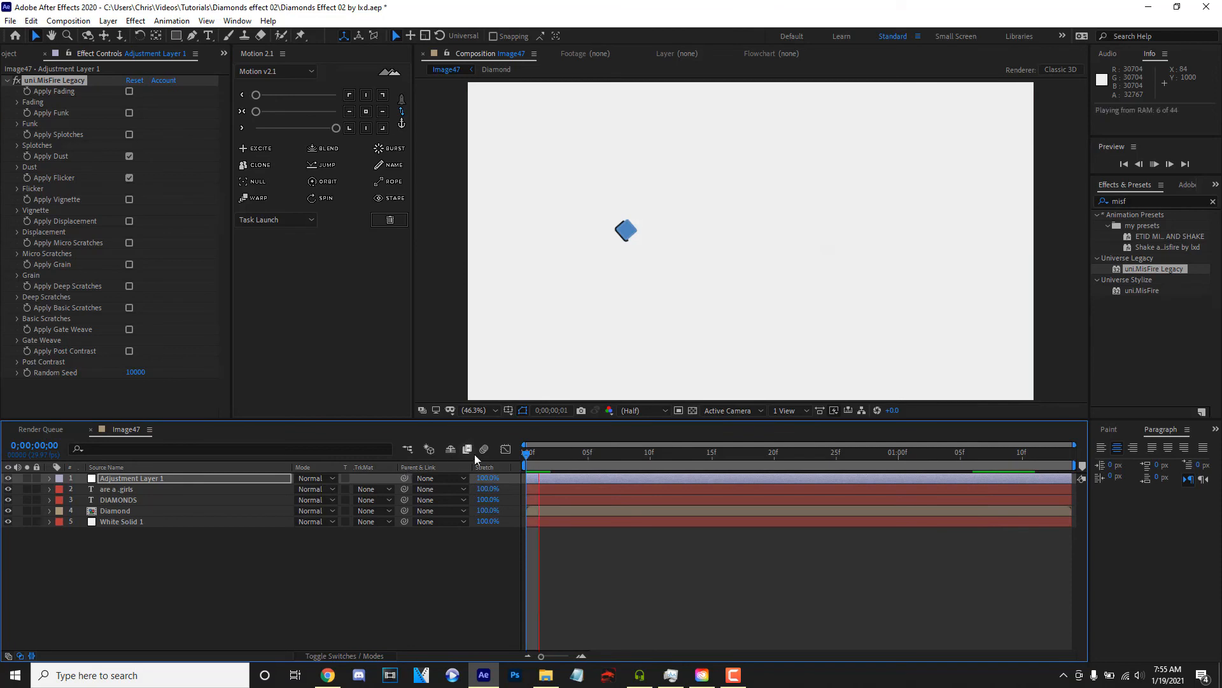
pyautogui.press('space')
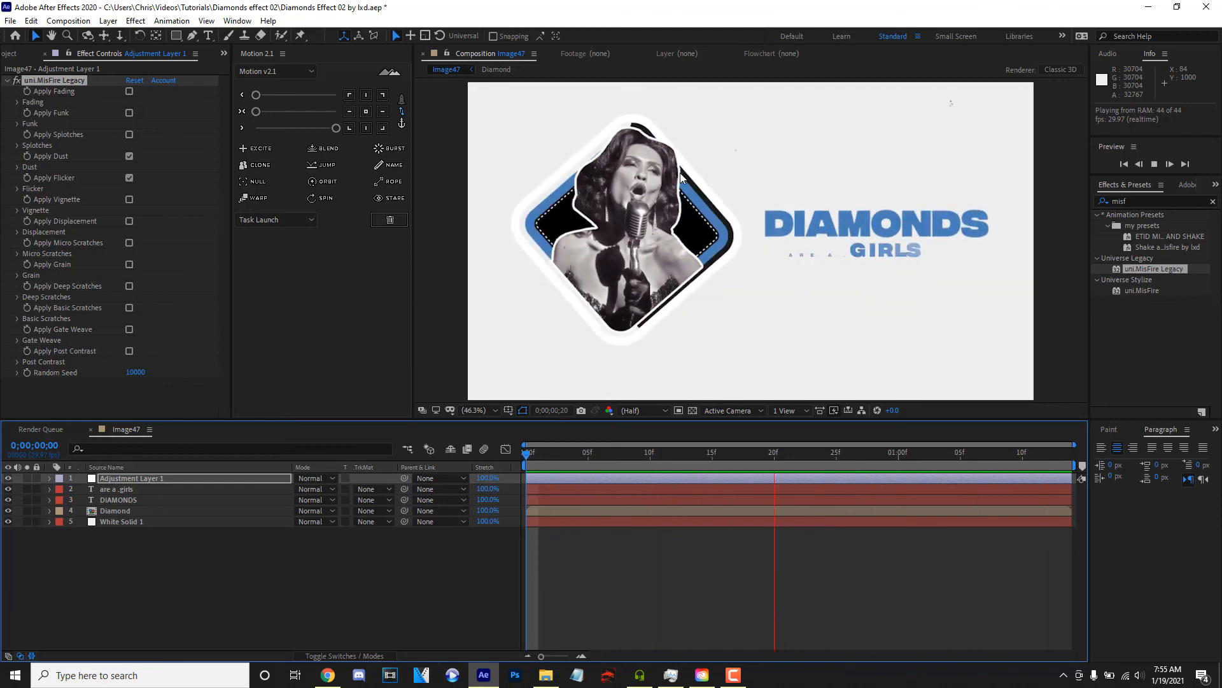
pyautogui.click(1168, 200)
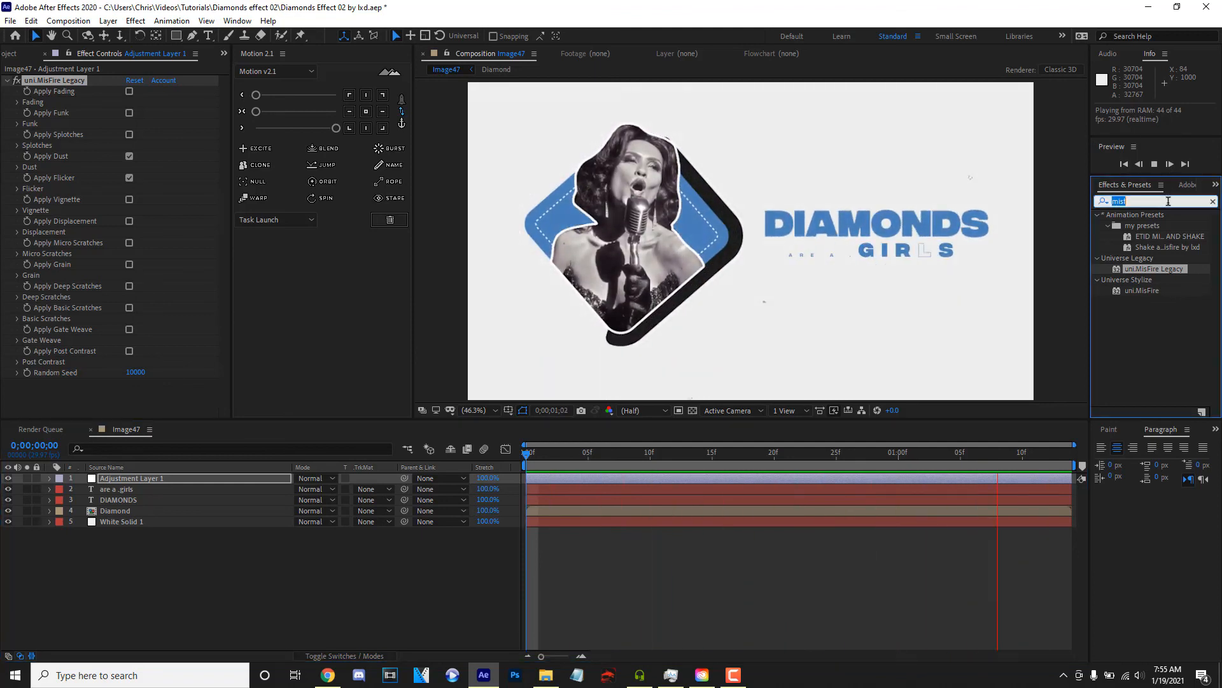
pyautogui.click(131, 199)
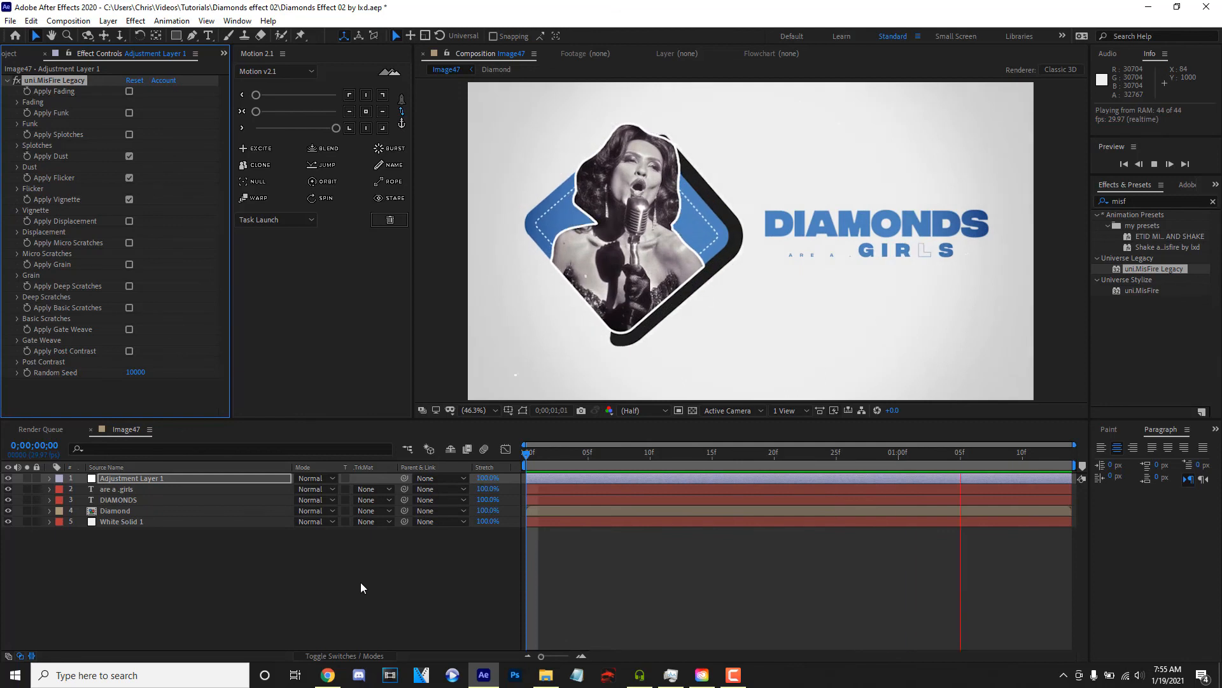
# - Find S_FilmDamage, apply it to the adjustment layer, and preview the composition from frame 0
pyautogui.click(1120, 201)
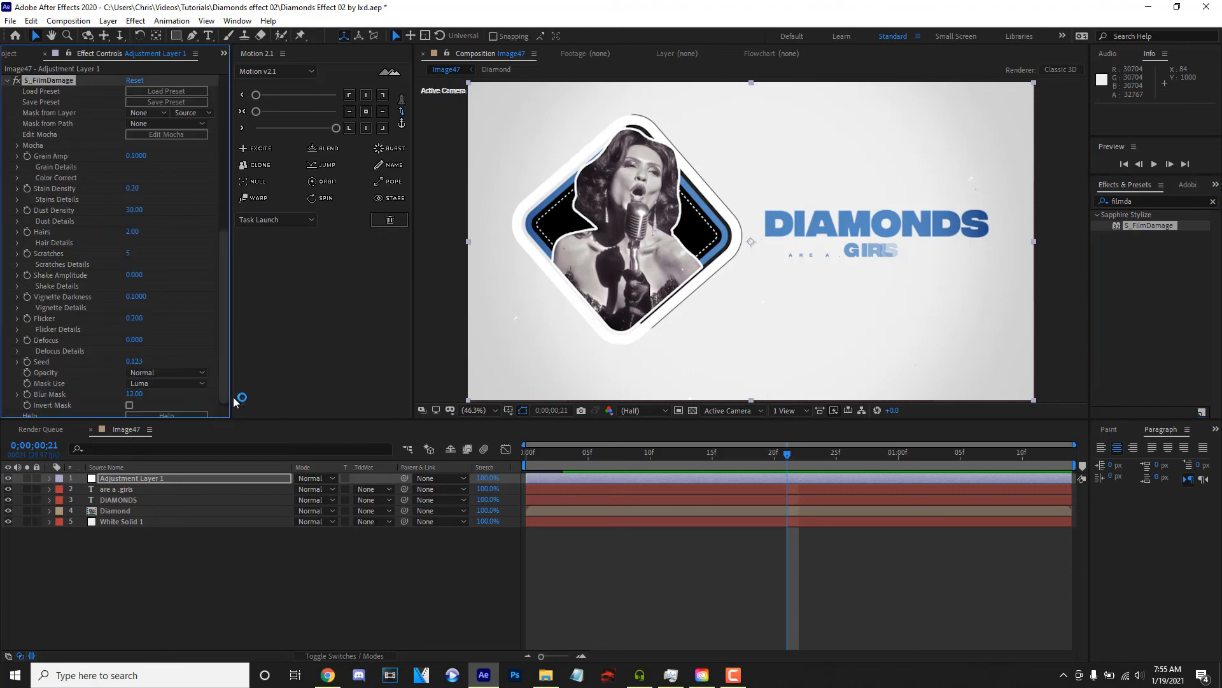
pyautogui.click(527, 454)
pyautogui.press('space')
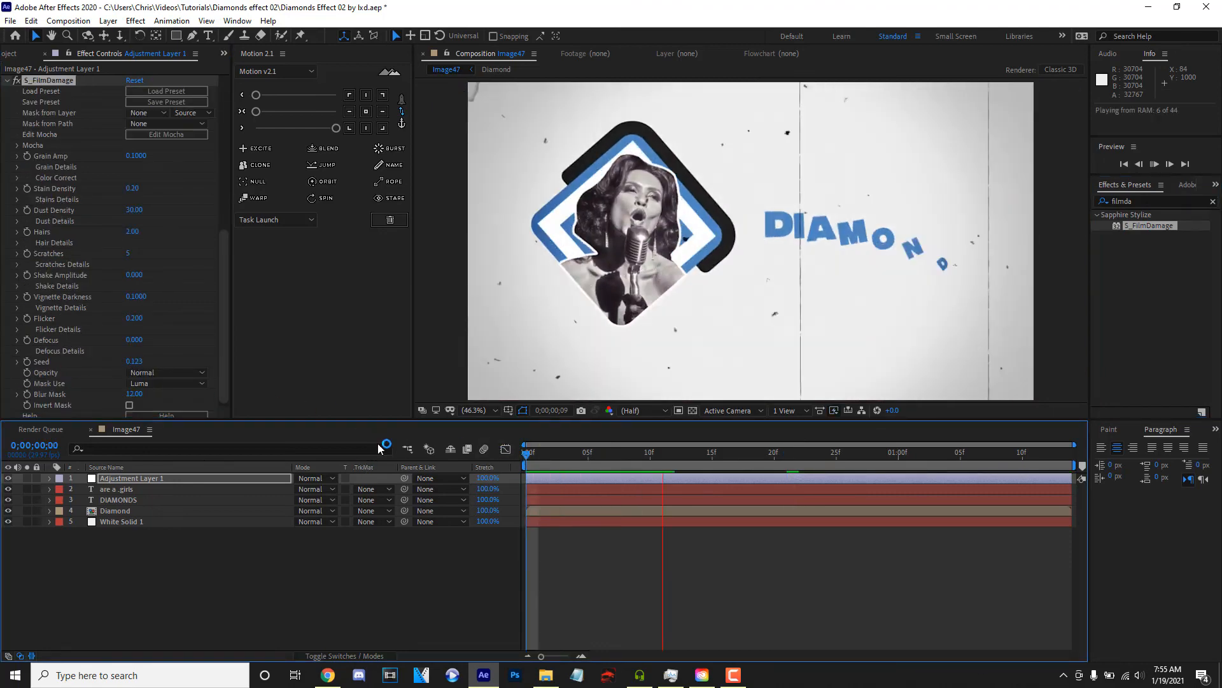